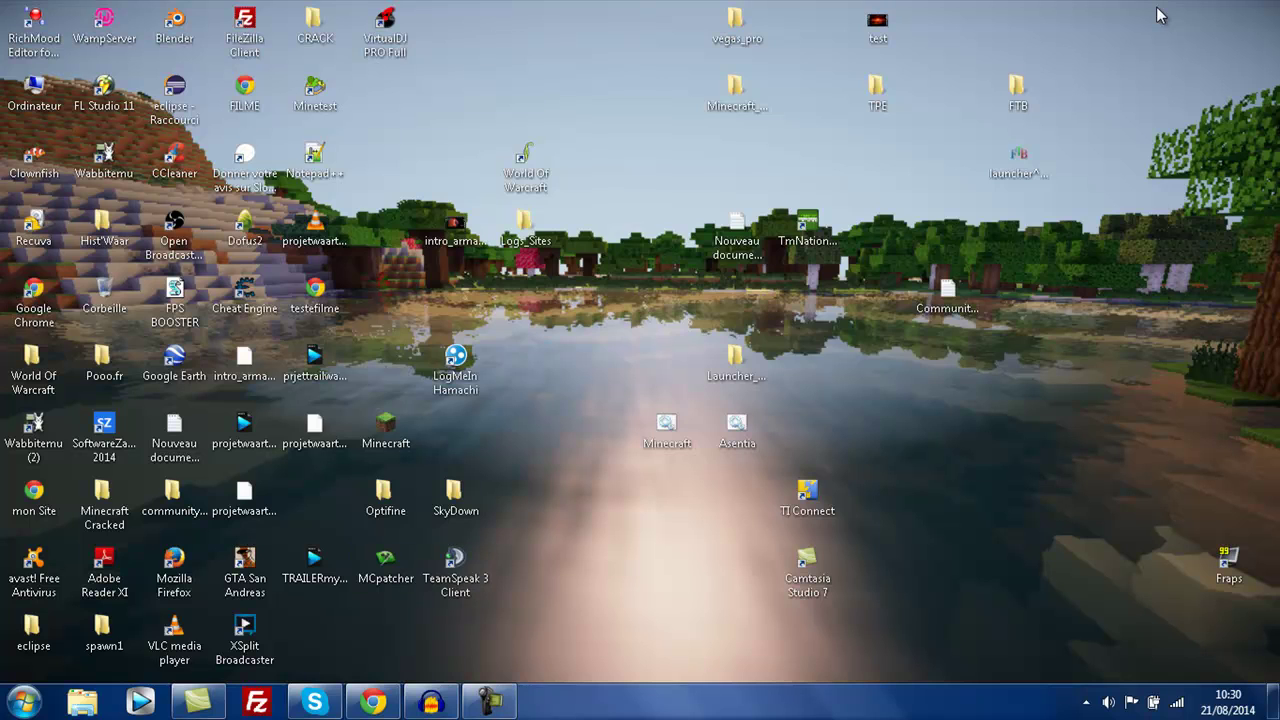
- Bring the XSplit website in Chrome back to the front
key("alt+Tab")
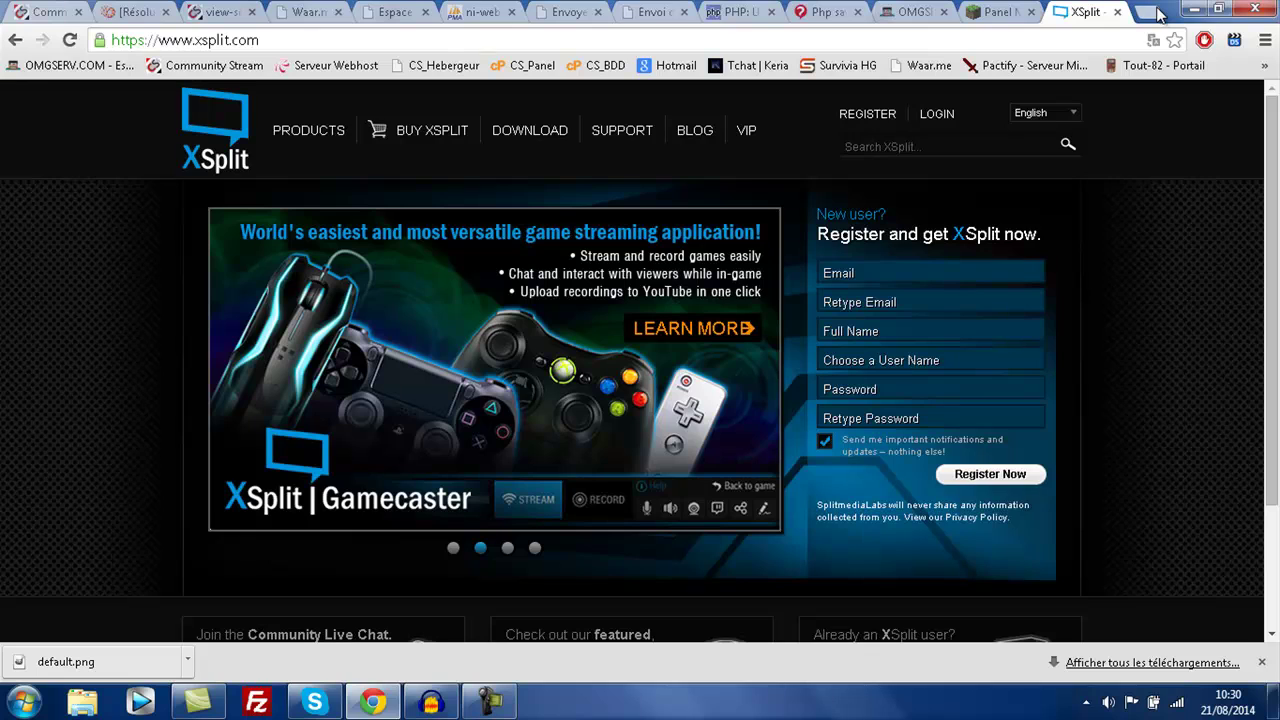
left_click(1193, 9)
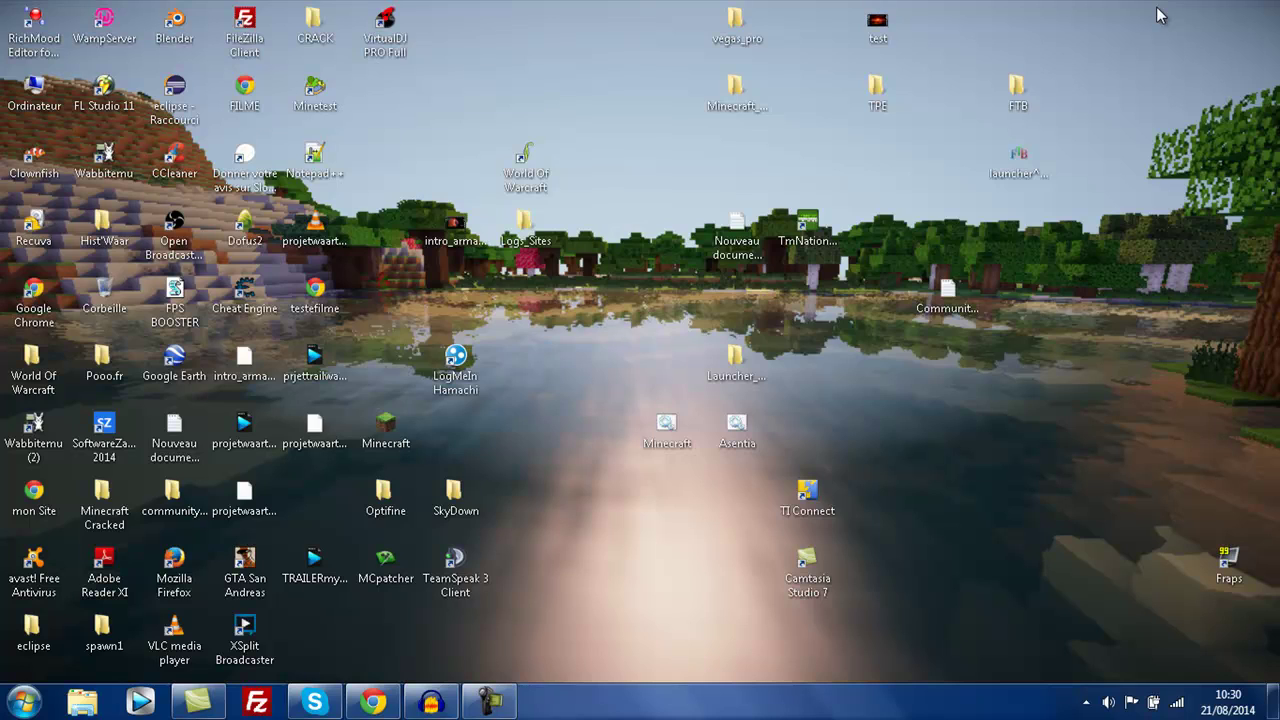
key("alt+Tab")
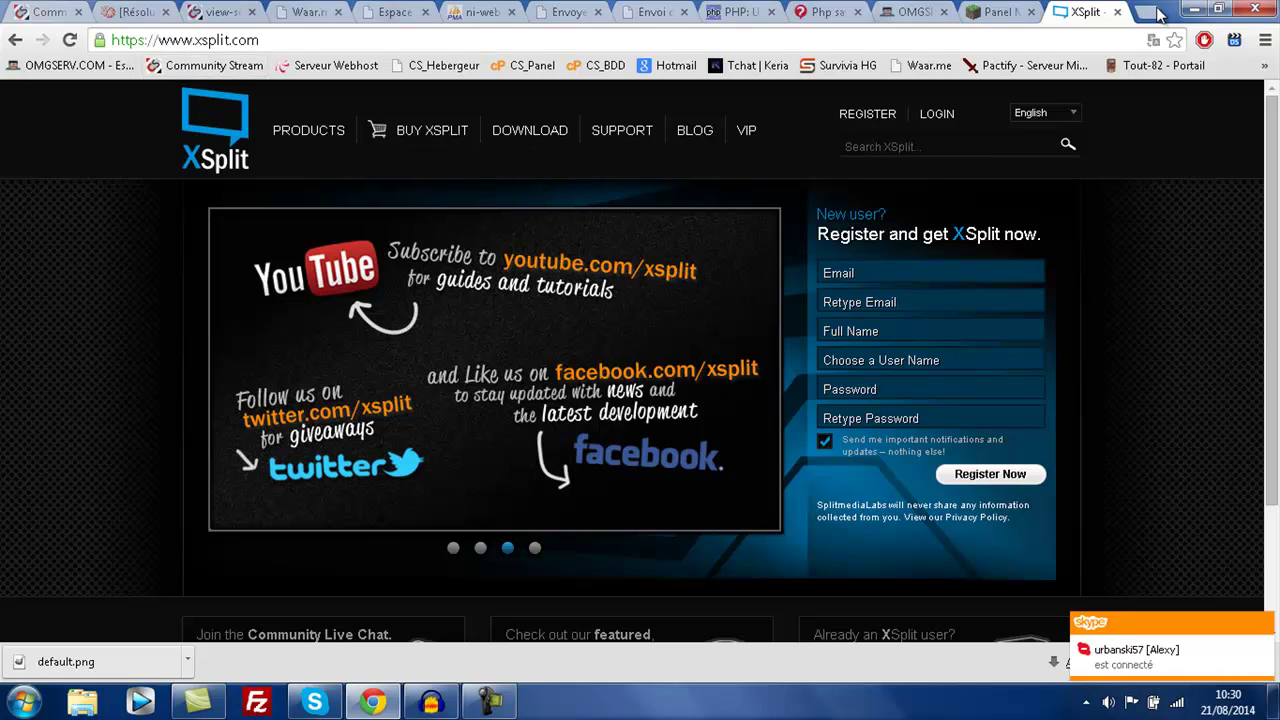
- Look over the xsplit.com home page and dismiss Chrome's download notice
key("Page_Down")
key("Page_Up")
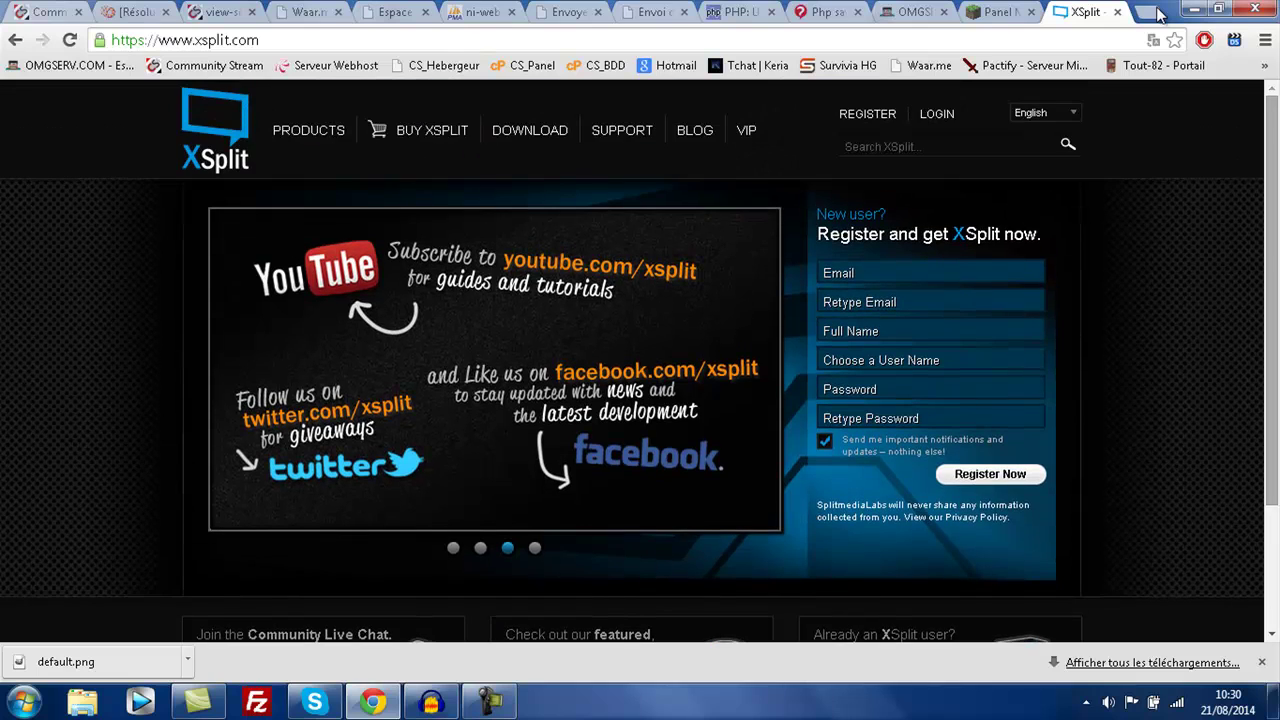
left_click(1261, 662)
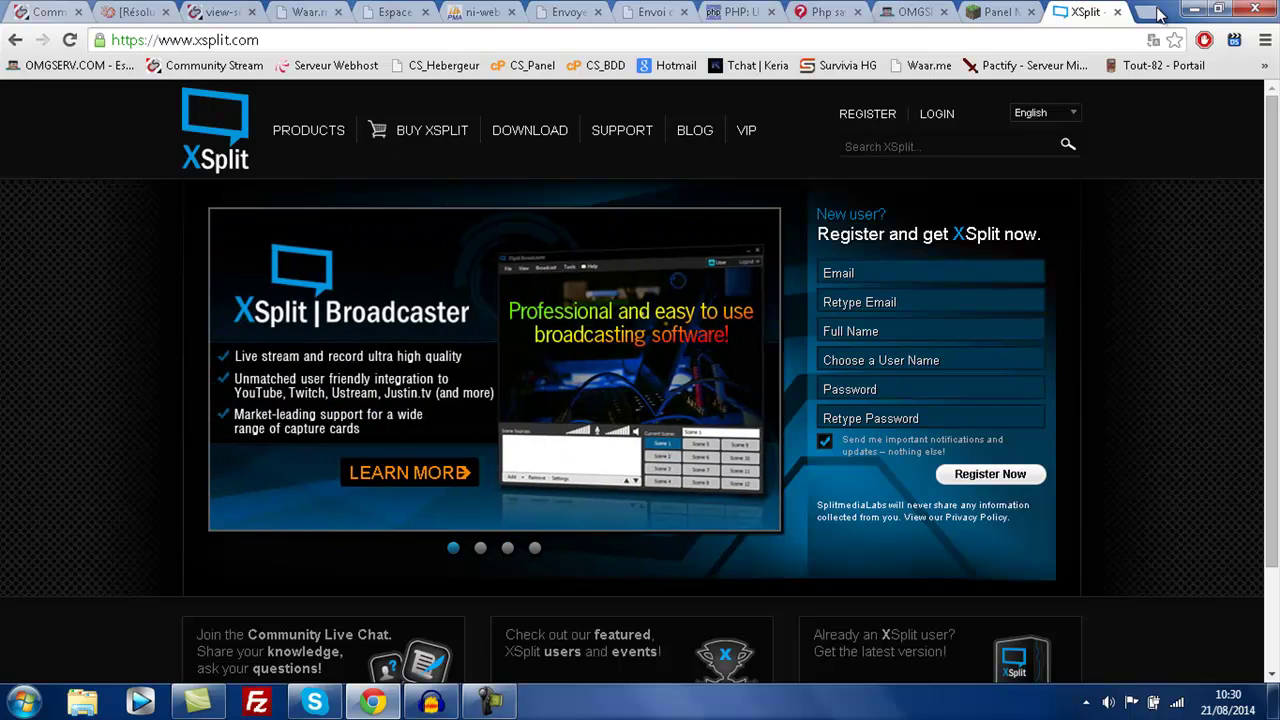
key("Down")
key("Down")
key("Down")
key("Up")
key("Up")
key("Up")
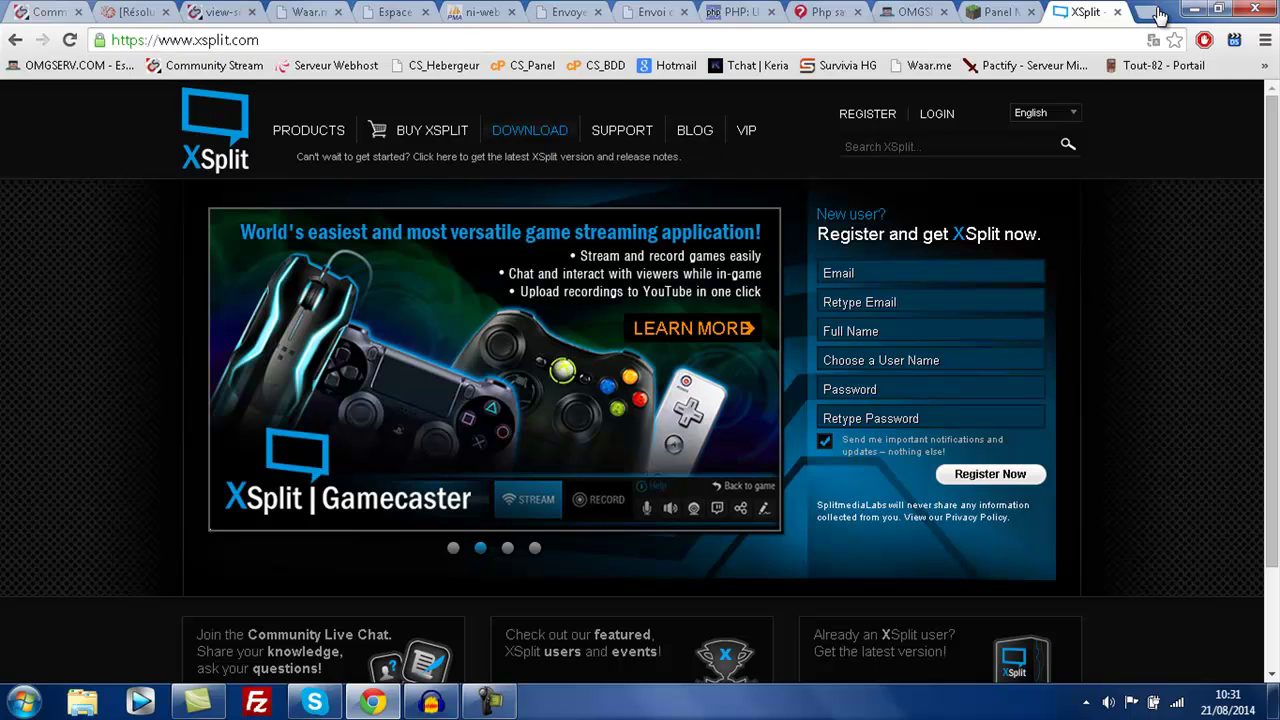
- Open xsplit.com/download and scroll through the Broadcaster download and System Requirements
left_click(529, 130)
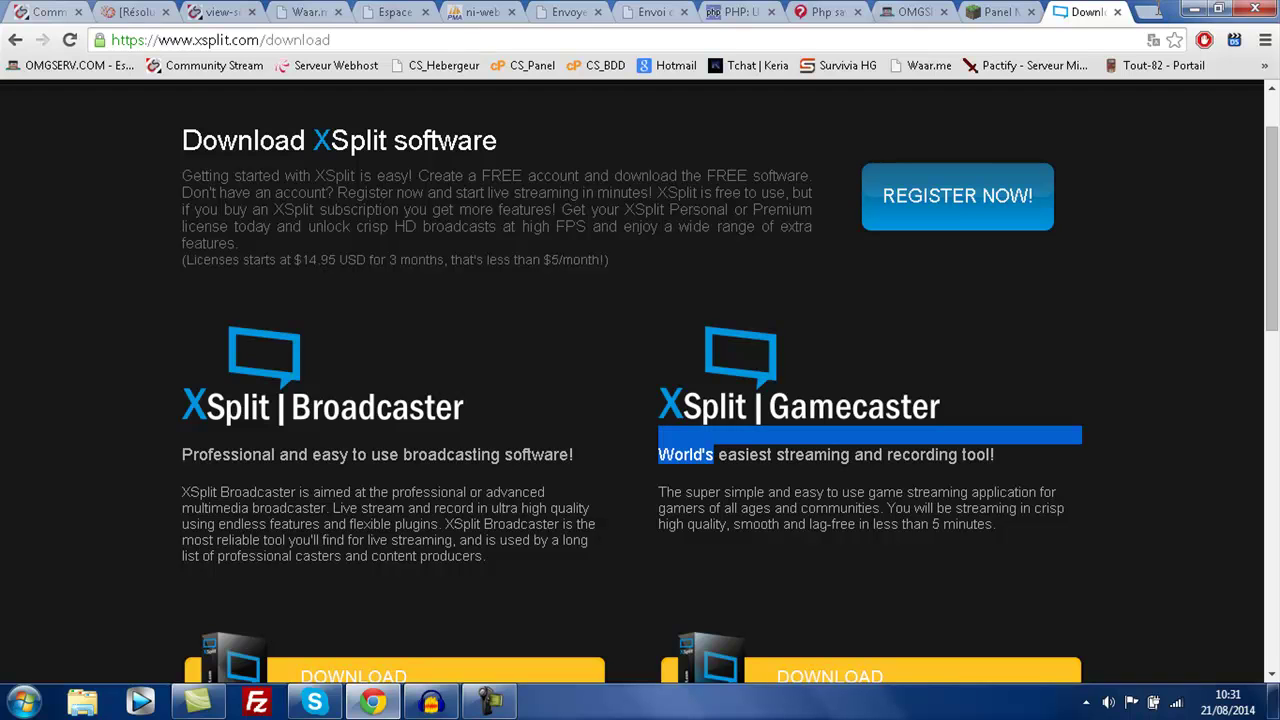
scroll(1157, 12, "down", 4)
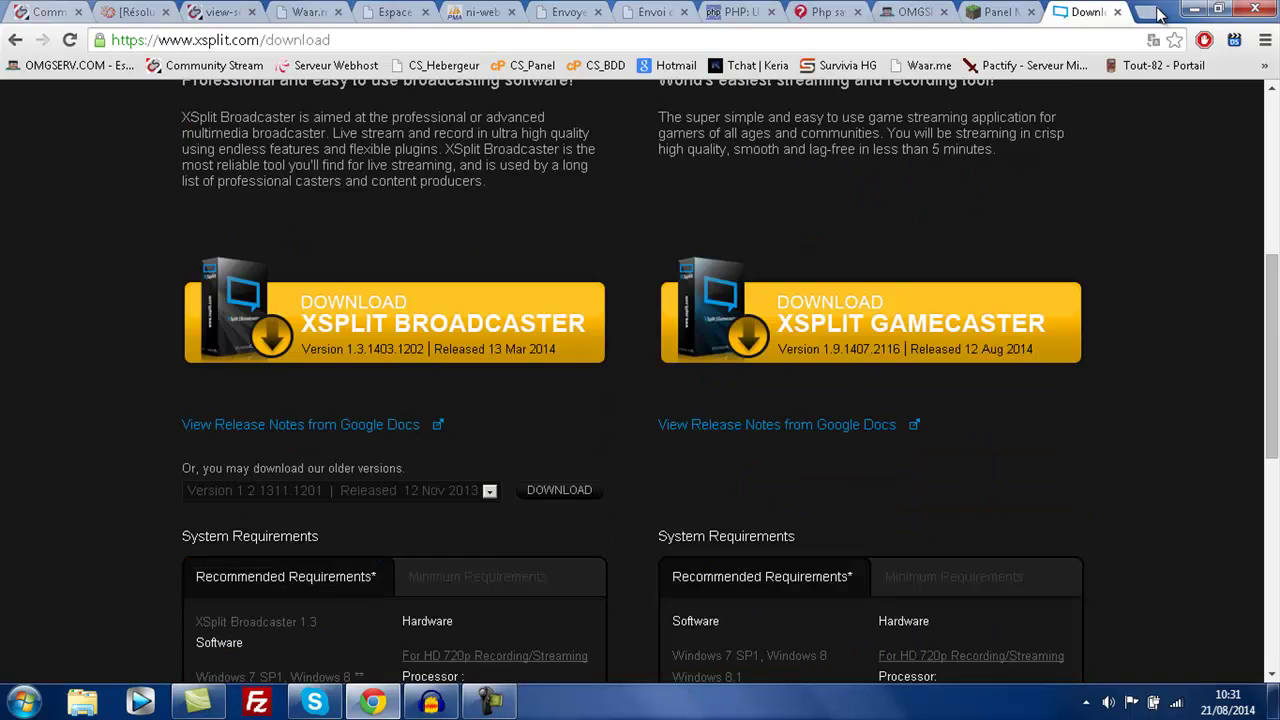
scroll(1157, 12, "up", 4)
scroll(1157, 12, "down", 2)
scroll(1157, 12, "up", 2)
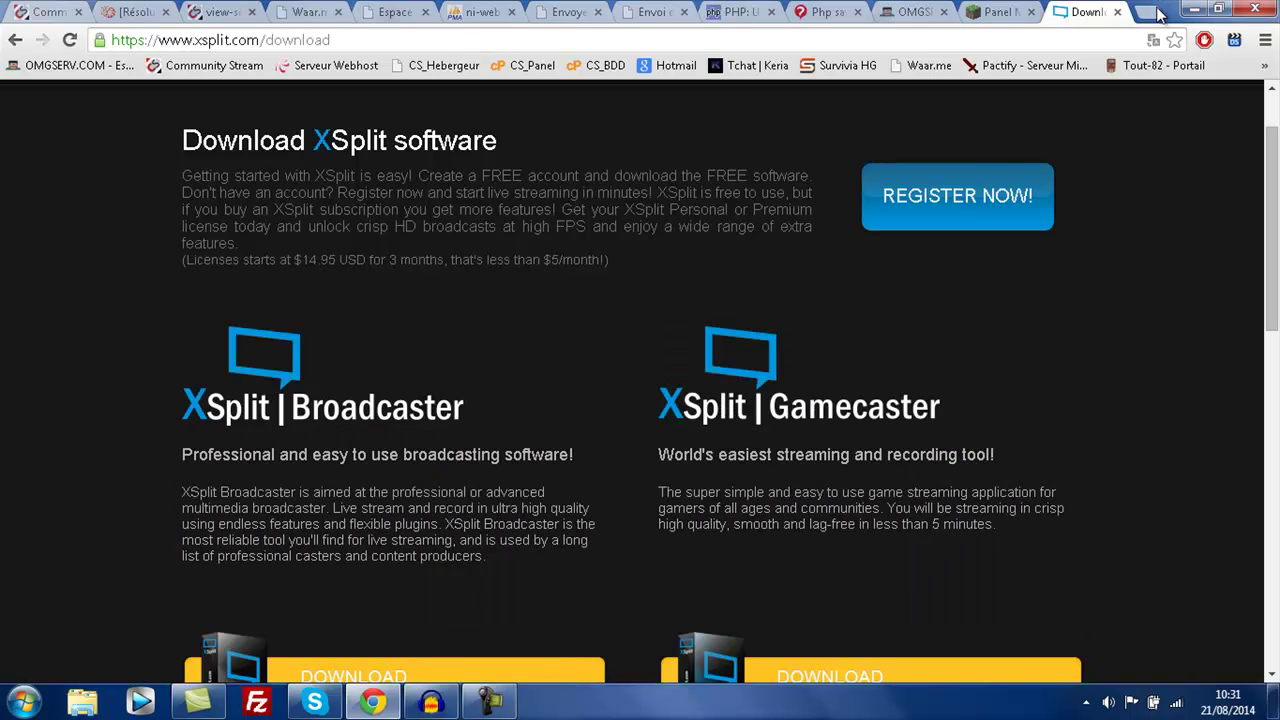
scroll(1157, 12, "down", 2)
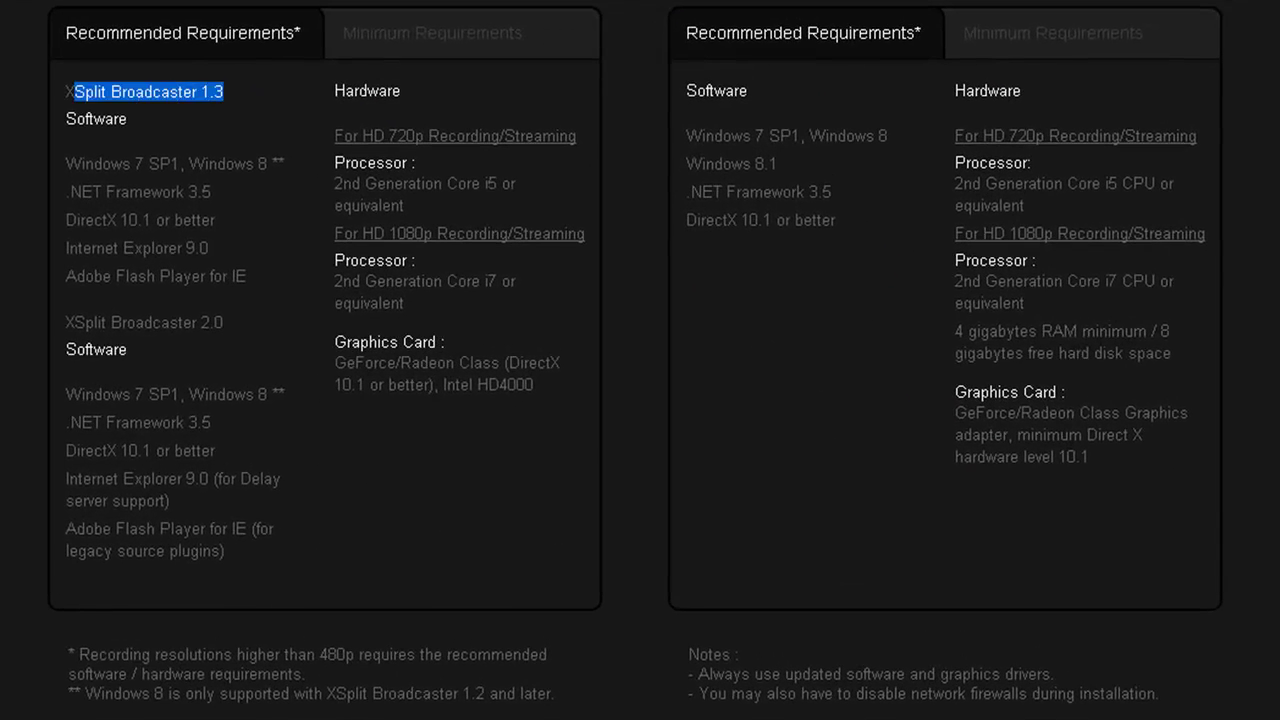
- Highlight the Windows 7 SP1 and Windows 8 requirement on the download page
left_click_drag(66, 163, 285, 164)
left_click_drag(175, 163, 470, 190)
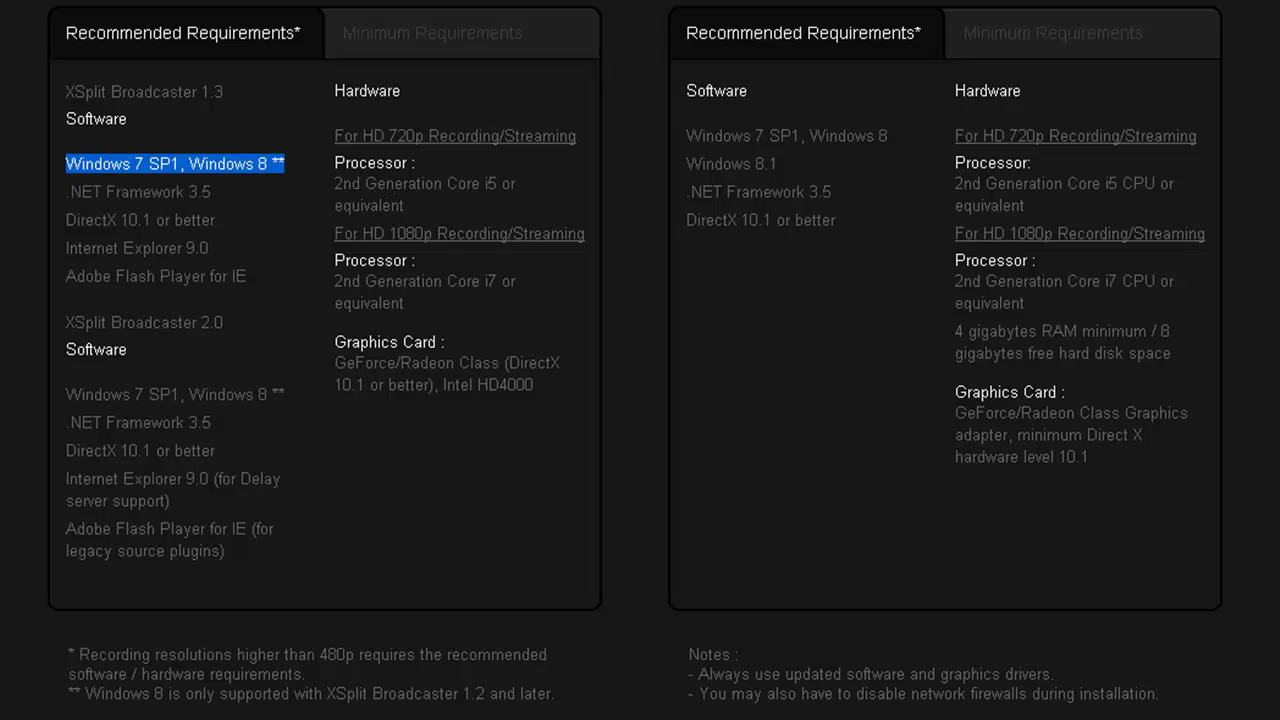
left_click(470, 190)
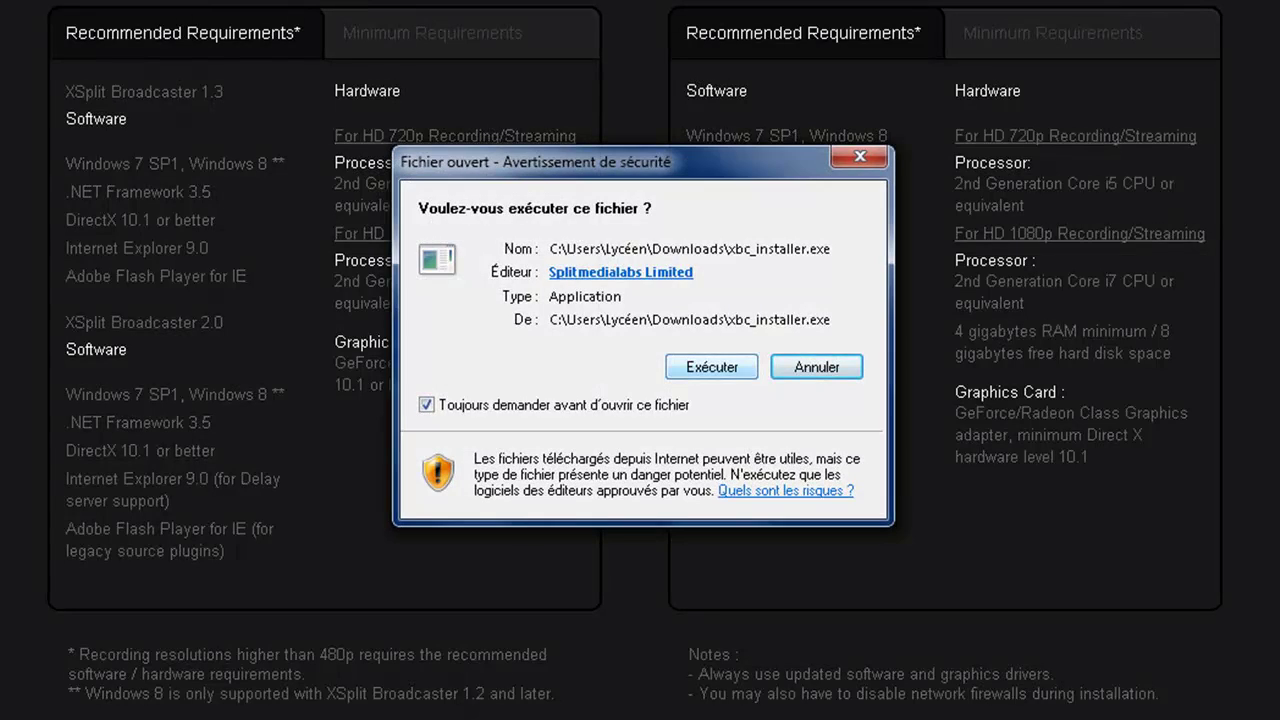
- Allow xbc_installer.exe to run, then highlight the hardware and processor requirements
key("Return")
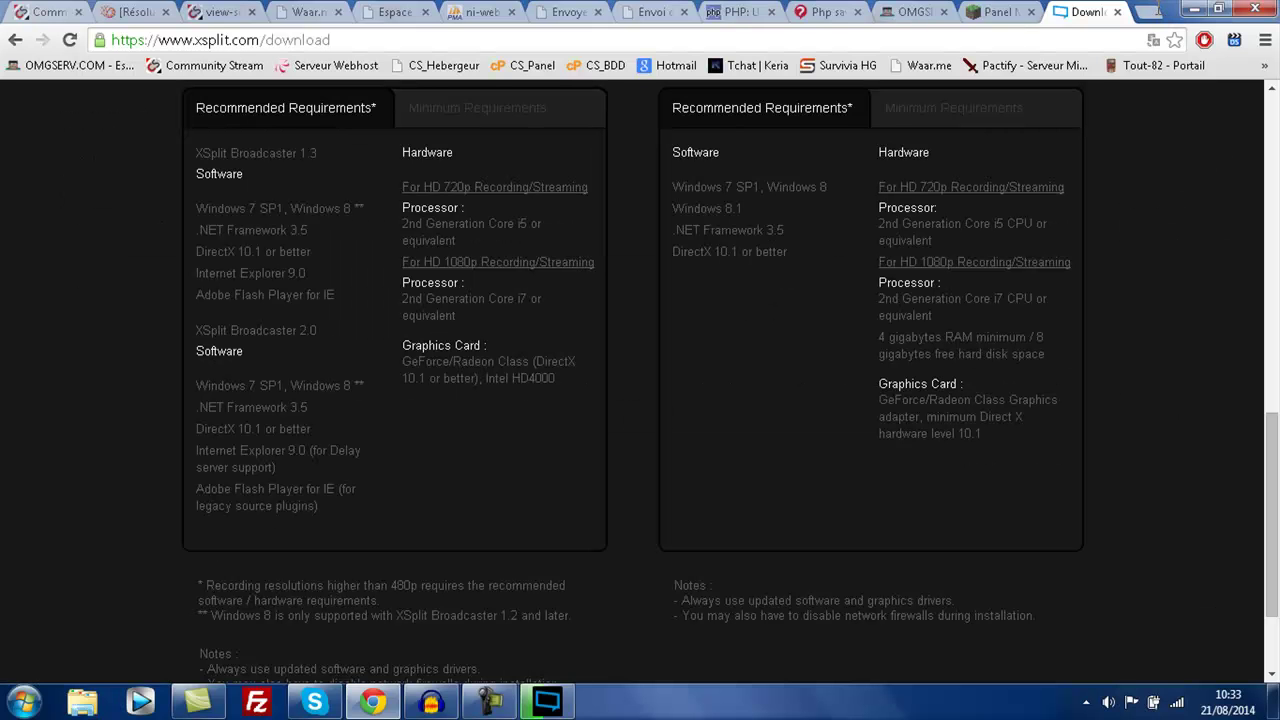
left_click_drag(332, 87, 417, 162)
left_click(465, 207)
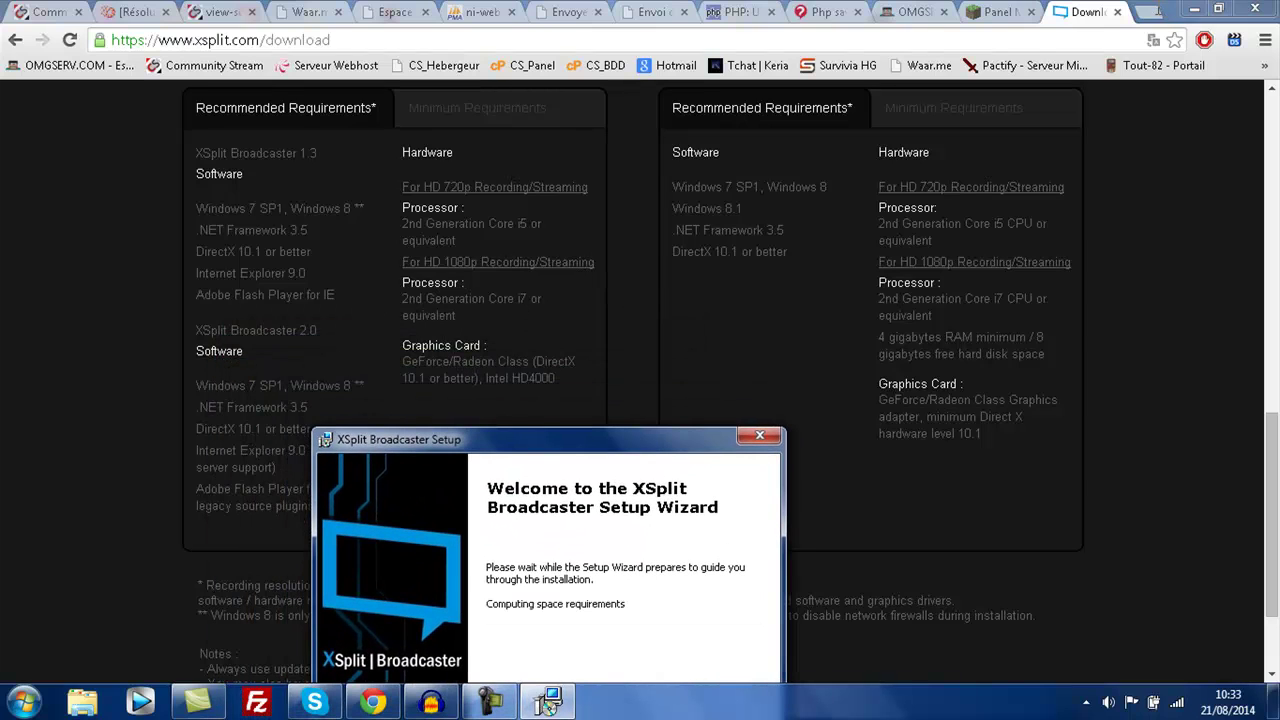
- Install XSplit Broadcaster to C:\Program Files (x86)\SplitmediaLabs\XSplit\ with a desktop shortcut
left_click_drag(556, 378, 402, 361)
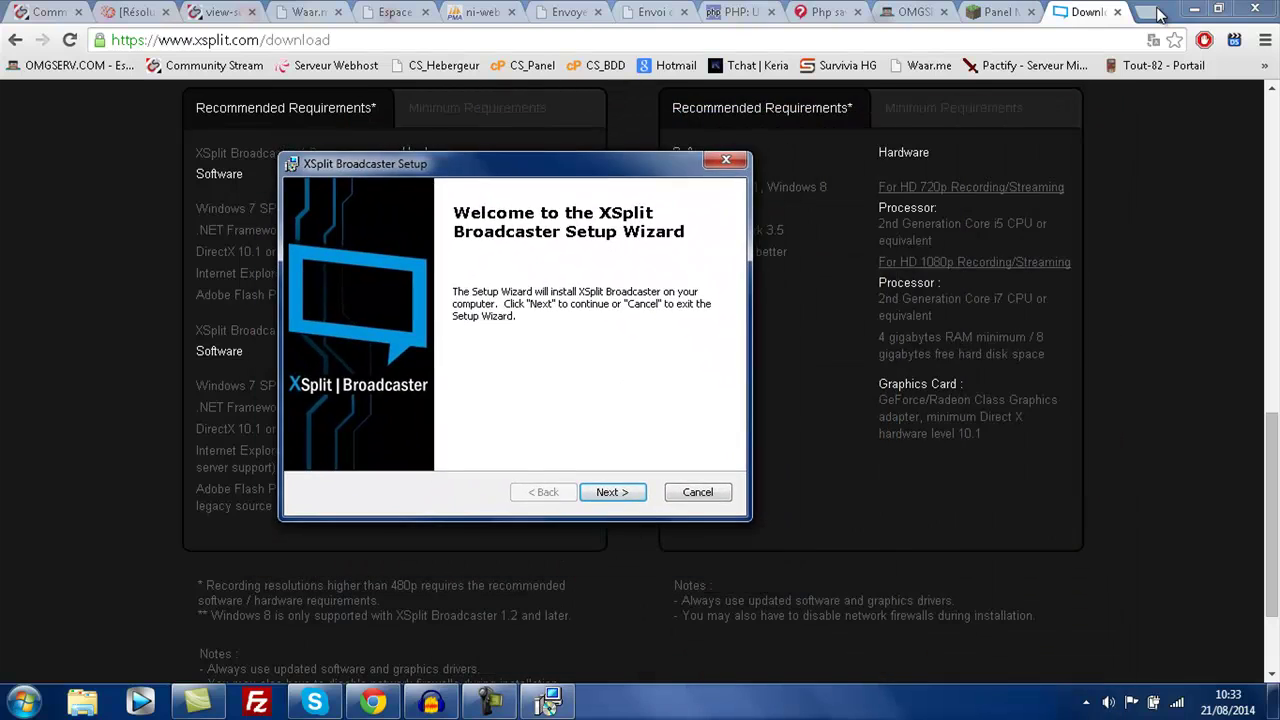
key("Return")
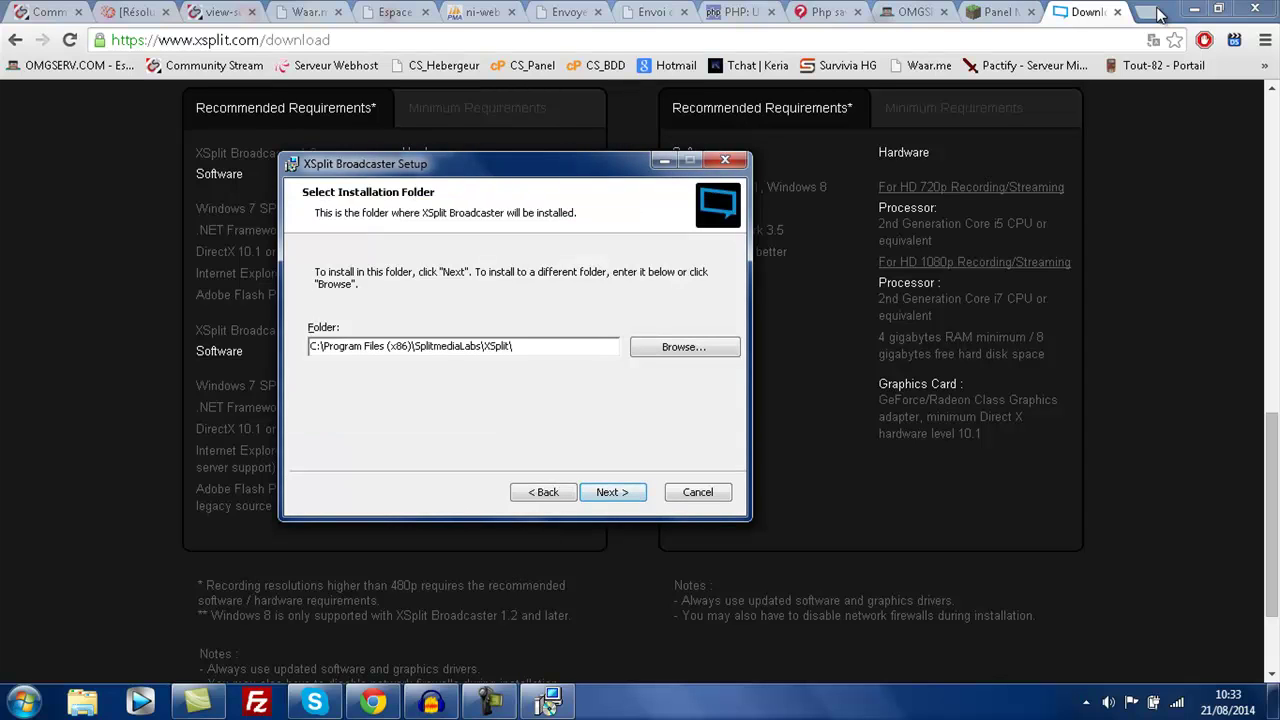
key("Return")
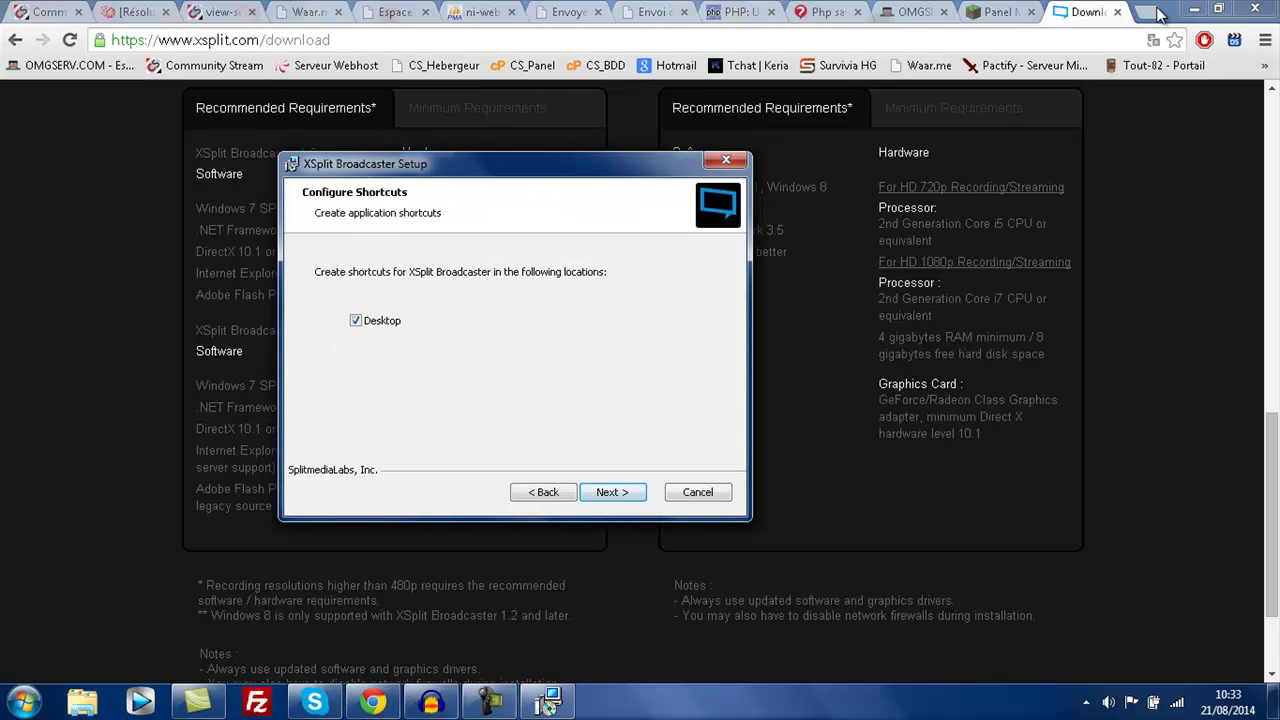
key("Return")
key("Return")
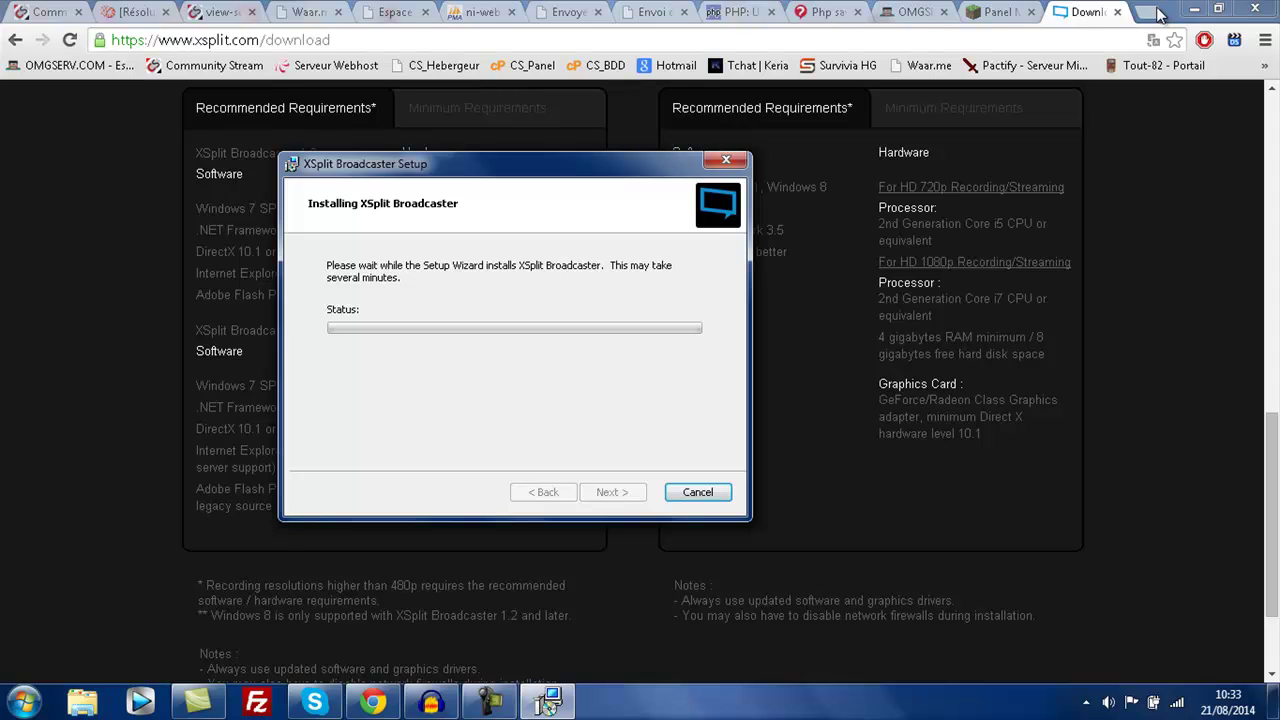
left_click(1159, 12)
scroll(1159, 12, "down", 2)
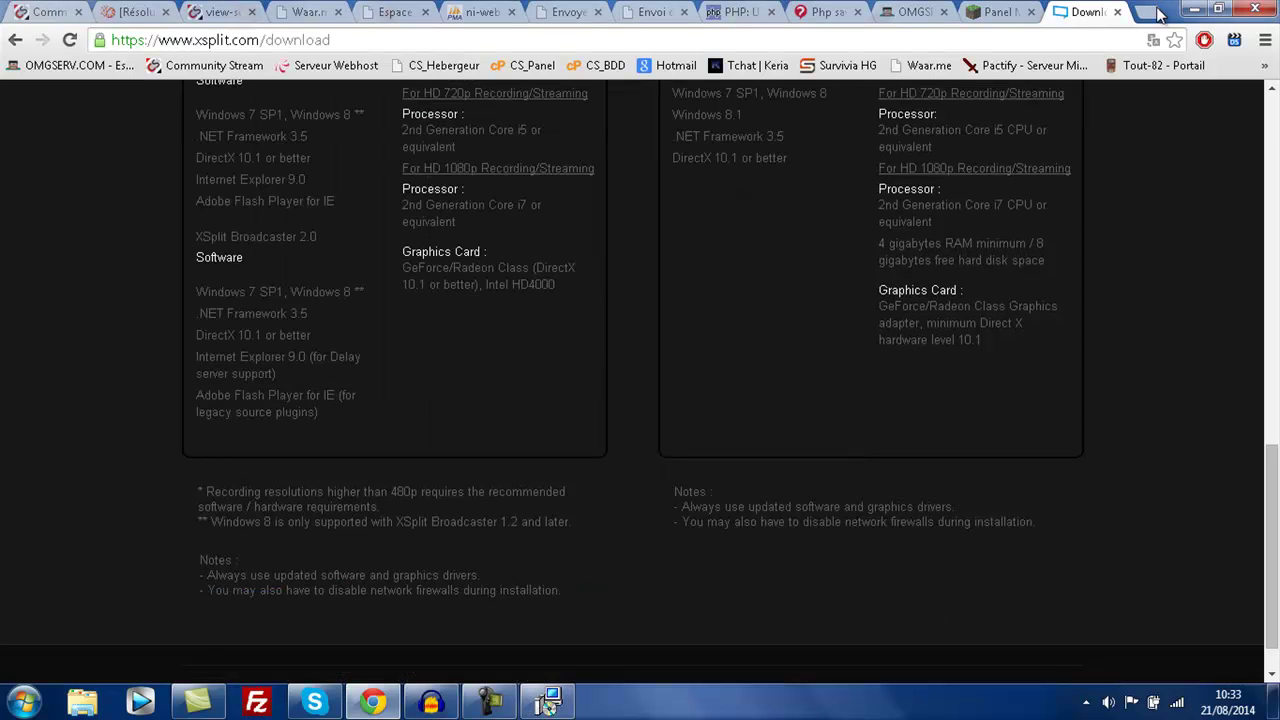
- Highlight the recording resolution and Windows 8 support footnotes
mouse_move(213, 491)
left_mouse_down()
mouse_move(380, 507)
mouse_move(310, 521)
mouse_move(222, 506)
left_mouse_up()
left_click(380, 507)
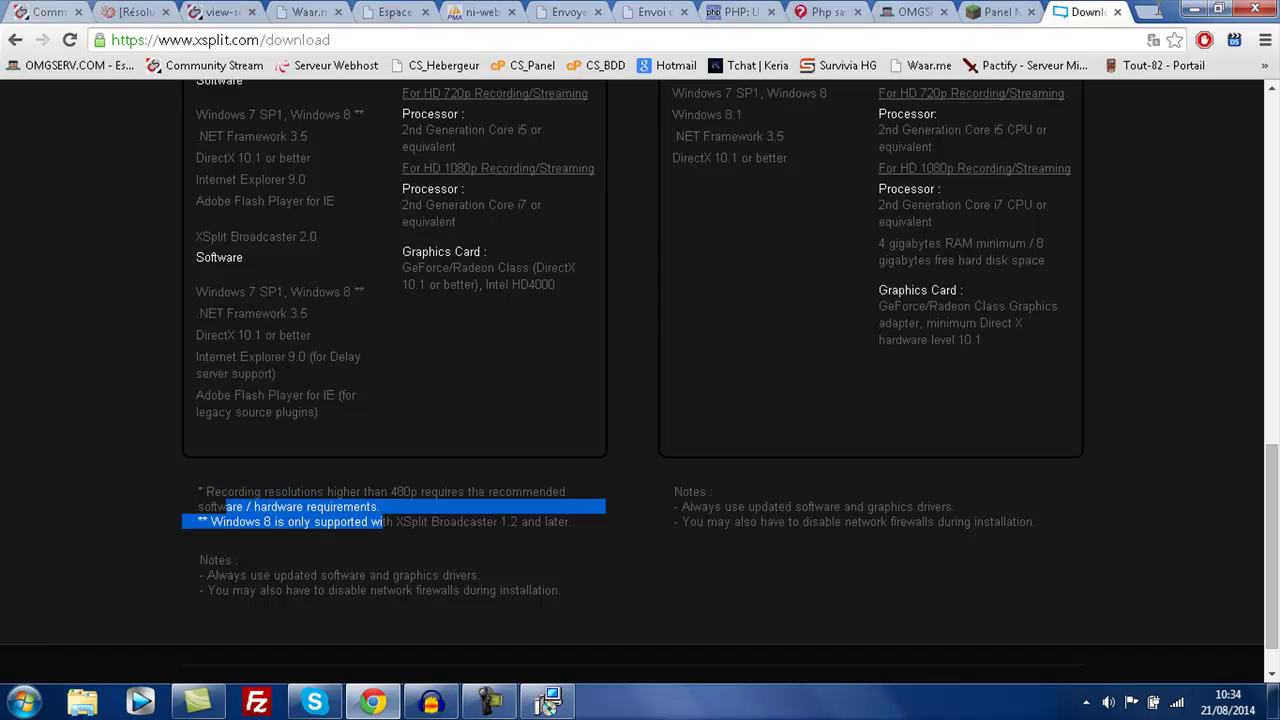
left_click(222, 506)
scroll(640, 380, "up", 3)
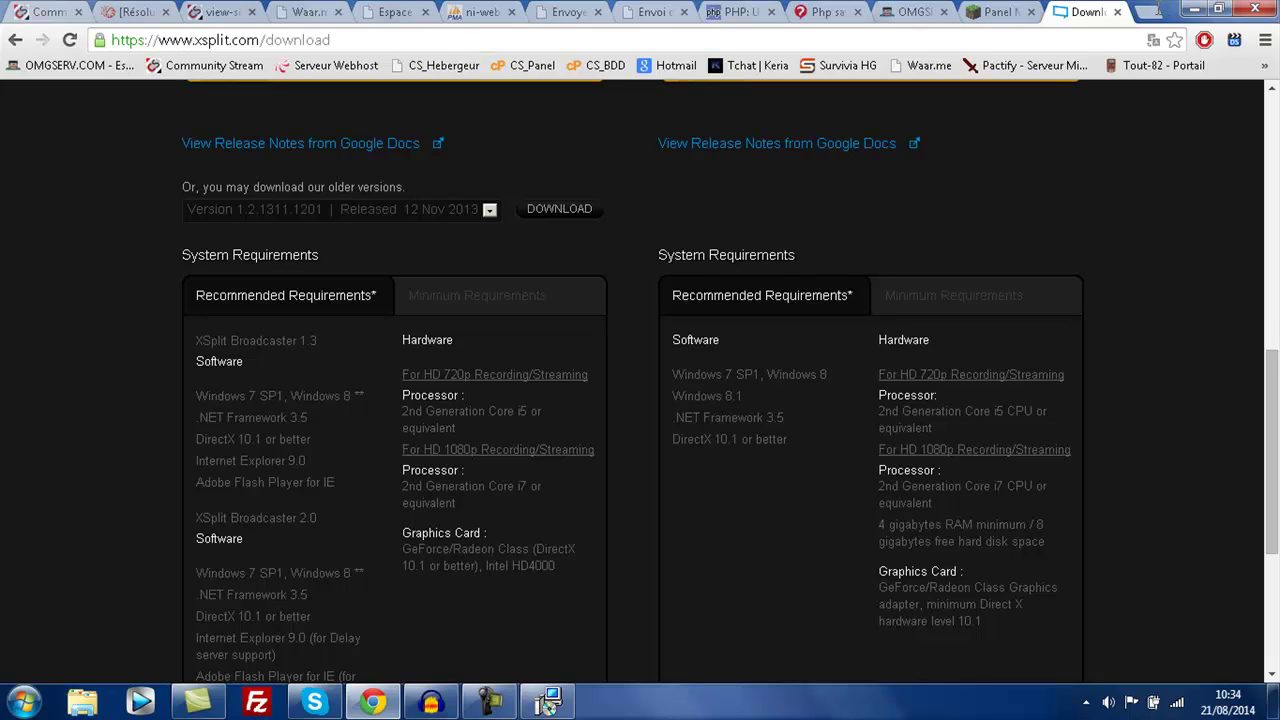
- Show Broadcaster's Minimum Requirements and highlight XP in the Windows XP SP3 entry
left_click(477, 295)
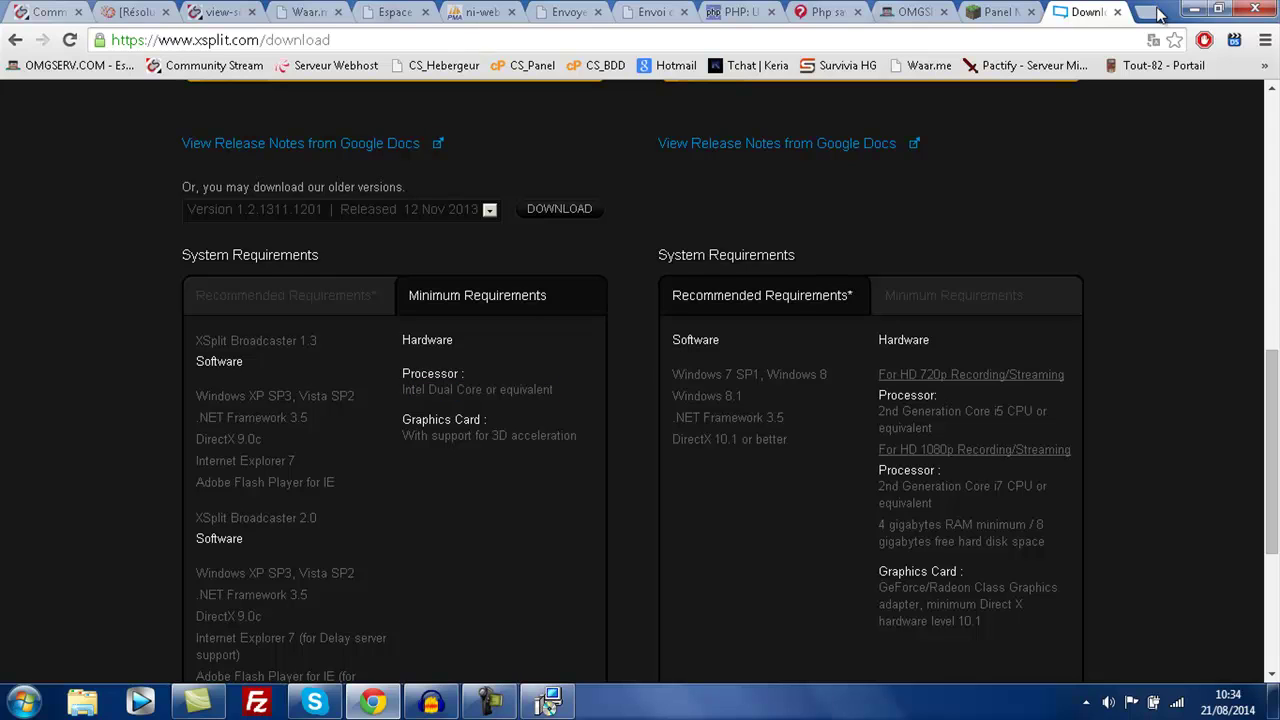
left_click_drag(578, 435, 414, 435)
scroll(414, 435, "down", 2)
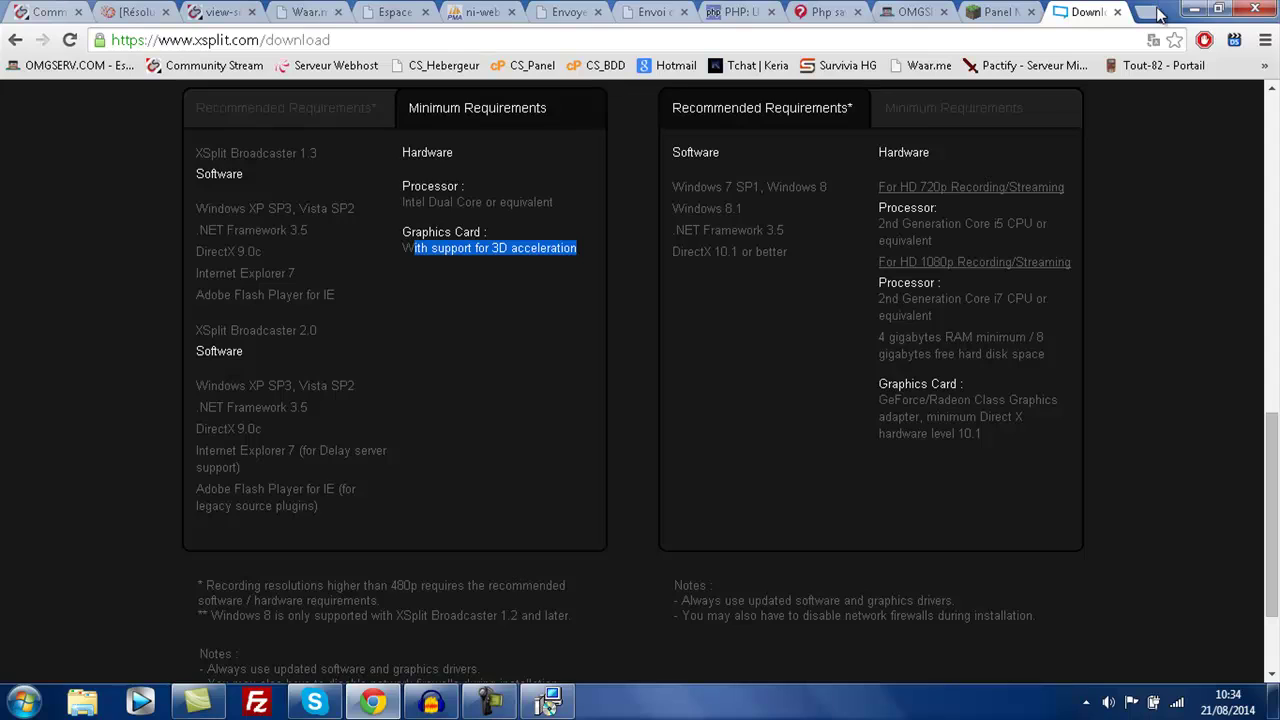
left_click_drag(249, 208, 267, 208)
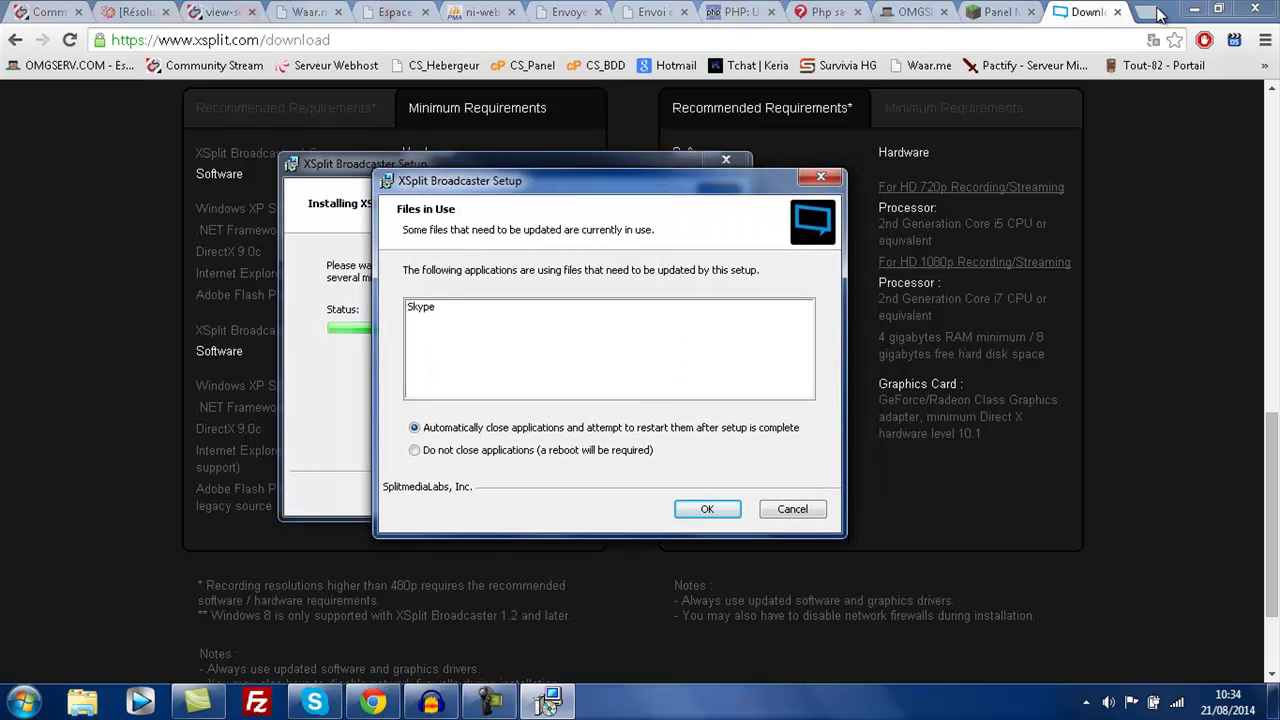
- Let setup automatically close Skype and continue installing
key("Return")
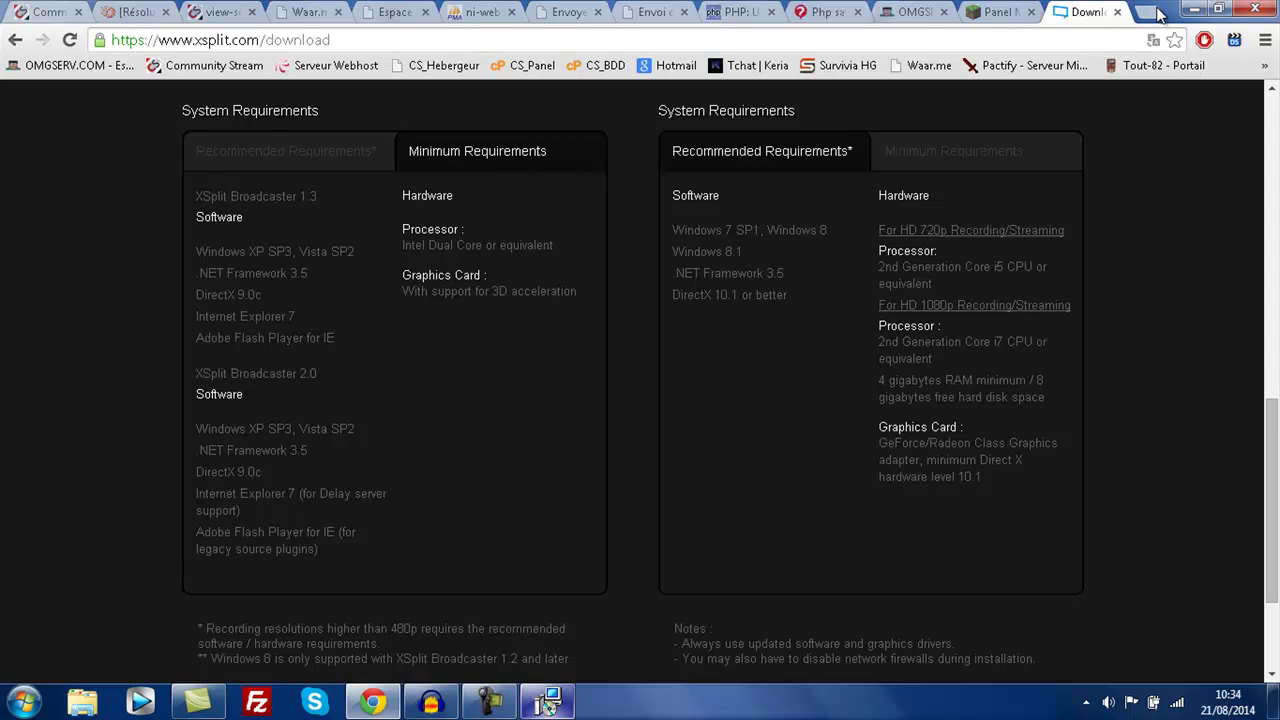
- Restore the setup window over the download page while installation reaches its final stage
mouse_move(548, 702)
left_click(546, 600)
left_click_drag(430, 163, 473, 229)
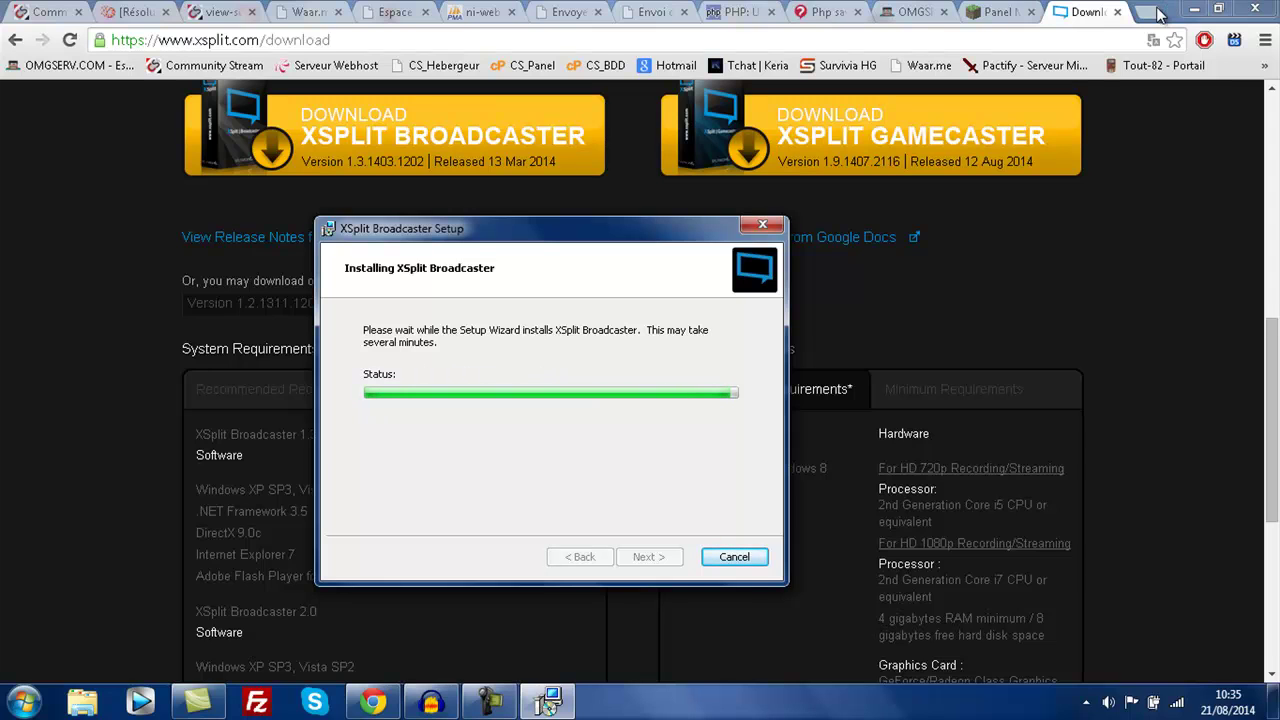
left_click(1158, 14)
key("Home")
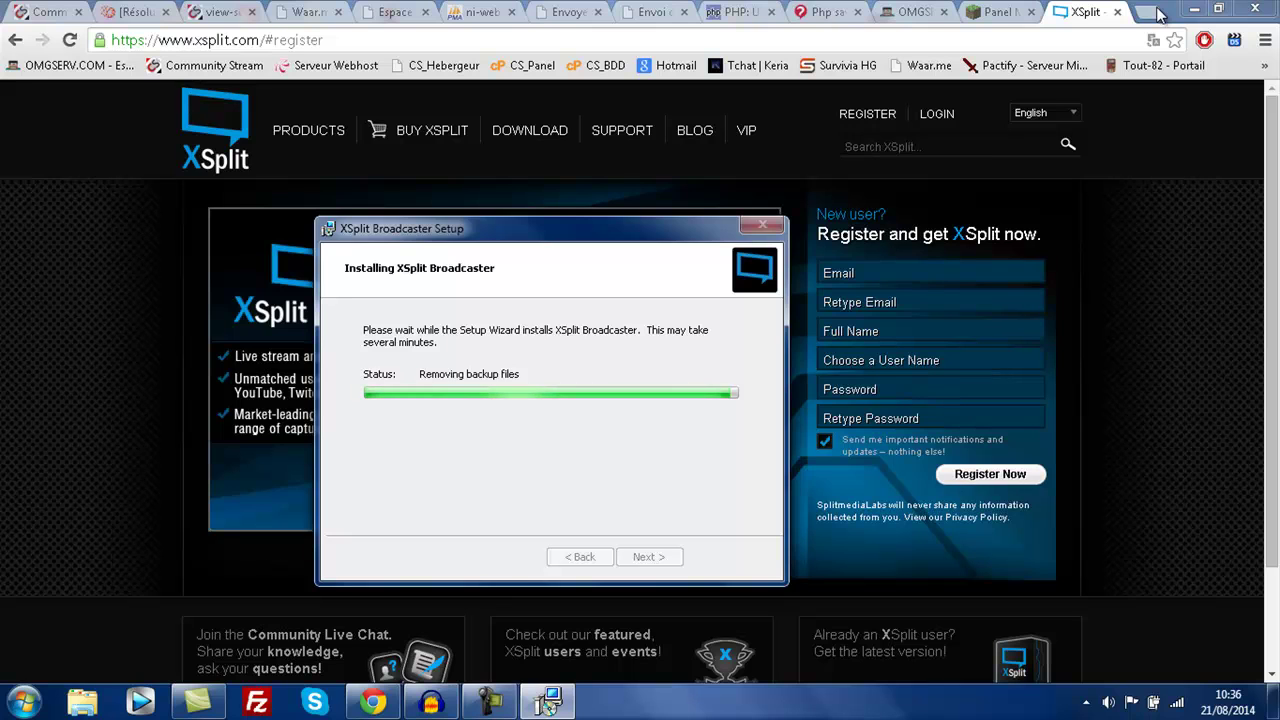
- Show the desktop and put the Open Broadcaster Software shortcut back in place
key("super+d")
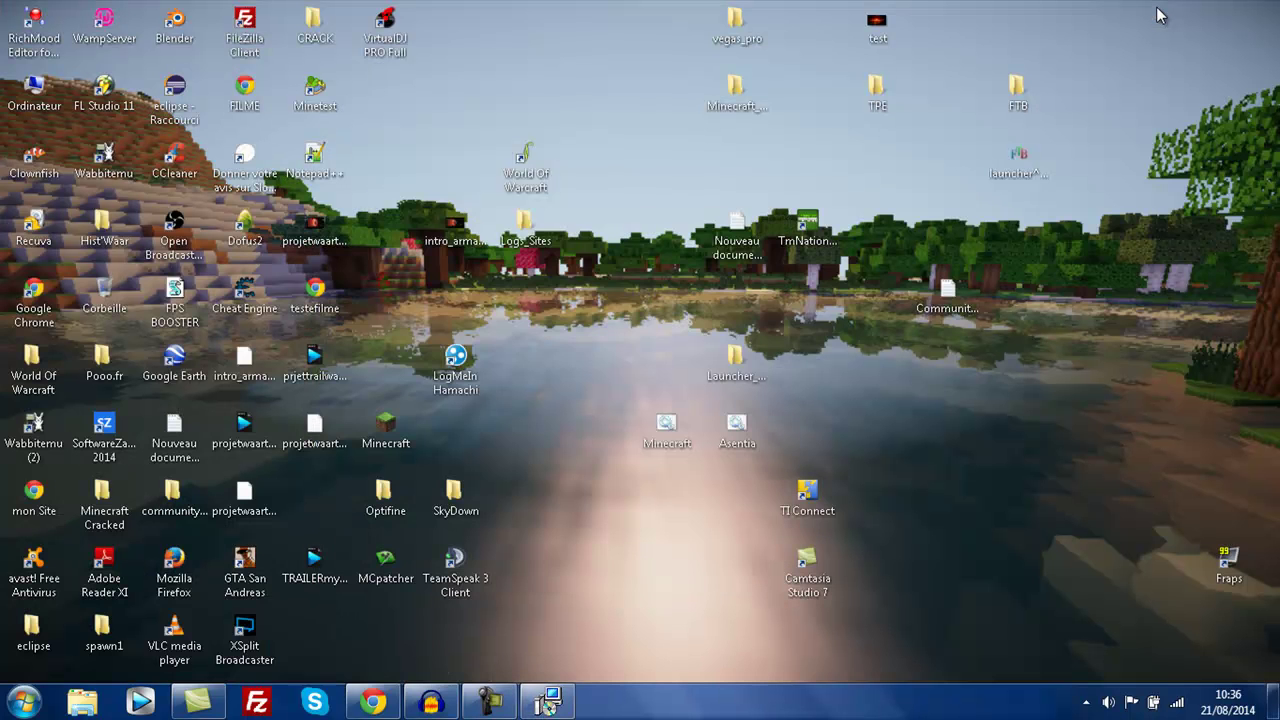
mouse_move(174, 240)
left_mouse_down()
mouse_move(640, 395)
mouse_move(667, 440)
mouse_move(596, 378)
mouse_move(174, 240)
left_mouse_up()
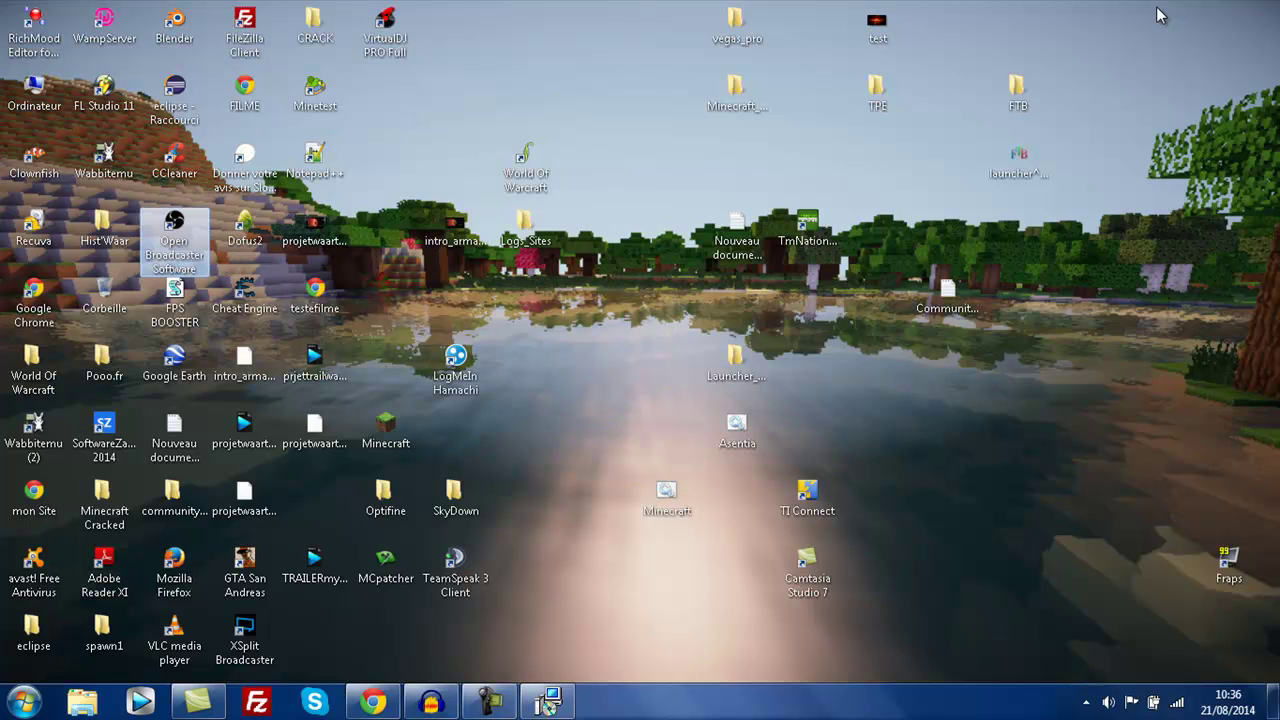
left_click(455, 572)
- Finish the setup wizard with Launch XSplit Broadcaster left checked
left_click(548, 700)
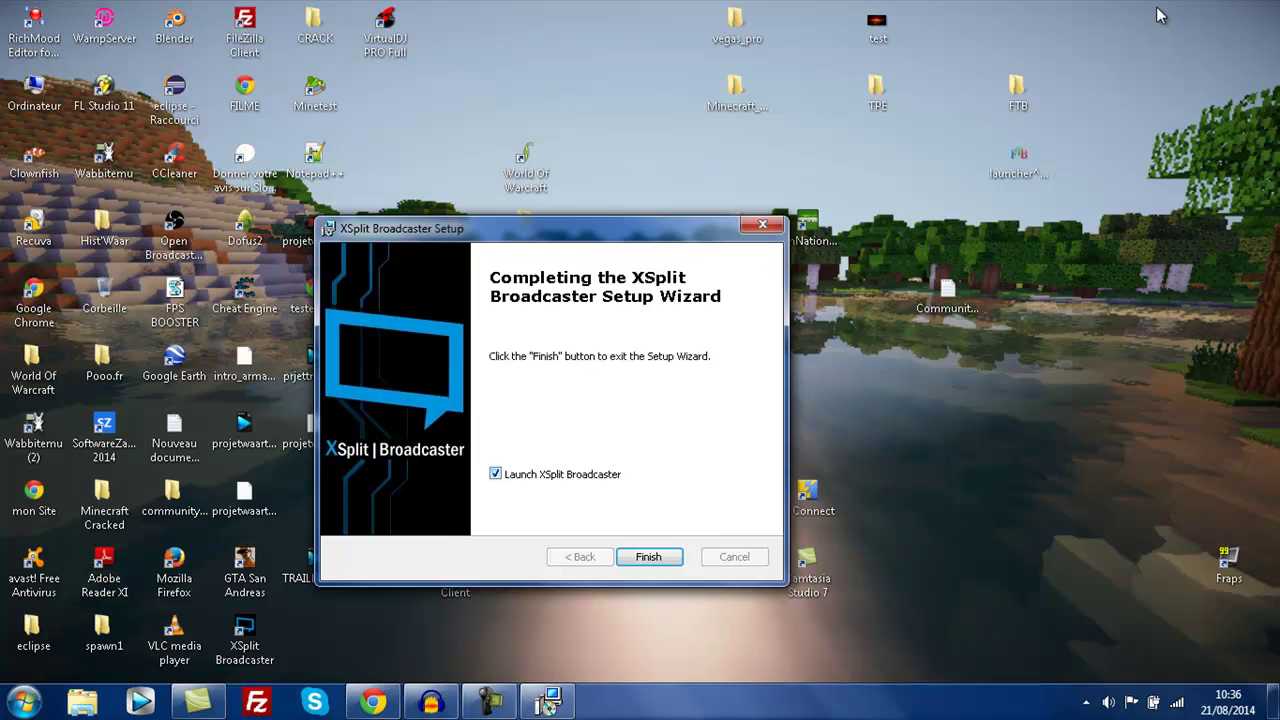
left_click_drag(400, 228, 427, 176)
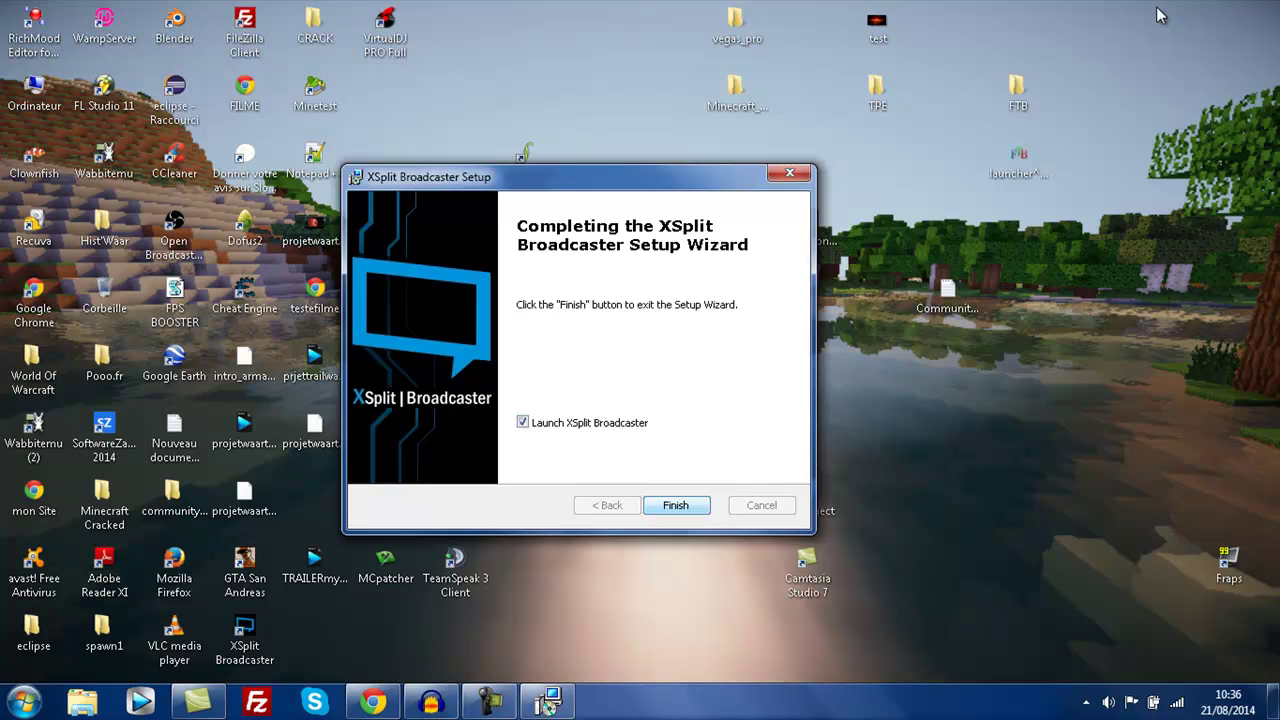
left_click(675, 505)
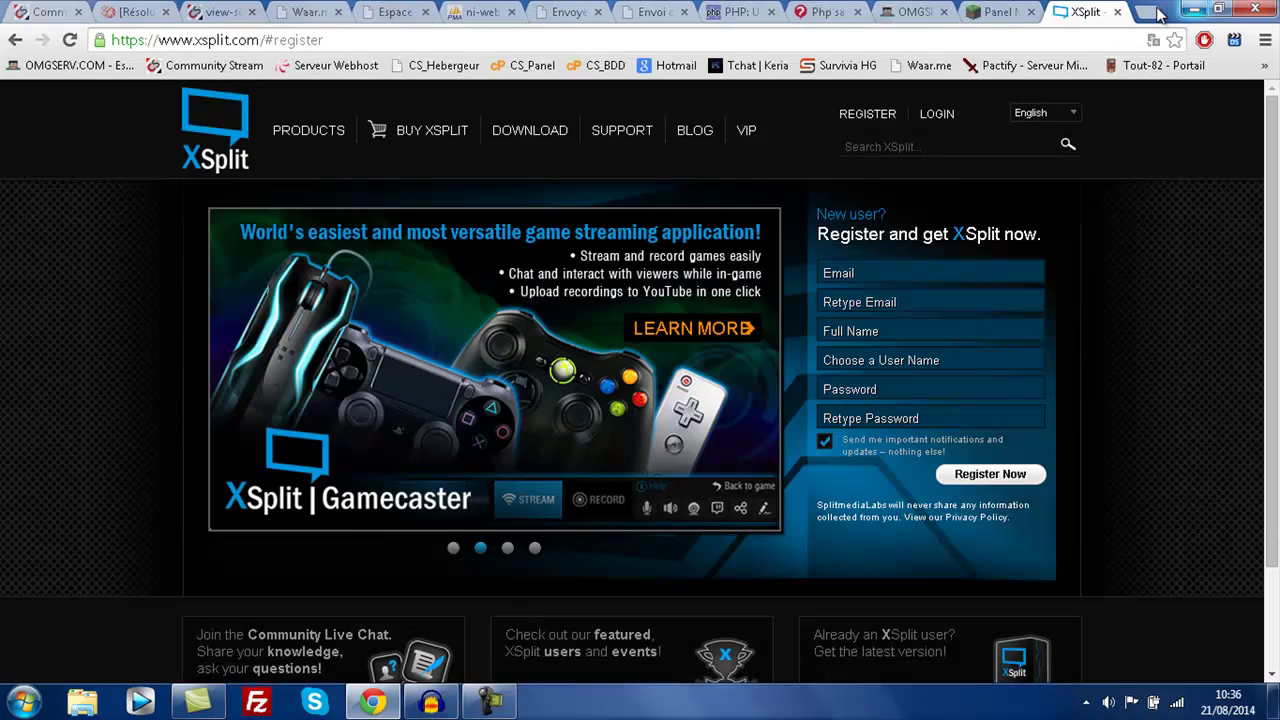
- Switch to the desktop to launch XSplit Broadcaster
key("super+d")
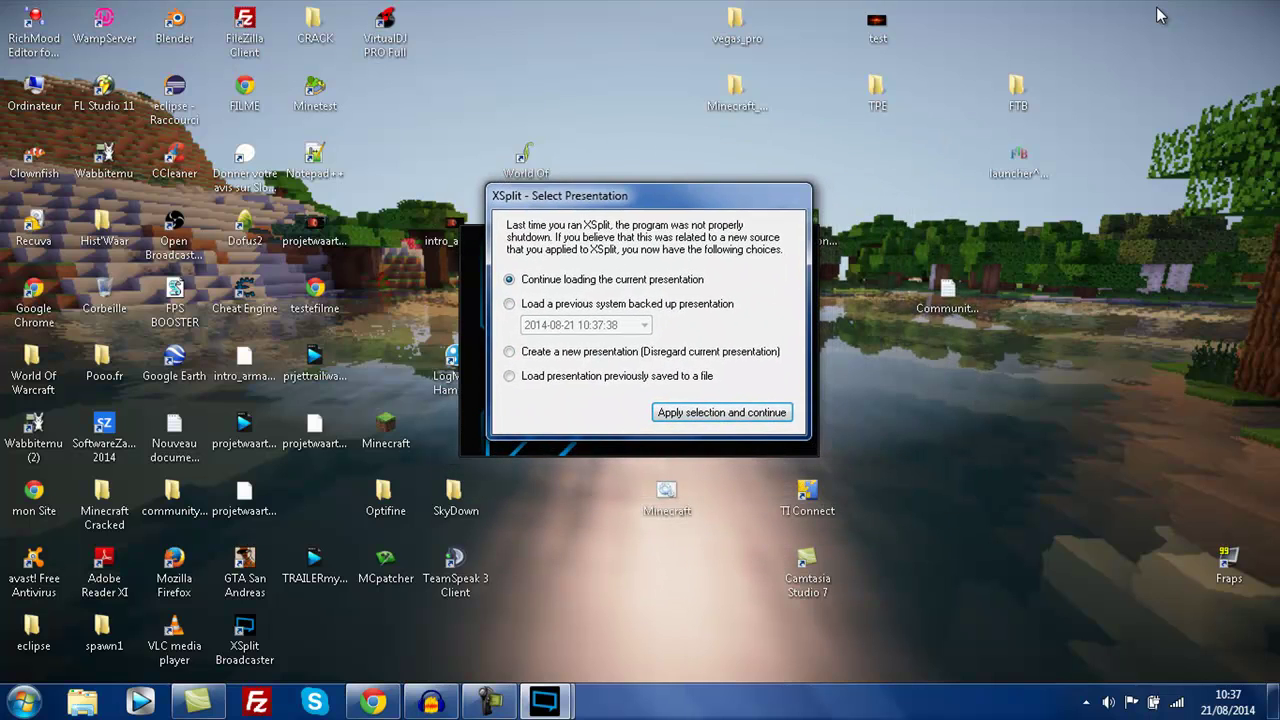
- Choose 'Create a new presentation' and apply the selection
key("Down")
key("Down")
key("Return")
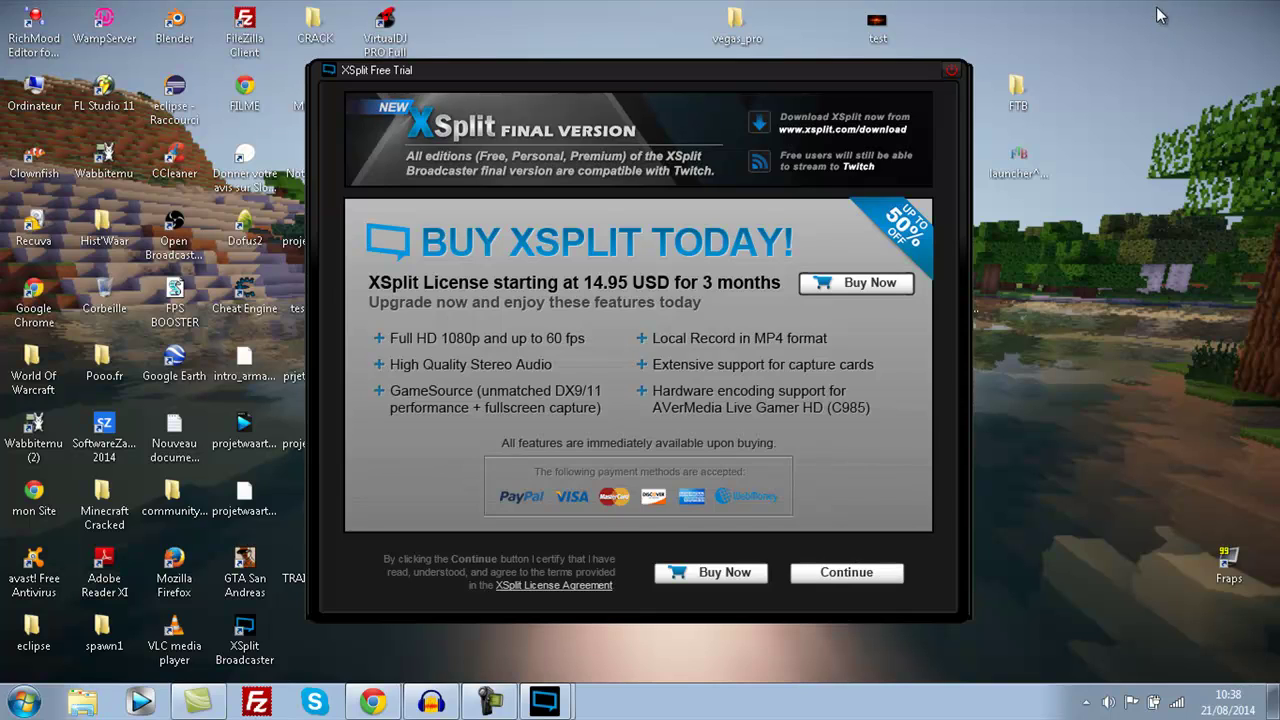
- Continue past the XSplit Free Trial dialog to reach the main window with empty Scene 1
key("Return")
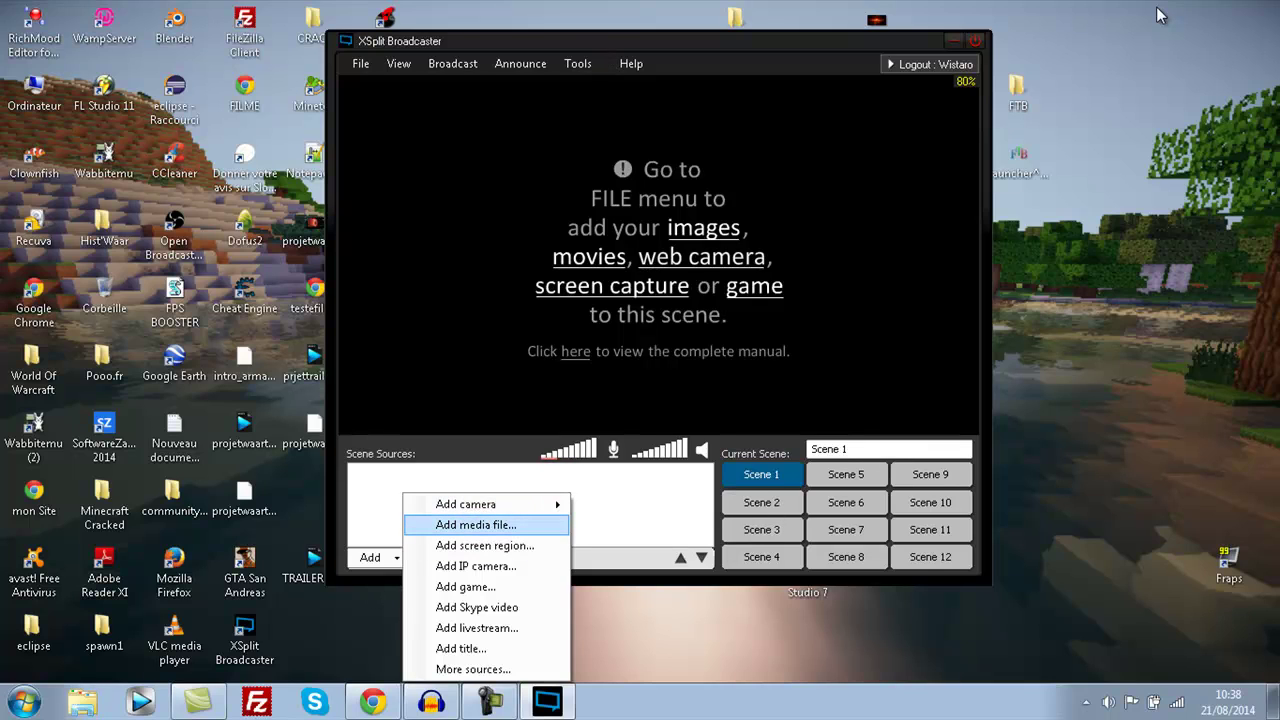
key("Return")
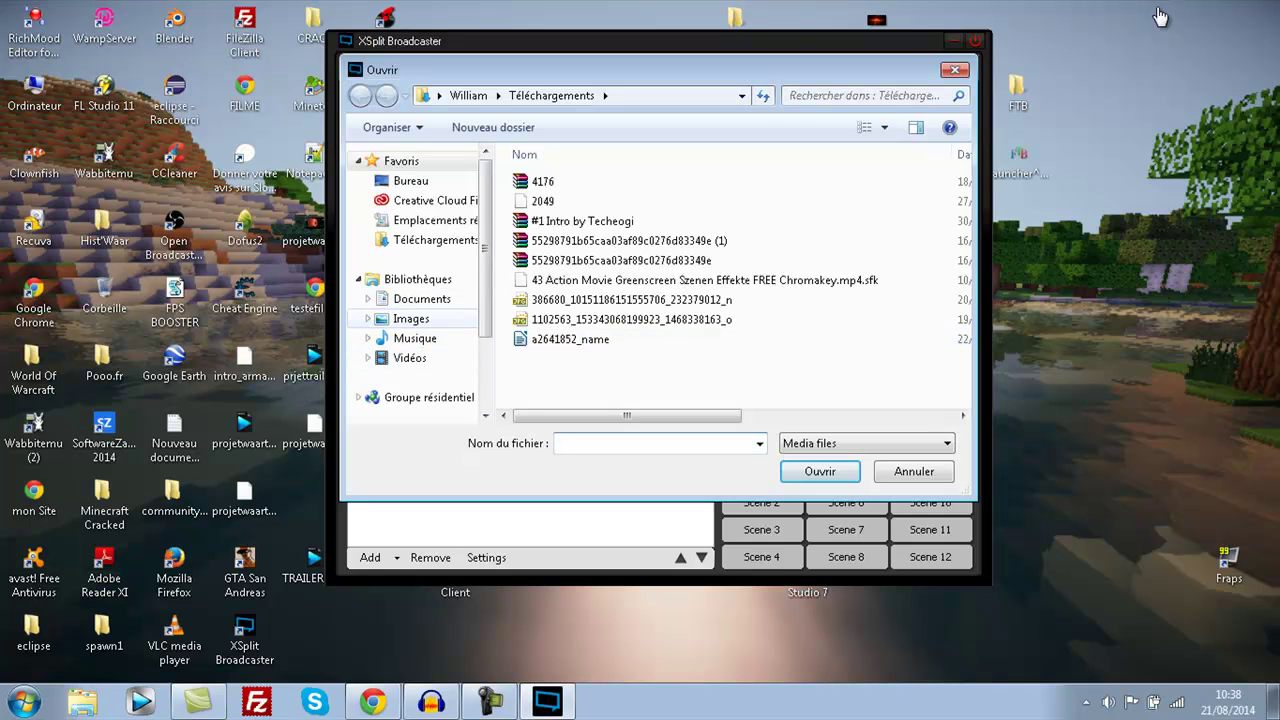
left_click(414, 338)
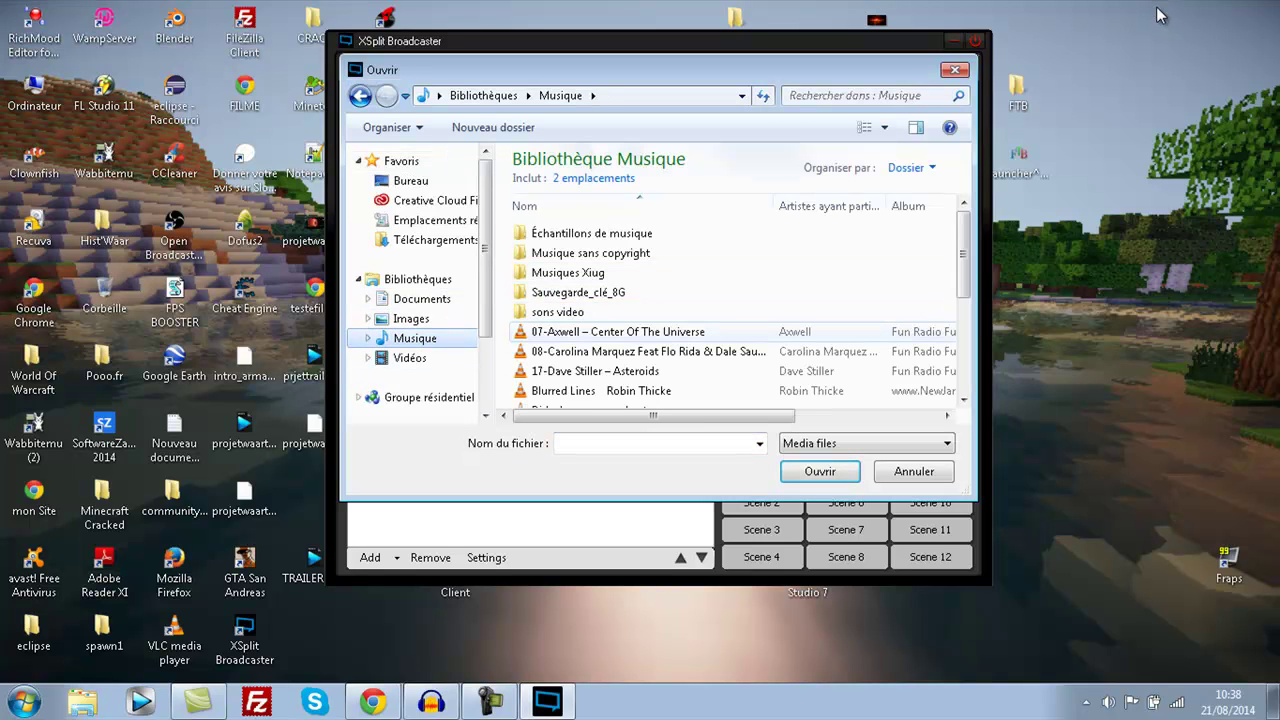
double_click(617, 331)
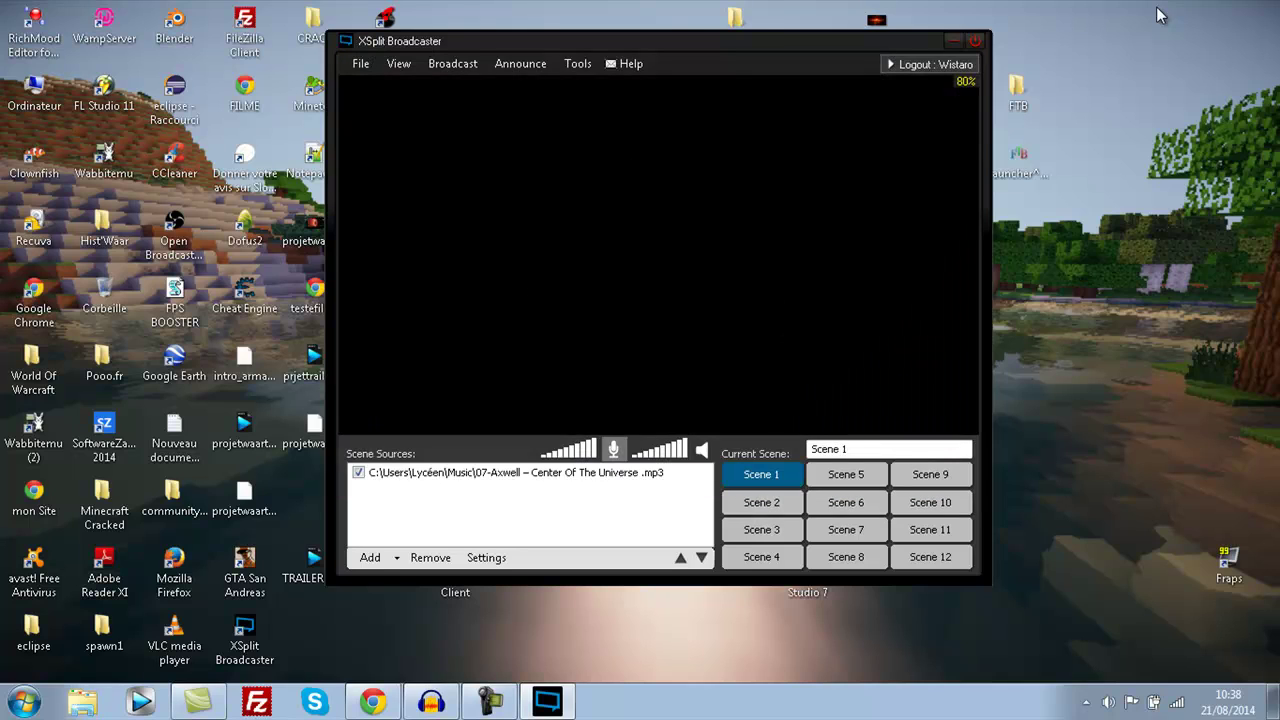
left_click_drag(507, 190, 553, 197)
left_click(358, 472)
left_click(358, 472)
left_click(358, 472)
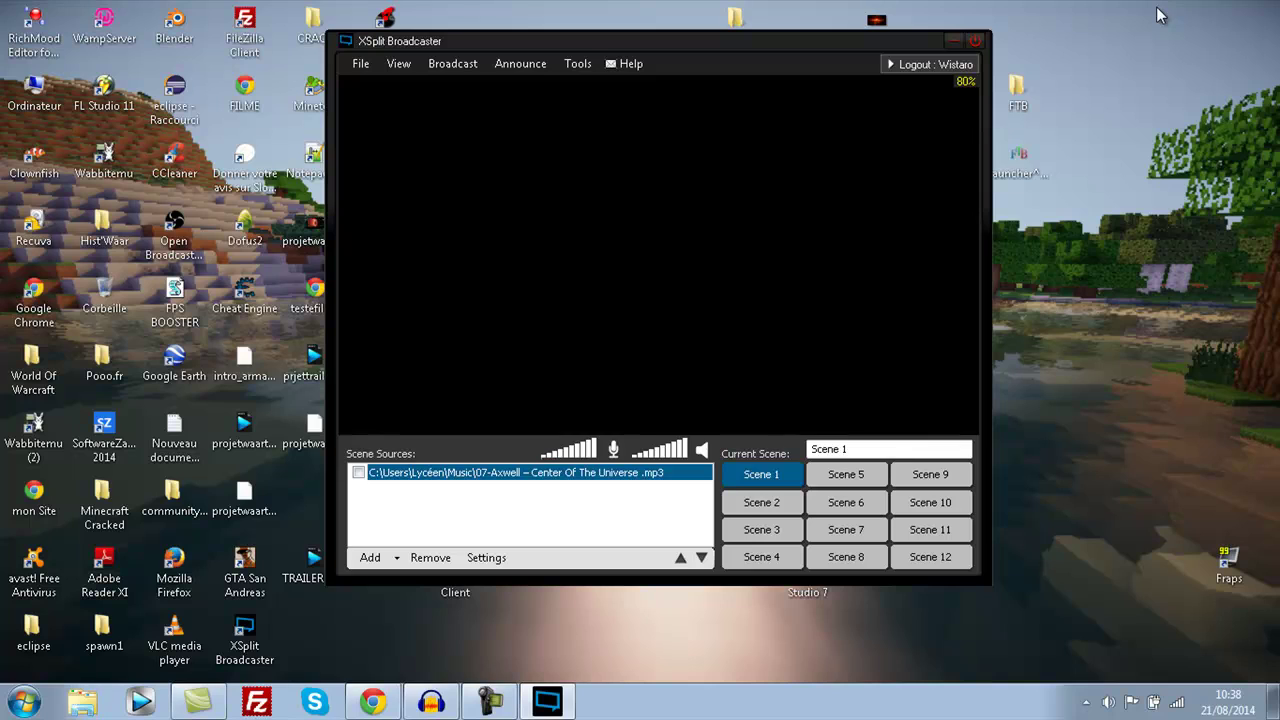
left_click(430, 557)
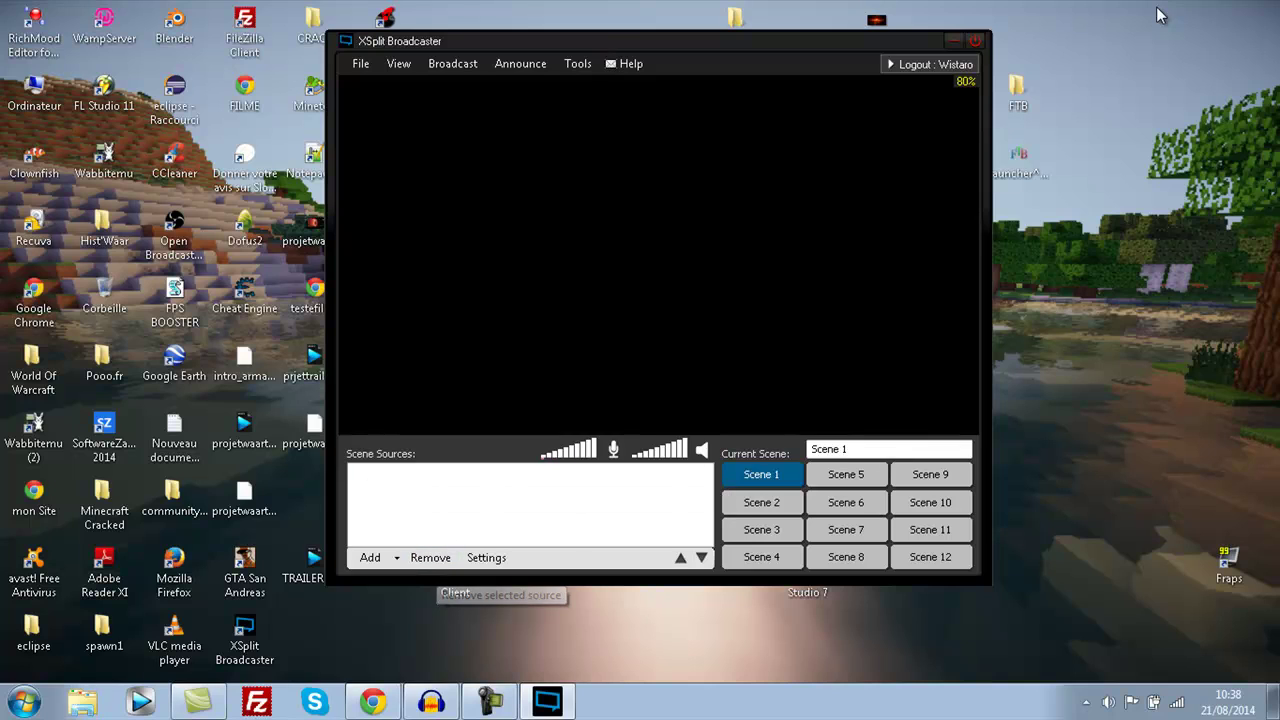
left_click(372, 557)
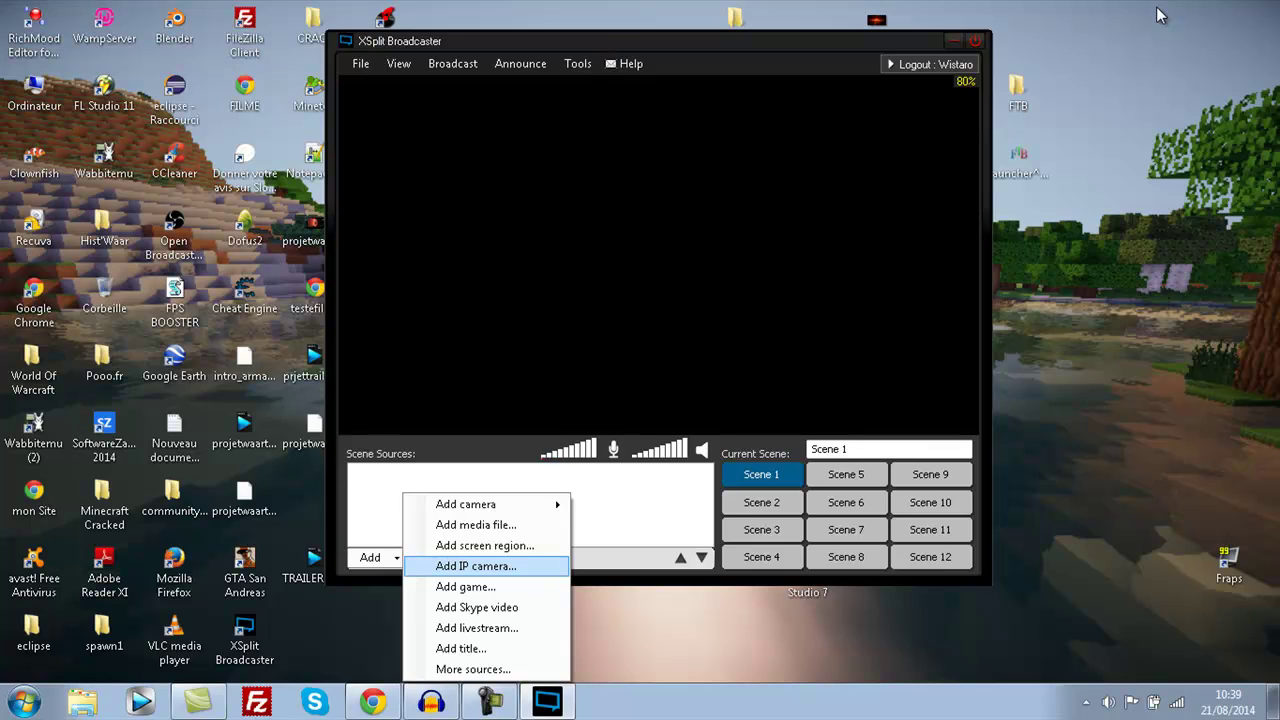
key("Return")
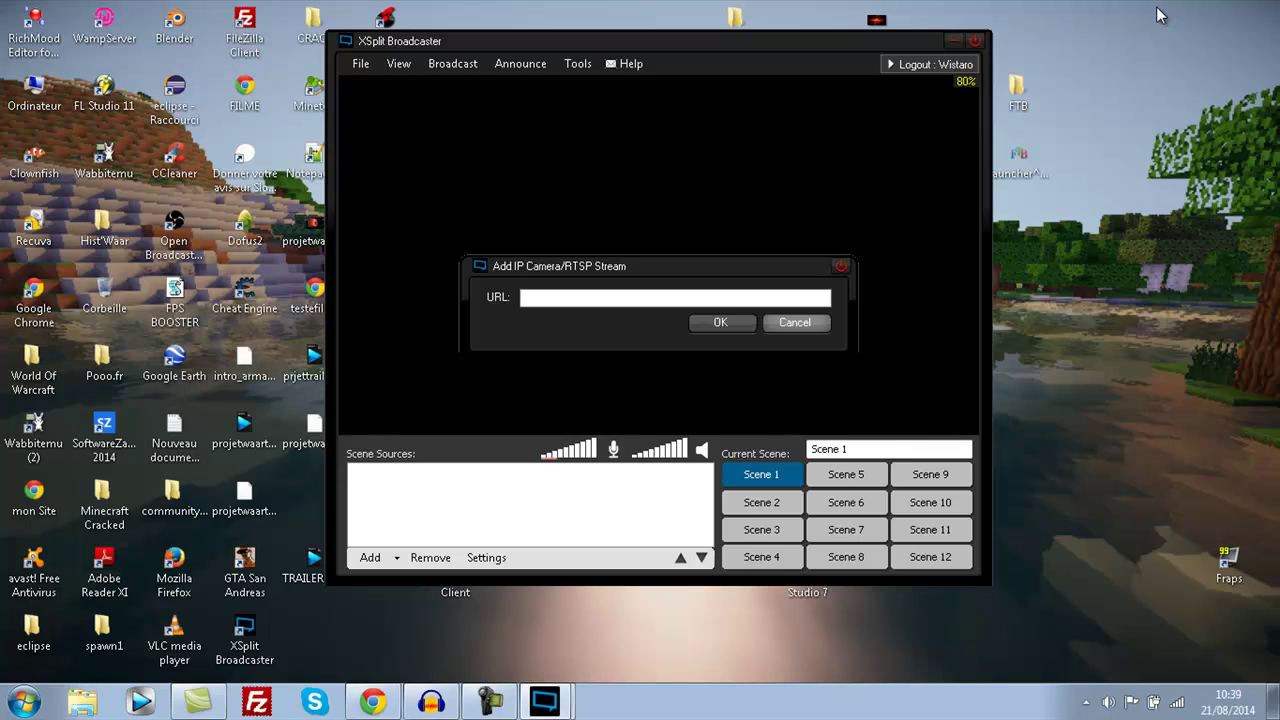
key("Escape")
key("Return")
key("Down")
key("Down")
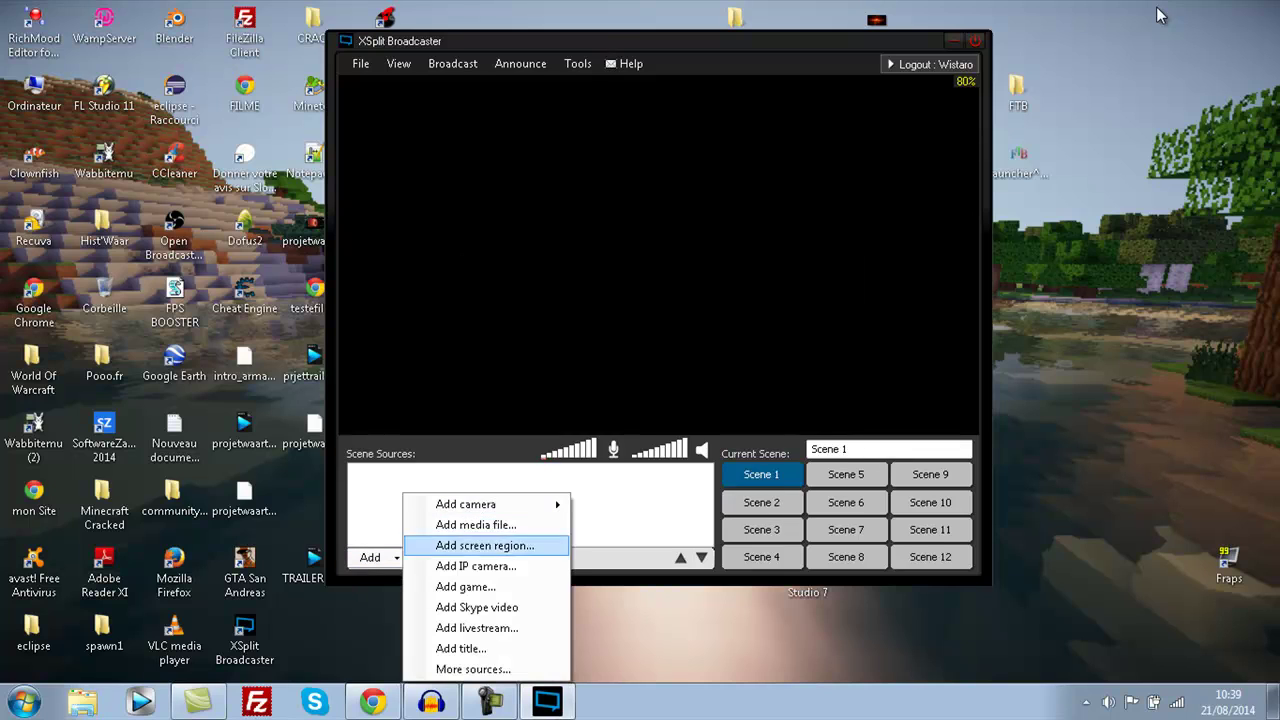
key("Down")
key("Down")
key("Down")
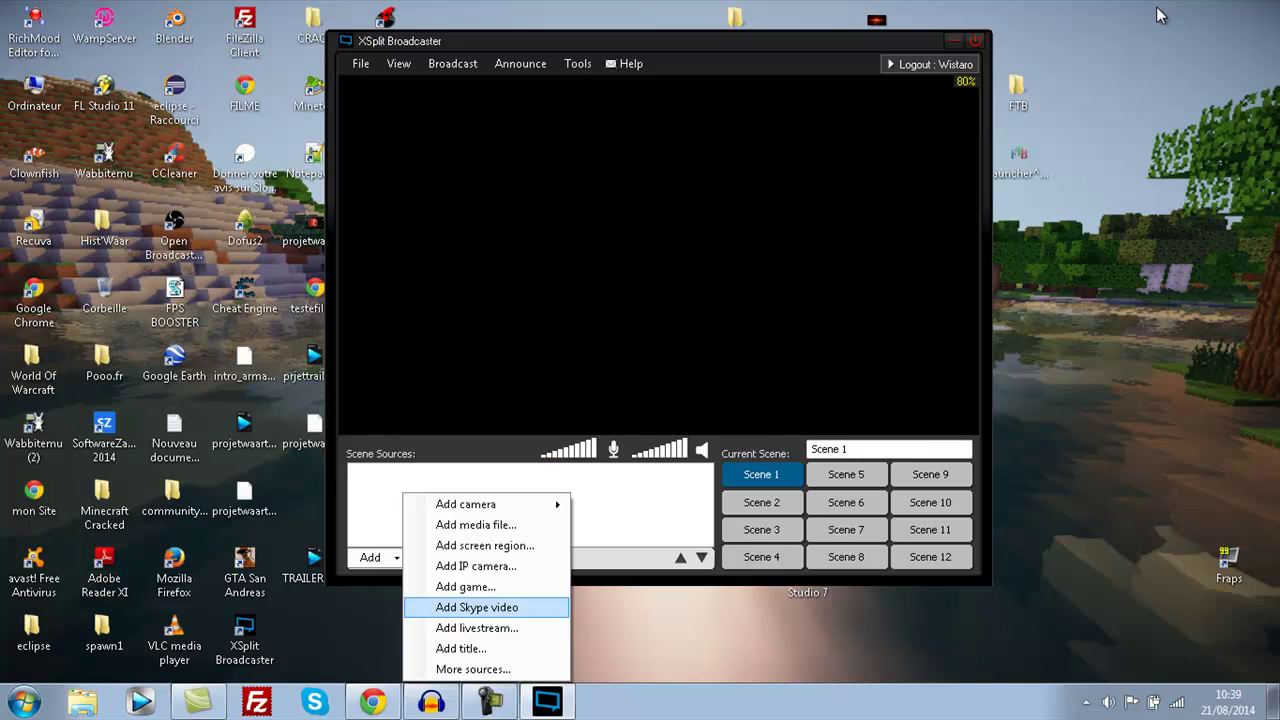
key("Down")
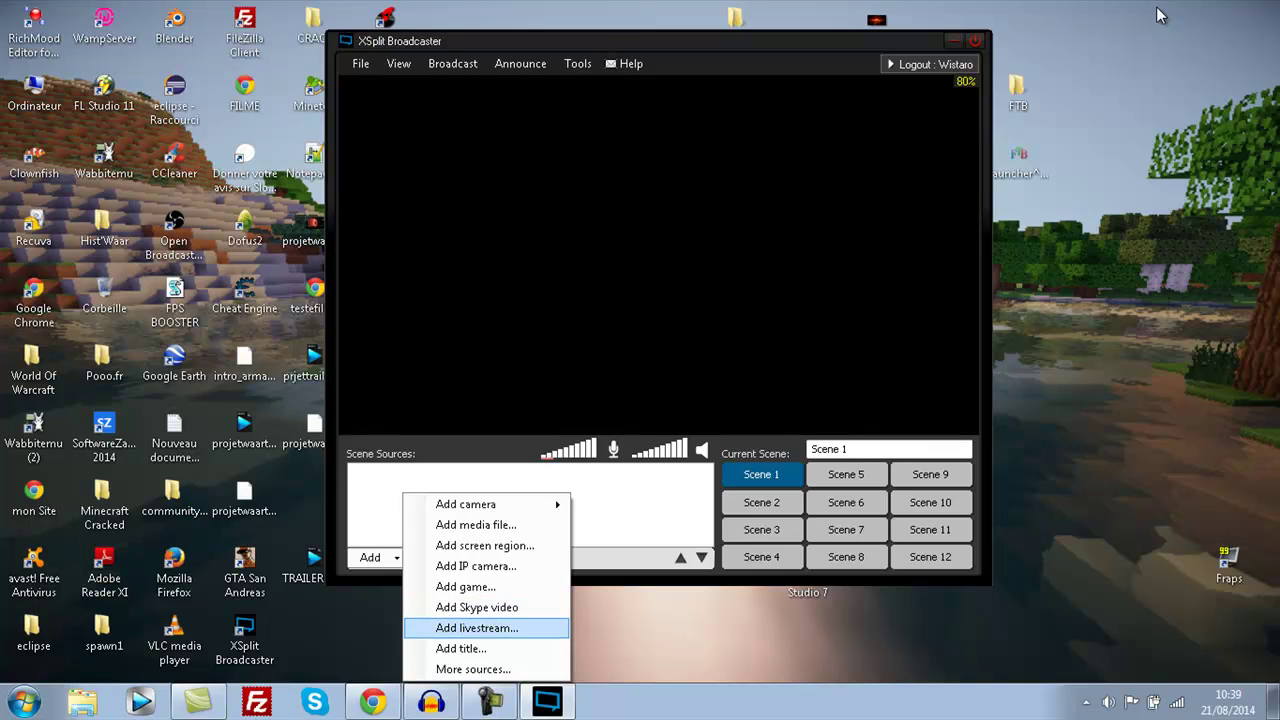
key("Return")
key("Escape")
- Add a title source reading 'IP: 123.684.+65', coloured green with slow scrolling, to Scene 1
key("Return")
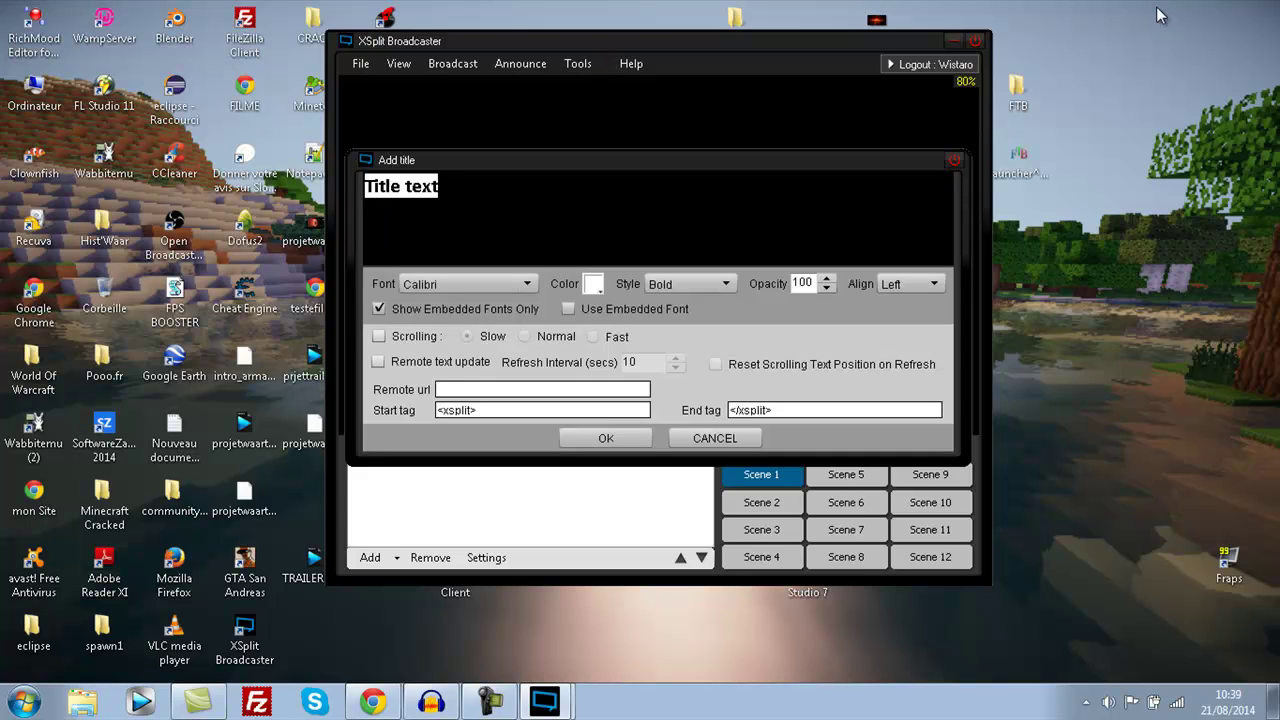
type("IP")
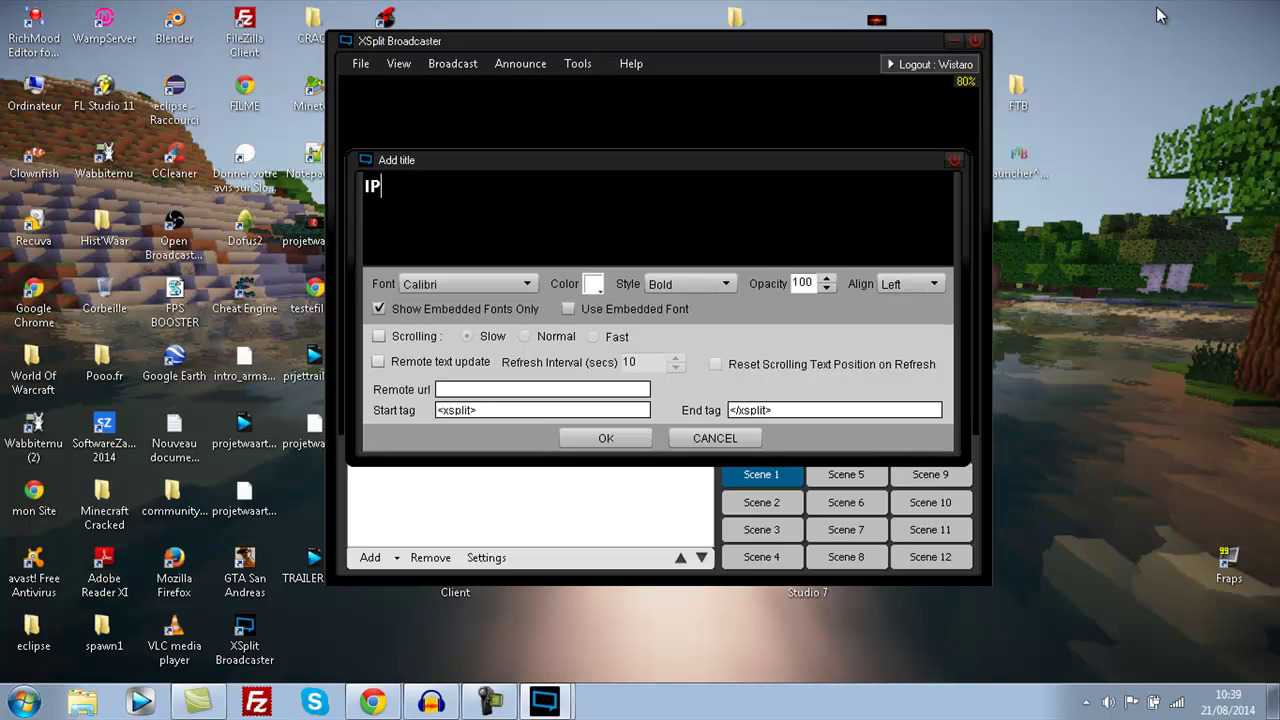
type(": 123.684.+65")
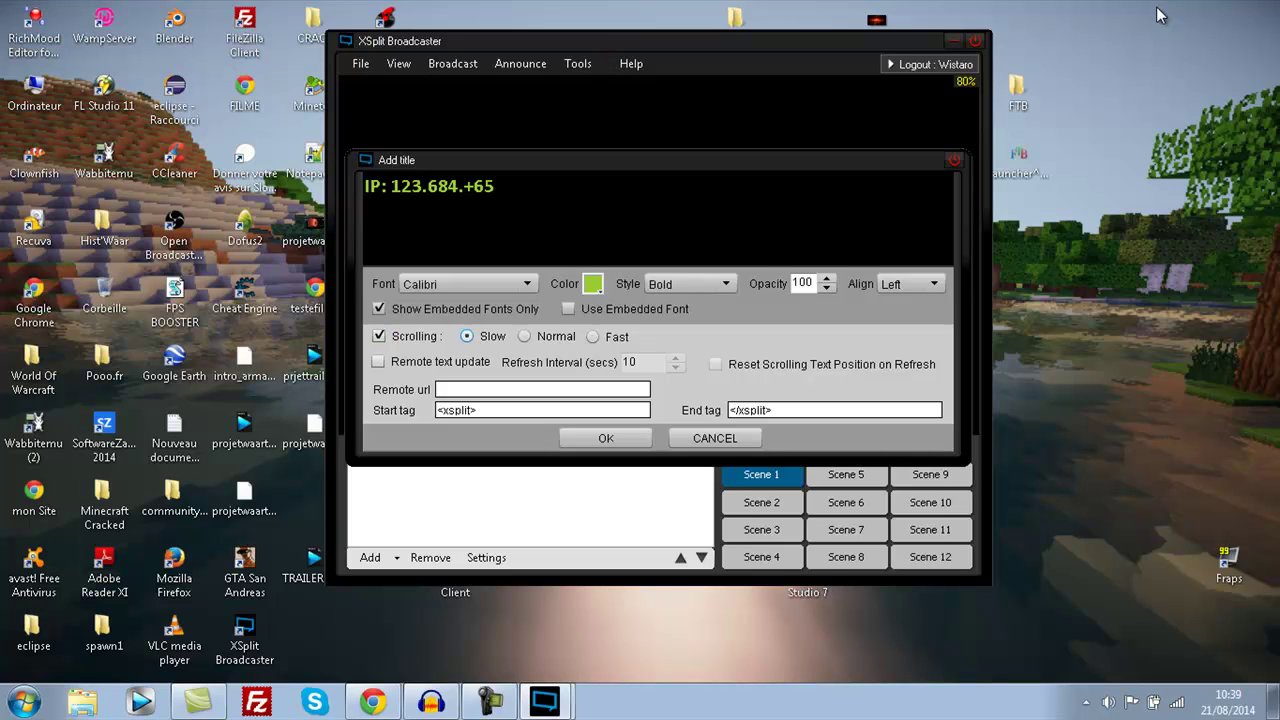
key("space")
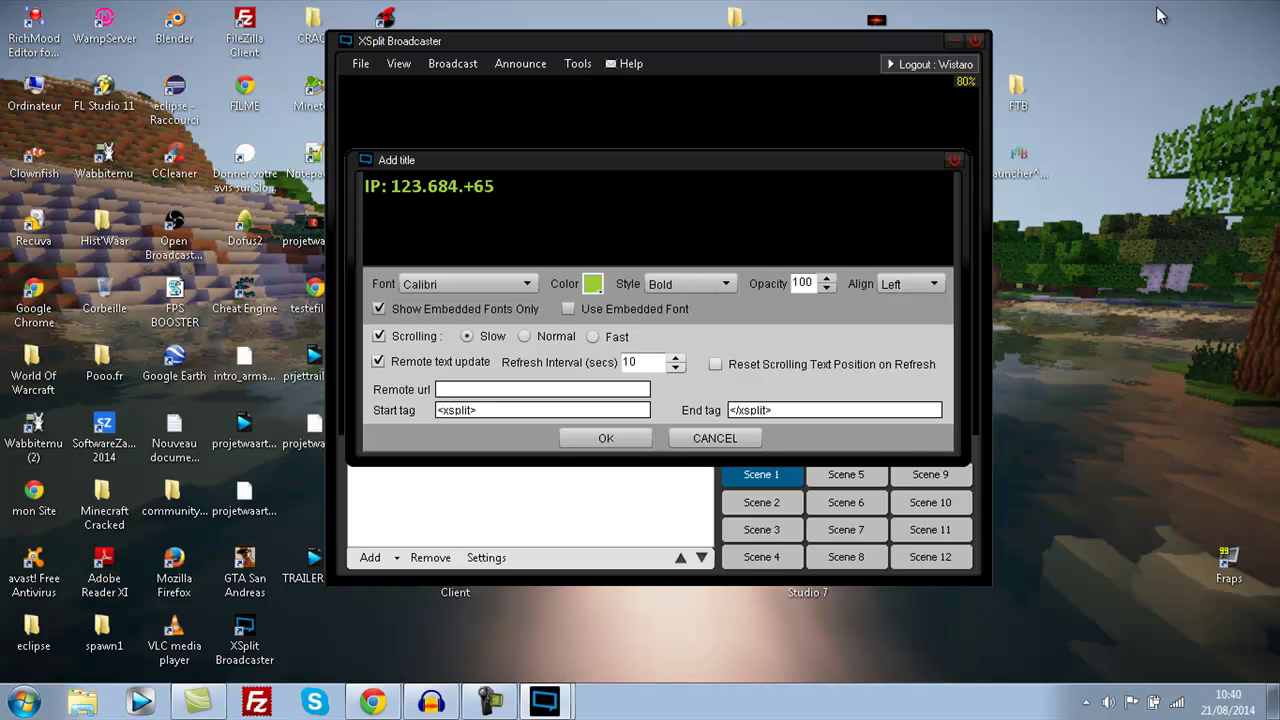
key("space")
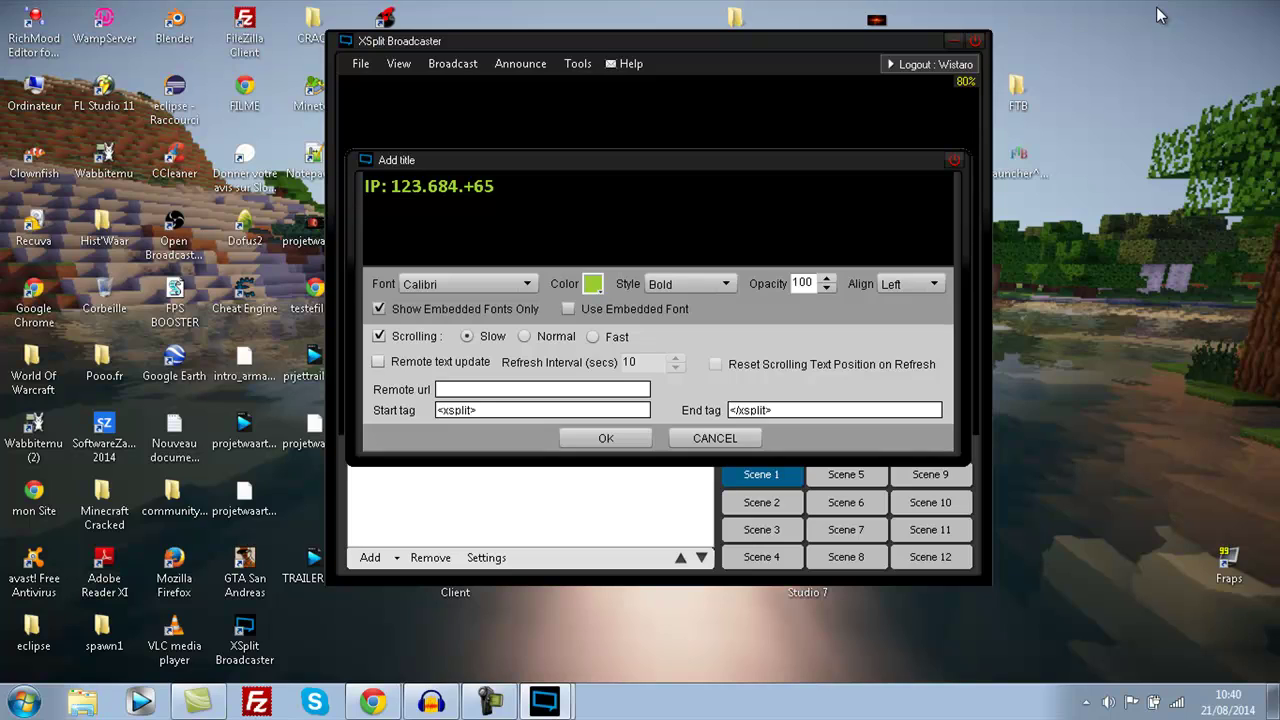
key("shift+Left")
key("shift+Left")
key("shift+Left")
key("shift+Left")
key("shift+Left")
key("shift+Left")
key("shift+Left")
key("shift+Left")
key("shift+Left")
key("shift+Left")
key("shift+Left")
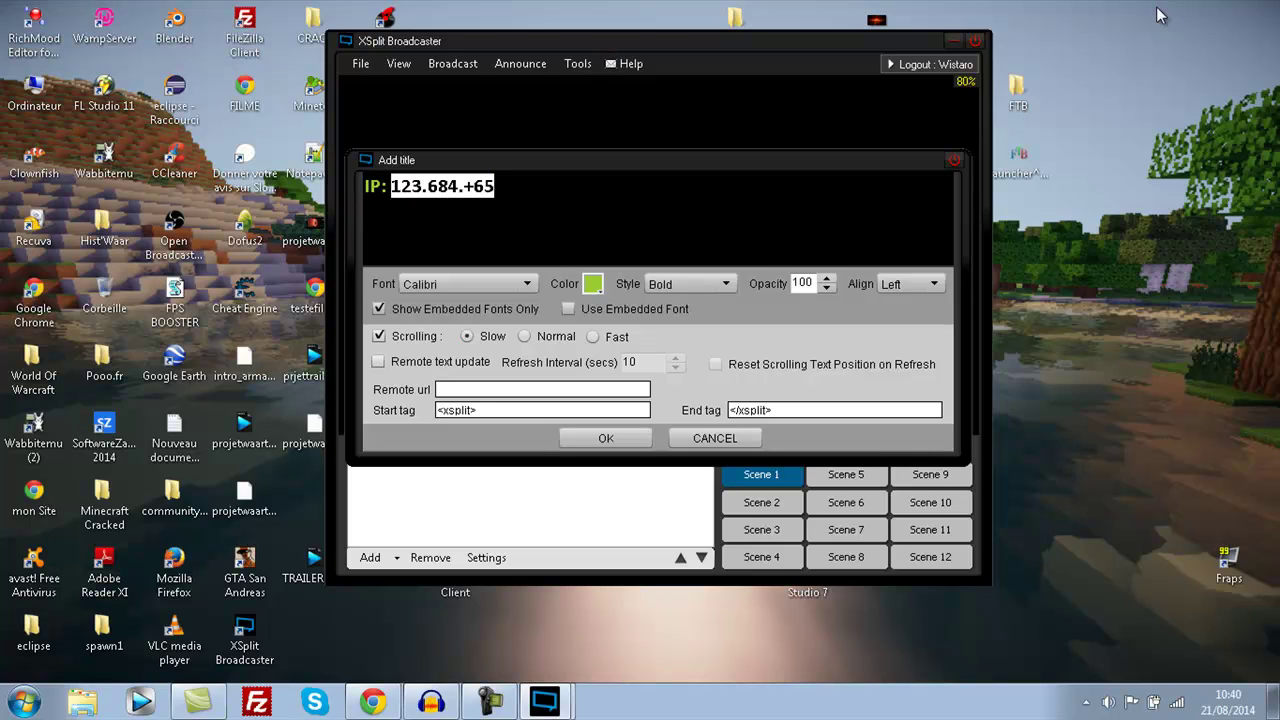
key("Tab")
key("Return")
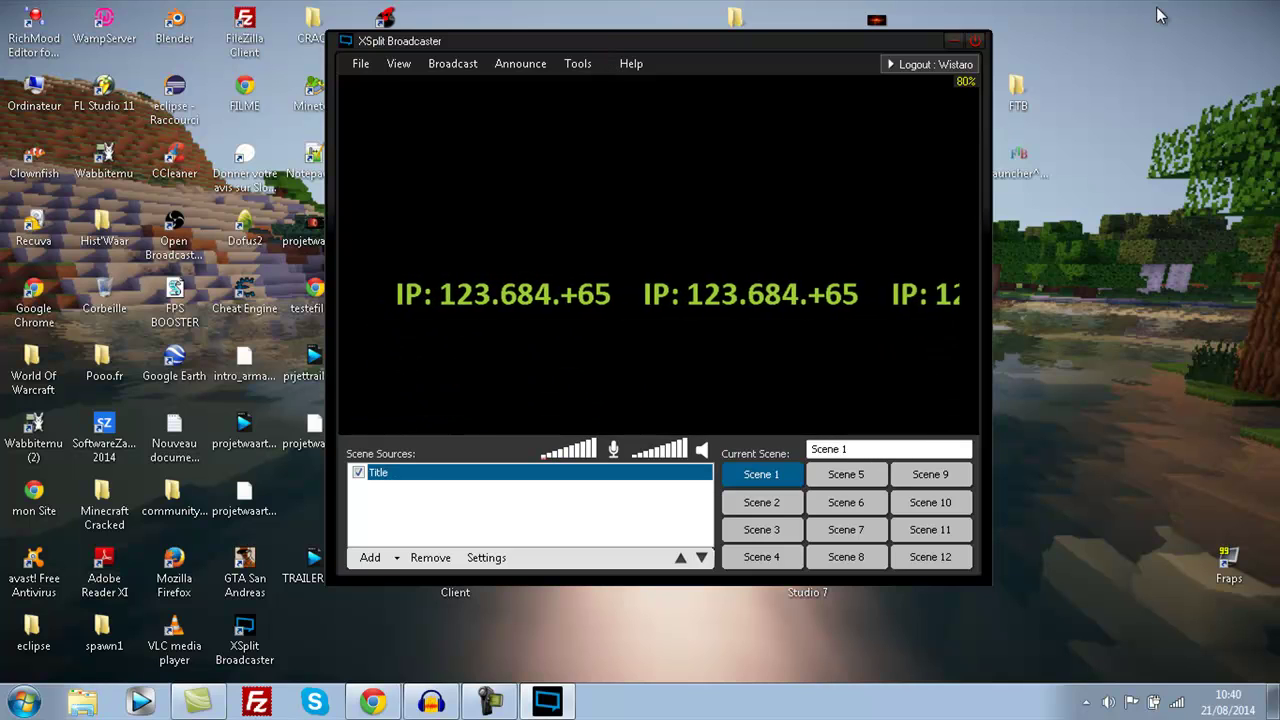
- Rotate the Title source 180° on its Z axis so it appears upside down
right_click(430, 474)
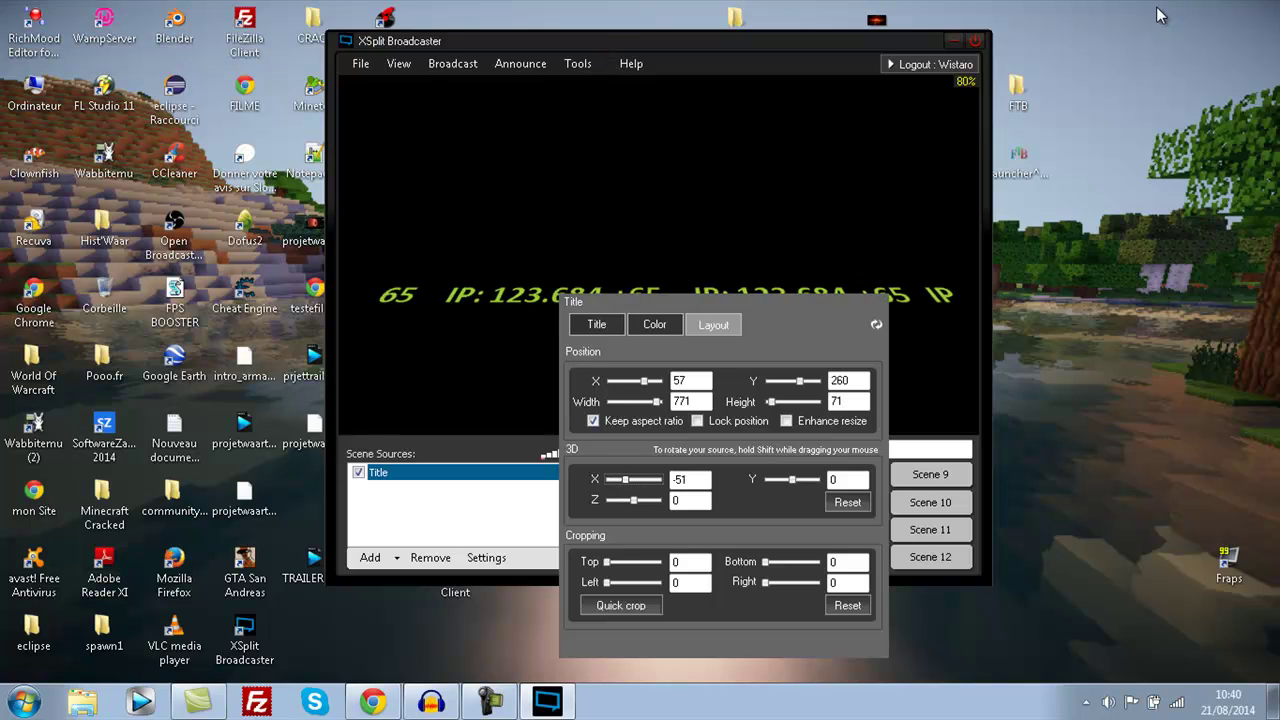
key("Right")
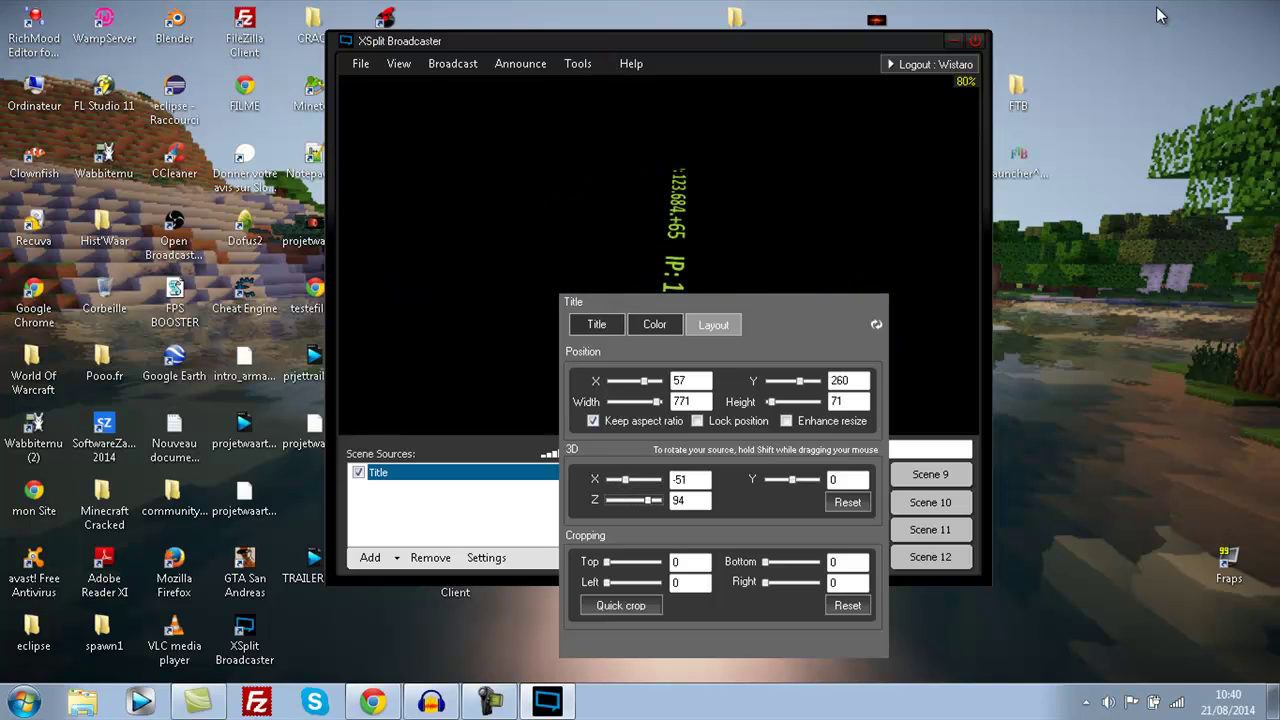
key("Right")
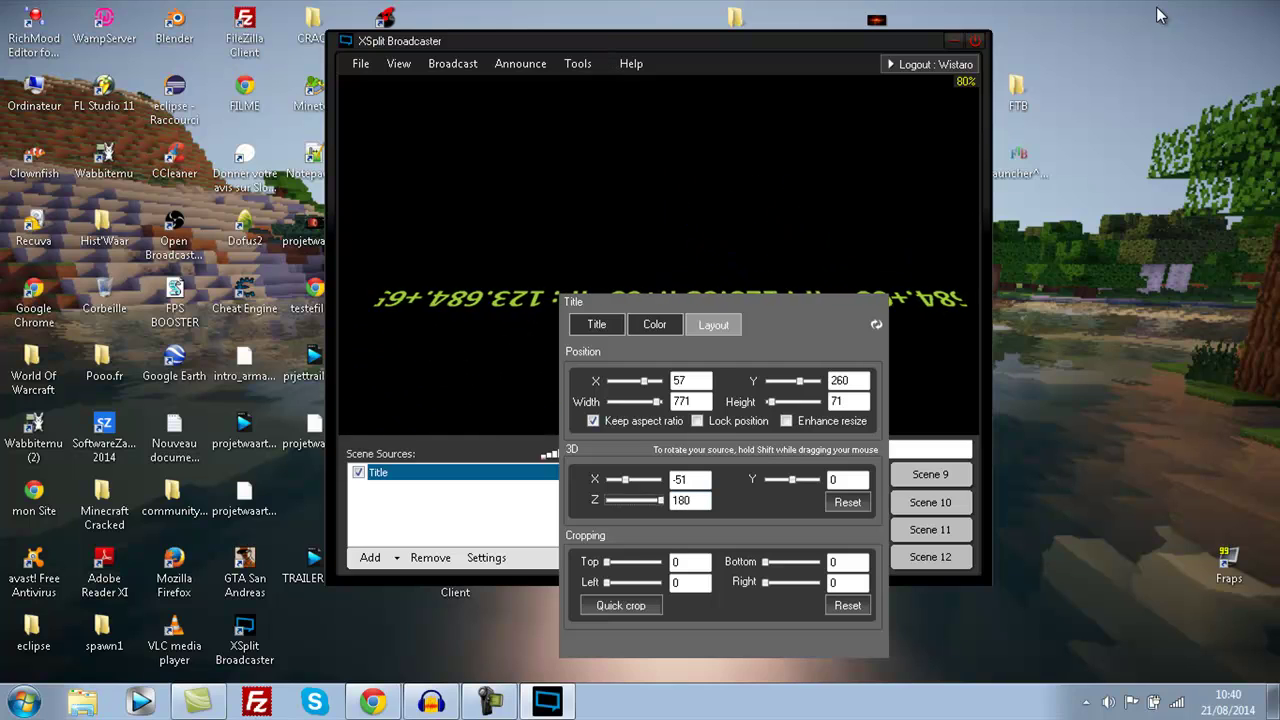
- Crop the title 10 at the top and 30 at the bottom, and move it to X 83
key("Tab")
key("Tab")
key("Right")
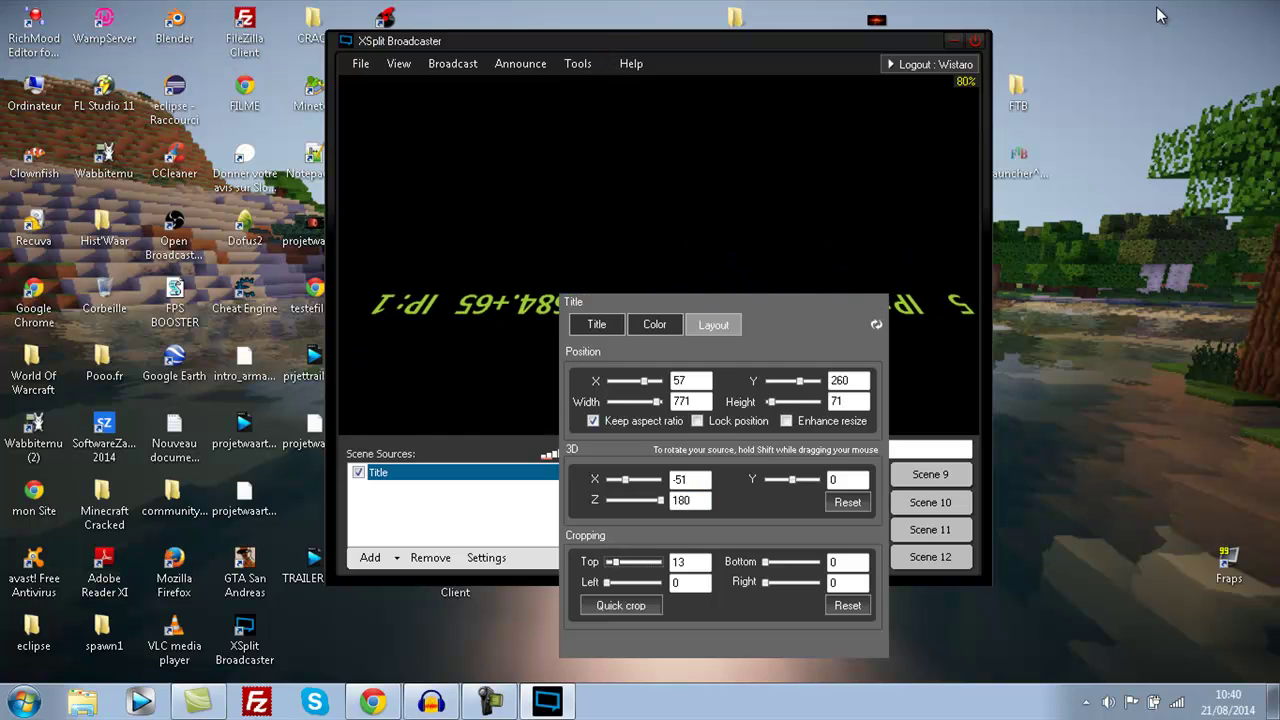
key("Right")
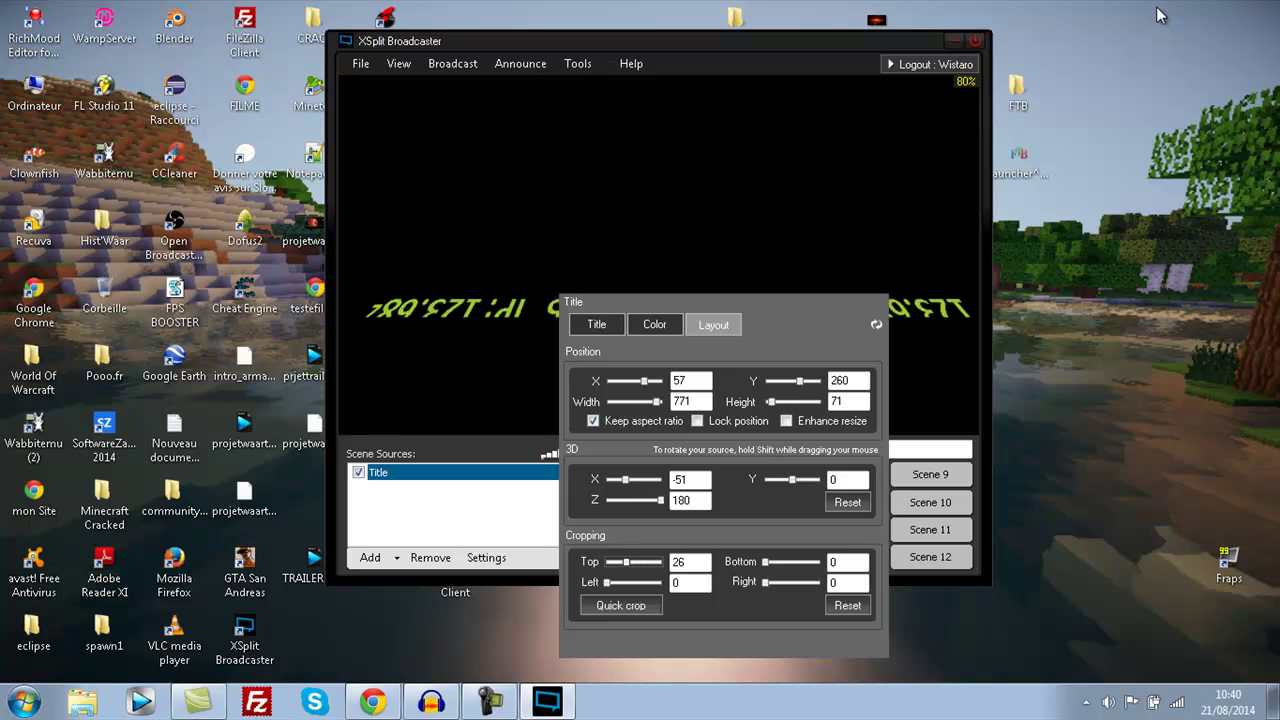
key("Left")
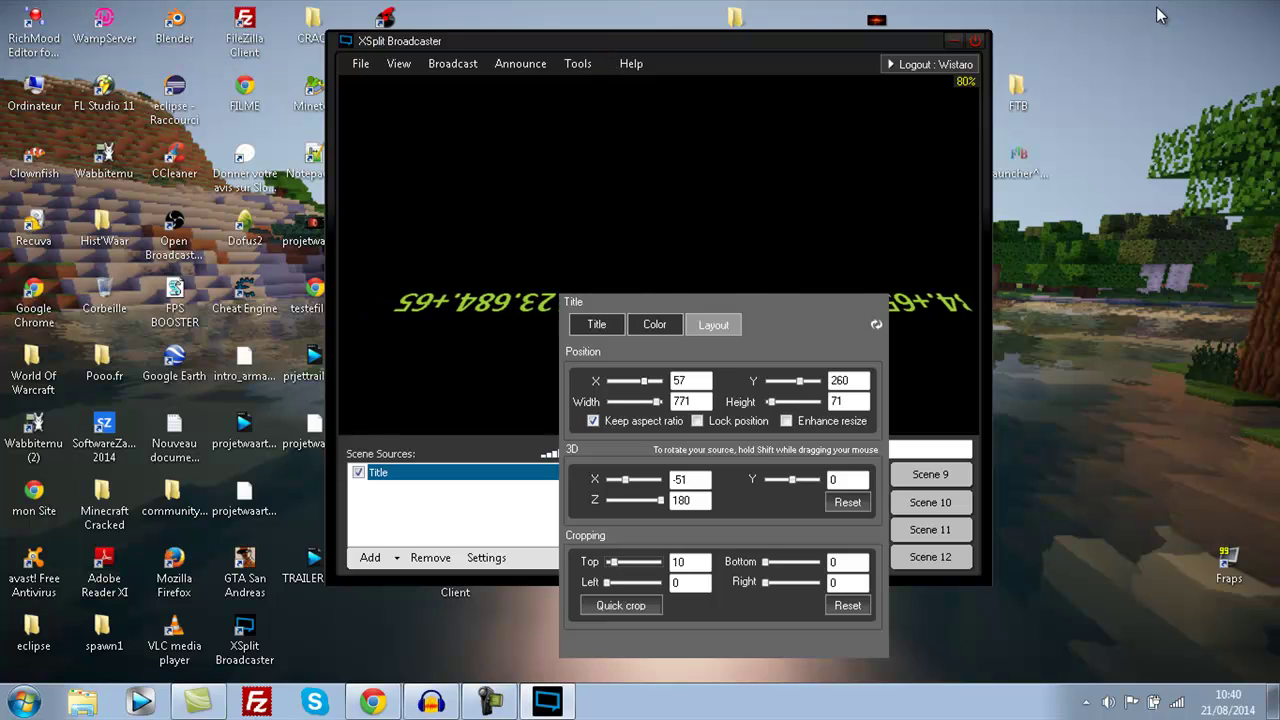
key("Right")
key("Right")
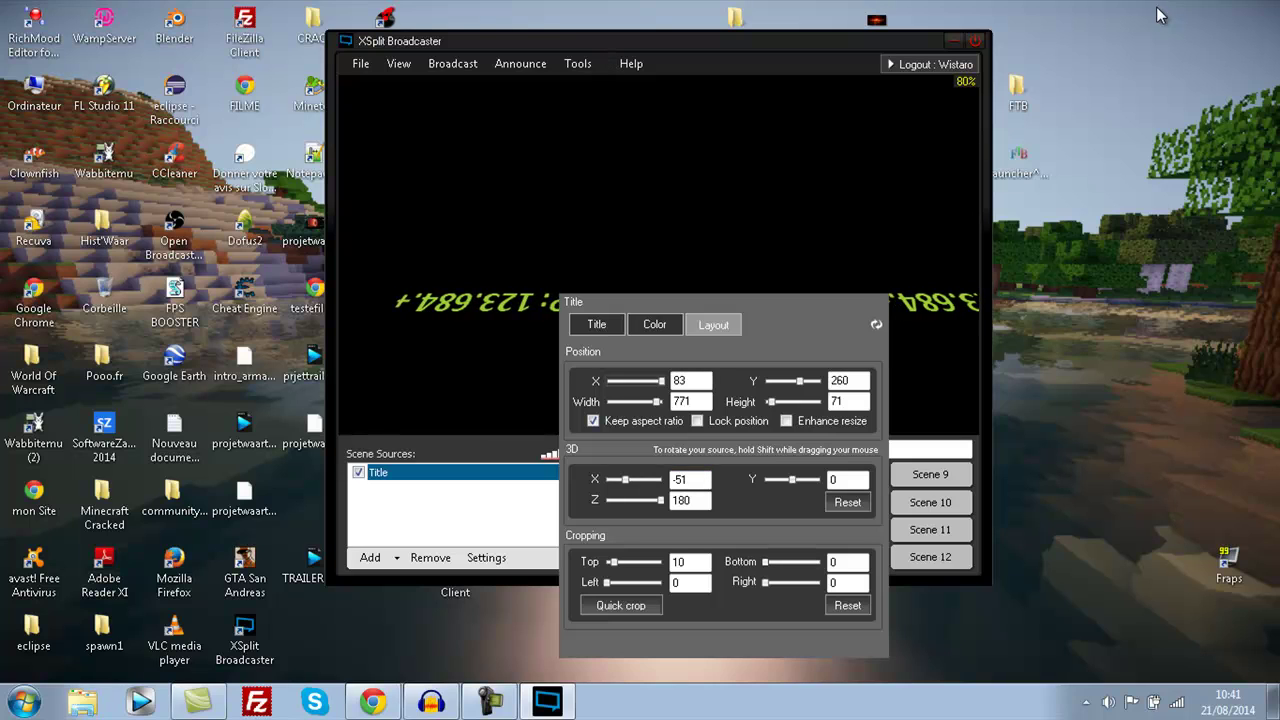
key("Right")
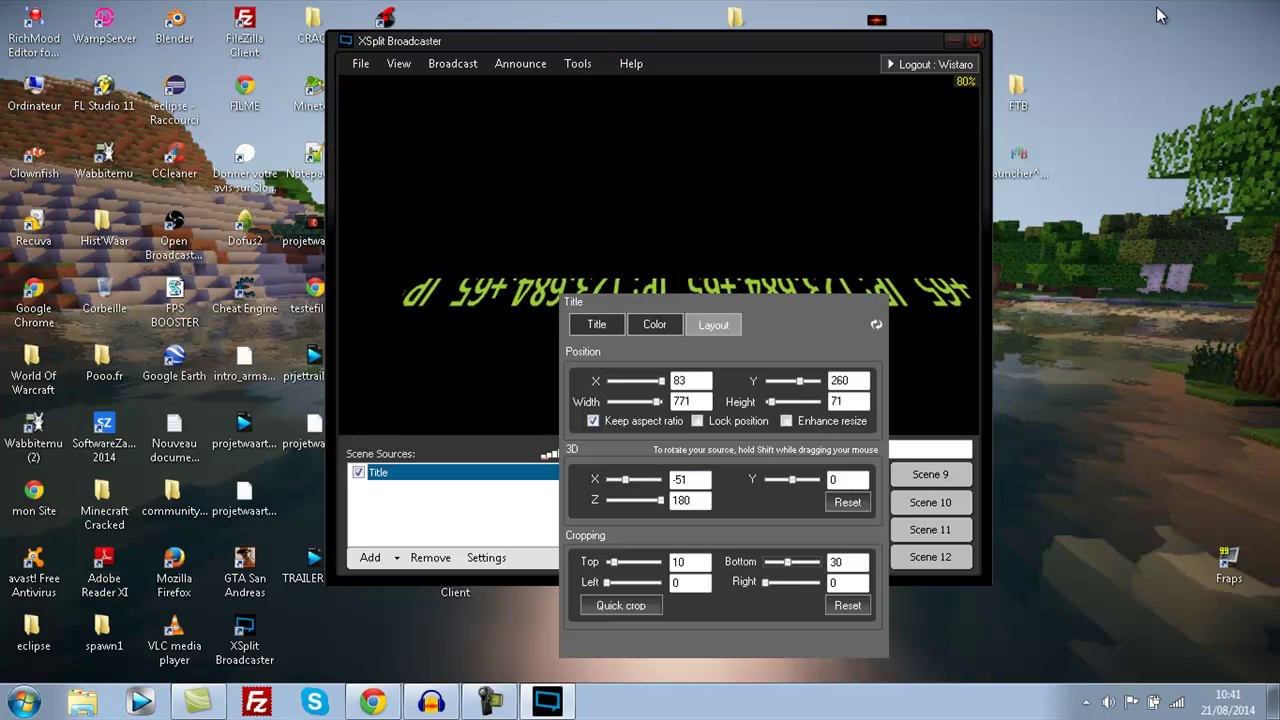
key("Escape")
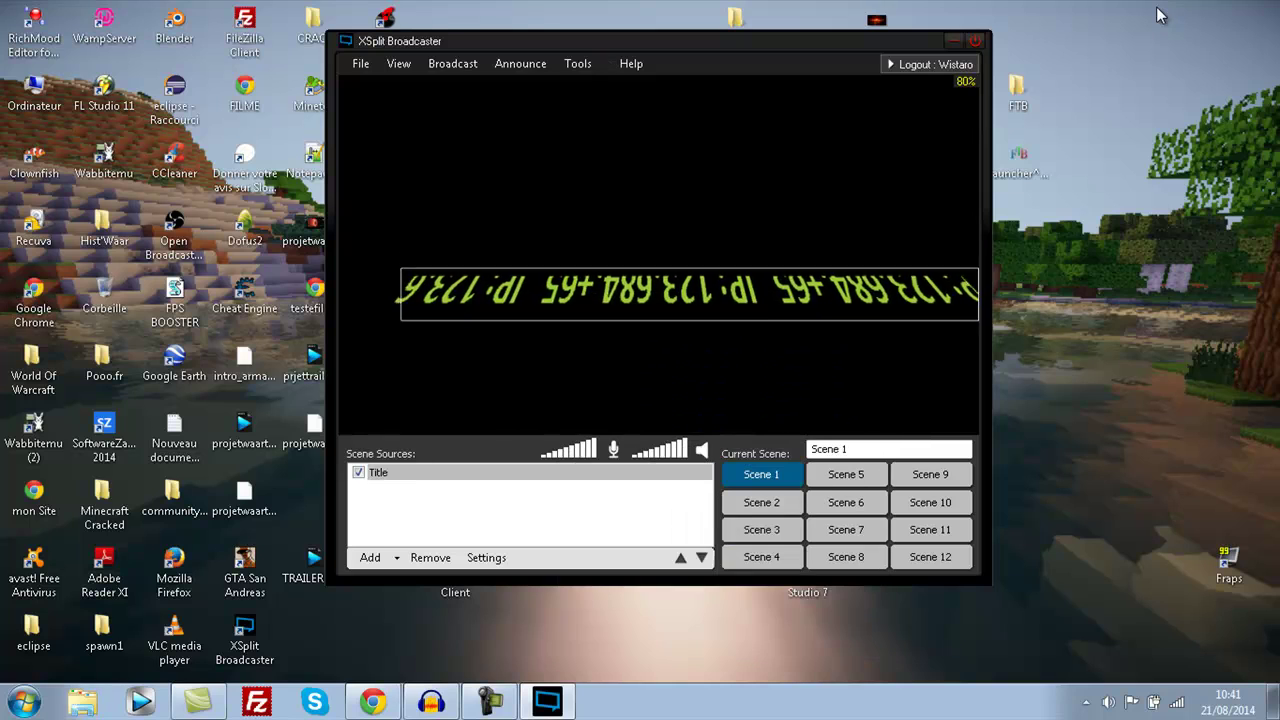
key("Return")
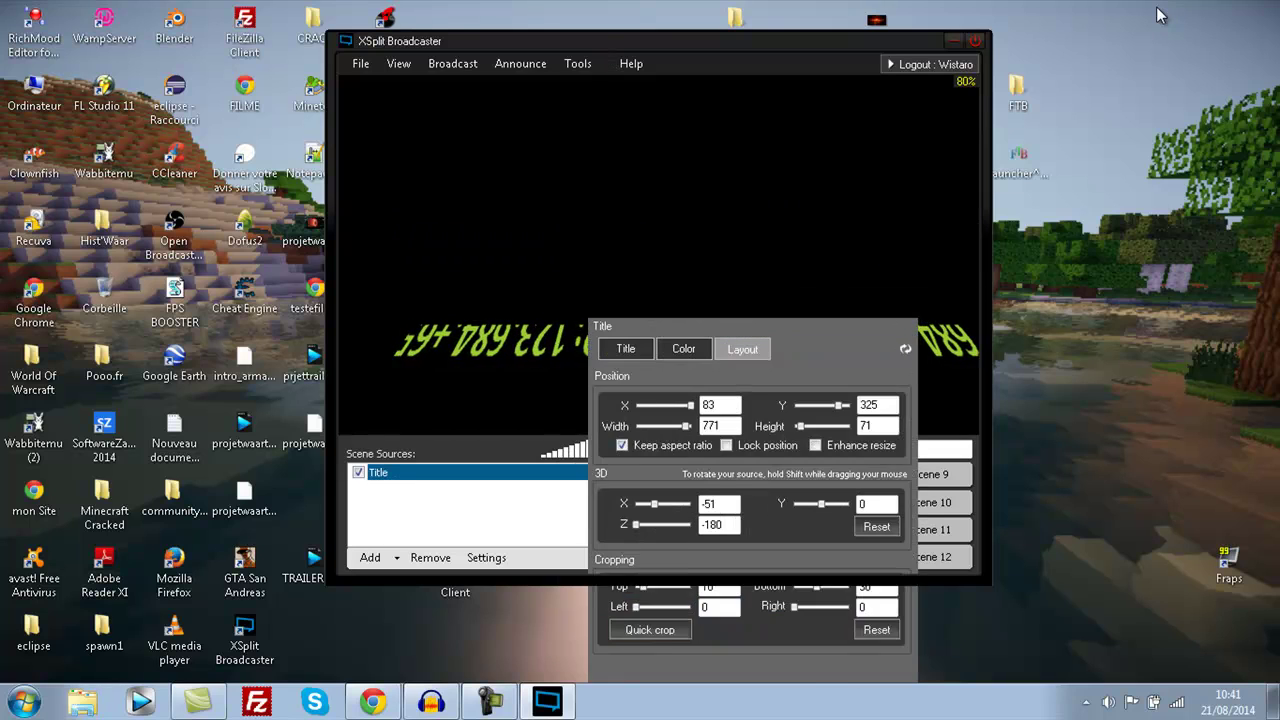
- Set the title's picture values to brightness -14, contrast 67 and 213, and enable Color Key
key("Escape")
key("Return")
key("Left")
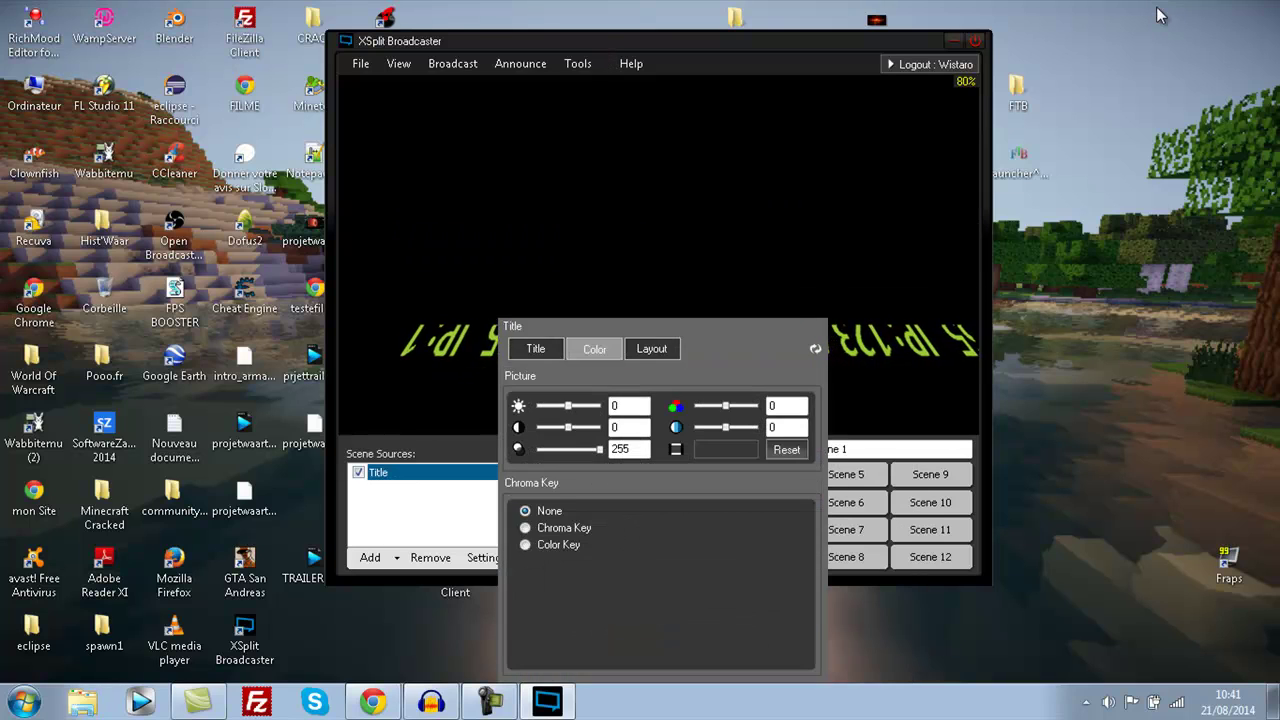
key("Left")
key("Left")
key("Left")
key("Left")
key("Left")
key("Left")
key("Left")
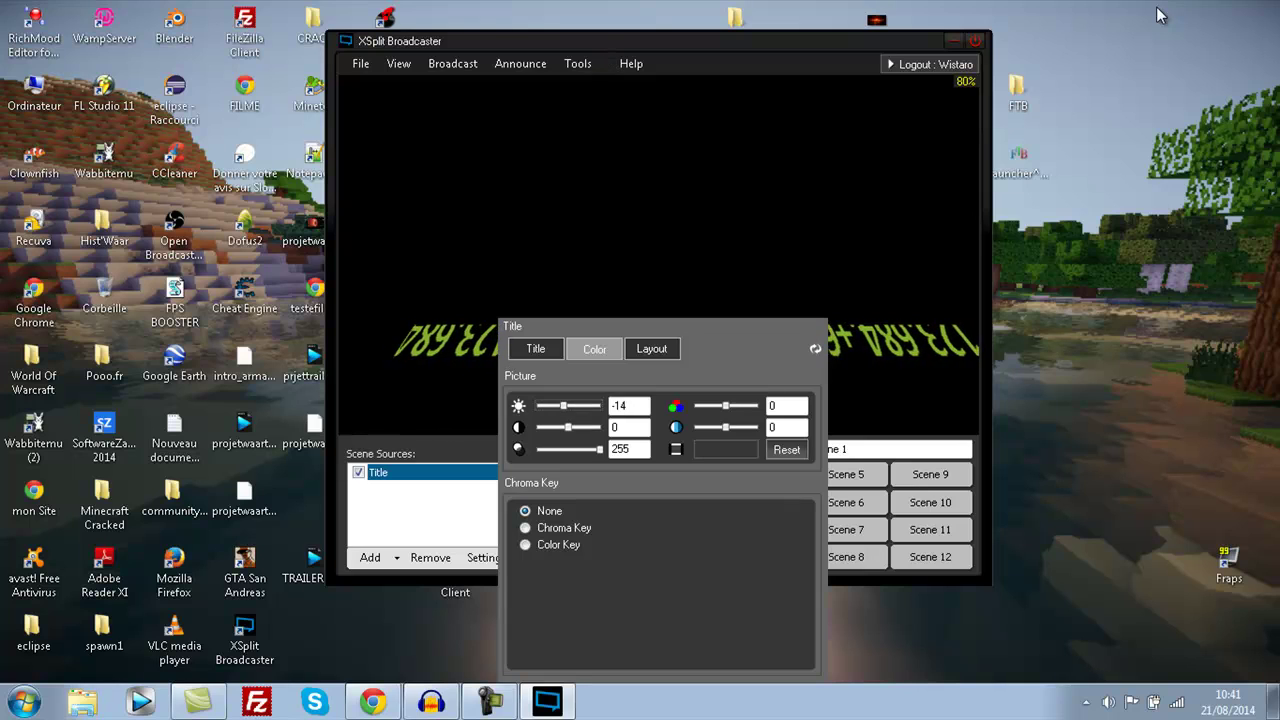
key("Tab")
key("Left")
key("Left")
key("Left")
key("Left")
key("Left")
key("Left")
key("Left")
key("Left")
key("Left")
key("Left")
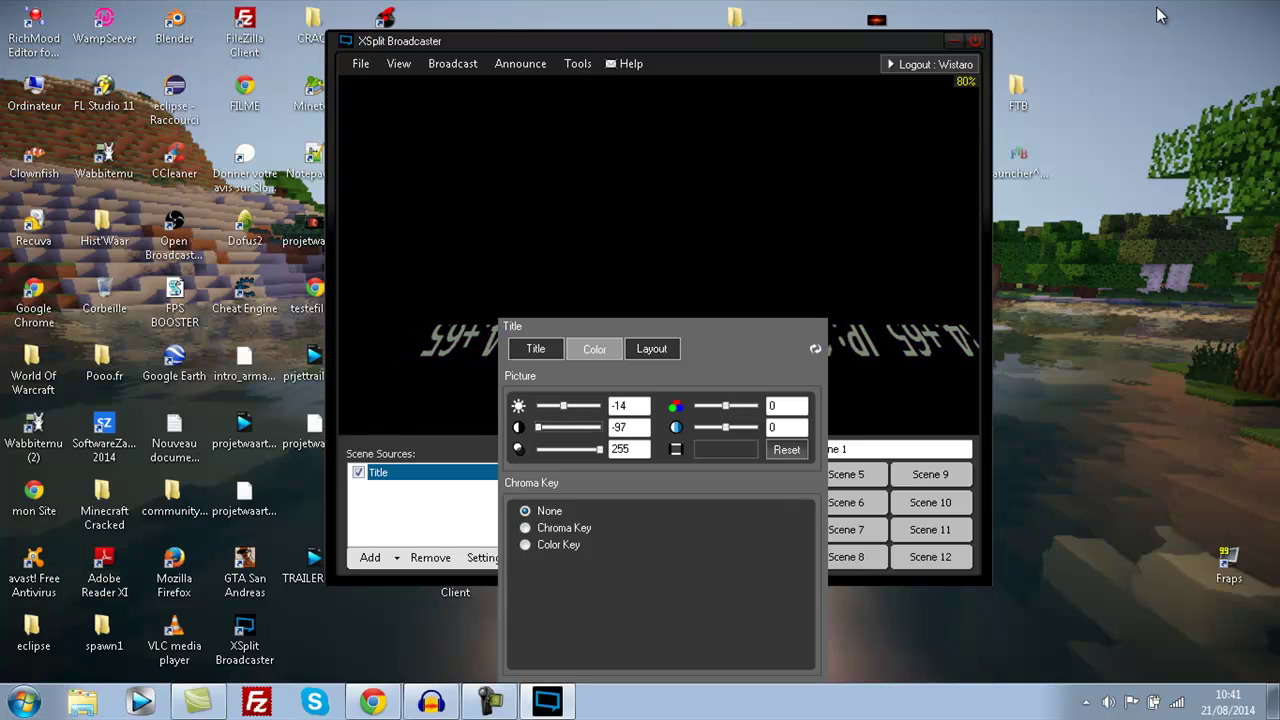
key("Right")
key("Tab")
key("Down")
key("Down")
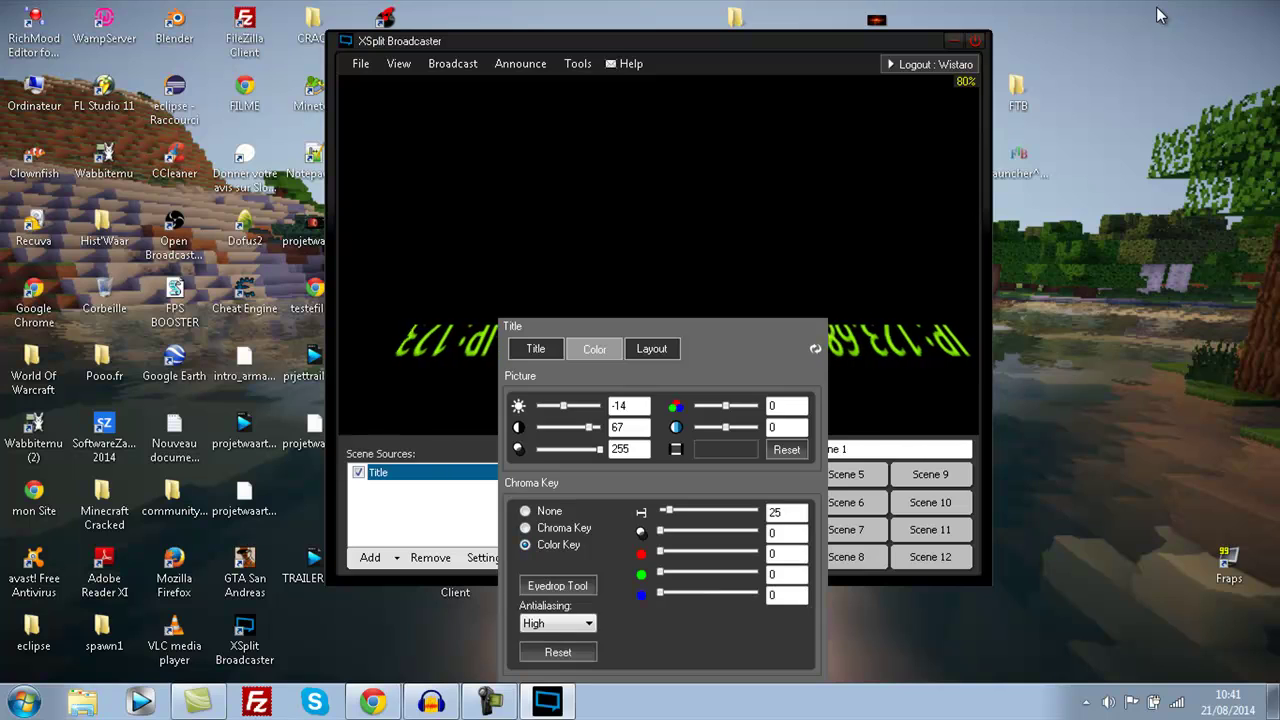
key("Left")
key("Left")
key("Left")
key("Left")
key("Left")
key("Left")
key("Left")
key("Left")
key("Left")
key("Left")
key("Left")
key("Left")
key("Left")
key("Left")
key("Left")
key("Left")
key("Left")
key("Left")
key("Left")
key("Left")
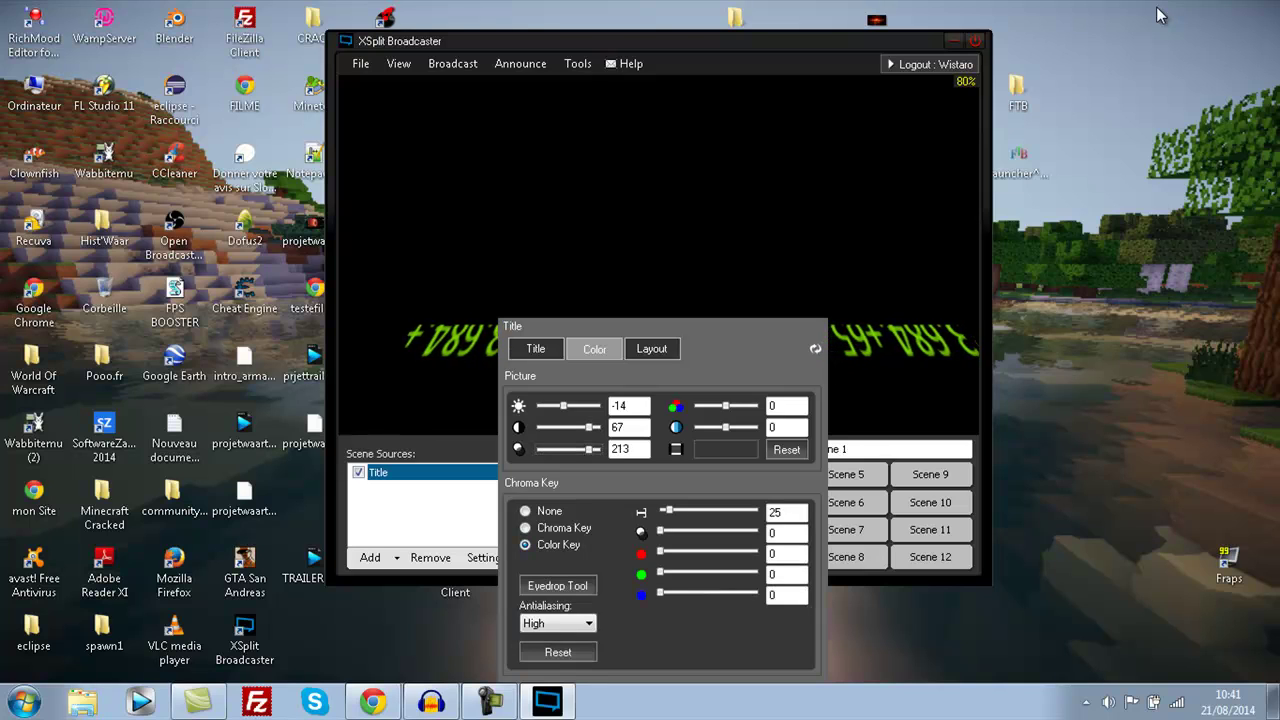
key("Escape")
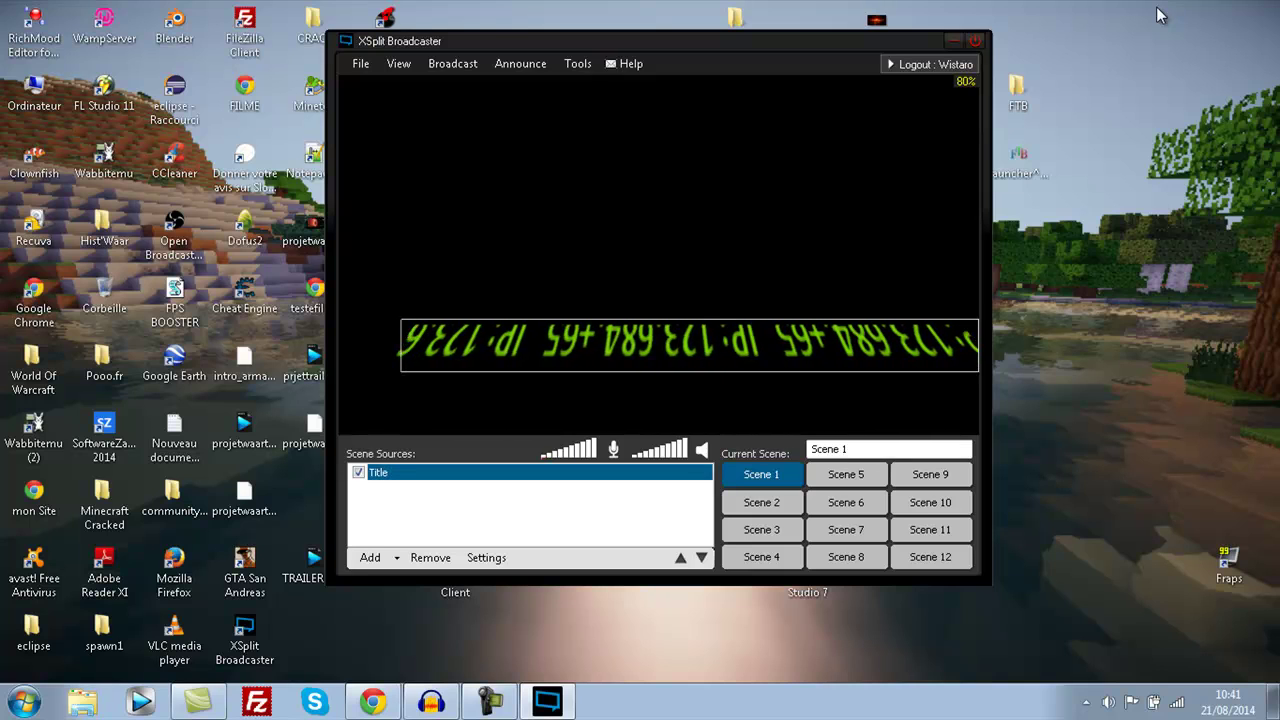
- Raise the title's colour key green value to 255
key("Return")
key("Escape")
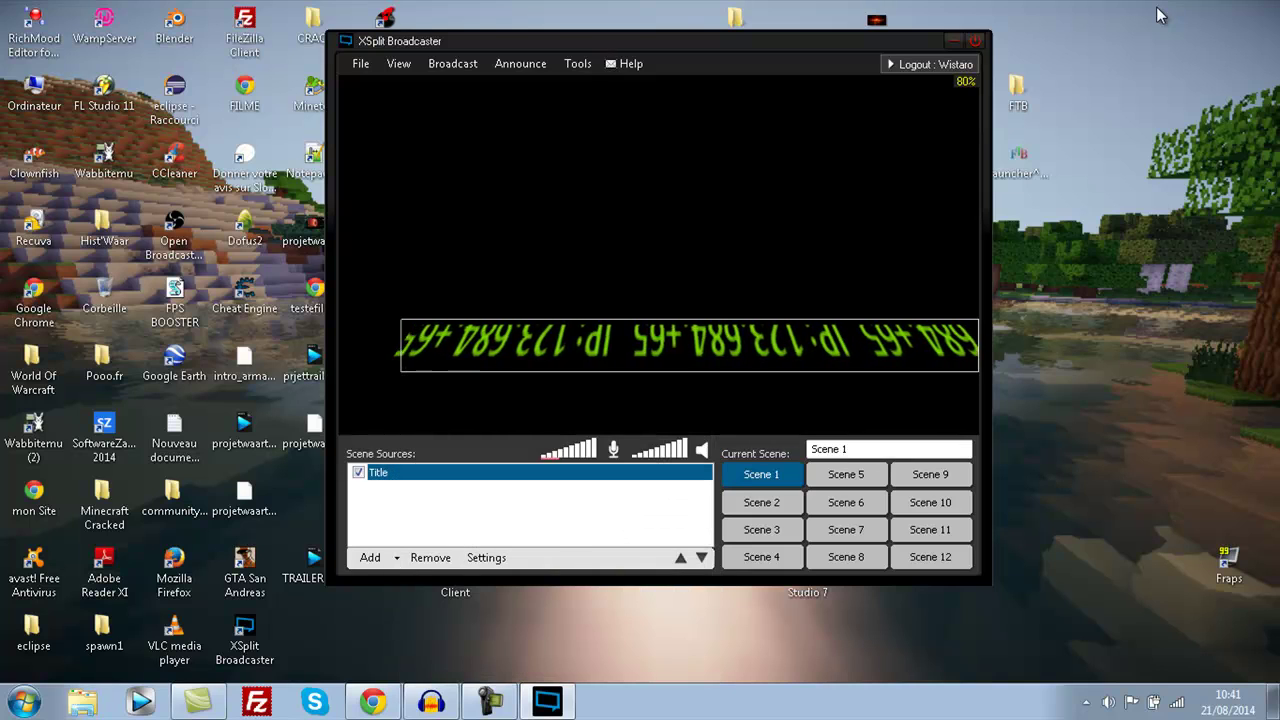
key("Return")
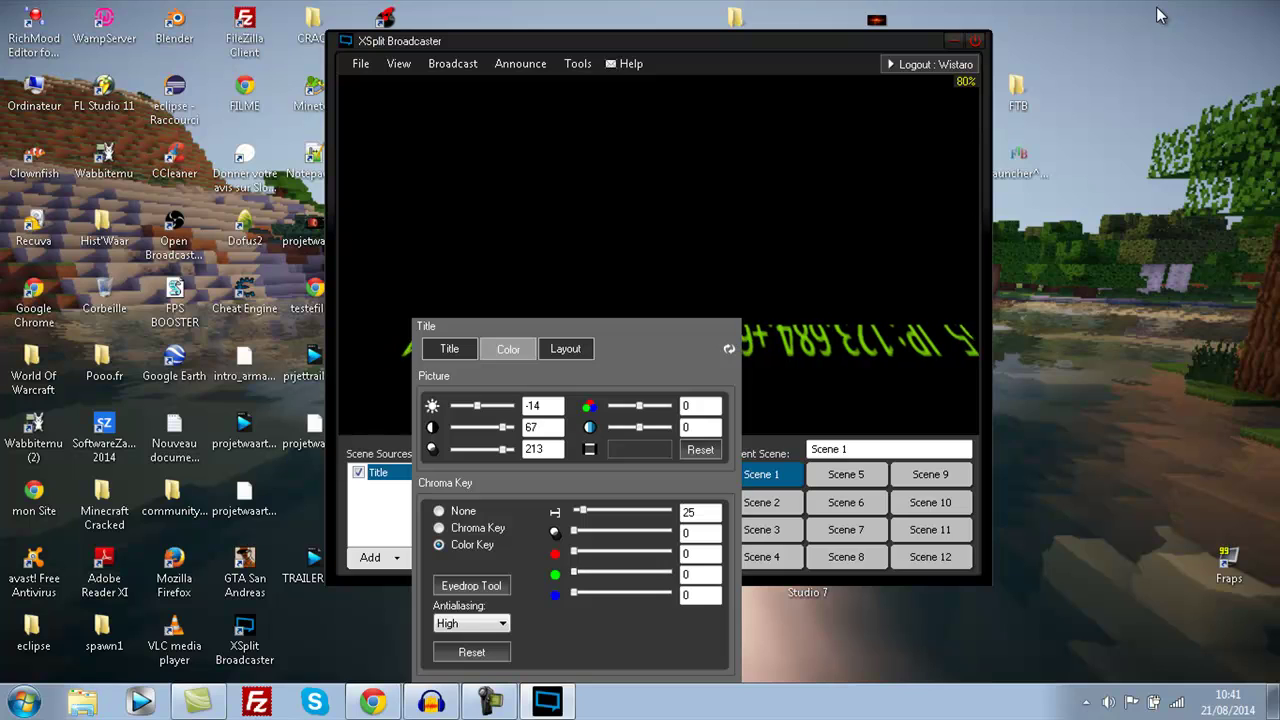
left_click_drag(574, 572, 672, 572)
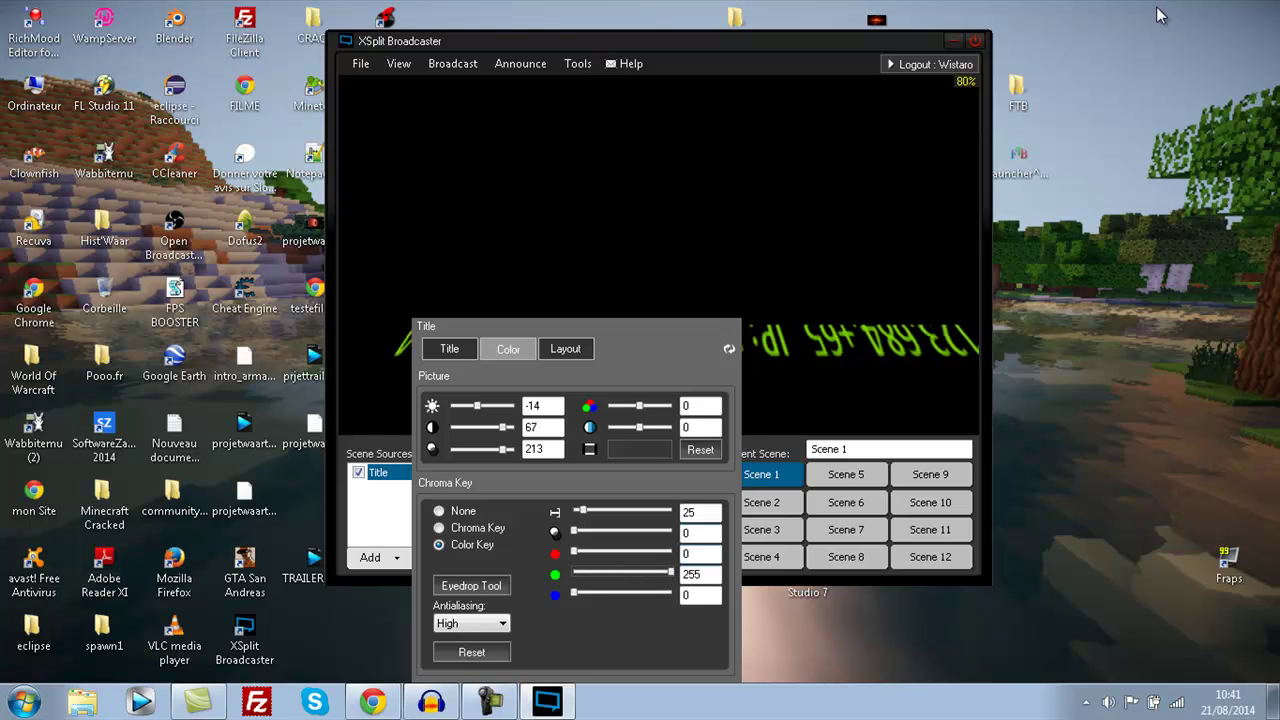
key("Escape")
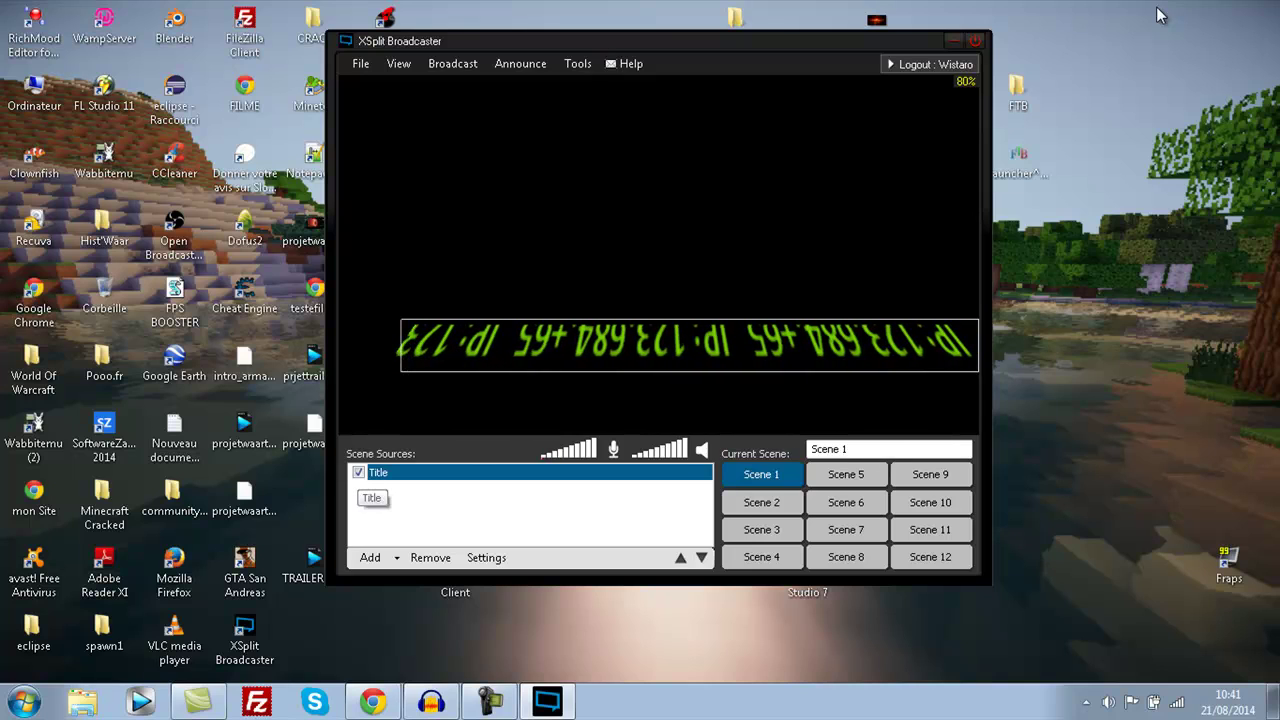
- Remove the Title source, then look over the Video Playlist and Title plugins in the Source Plugin Store
key("space")
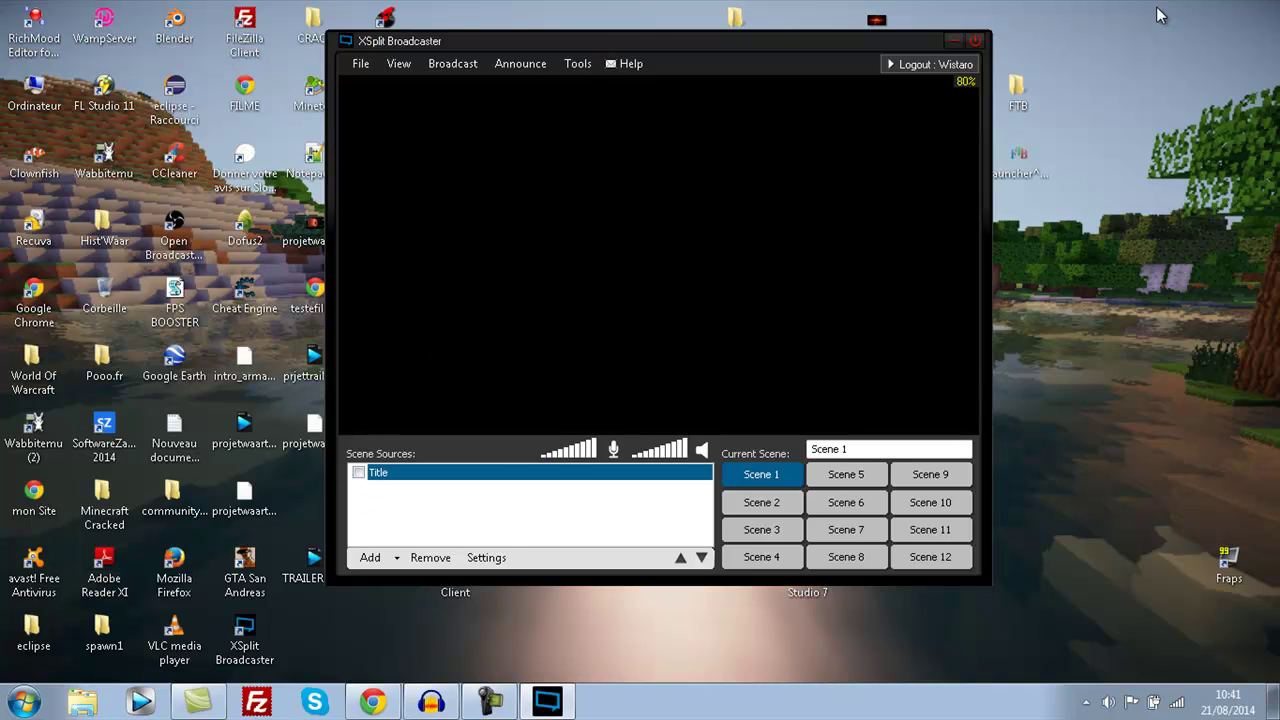
left_click(430, 557)
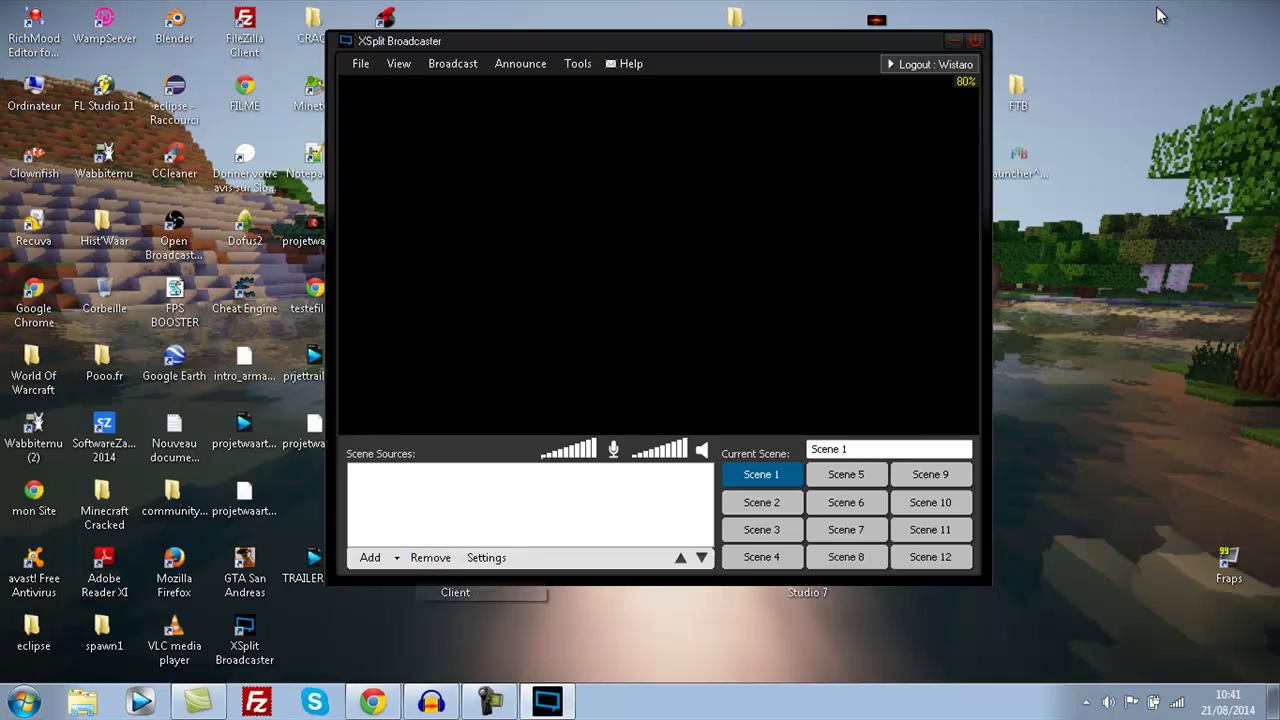
left_click(370, 557)
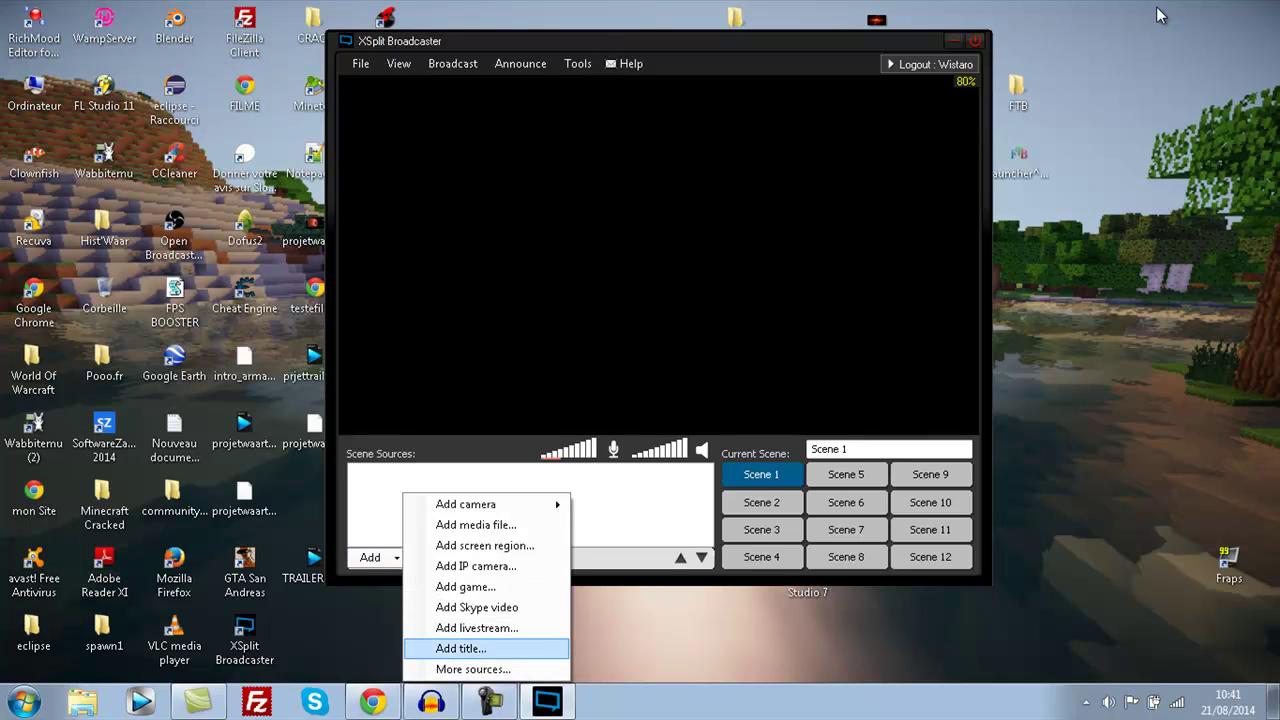
key("Return")
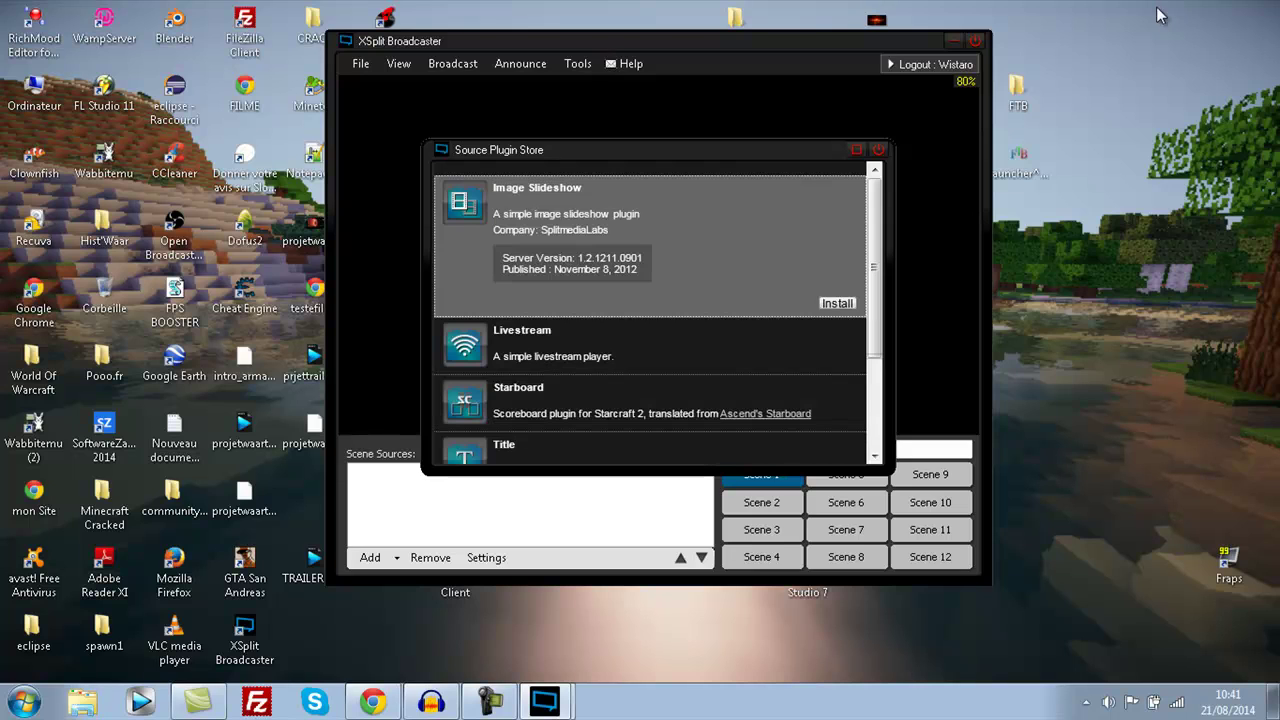
key("Down")
key("Down")
key("Down")
key("Down")
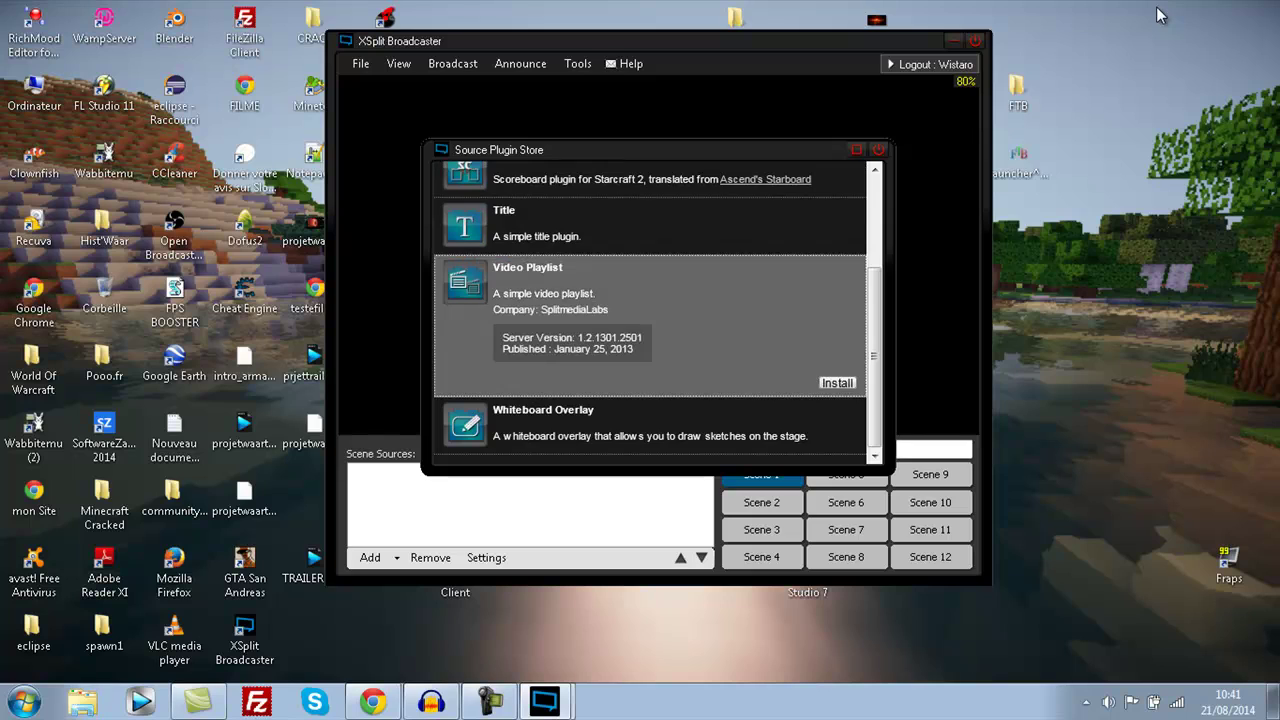
key("Up")
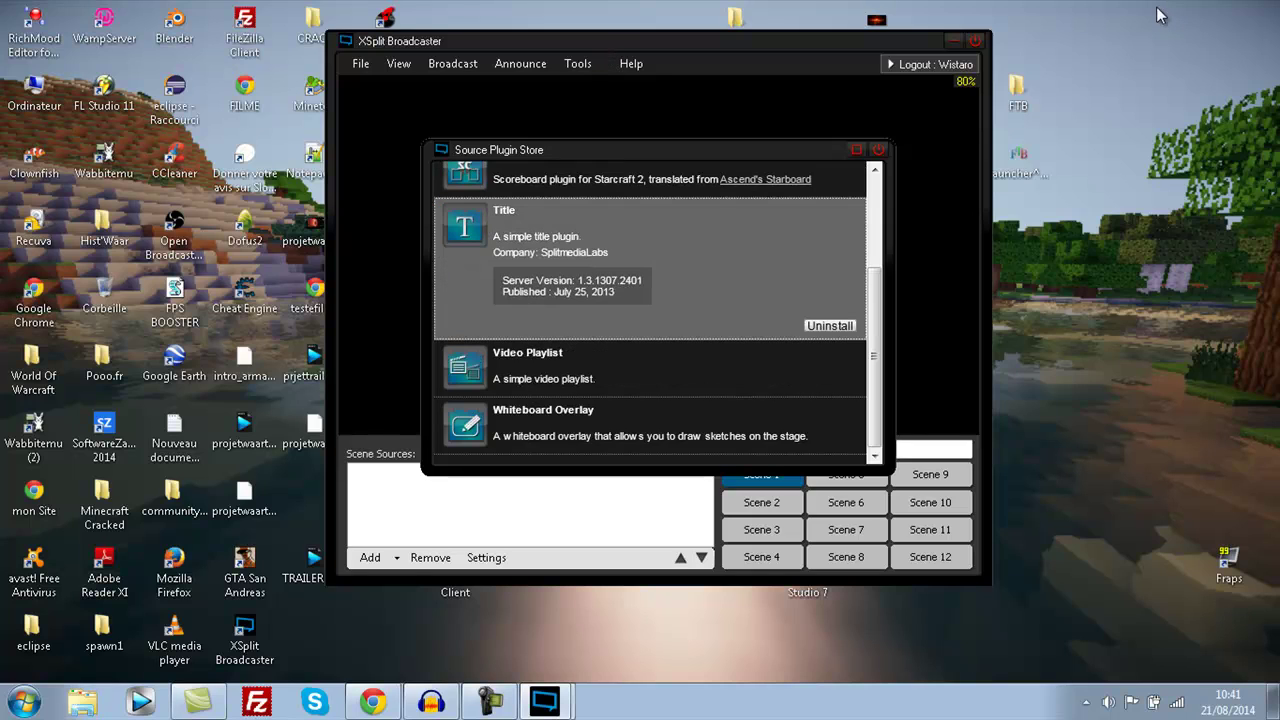
key("Escape")
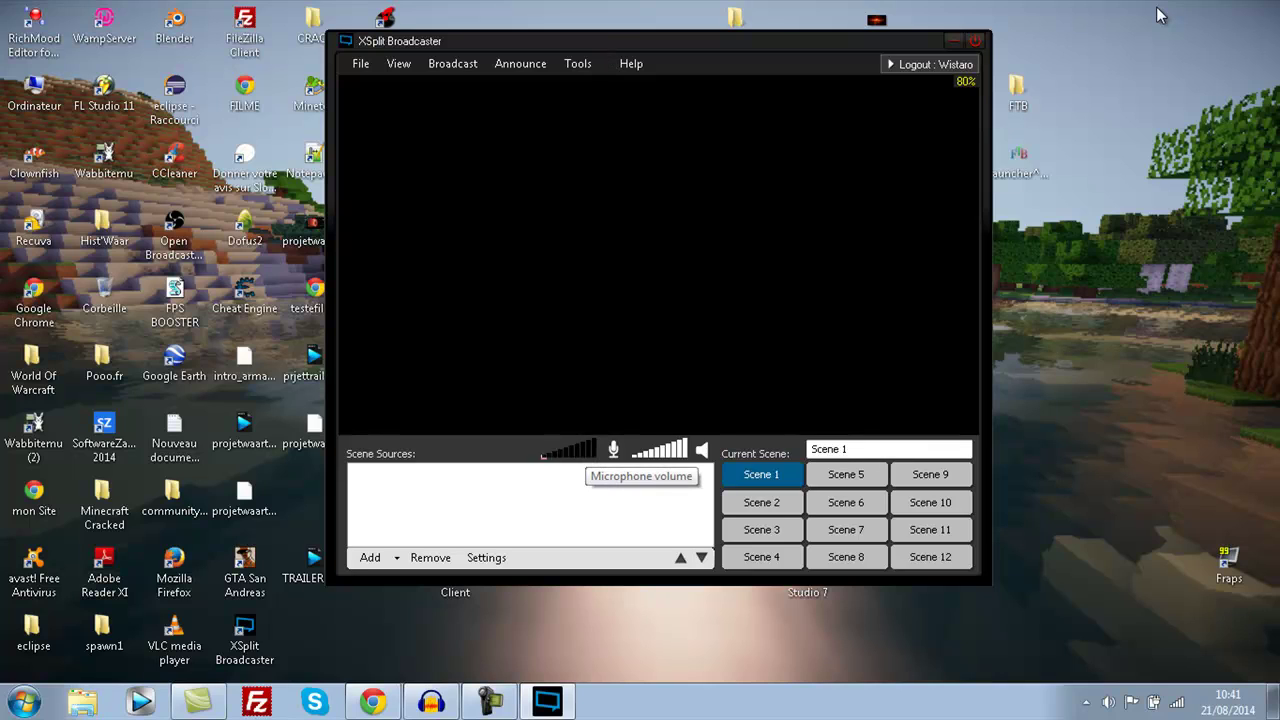
- Mute microphone and speaker capture, then go through Scenes 2 and 3 back to Scene 1
left_click(613, 450)
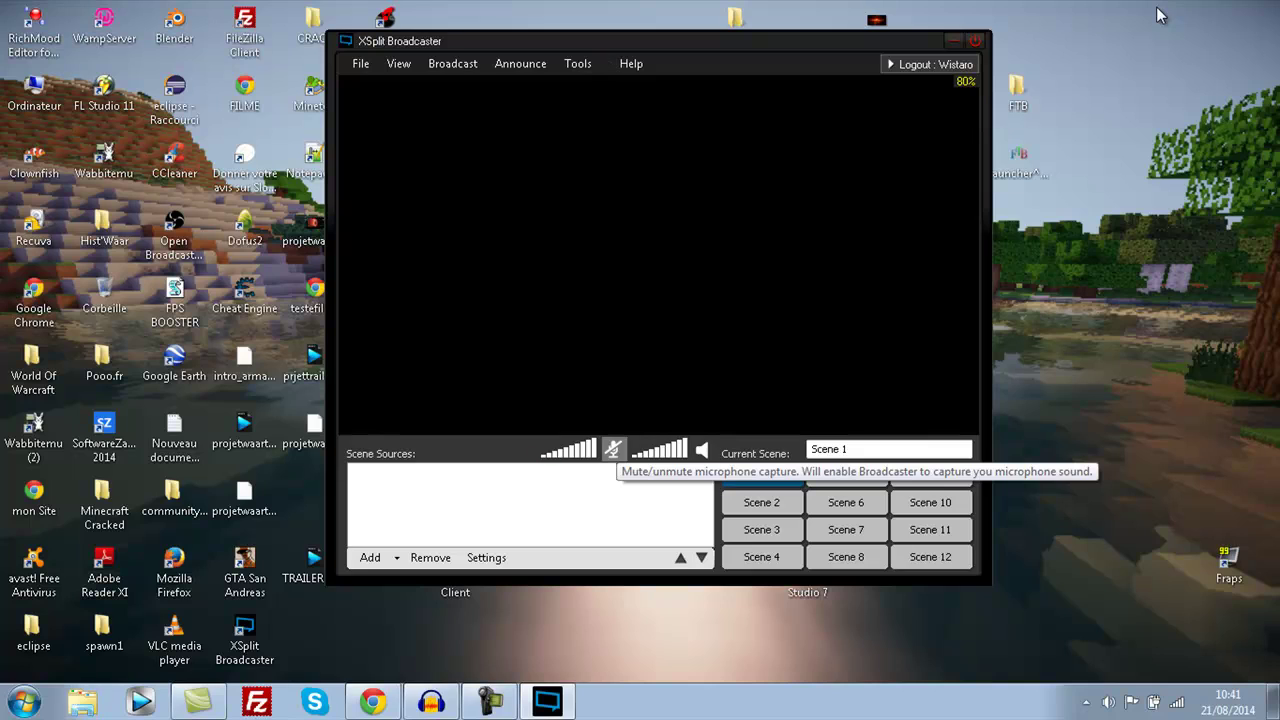
mouse_move(597, 450)
left_mouse_down()
mouse_move(544, 450)
mouse_move(598, 450)
left_mouse_up()
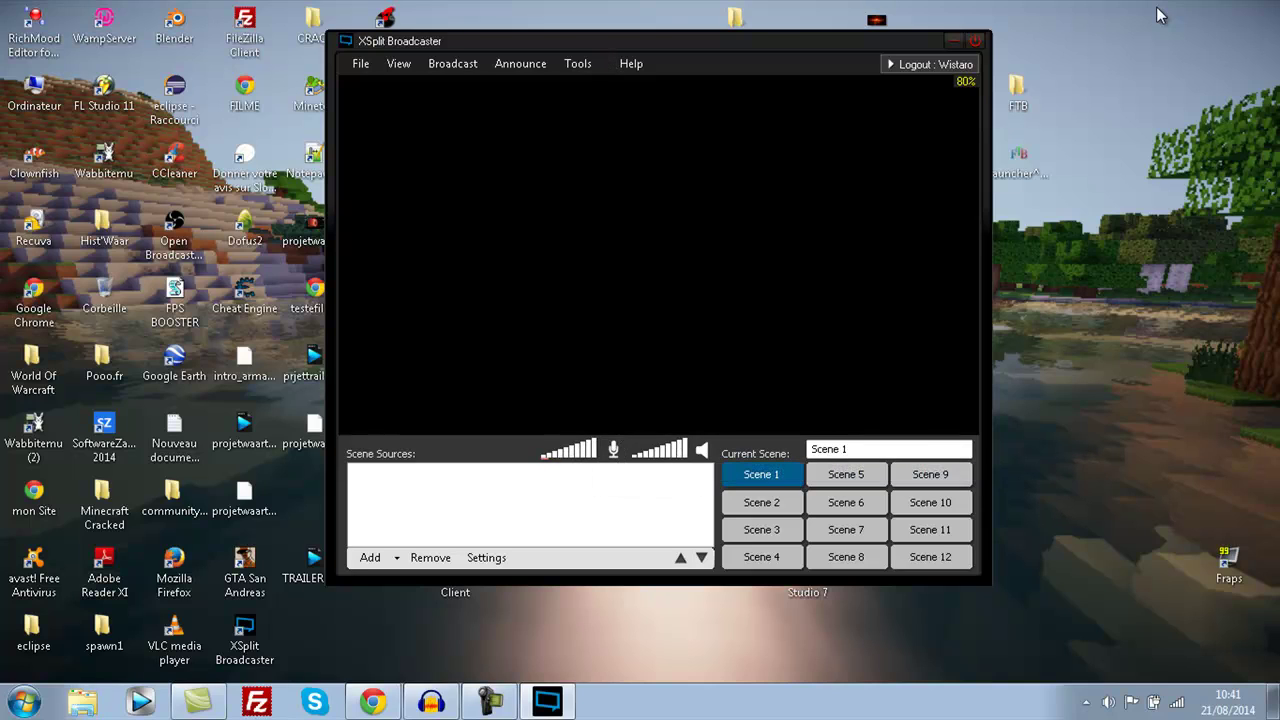
left_click(702, 450)
left_click(762, 503)
left_click(762, 530)
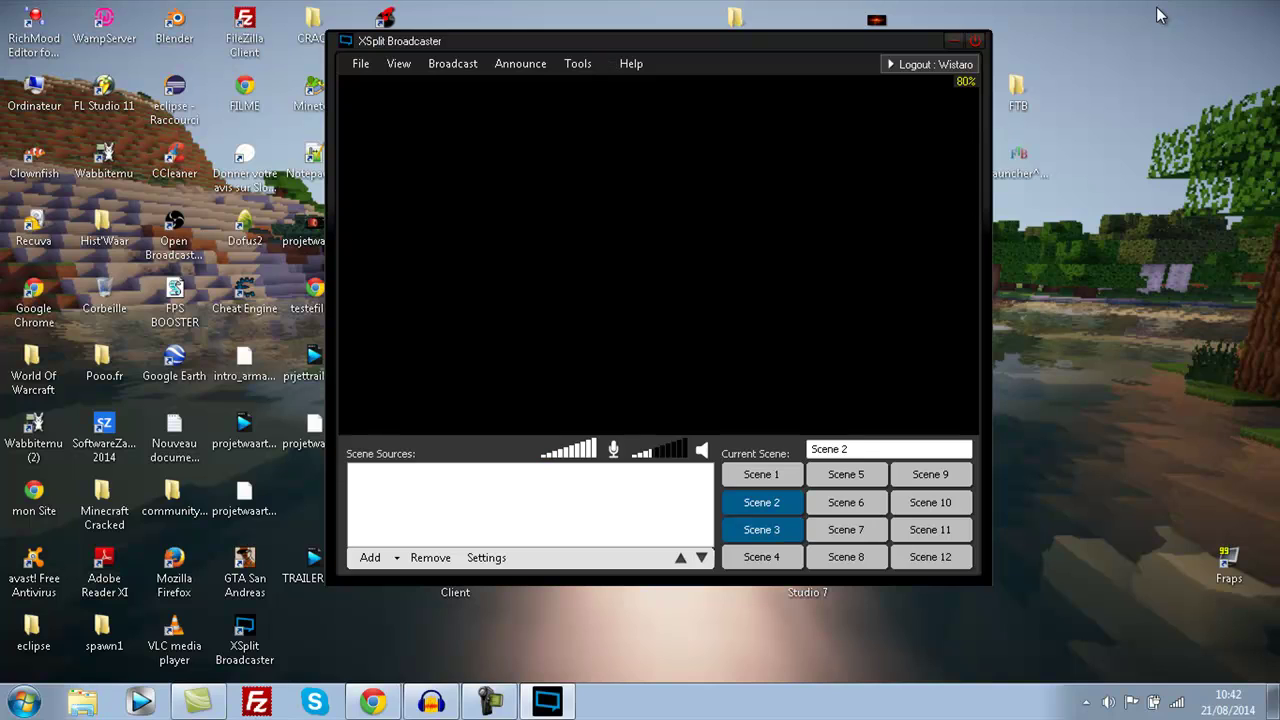
left_click(762, 475)
- Add a screen region source covering the full 1366 x 767 desktop to Scene 1
left_click(396, 557)
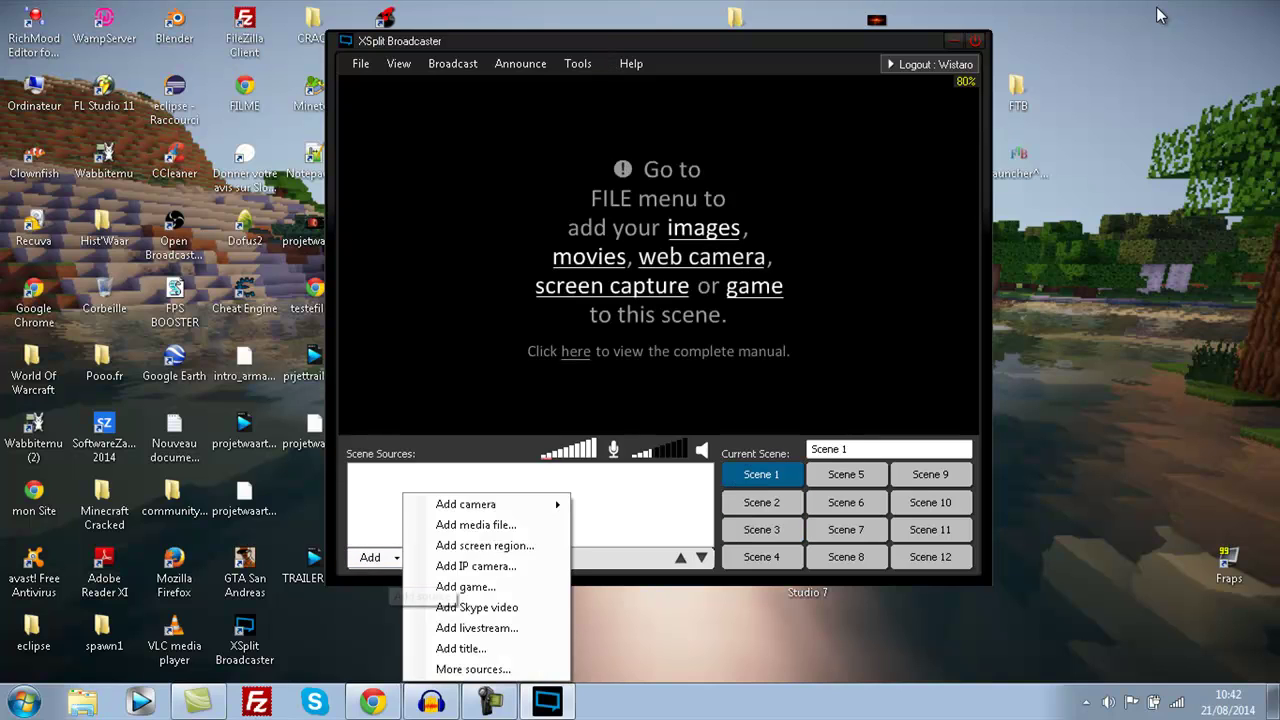
mouse_move(465, 504)
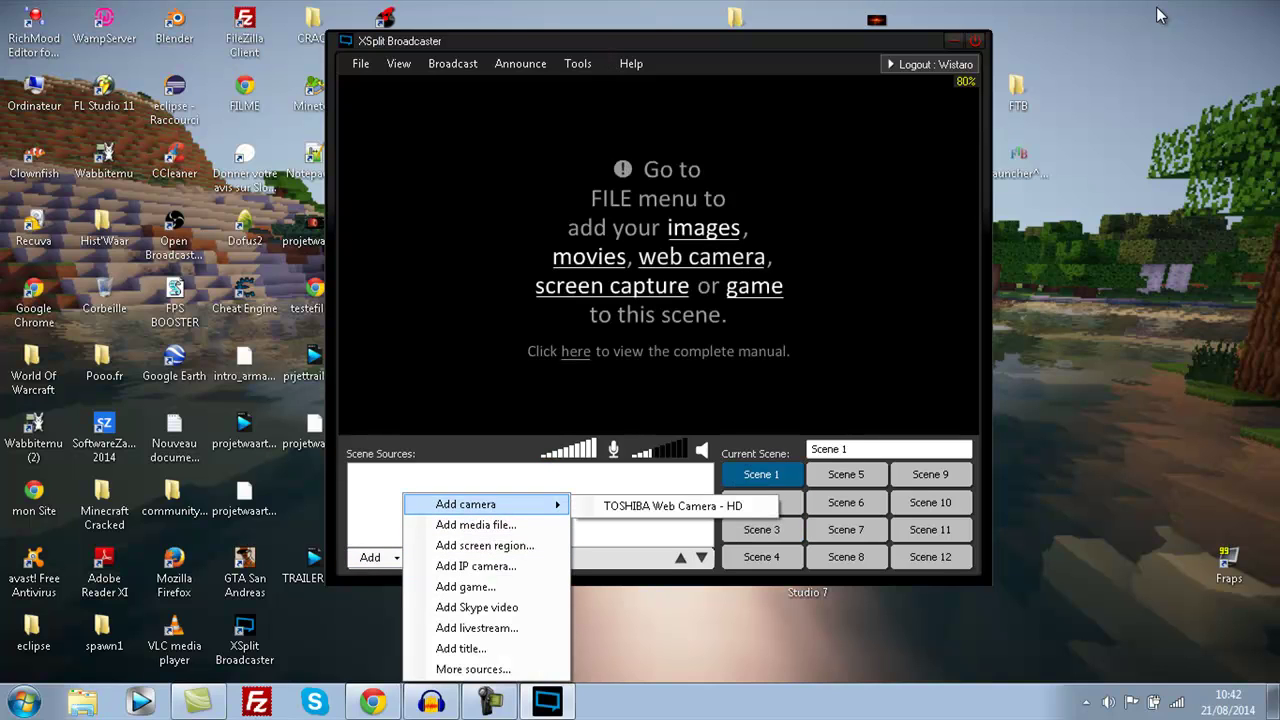
left_click(485, 545)
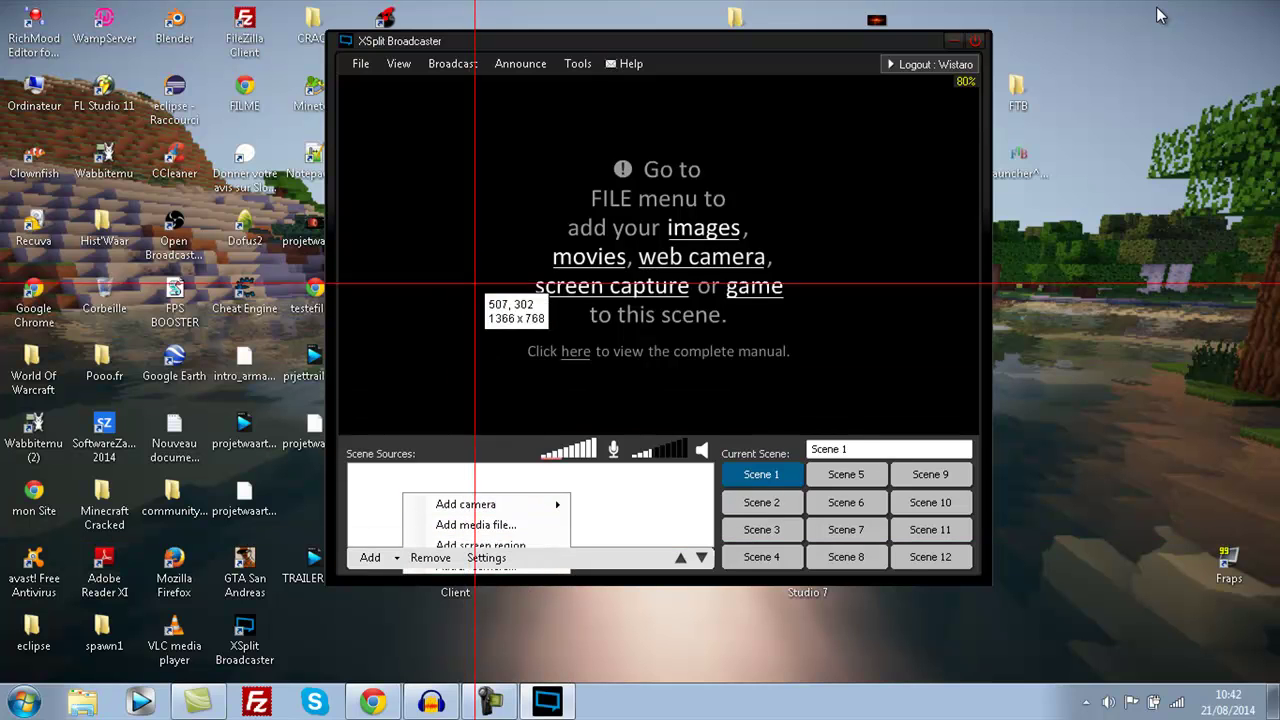
left_click_drag(1, 1, 1279, 719)
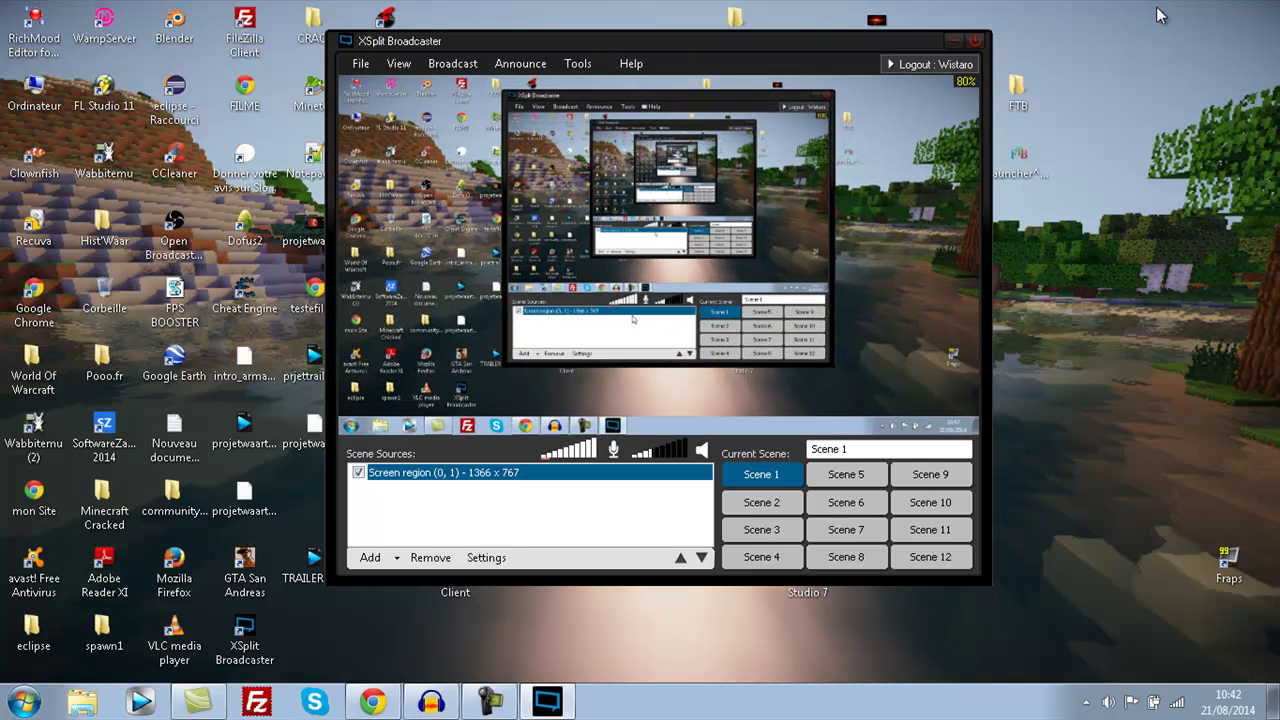
- Rename Scene 1 to 'Mon PC'
left_click(440, 472)
left_click_drag(852, 450, 778, 453)
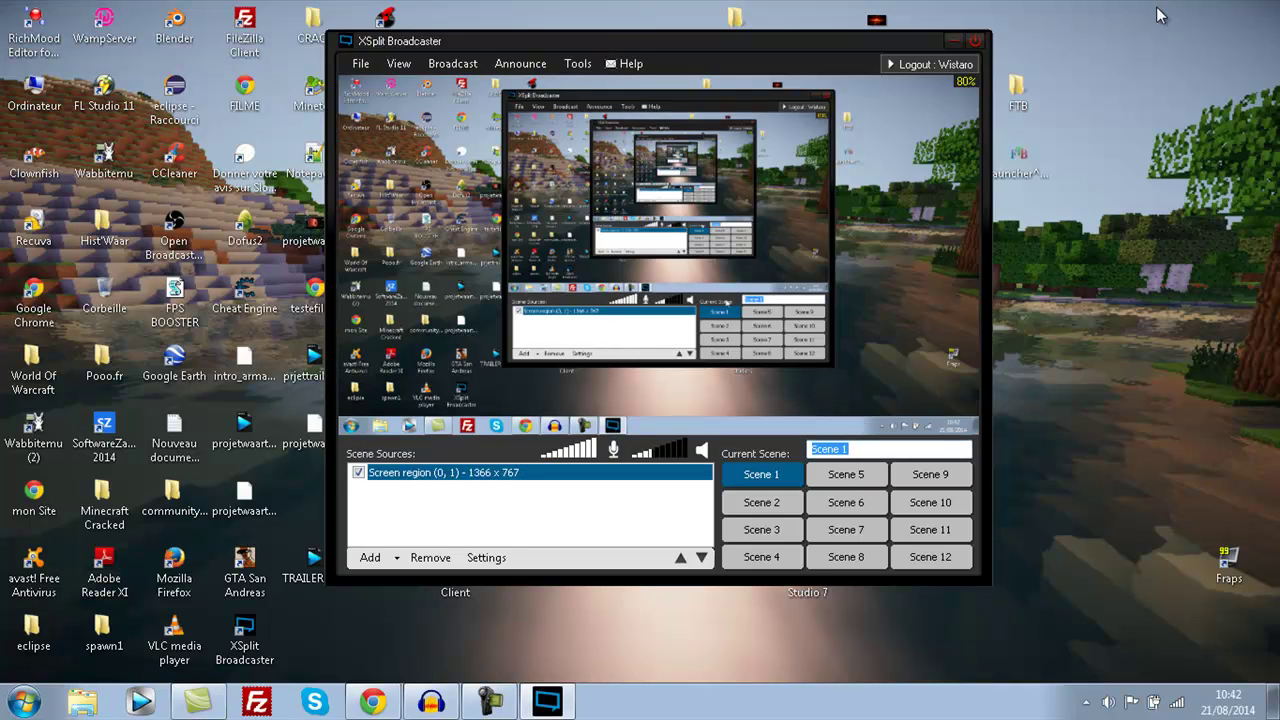
type("m")
key("BackSpace")
key("BackSpace")
key("BackSpace")
key("BackSpace")
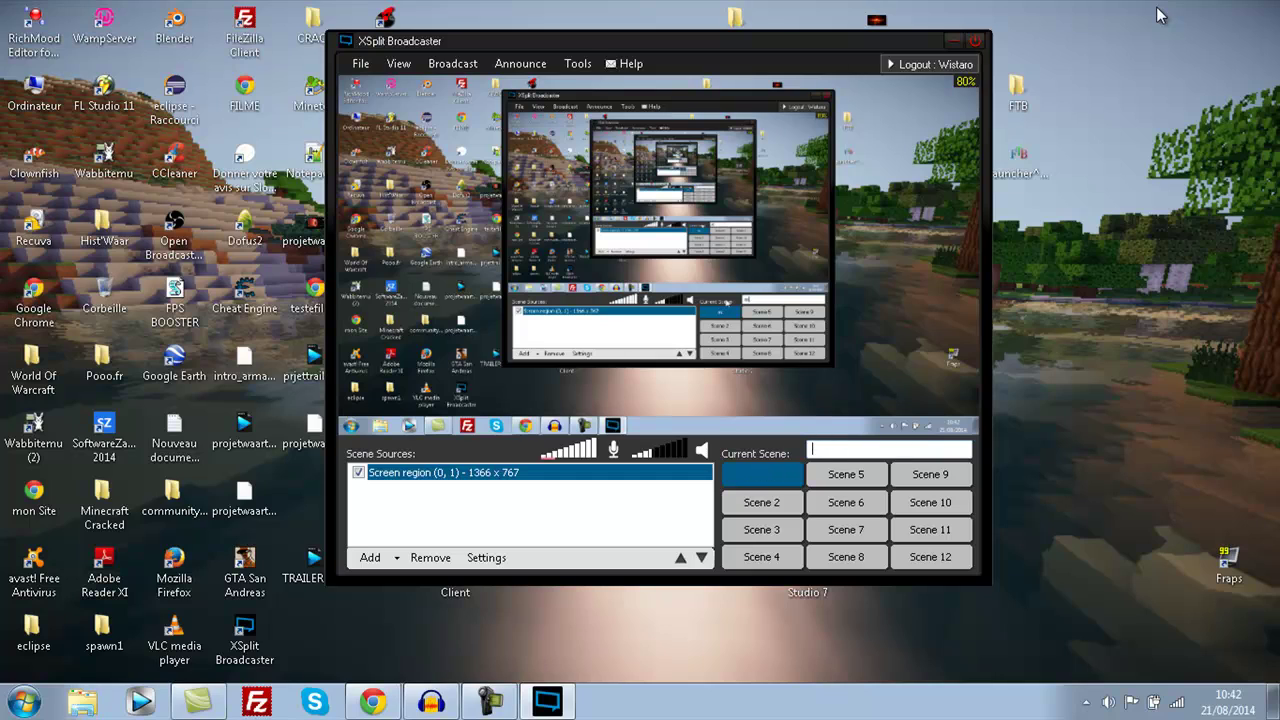
type("Mon PC")
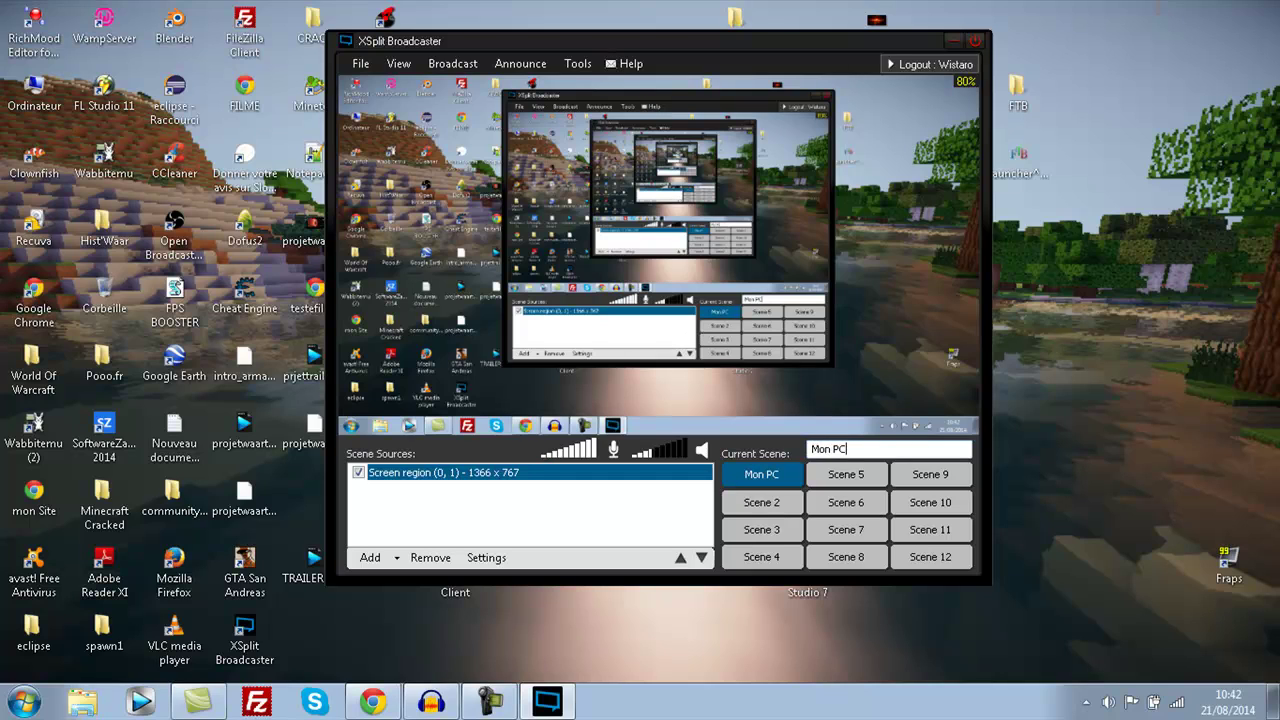
- In Scene 2, add a 1366 x 46 taskbar screen region and name the scene 'Widows'
left_click(761, 502)
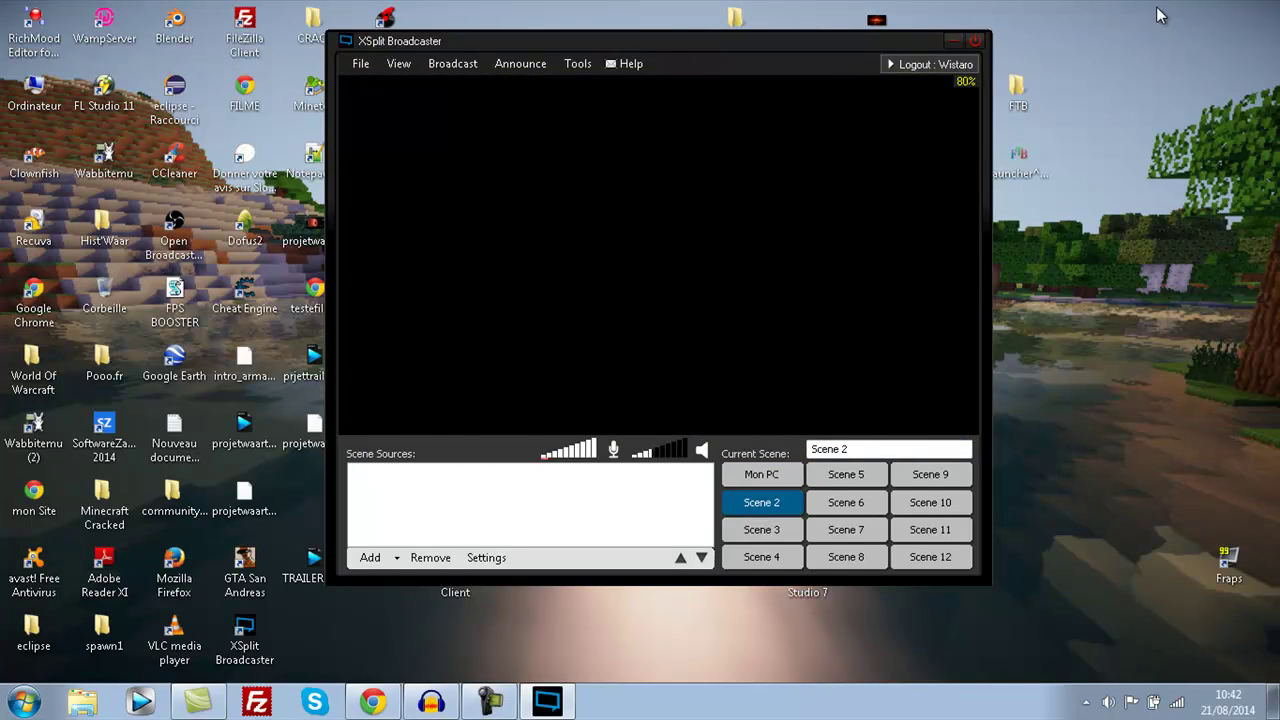
left_click(370, 557)
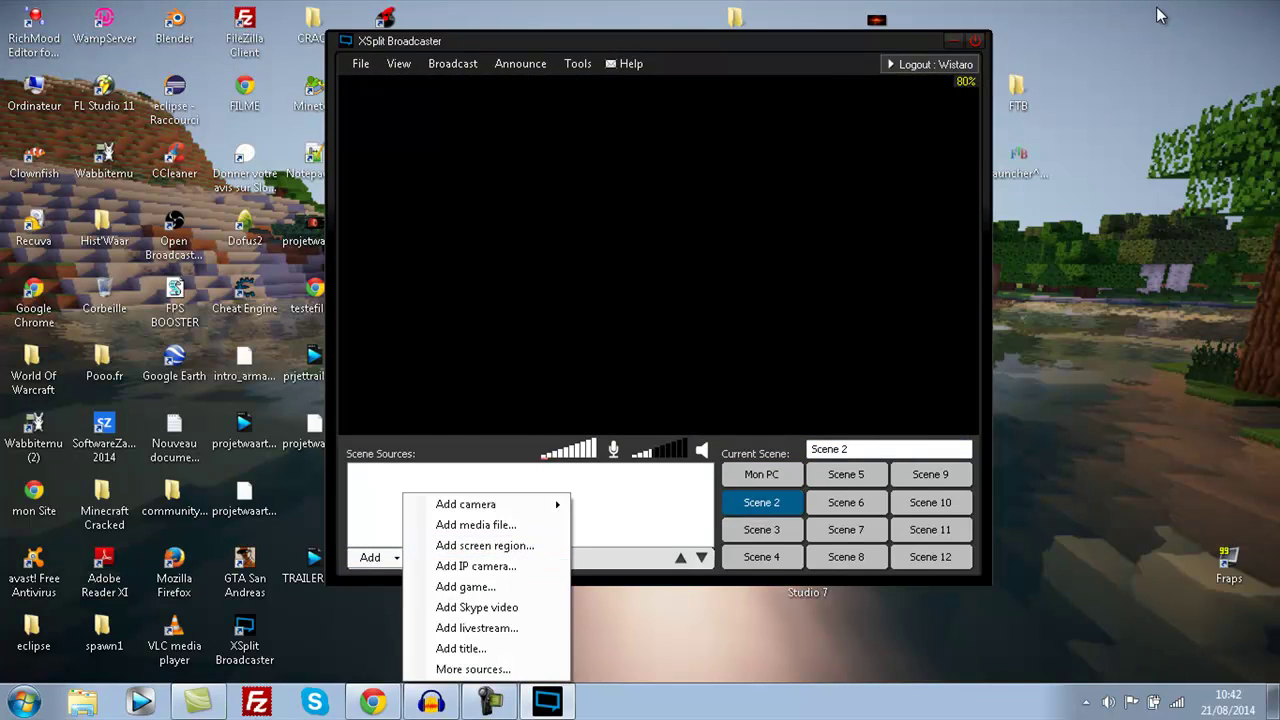
left_click(465, 586)
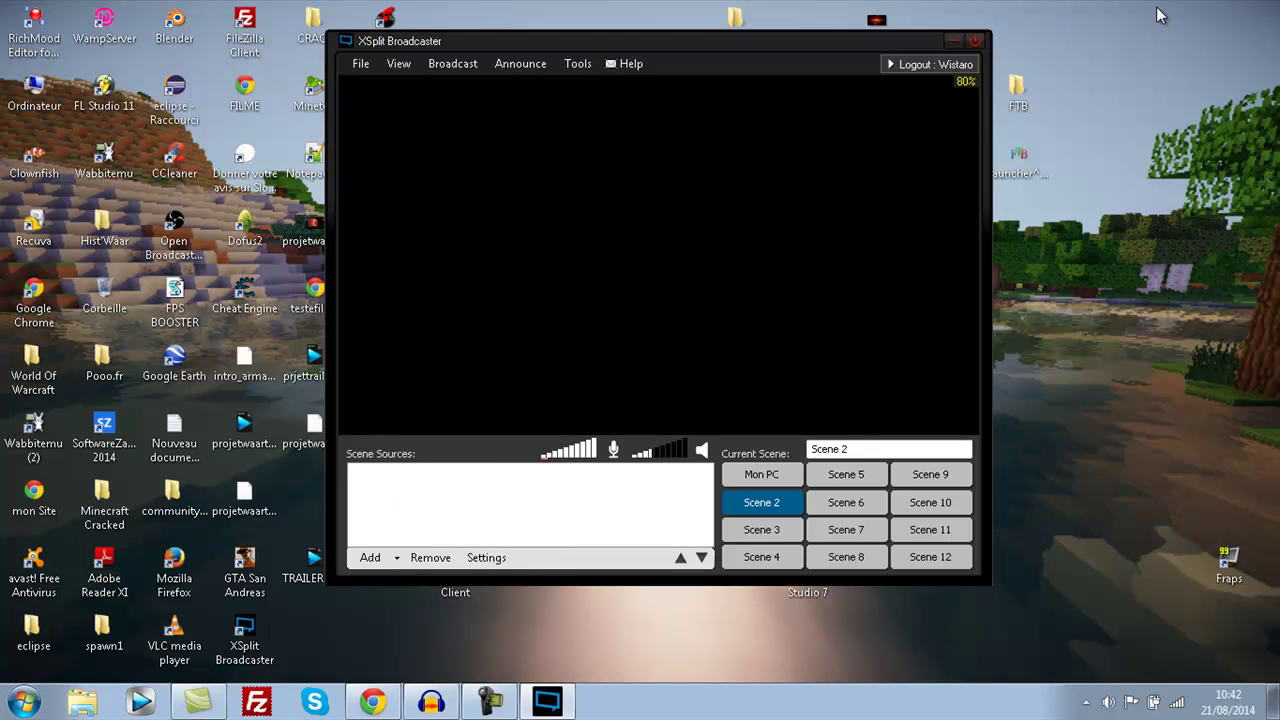
left_click(370, 557)
left_click(470, 544)
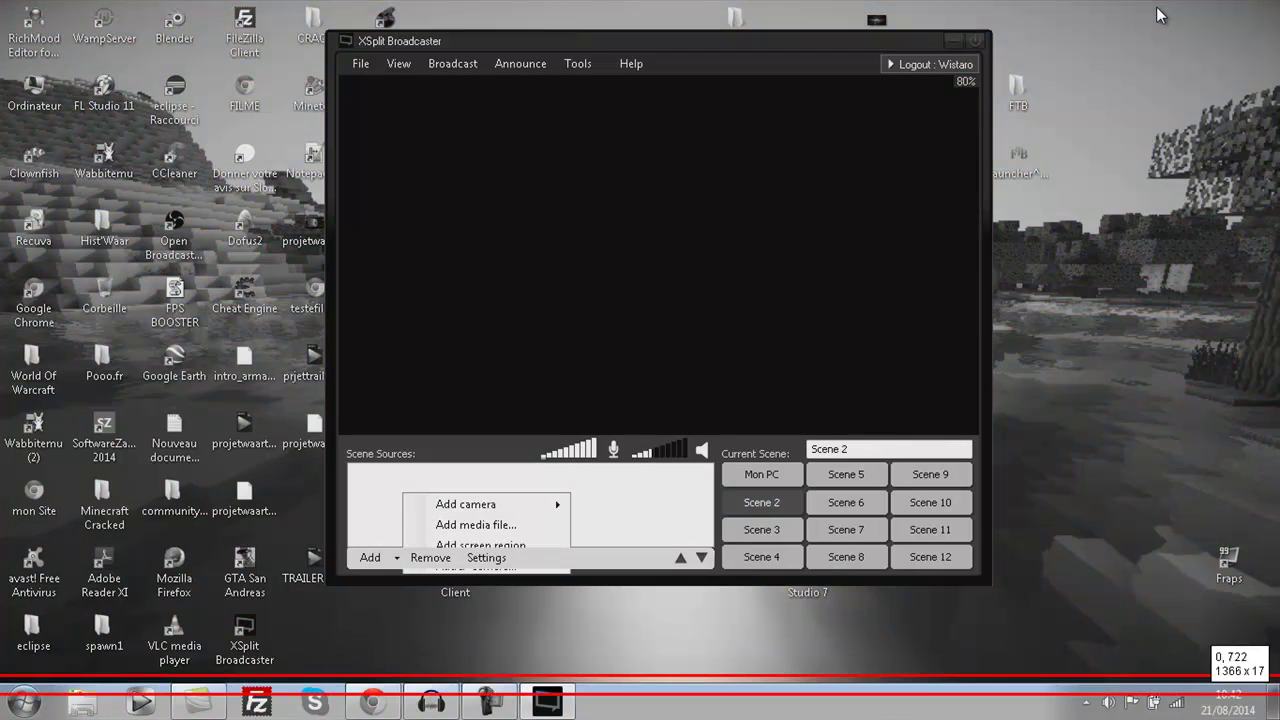
left_click(1158, 15)
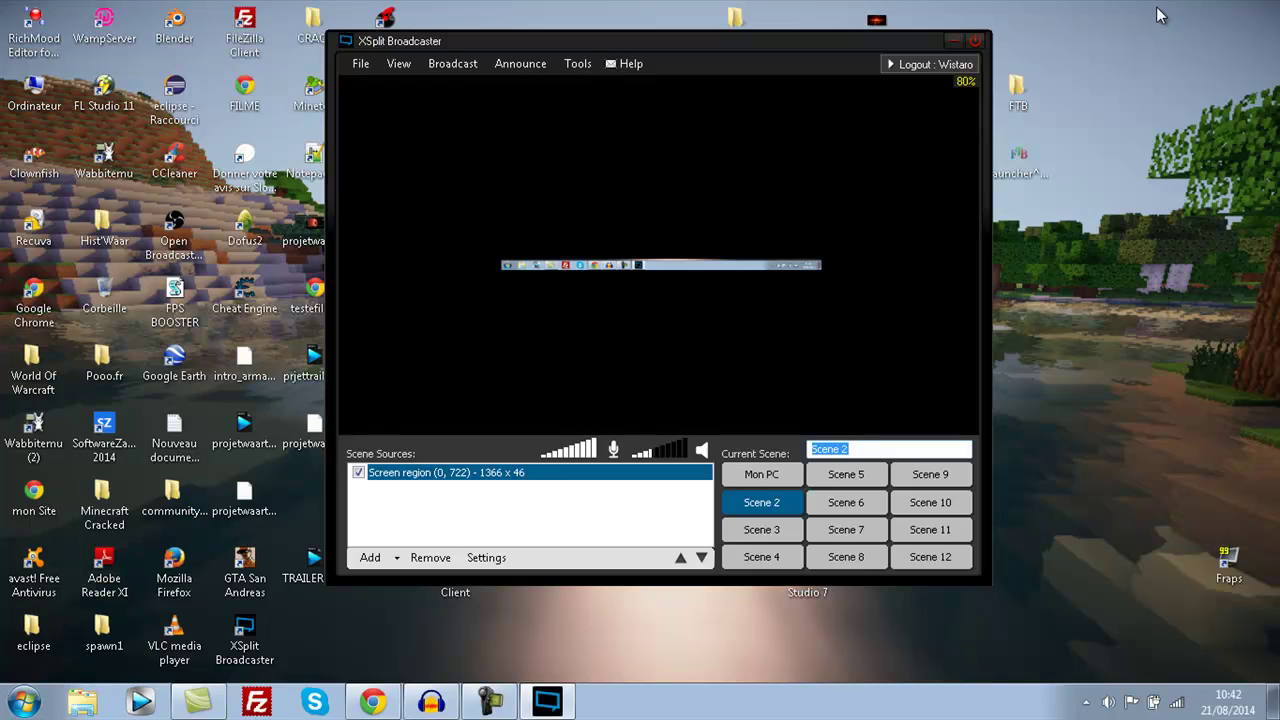
type("Widows")
- Flip back and forth between the Mon PC and Widows scenes
left_click(762, 474)
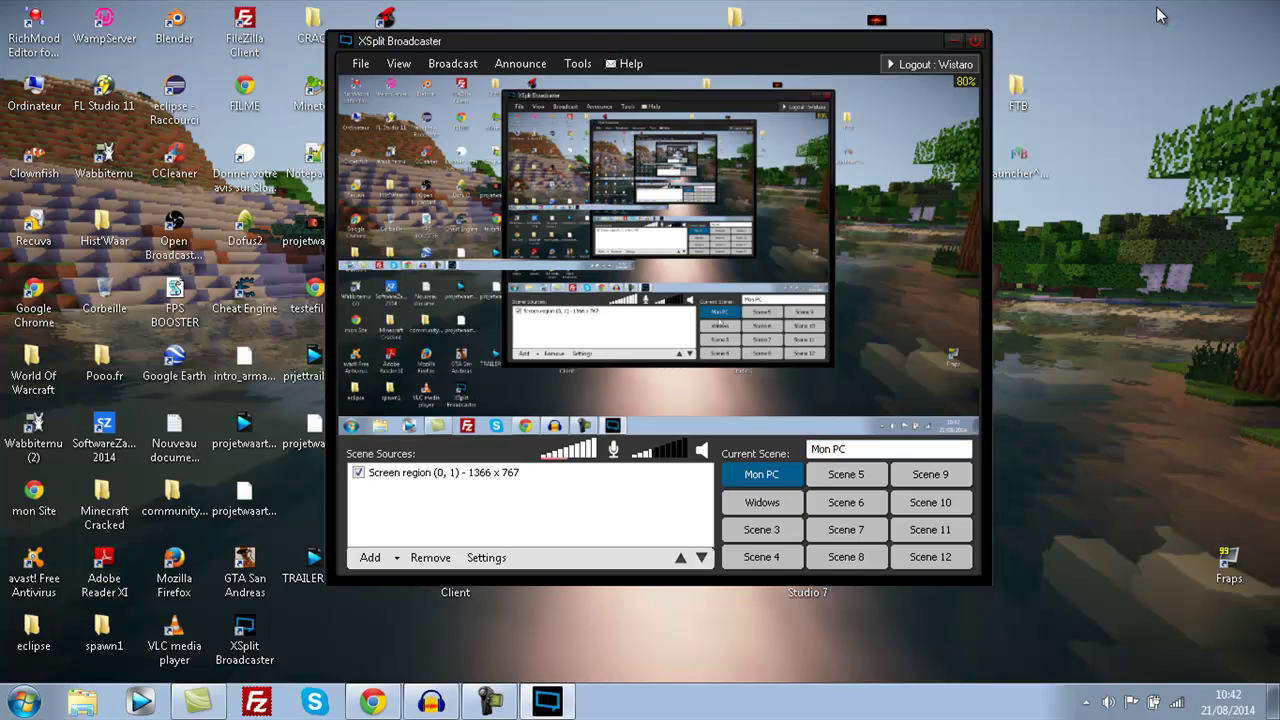
left_click(762, 502)
left_click(762, 474)
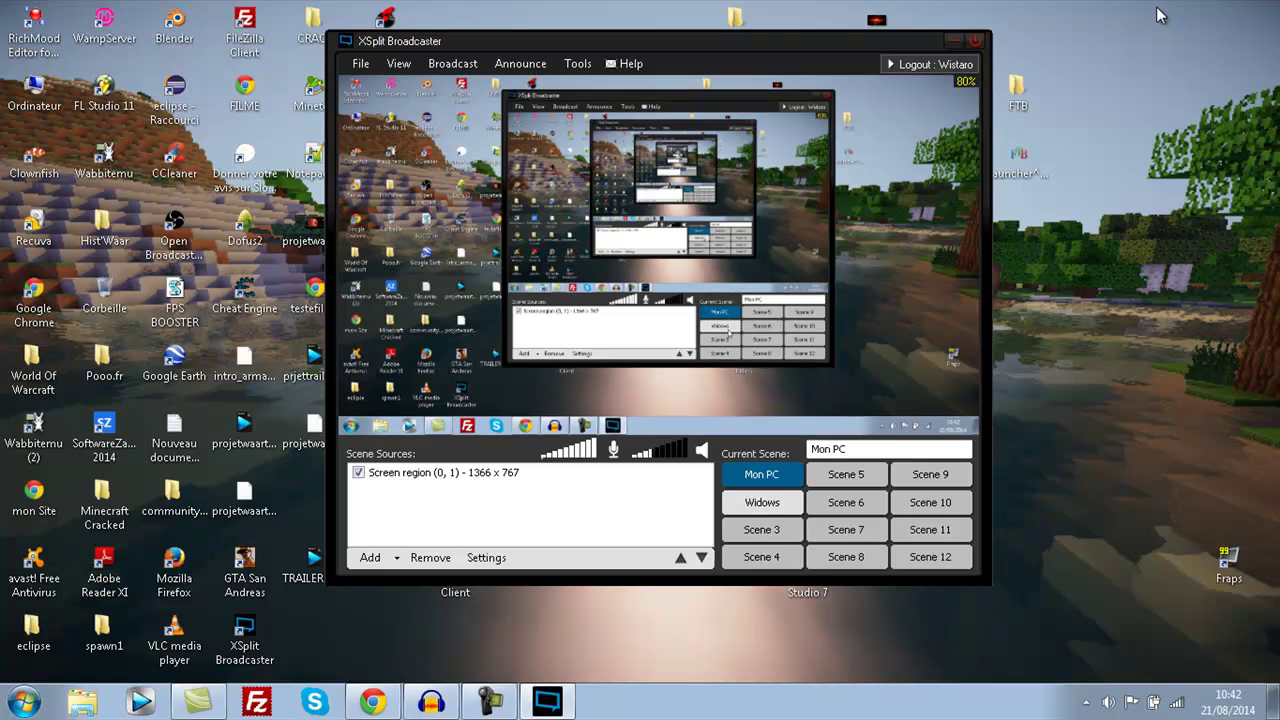
left_click(762, 502)
key("ctrl+1")
key("ctrl+2")
key("ctrl+1")
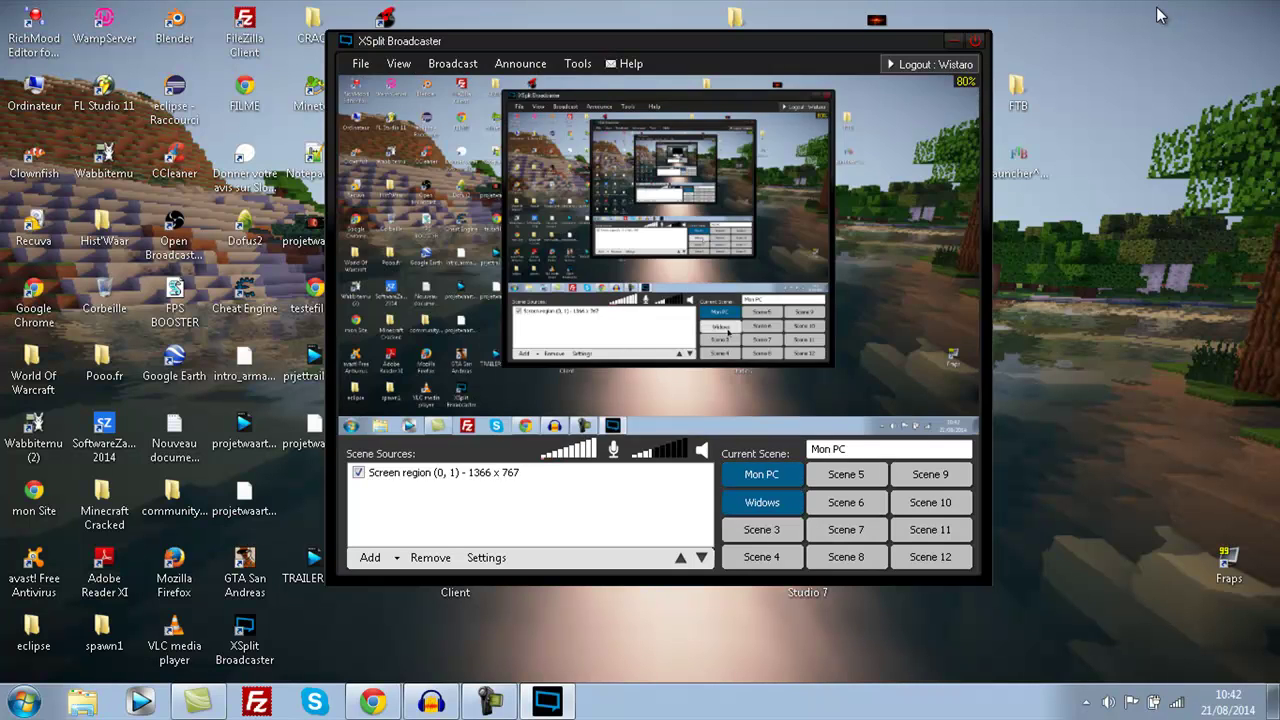
key("ctrl+2")
- Try switching to Scene 4 and dismiss the free trial's scene-limit notice
key("ctrl+1")
key("ctrl+2")
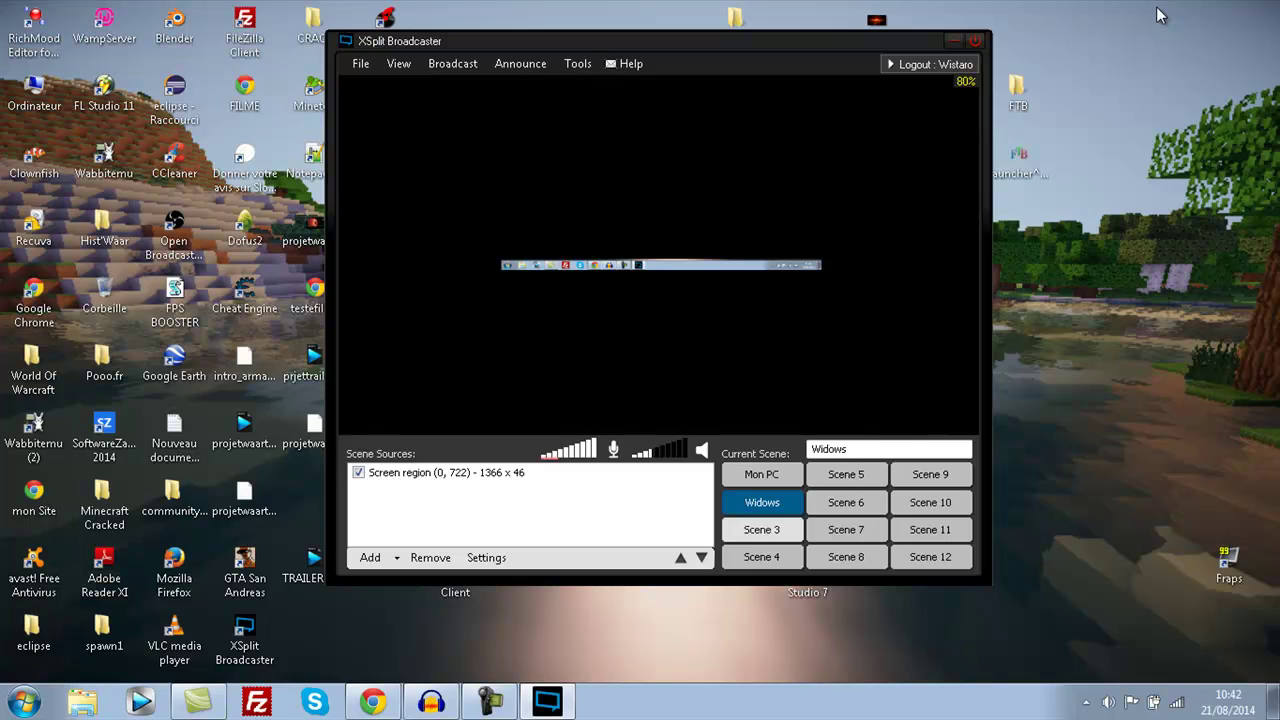
key("ctrl+3")
key("ctrl+4")
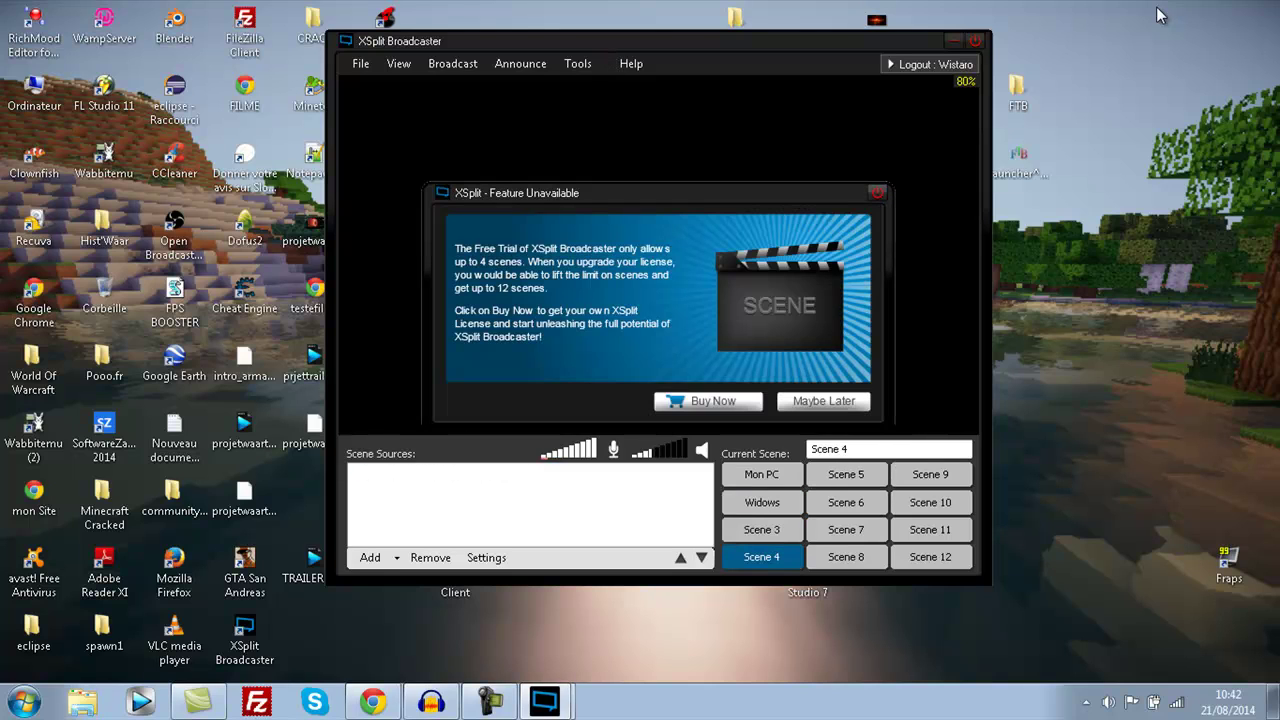
key("Escape")
- Cycle through the scenes with Ctrl+number hotkeys, ending on Scene 3
key("ctrl+1")
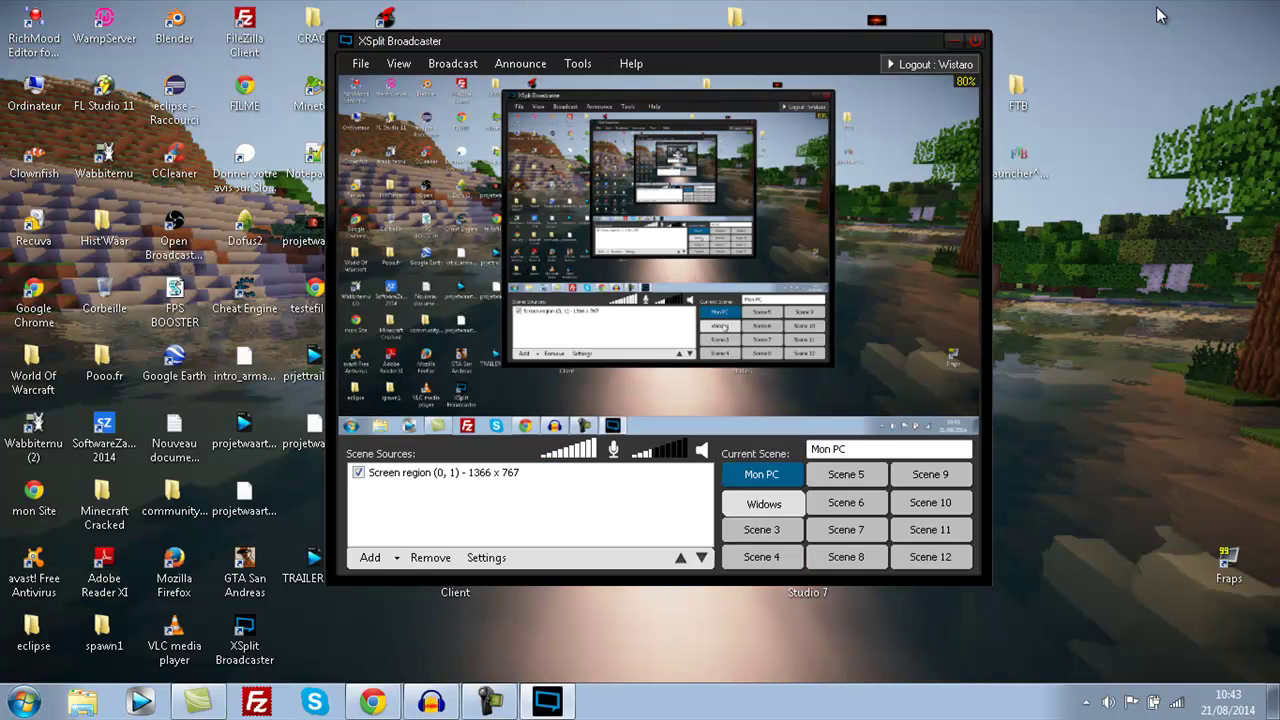
key("ctrl+2")
key("ctrl+3")
key("ctrl+4")
key("ctrl+1")
key("ctrl+3")
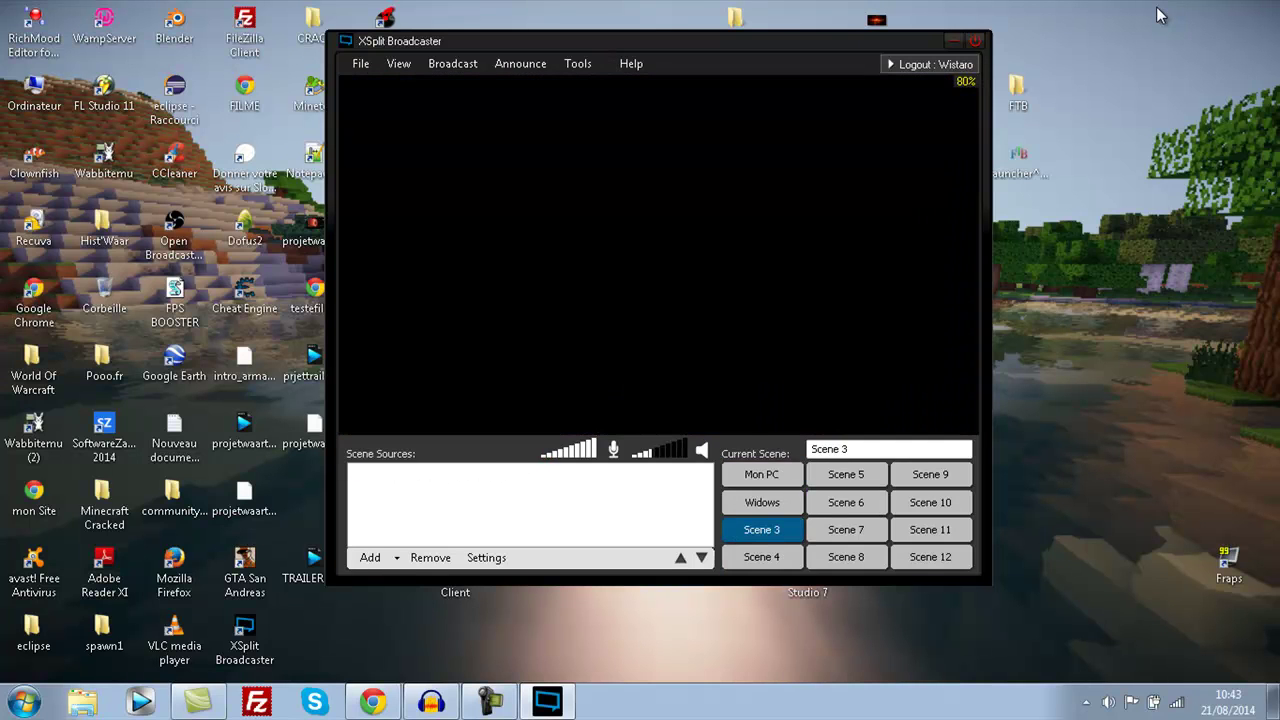
key("ctrl+2")
key("ctrl+3")
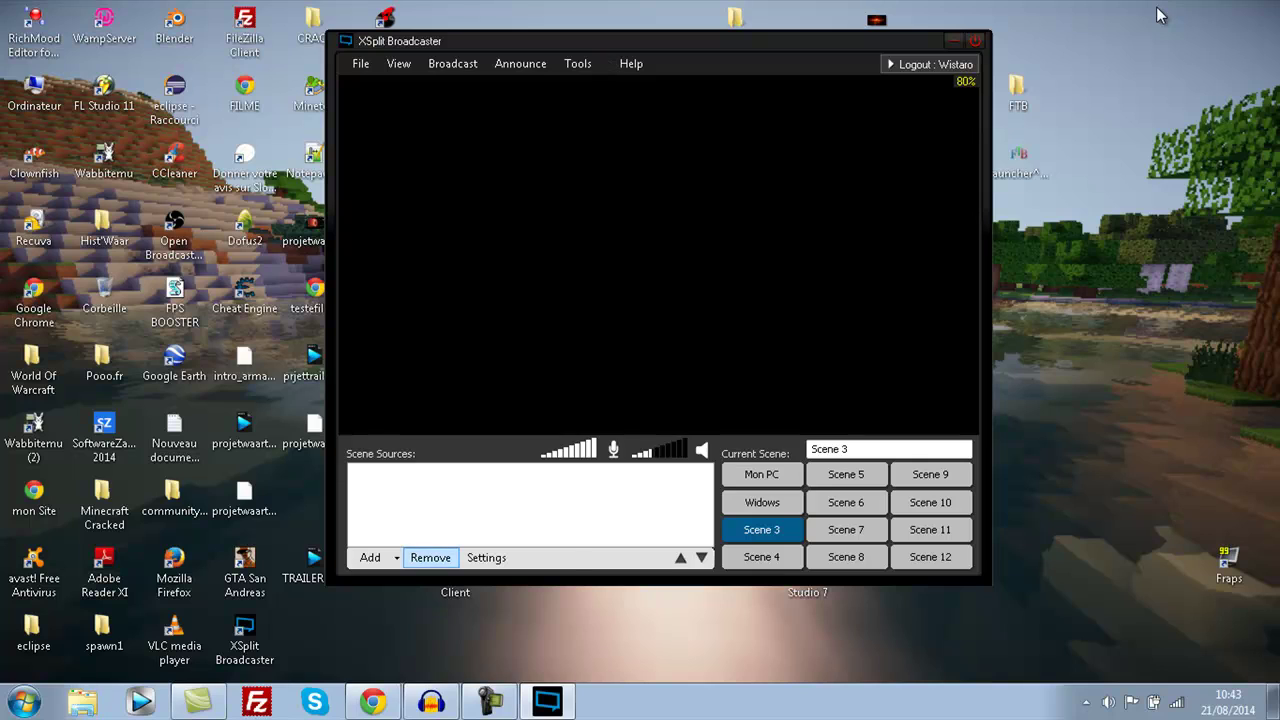
- Browse the source types list on Scene 3 without adding anything
key("space")
key("Down")
key("Down")
key("Down")
key("Escape")
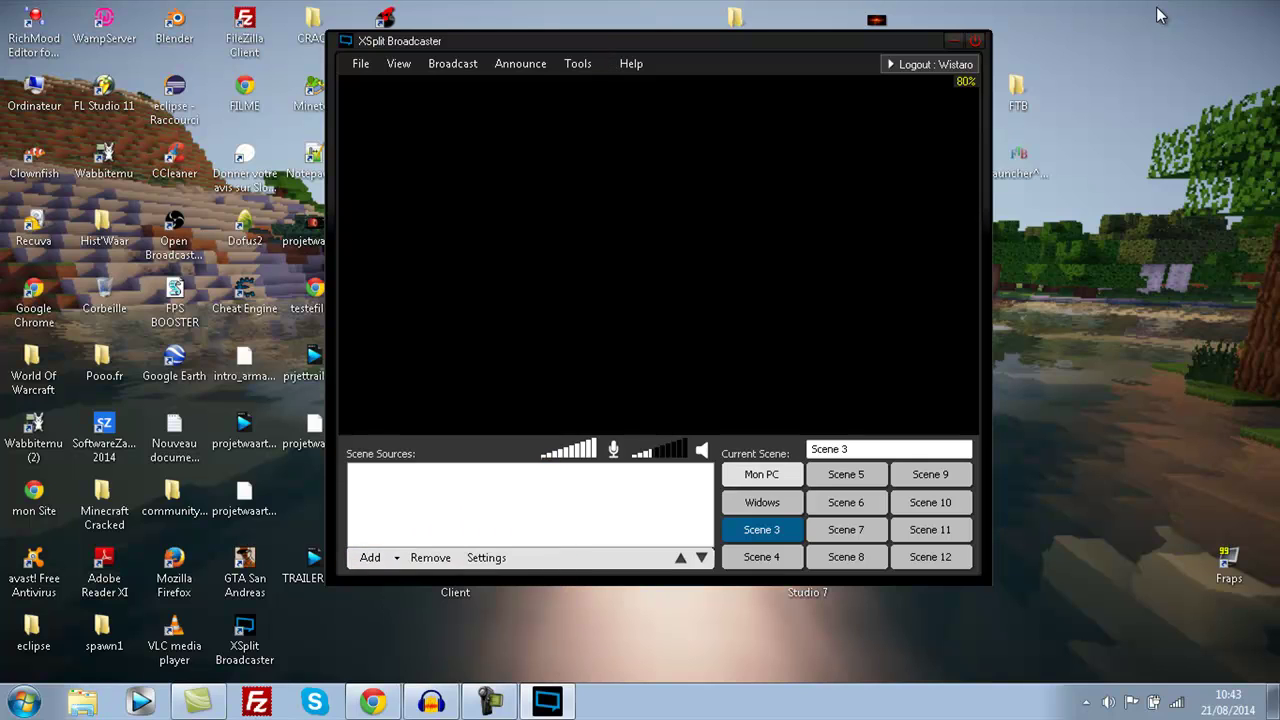
key("space")
key("Down")
key("Down")
key("Down")
key("Down")
key("Up")
key("Up")
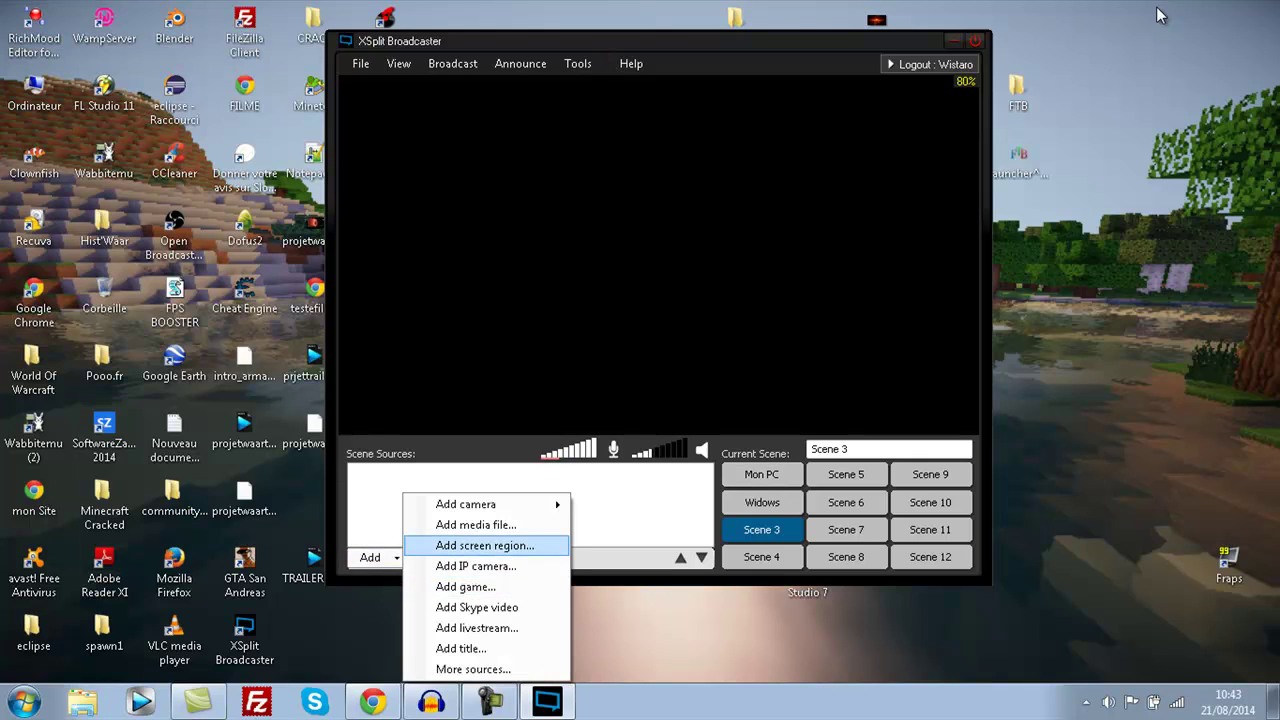
key("Escape")
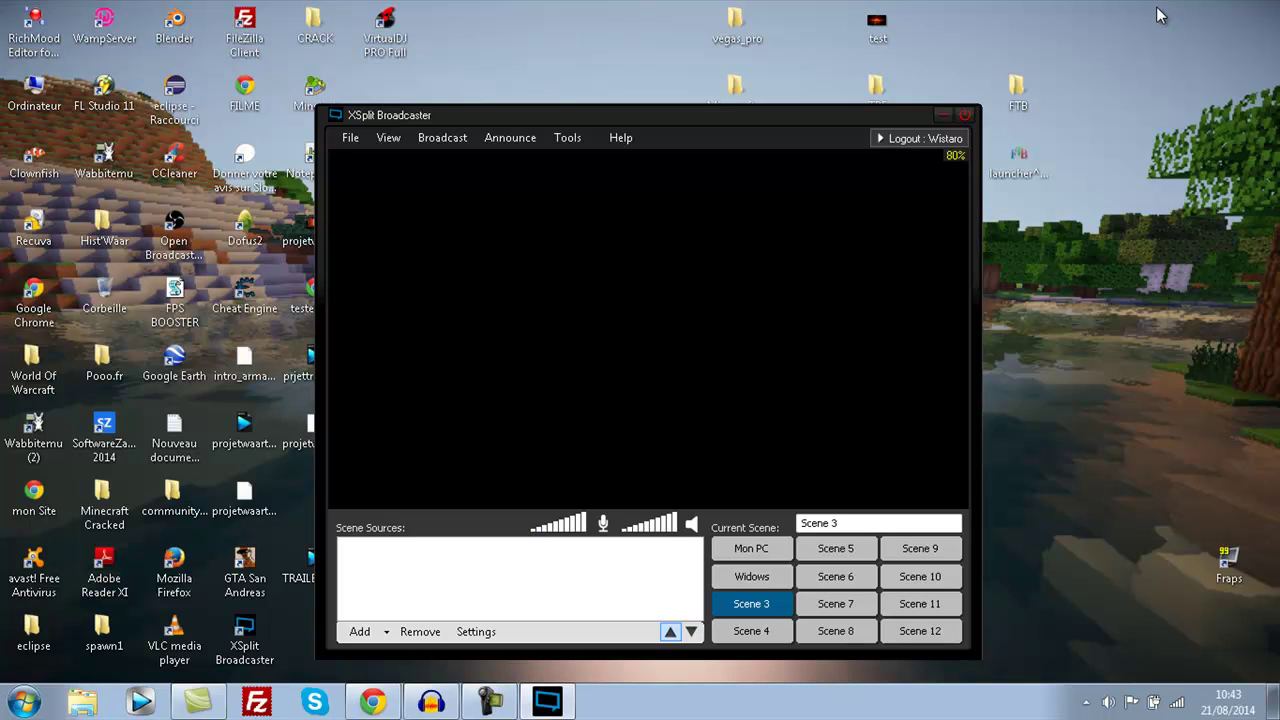
- Switch back to the Mon PC scene using the F1 hotkey
key("F1")
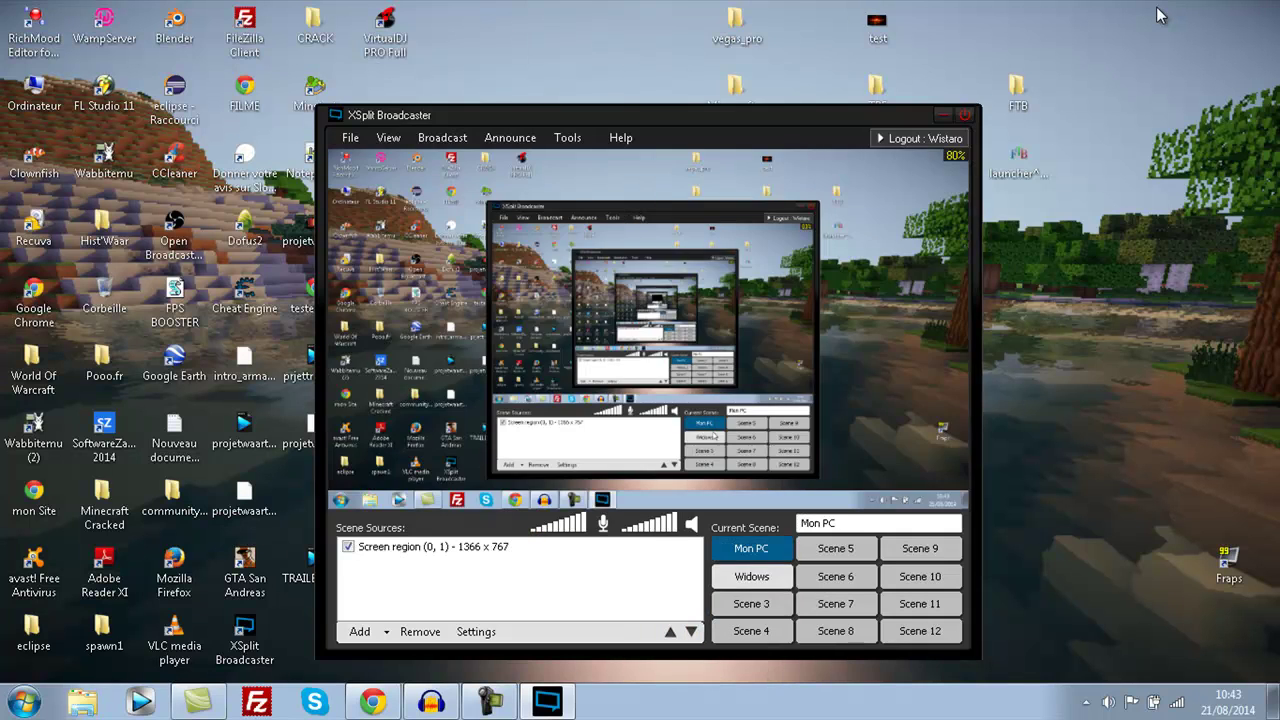
key("F2")
key("F1")
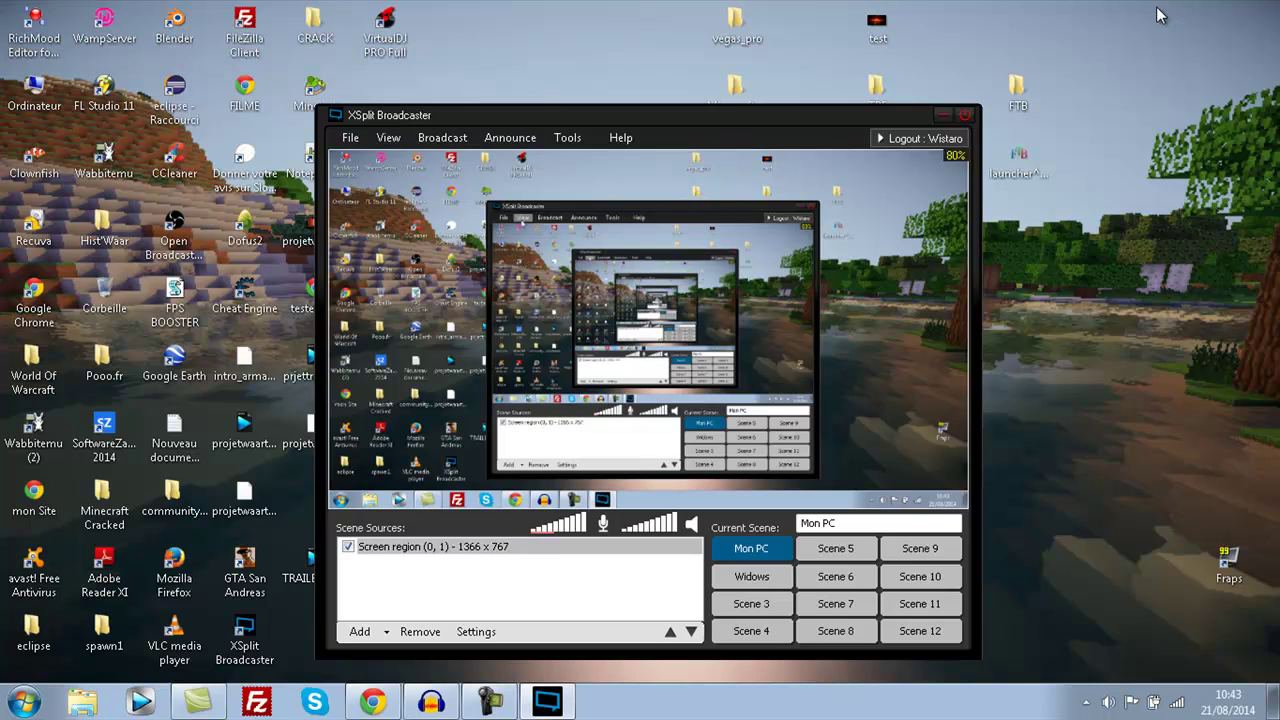
- Browse the View > Resolution sizes, including 720 x 480, 854 x 480 and 1280 x 720, then close the list
key("alt+v")
key("Right")
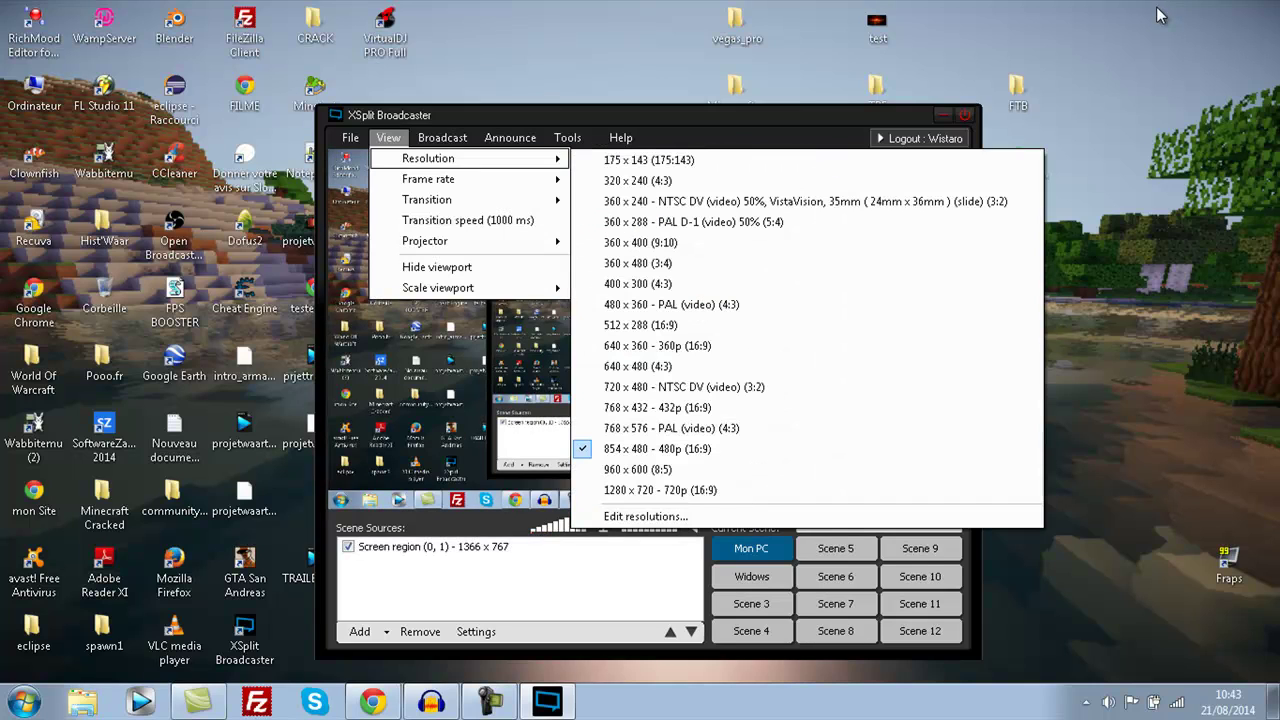
key("Down")
key("Down")
key("Down")
key("Down")
key("Down")
key("Down")
key("Down")
key("Down")
key("Down")
key("Down")
key("Down")
key("Down")
key("Down")
key("Down")
key("Down")
key("Down")
key("Down")
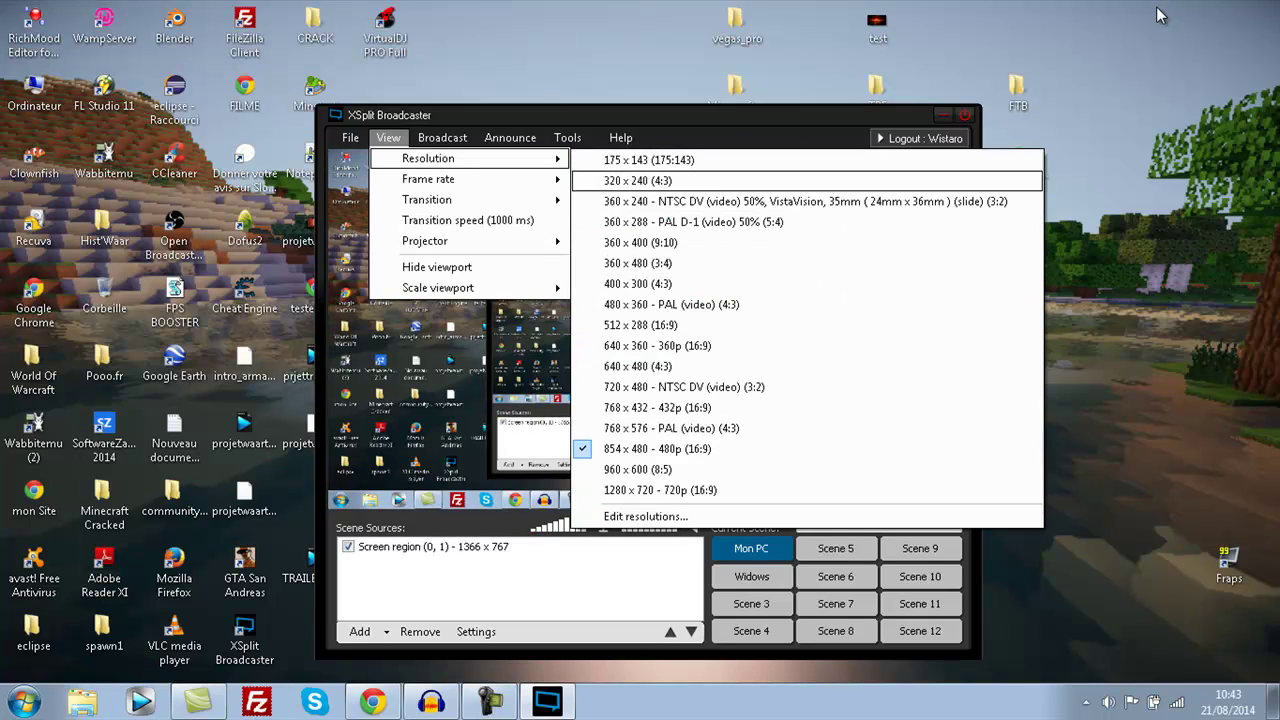
key("Up")
key("Up")
key("Up")
key("Up")
key("Up")
key("Up")
key("Up")
key("Up")
key("Up")
key("Up")
key("Up")
key("Up")
key("Up")
key("Up")
key("Up")
key("Up")
key("Up")
key("Up")
key("Up")
key("Up")
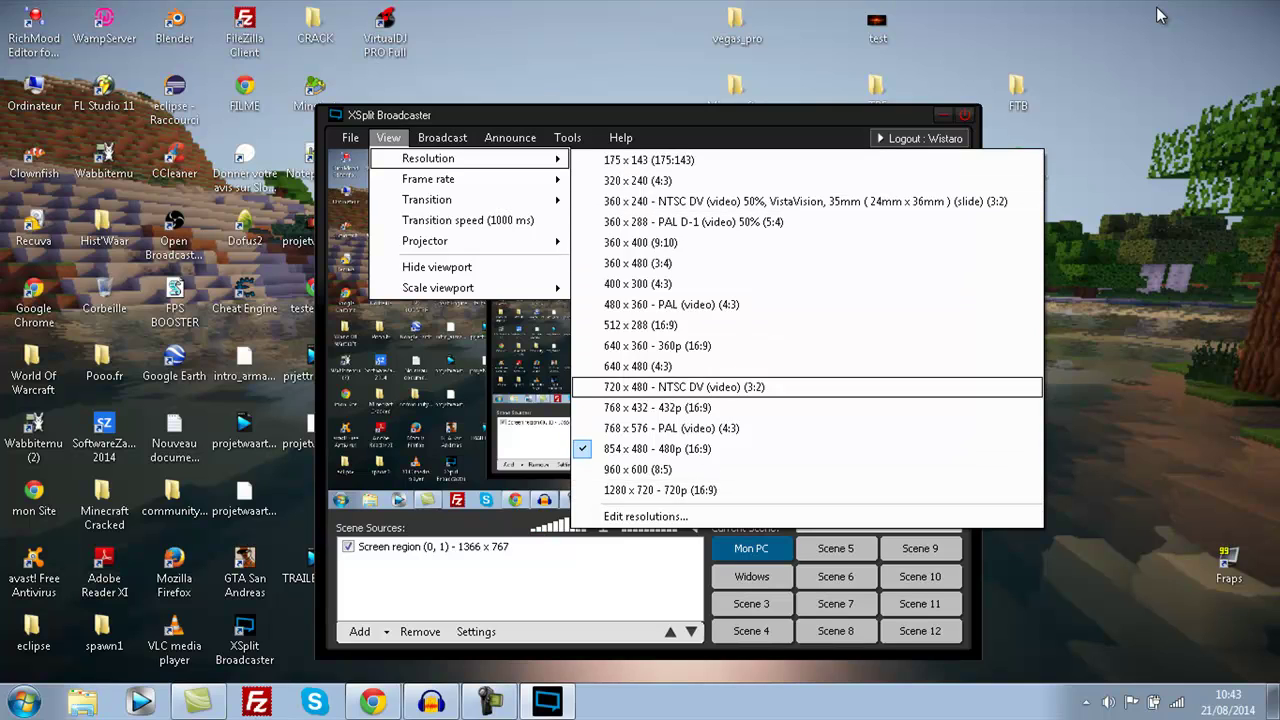
key("Down")
key("Down")
key("Down")
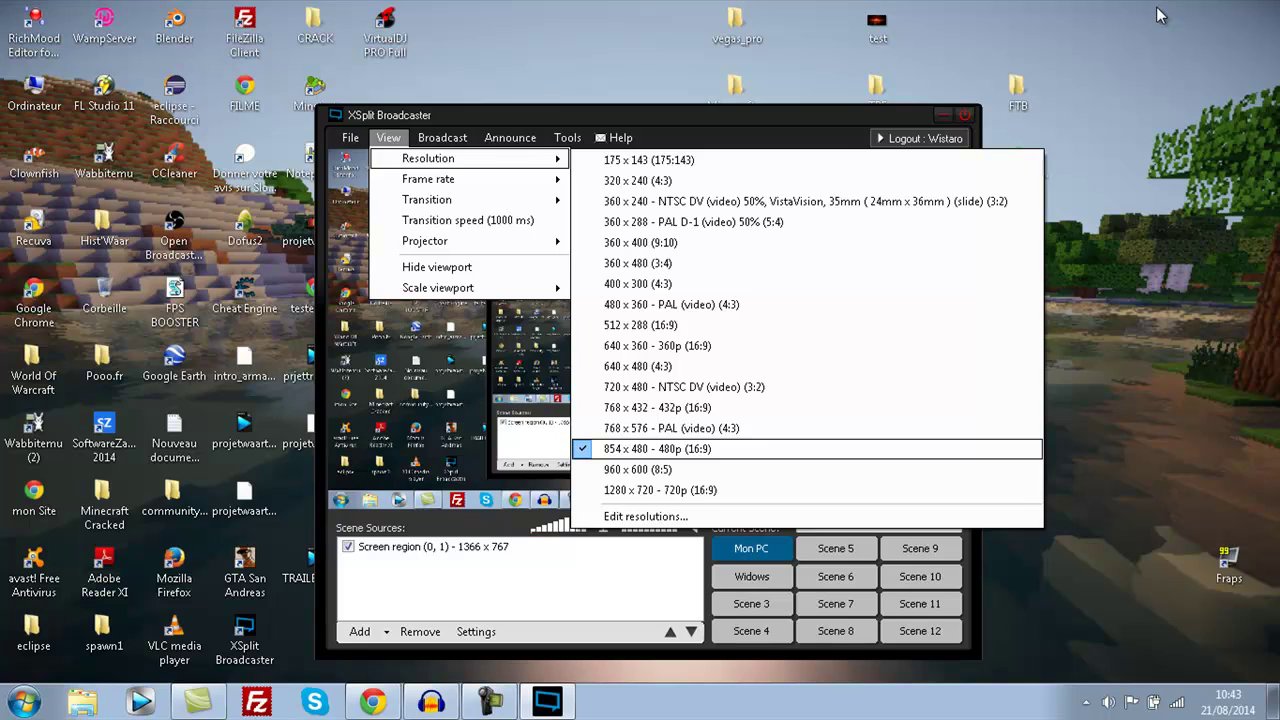
key("Down")
key("Up")
key("Up")
key("Up")
key("Up")
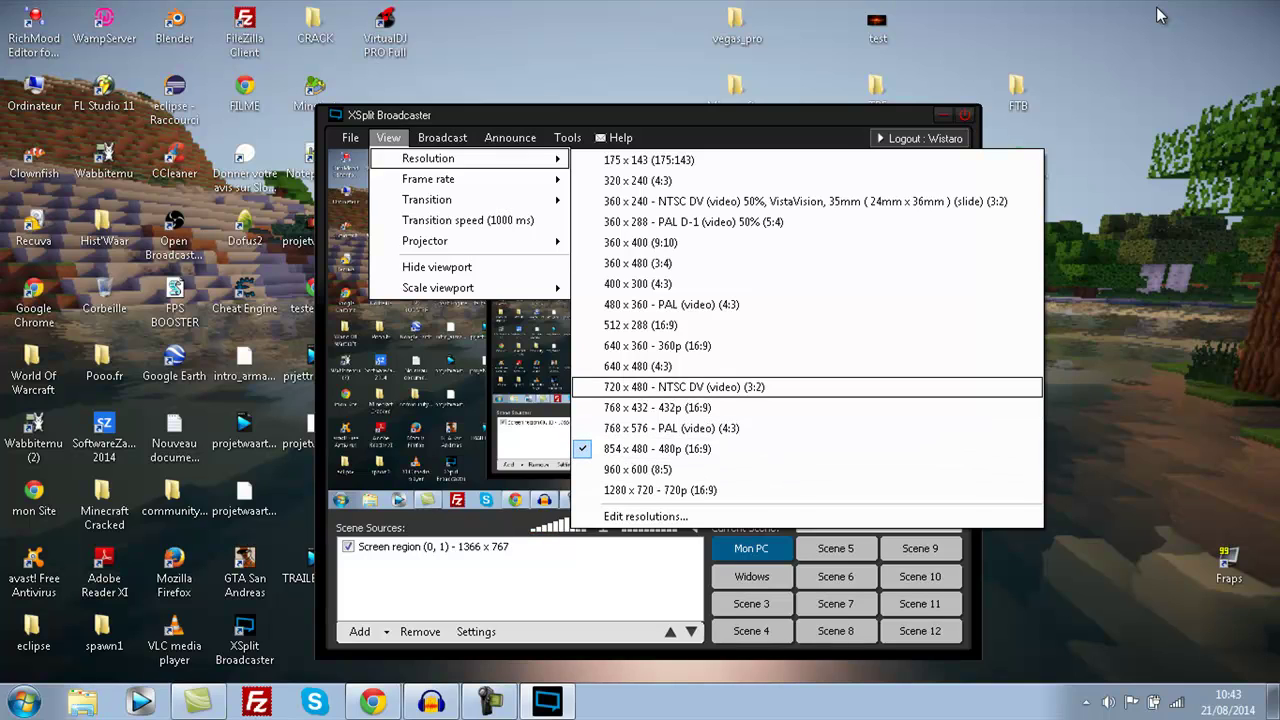
key("Up")
key("Up")
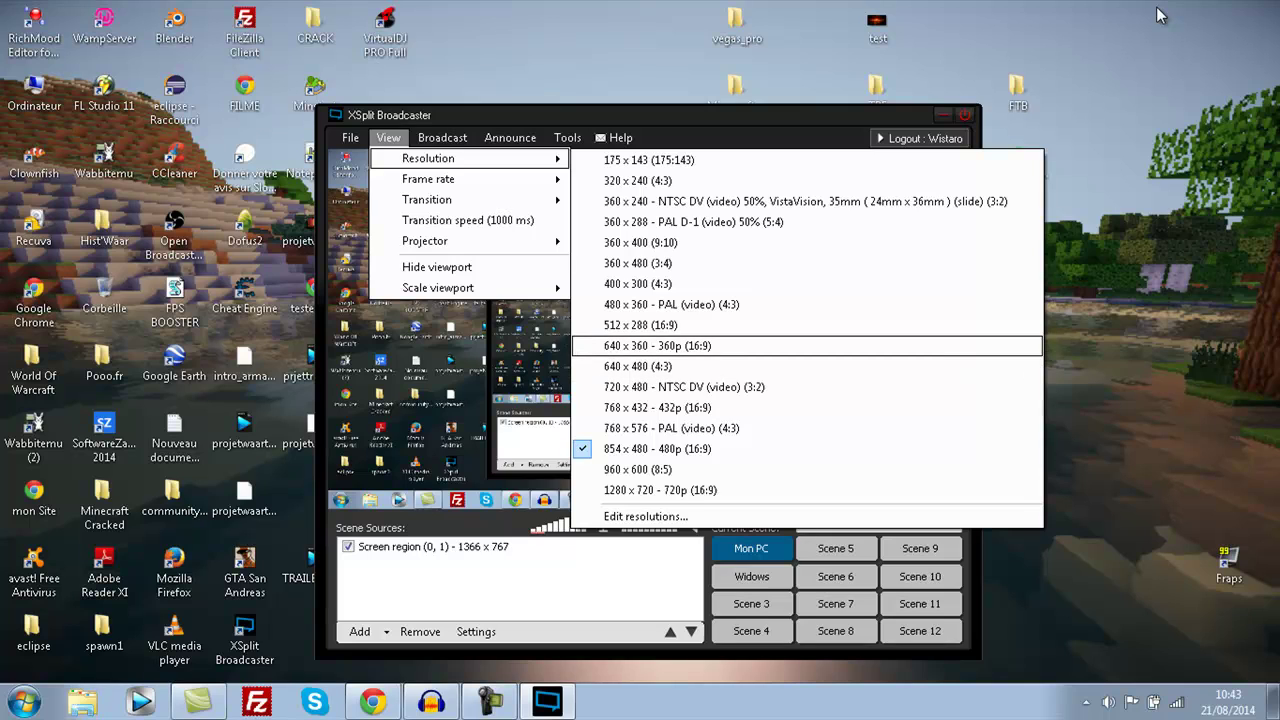
key("Up")
key("Down")
key("Down")
key("Down")
key("Down")
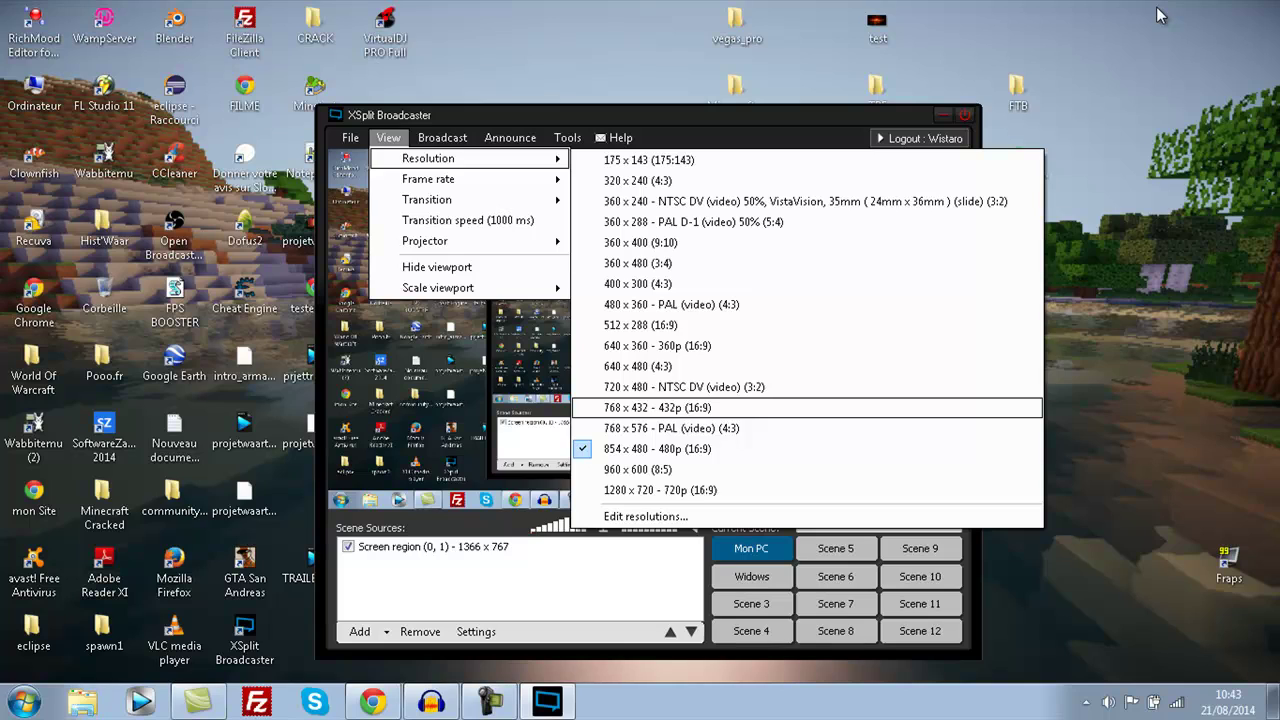
key("Down")
key("Down")
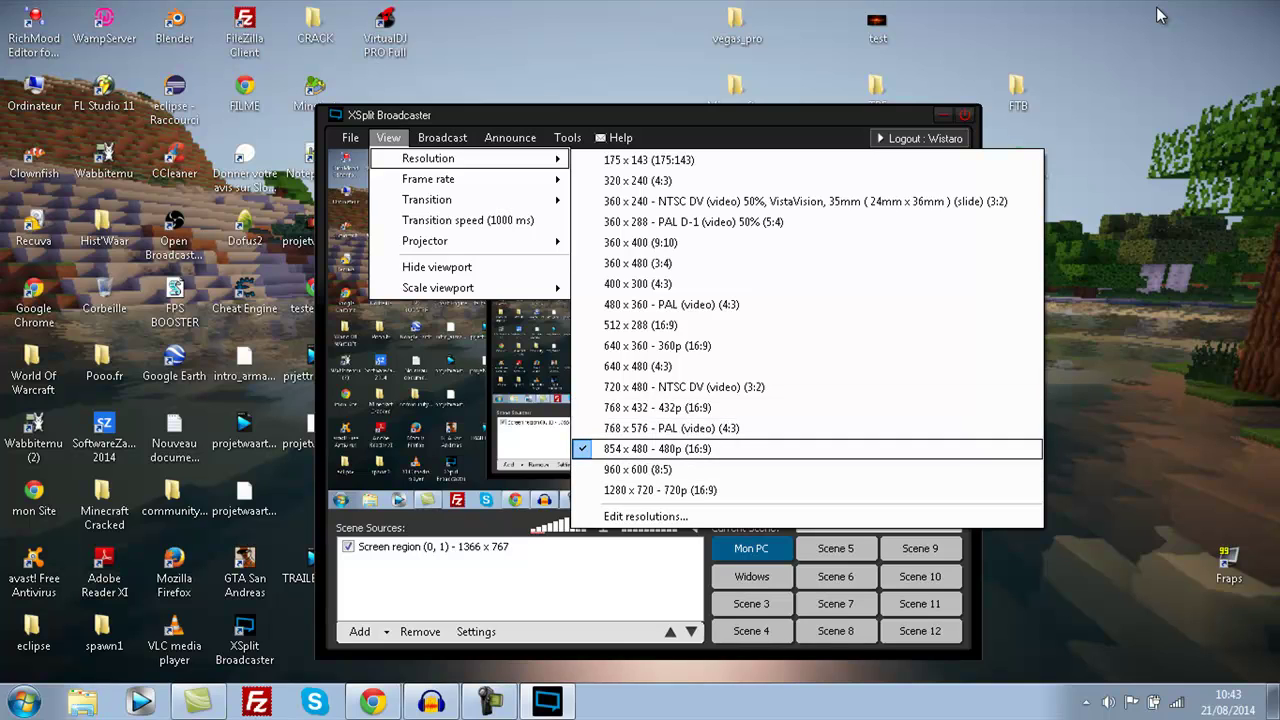
key("Down")
key("Down")
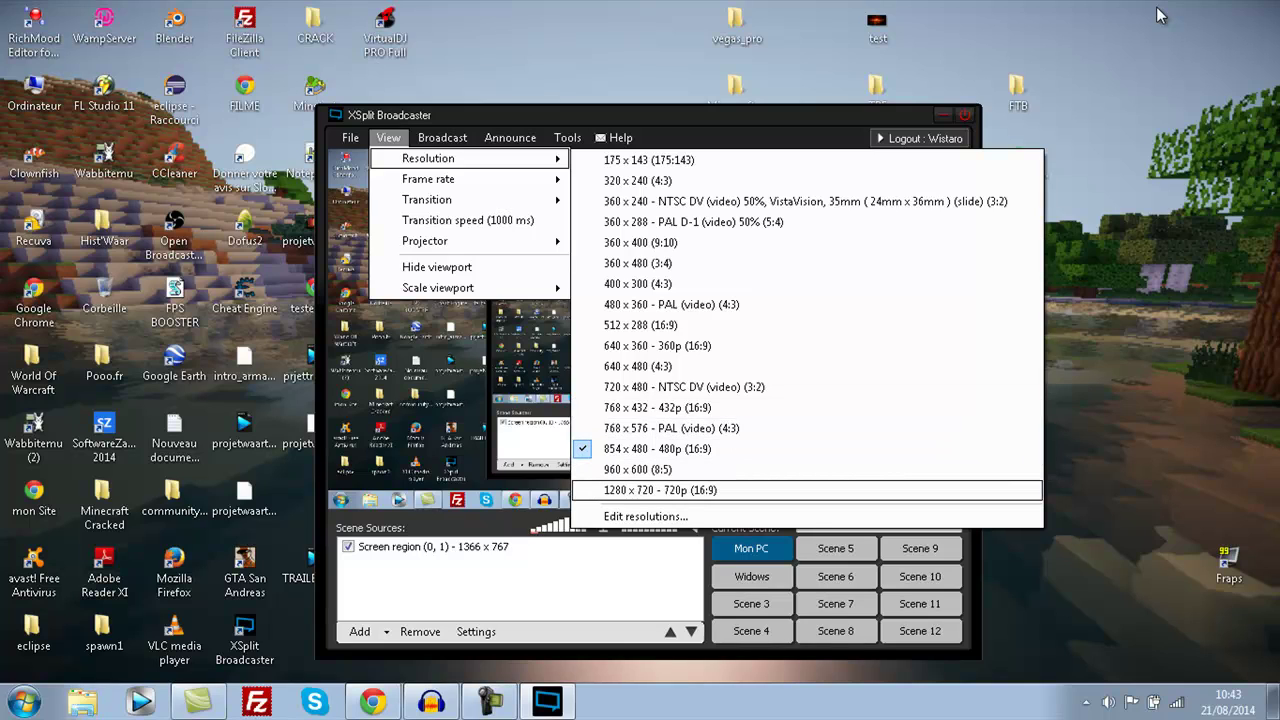
key("Down")
key("Up")
key("Return")
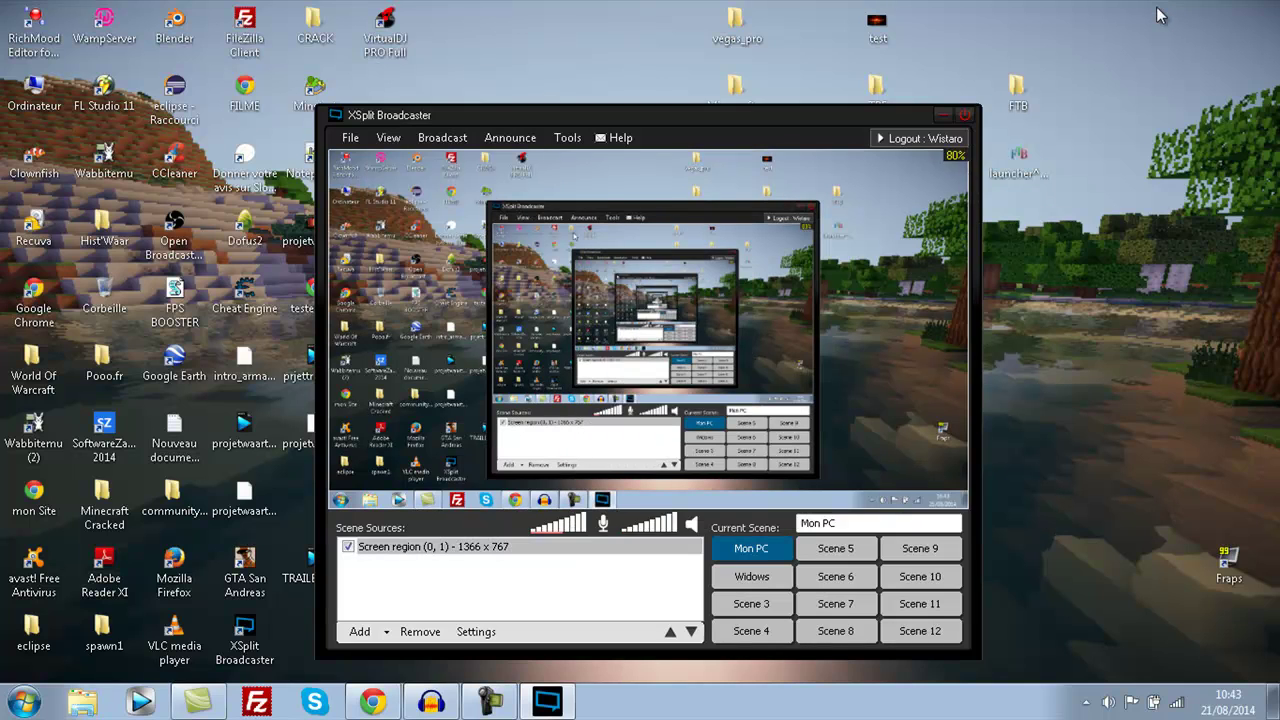
- Bring up the Tools menu options
key("alt")
key("Right")
key("Right")
key("Down")
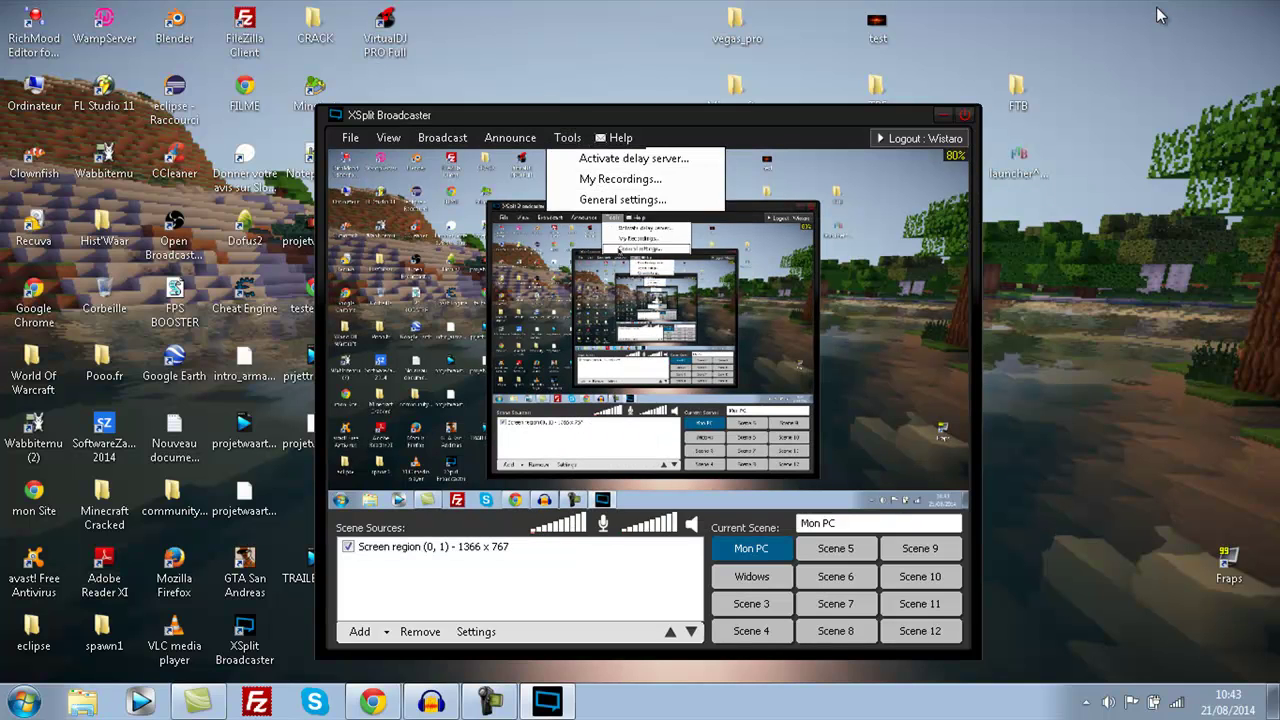
key("Up")
key("Return")
key("ctrl+Tab")
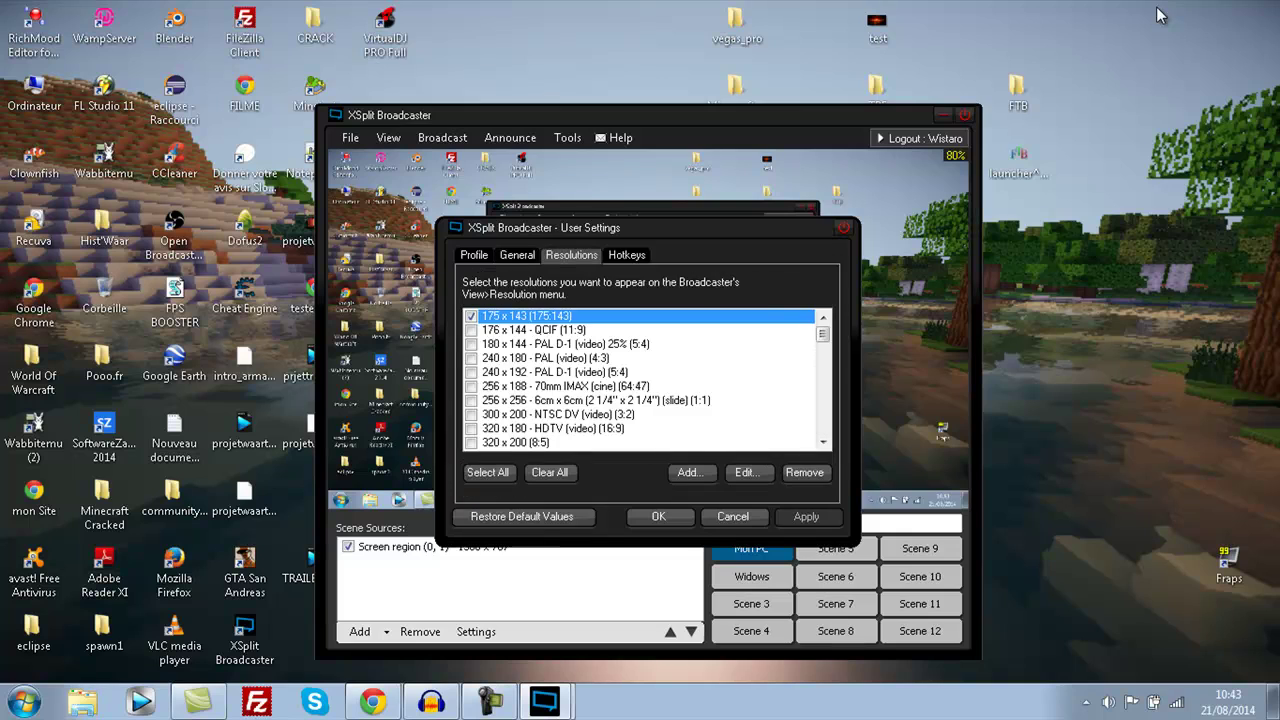
scroll(1160, 15, "down", 4)
scroll(1160, 15, "down", 6)
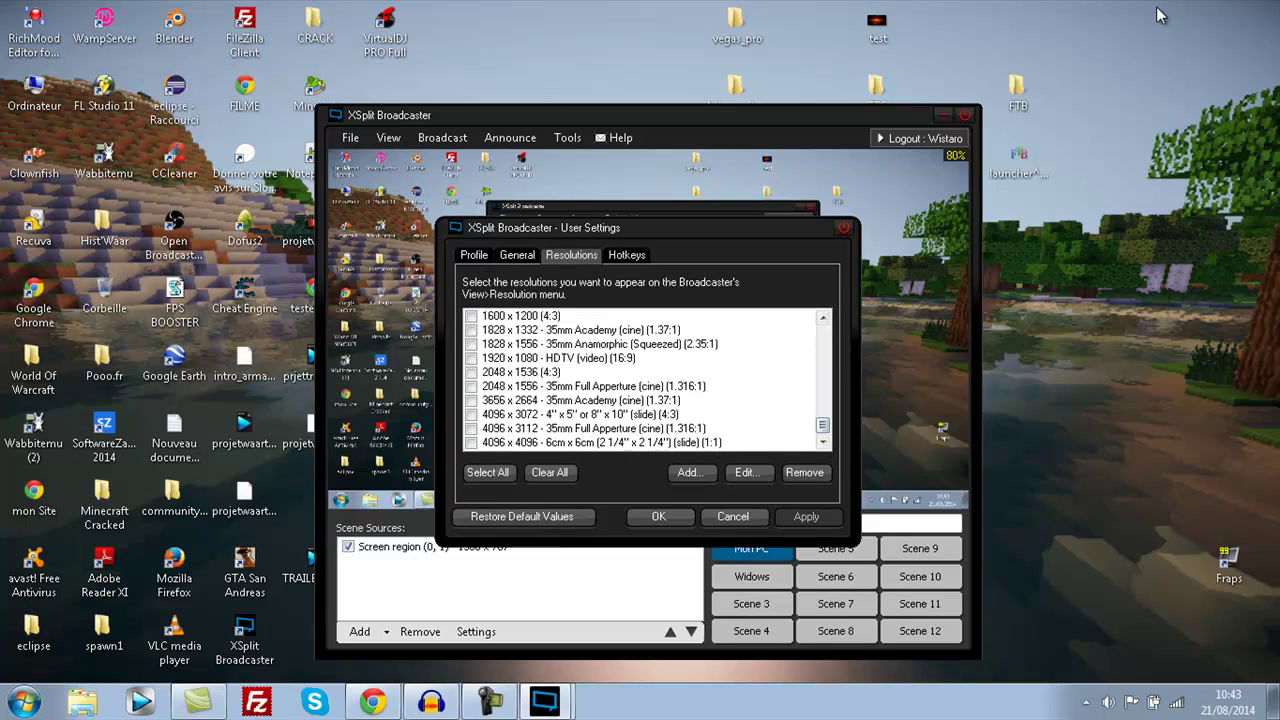
key("space")
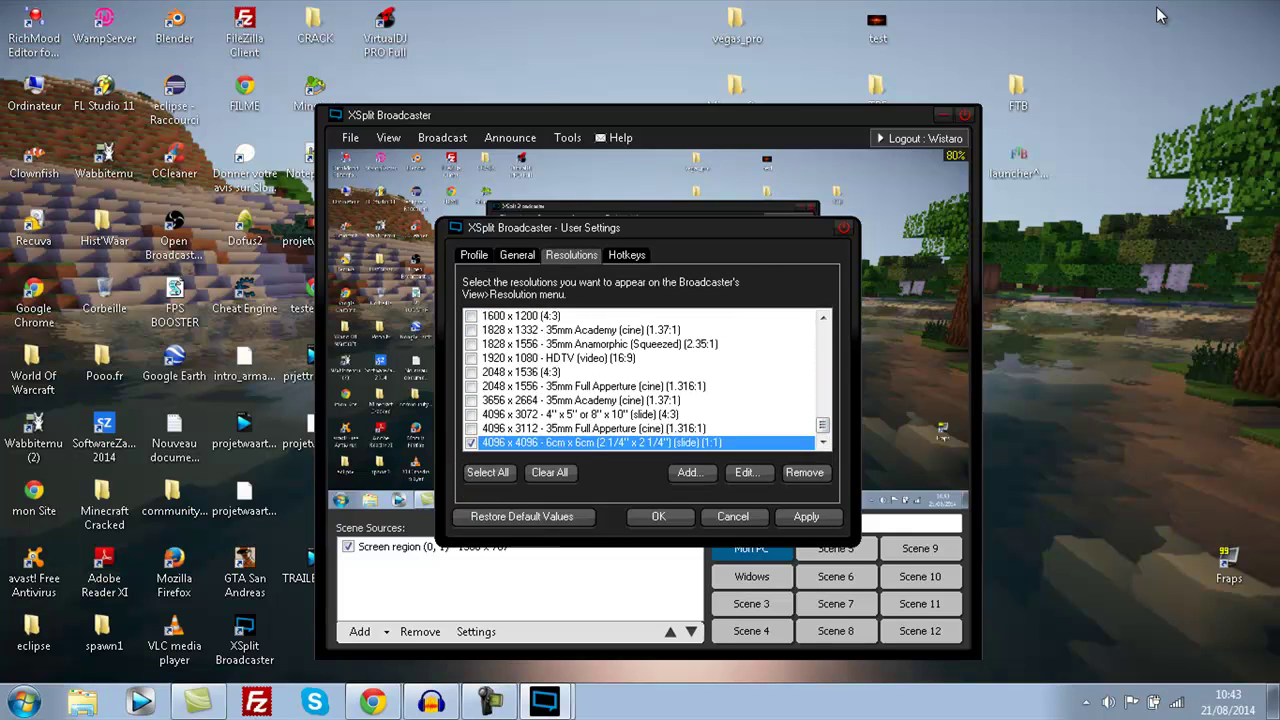
key("Return")
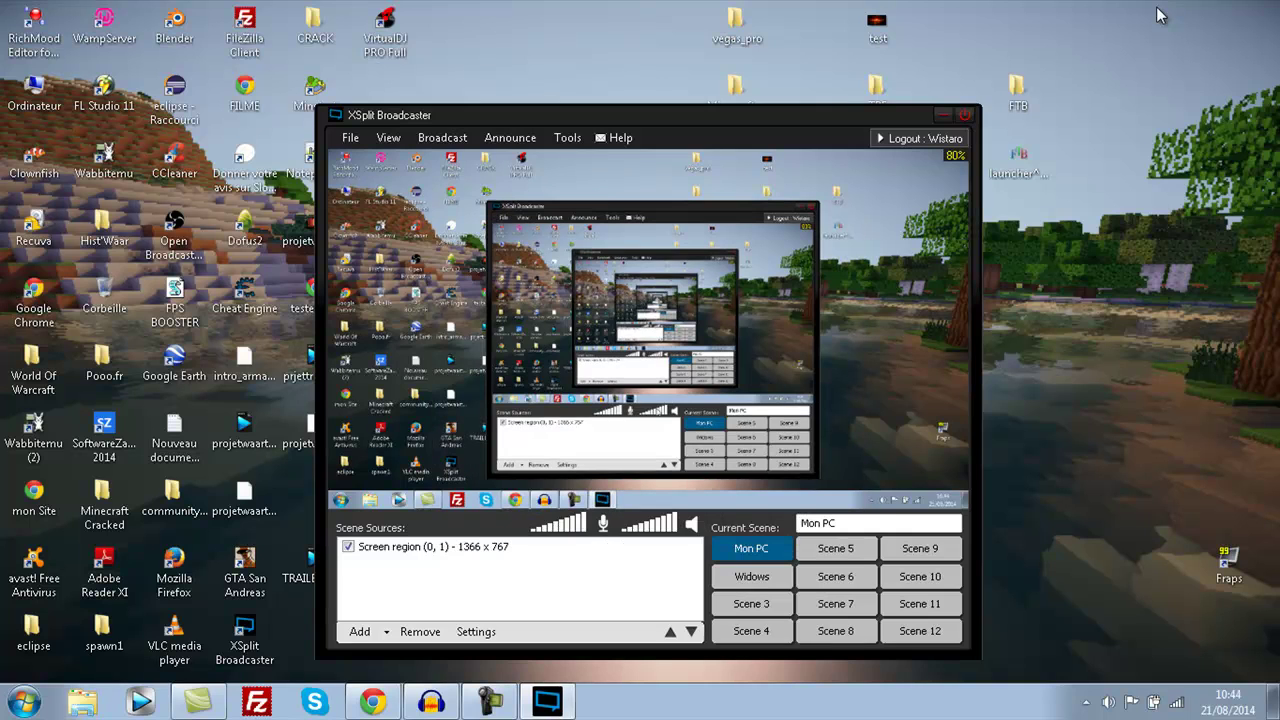
key("alt+v")
key("Right")
key("Down")
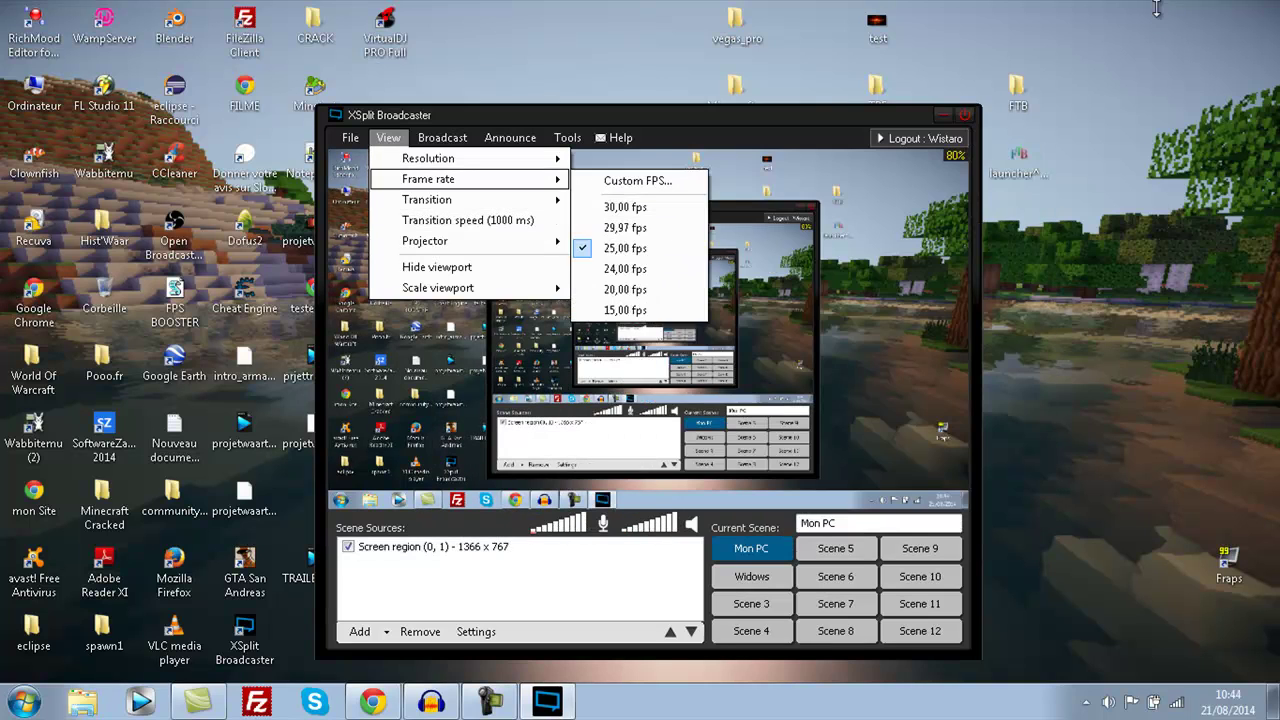
key("Down")
key("Up")
key("Up")
key("Right")
key("Down")
key("Down")
key("Down")
key("Down")
key("Down")
key("Down")
key("Down")
key("Down")
key("Down")
key("Down")
key("Down")
key("Down")
key("Down")
key("Down")
key("Down")
key("Down")
key("Down")
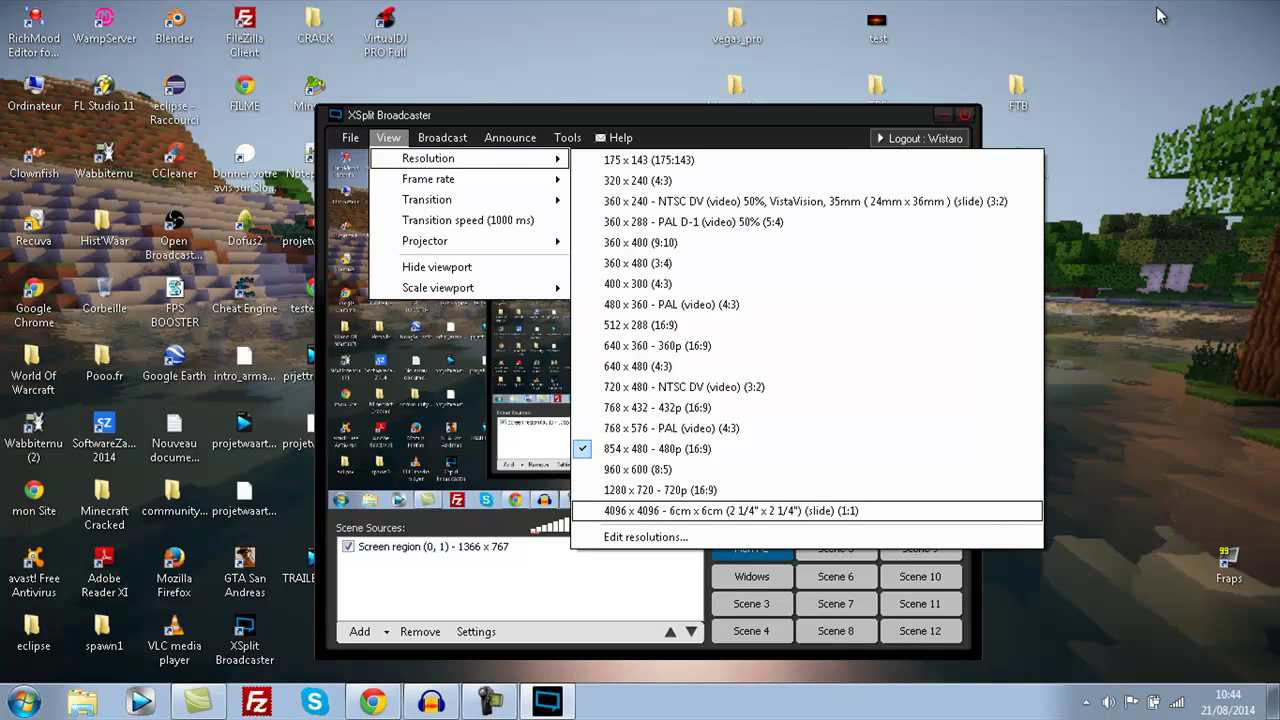
key("Return")
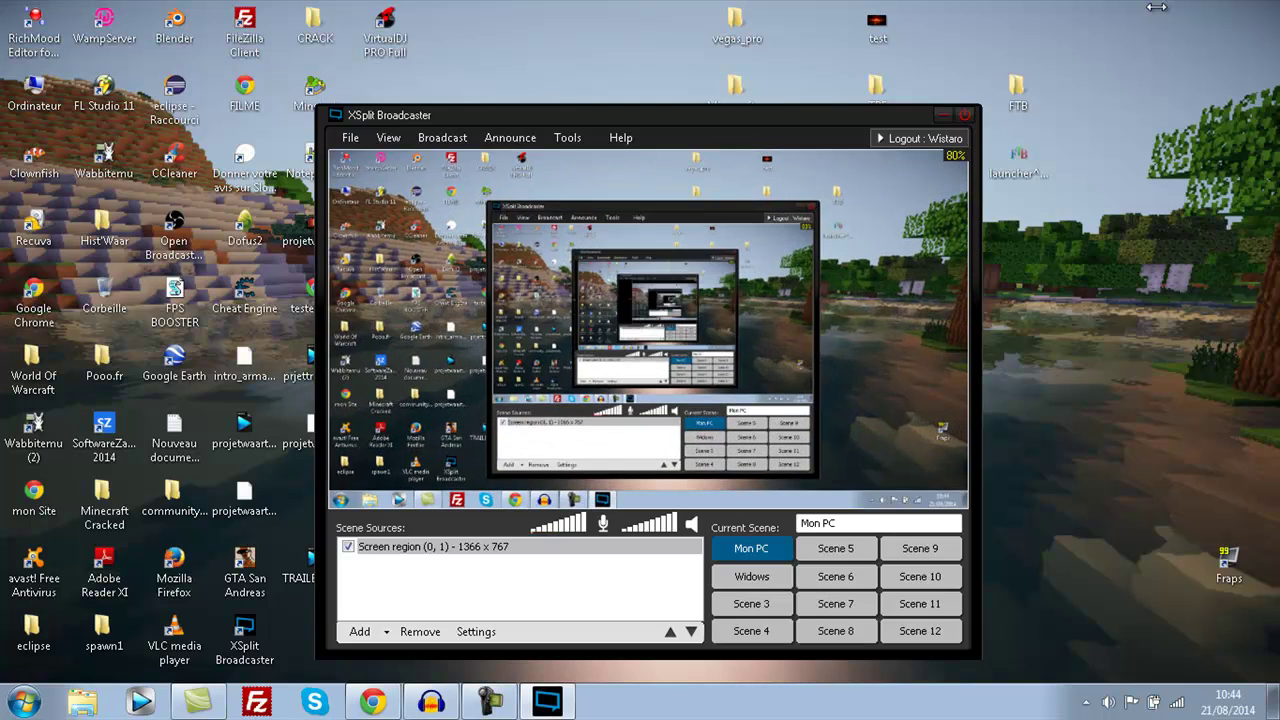
key("alt+v")
key("Right")
key("Left")
key("Down")
key("Right")
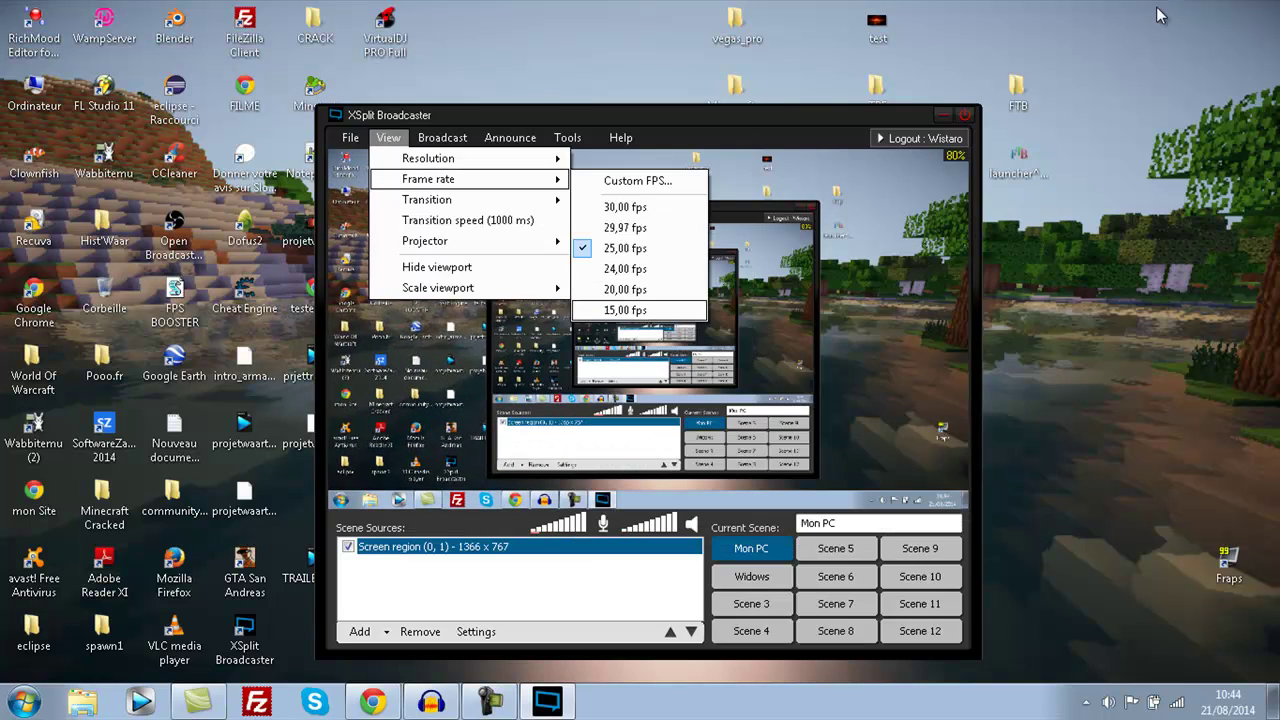
key("Left")
key("Up")
key("Right")
key("Down")
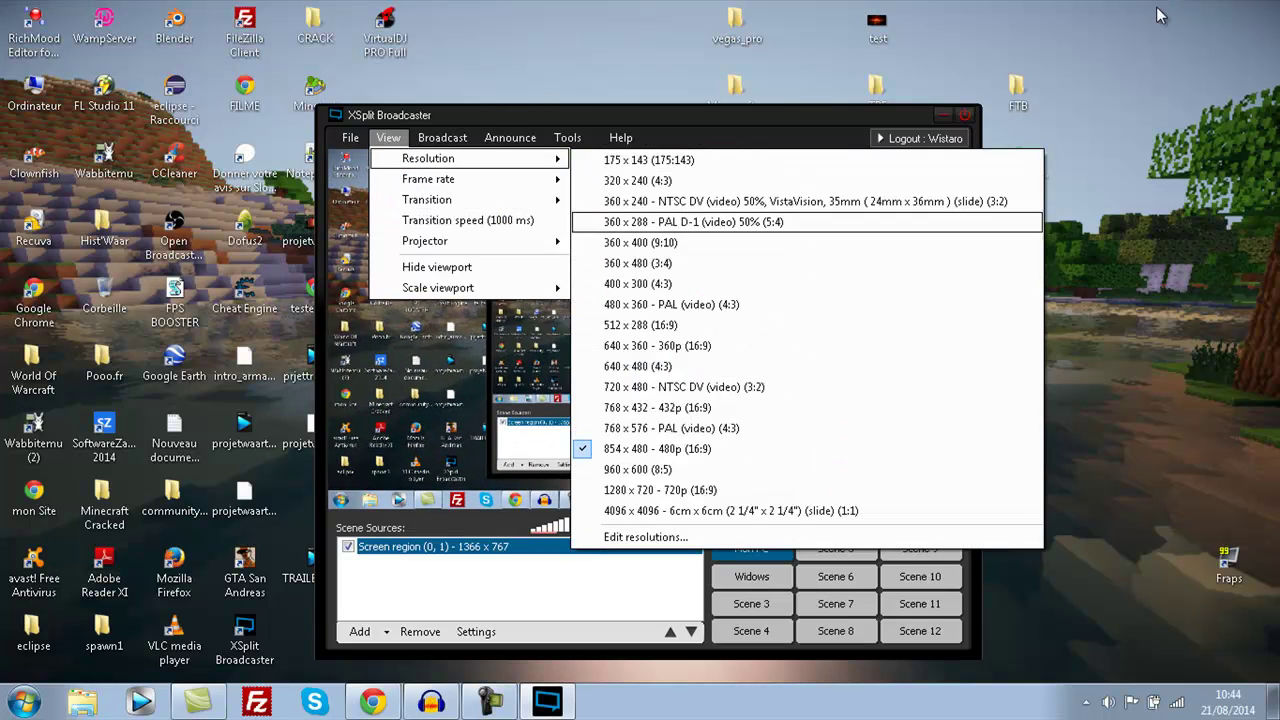
key("Up")
key("Up")
key("Up")
key("Up")
key("Up")
key("Up")
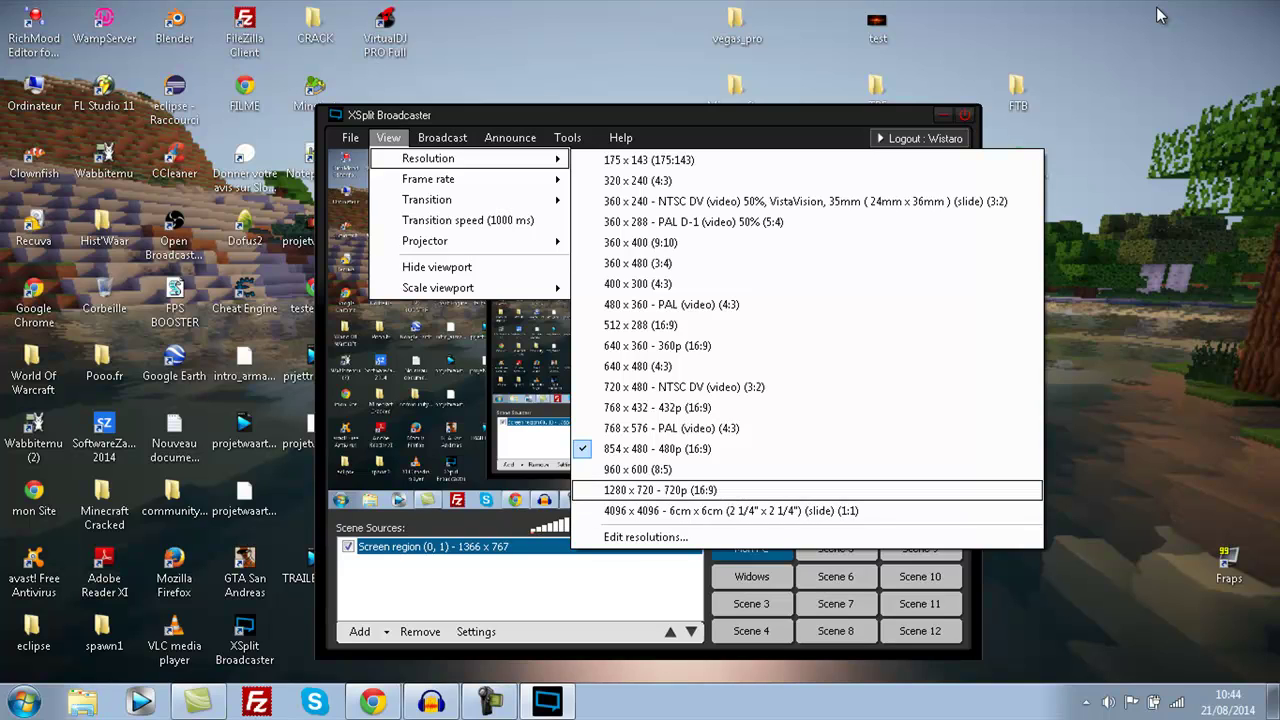
key("Up")
key("Up")
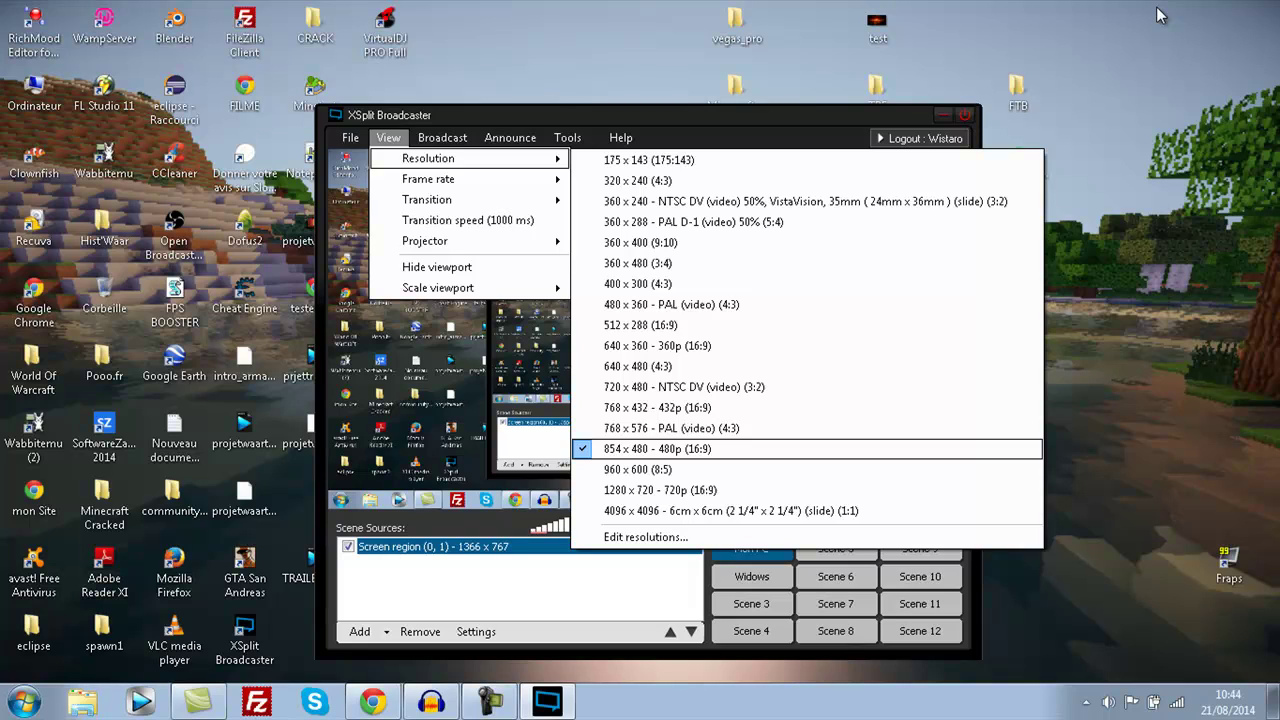
key("Down")
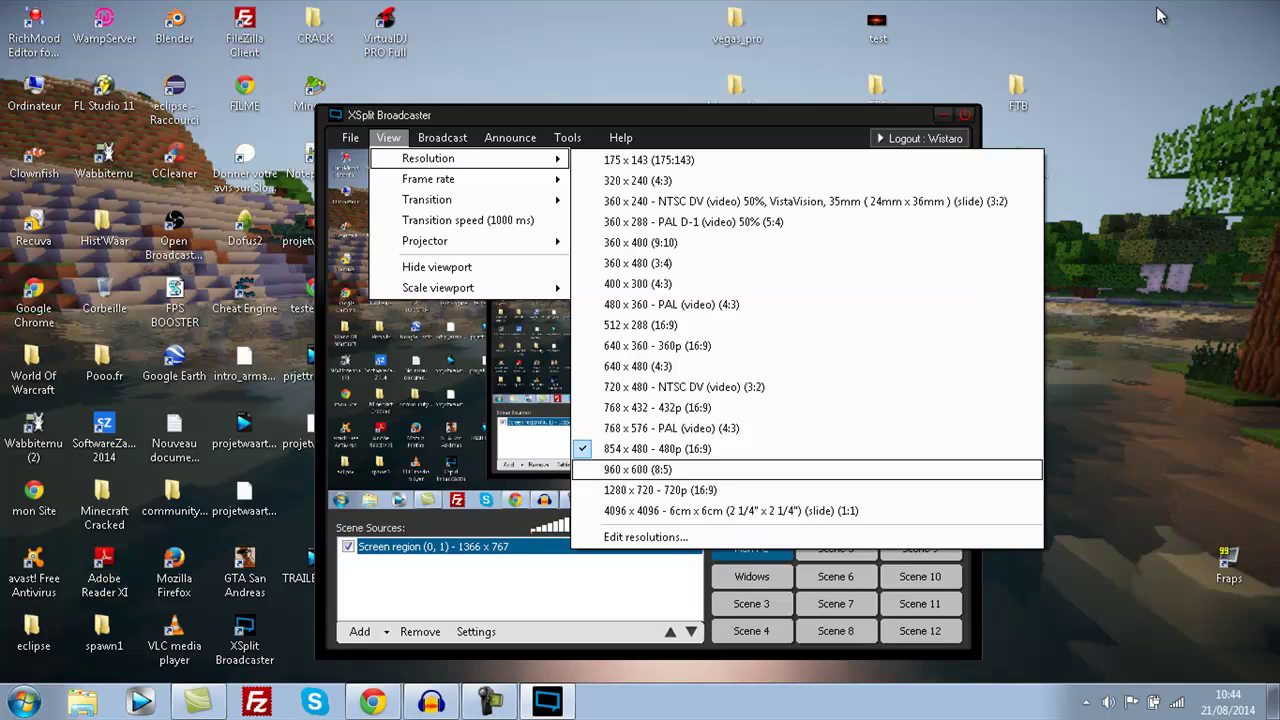
key("Return")
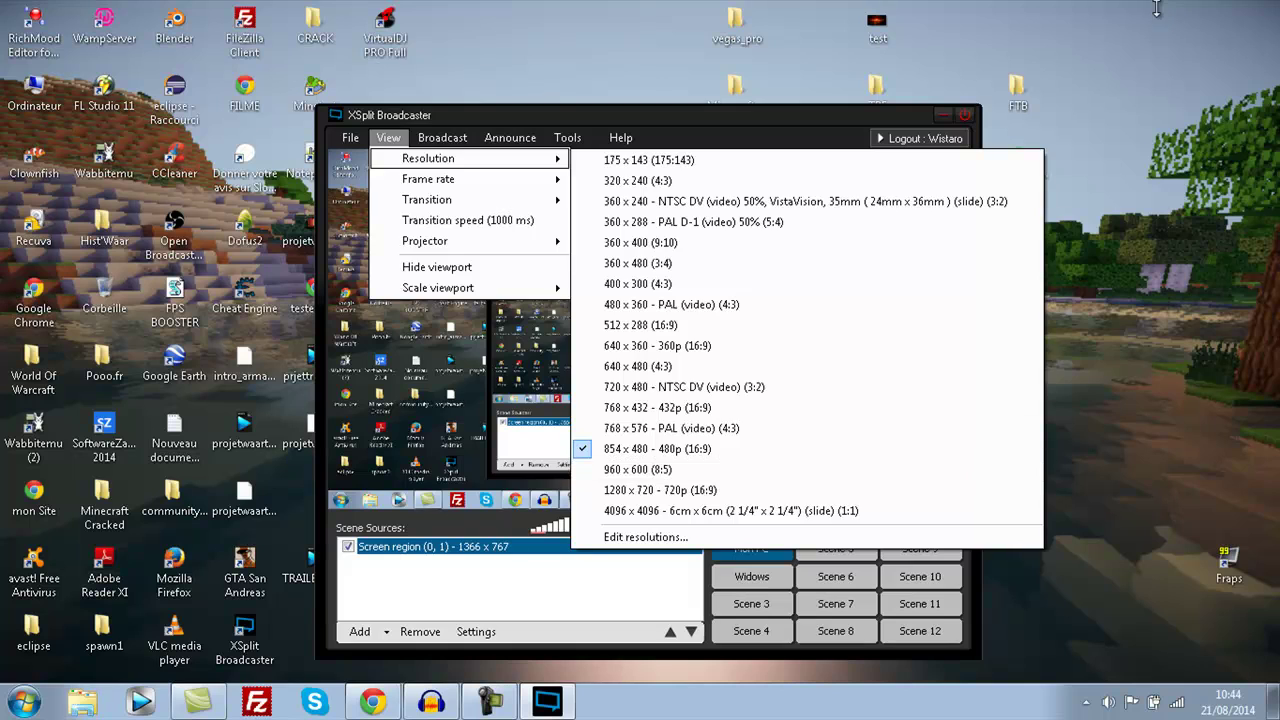
key("alt+v")
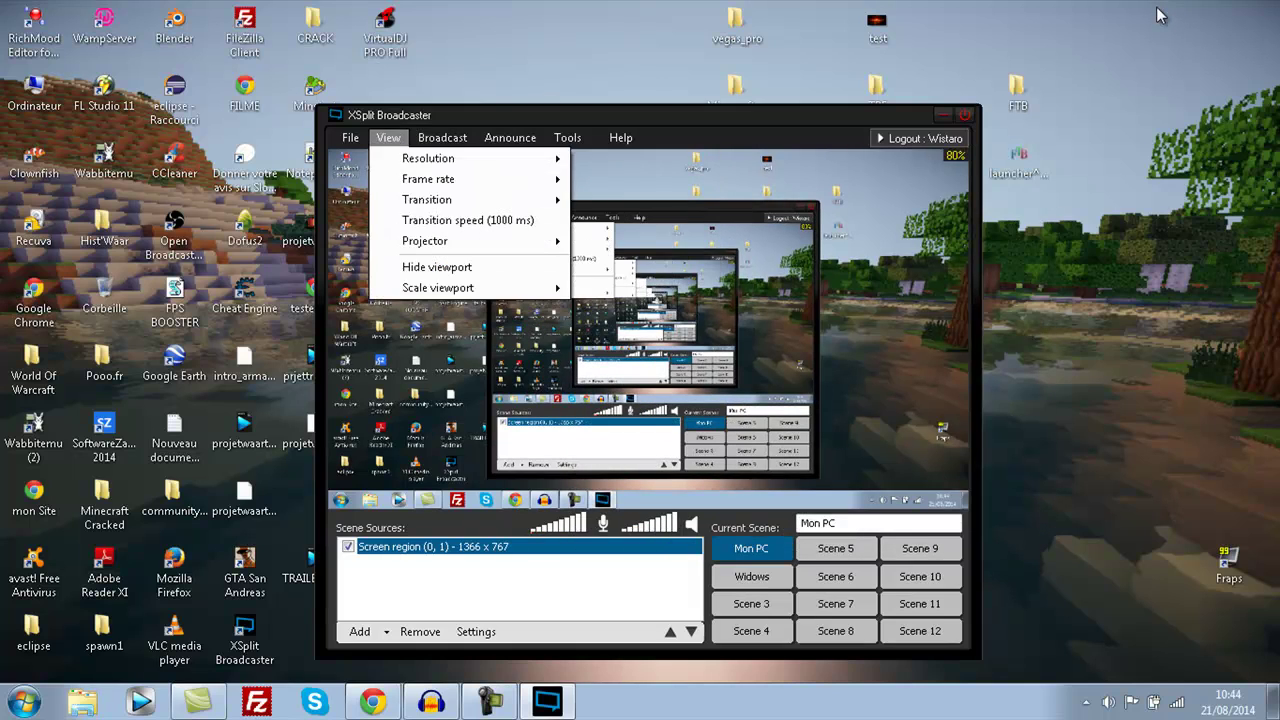
key("Right")
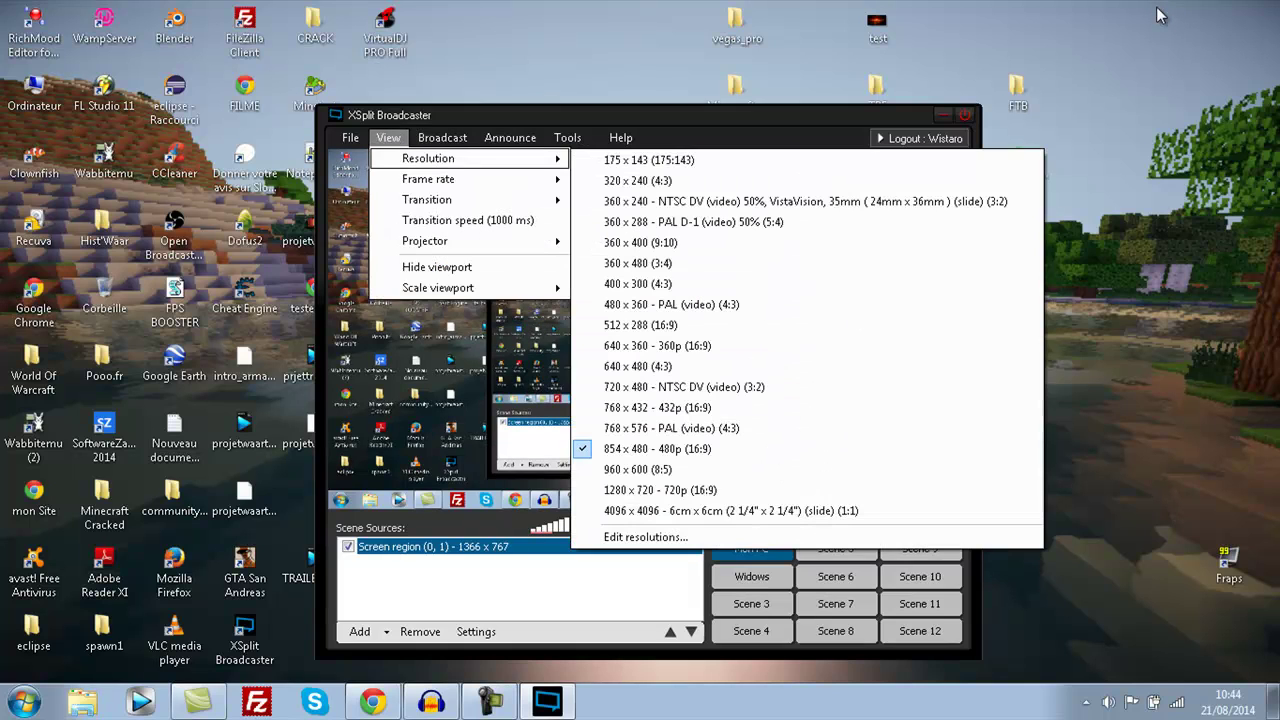
key("Down")
key("Down")
key("Down")
key("Down")
key("Down")
key("Down")
key("Down")
key("Down")
key("Down")
key("Down")
key("Down")
key("Down")
key("Down")
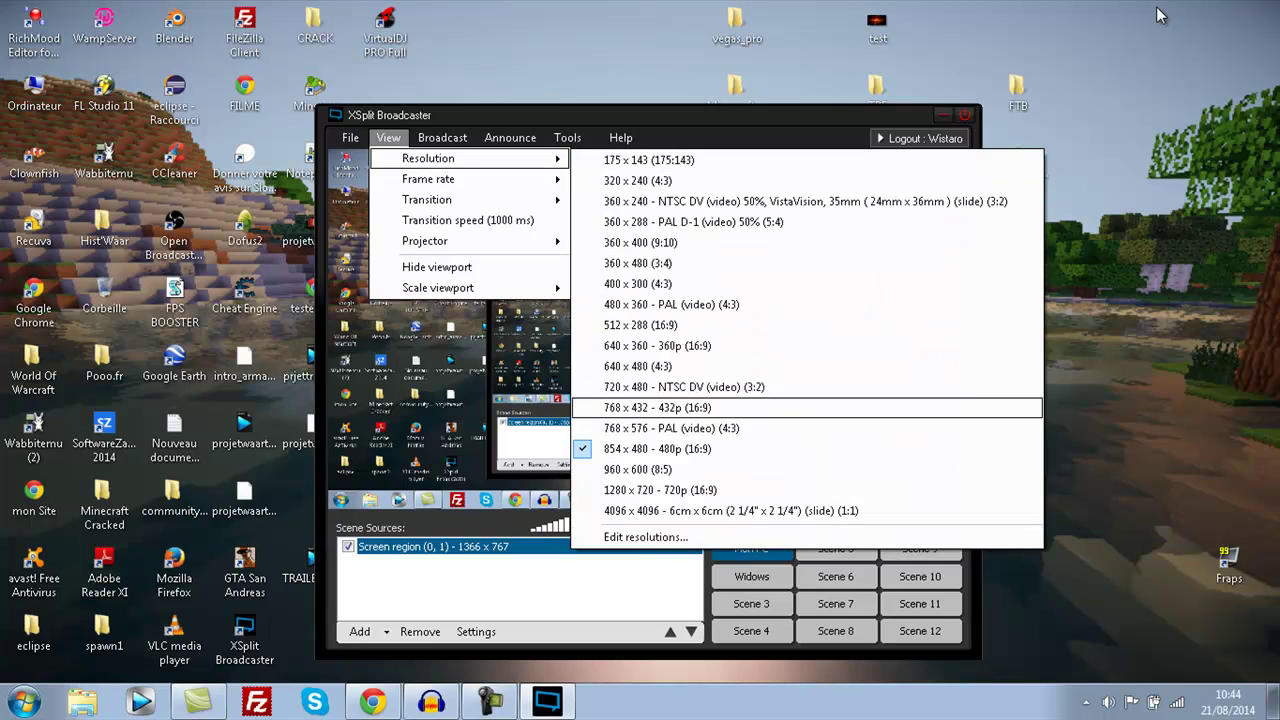
key("Down")
key("Down")
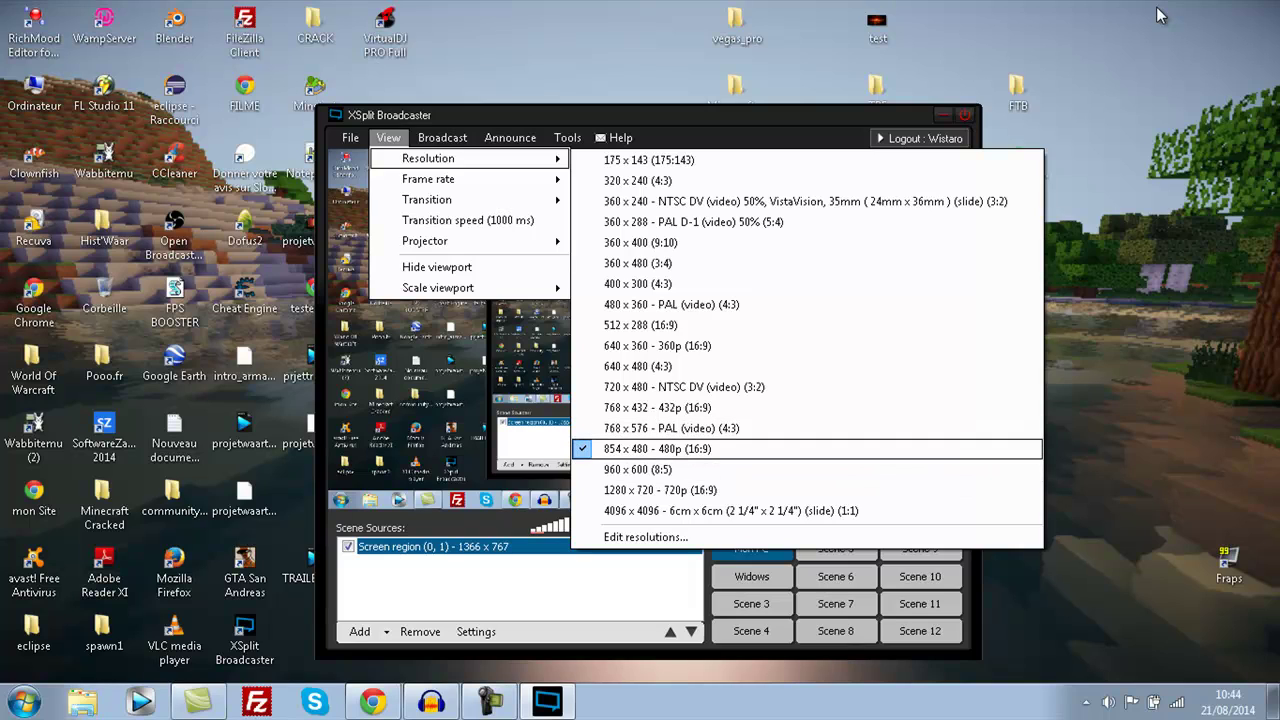
key("Down")
key("Down")
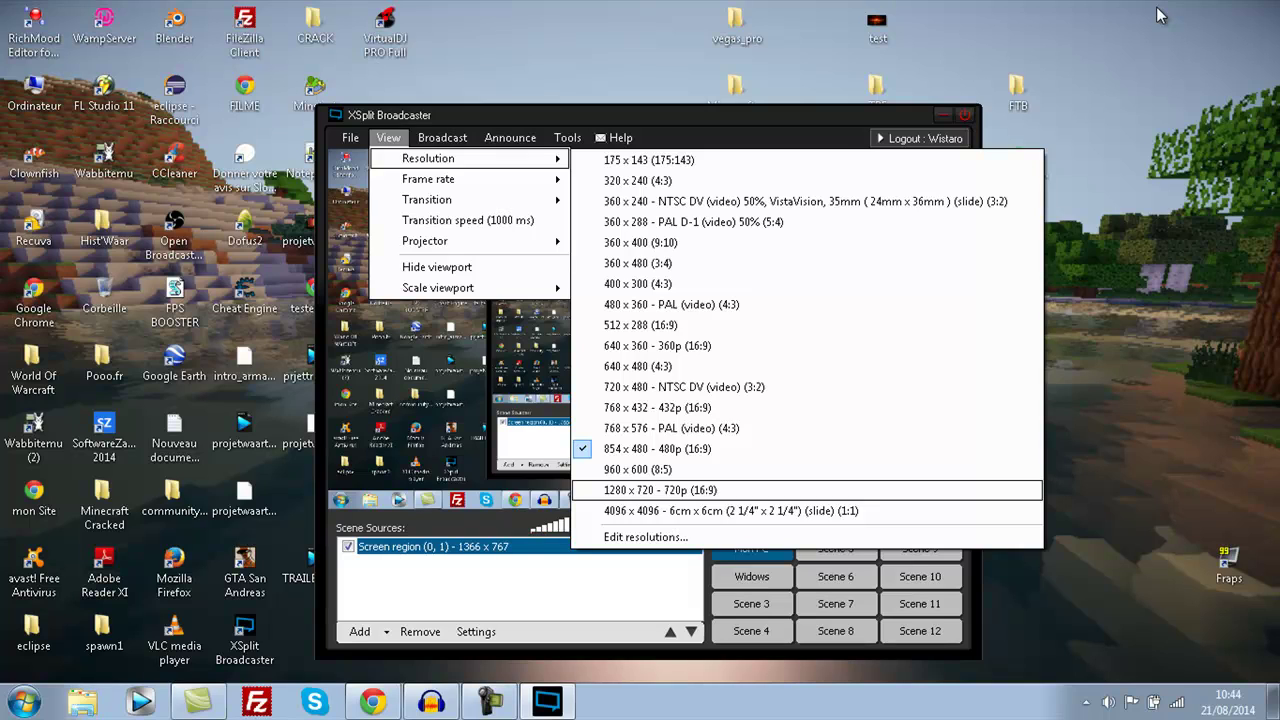
key("Up")
key("Up")
key("Up")
key("Up")
key("Up")
key("Up")
key("Up")
key("Up")
key("Down")
key("Down")
key("Down")
key("Down")
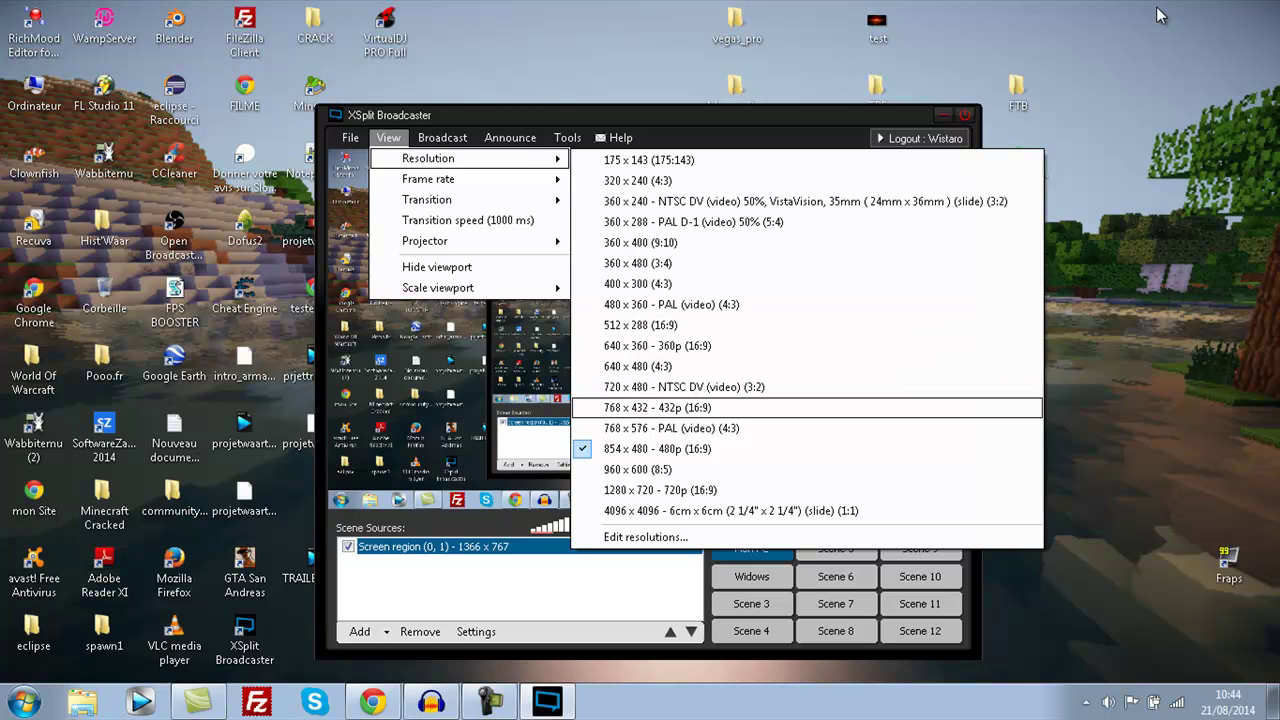
key("Up")
key("Up")
key("Up")
key("Up")
key("Up")
key("Up")
key("Up")
key("Up")
key("Up")
key("Up")
key("Up")
key("Up")
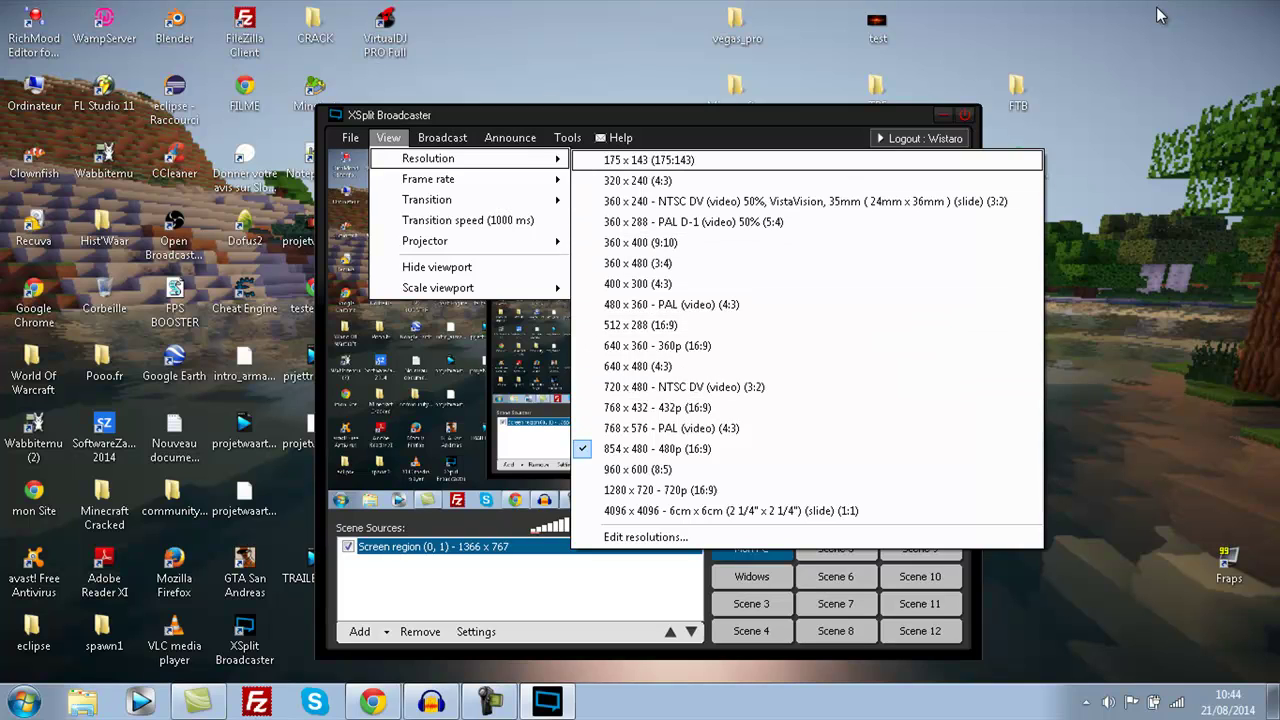
key("Left")
key("Down")
key("Down")
key("Down")
key("Down")
key("Down")
key("Down")
key("Right")
key("Down")
key("Down")
key("Return")
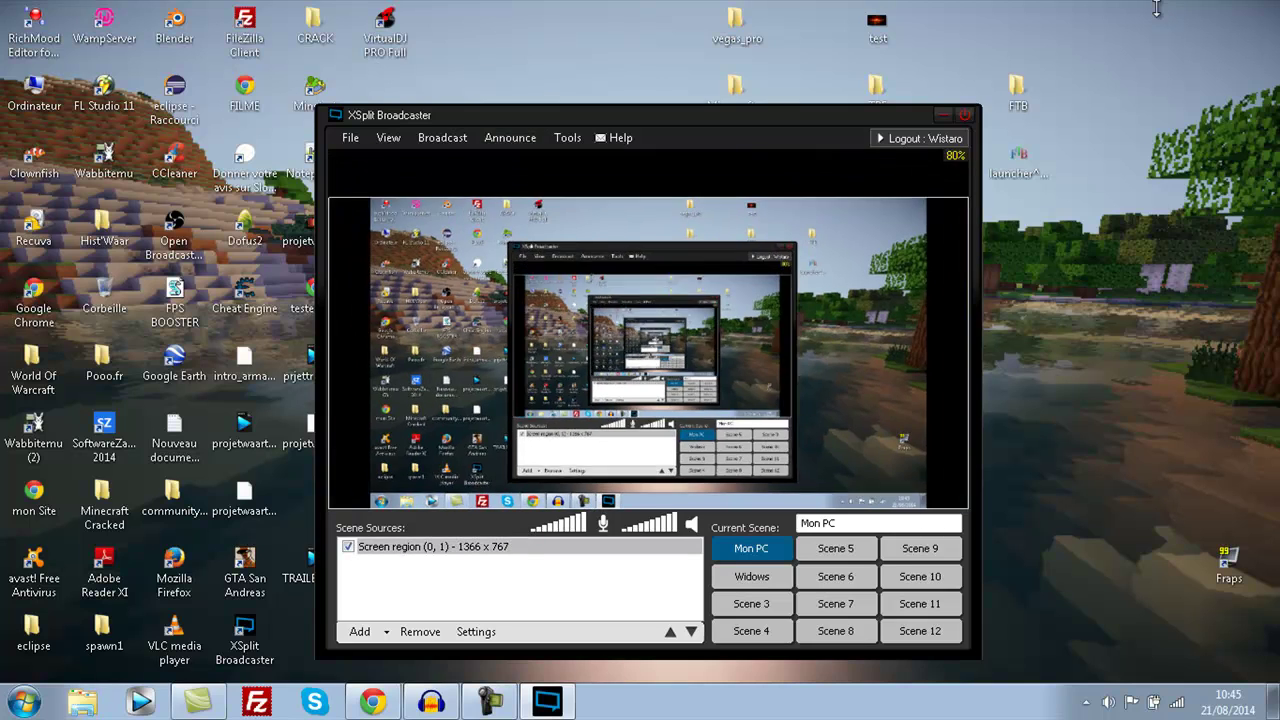
- Review the View > Frame rate choices from 30 to 15 fps, keeping 25 fps
key("Left")
key("Left")
key("Down")
key("Down")
key("Down")
key("Right")
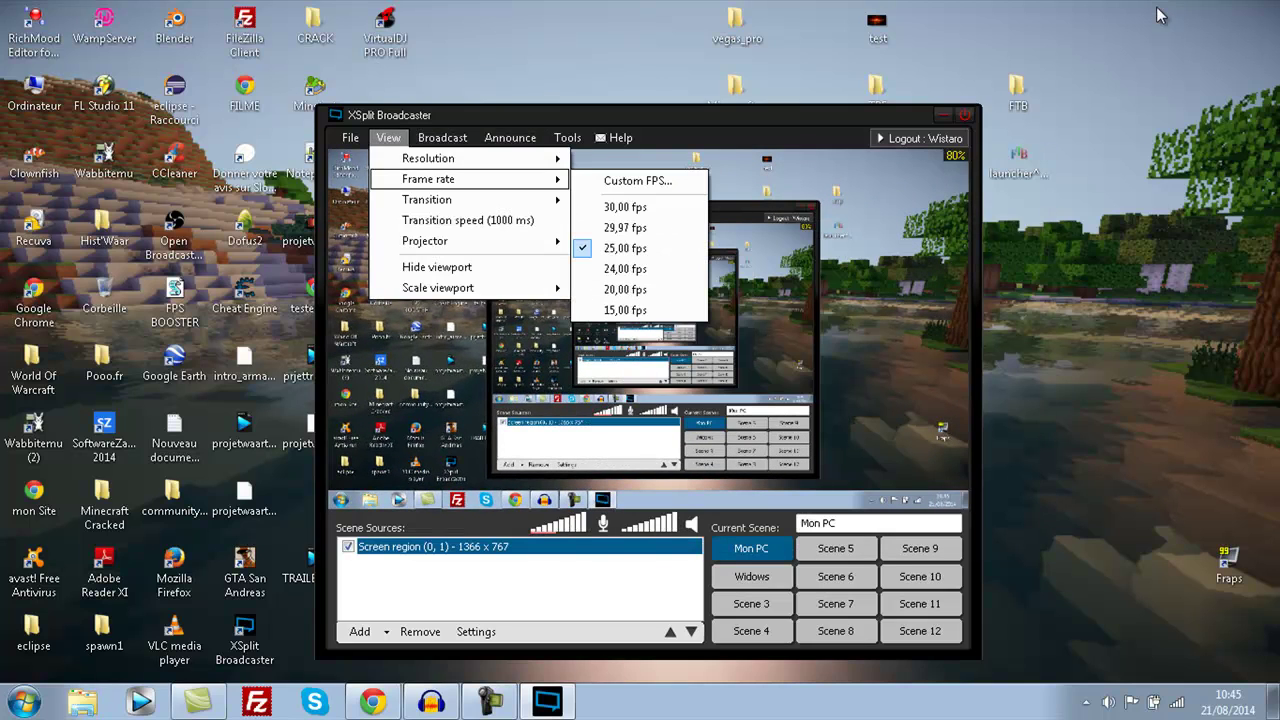
key("Down")
key("Down")
key("Down")
key("Down")
key("Down")
key("Down")
key("Up")
key("Up")
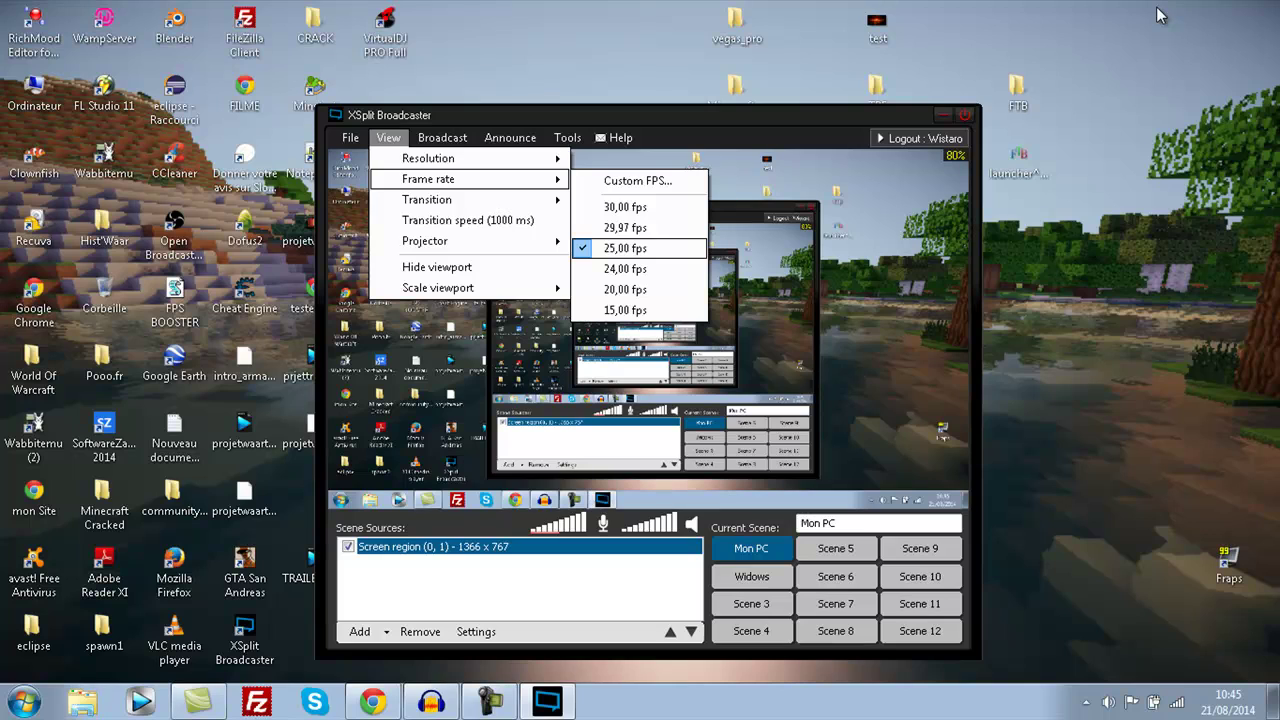
key("Up")
key("Up")
key("Down")
key("Down")
key("Down")
key("Down")
key("Down")
key("Up")
key("Up")
key("Up")
key("Left")
key("Up")
key("Down")
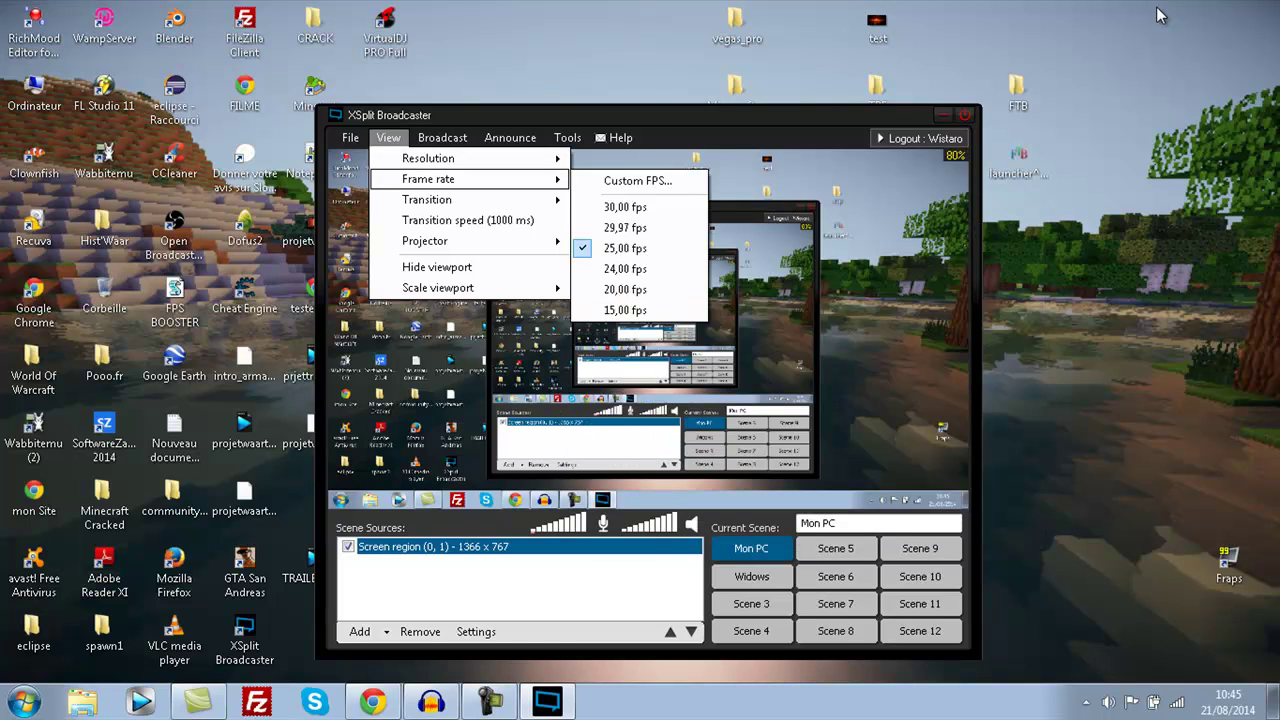
key("Down")
- Set the scene transition to Hole
key("Up")
key("Up")
key("Up")
key("Up")
key("Up")
key("Up")
key("Up")
key("Up")
key("Up")
key("Up")
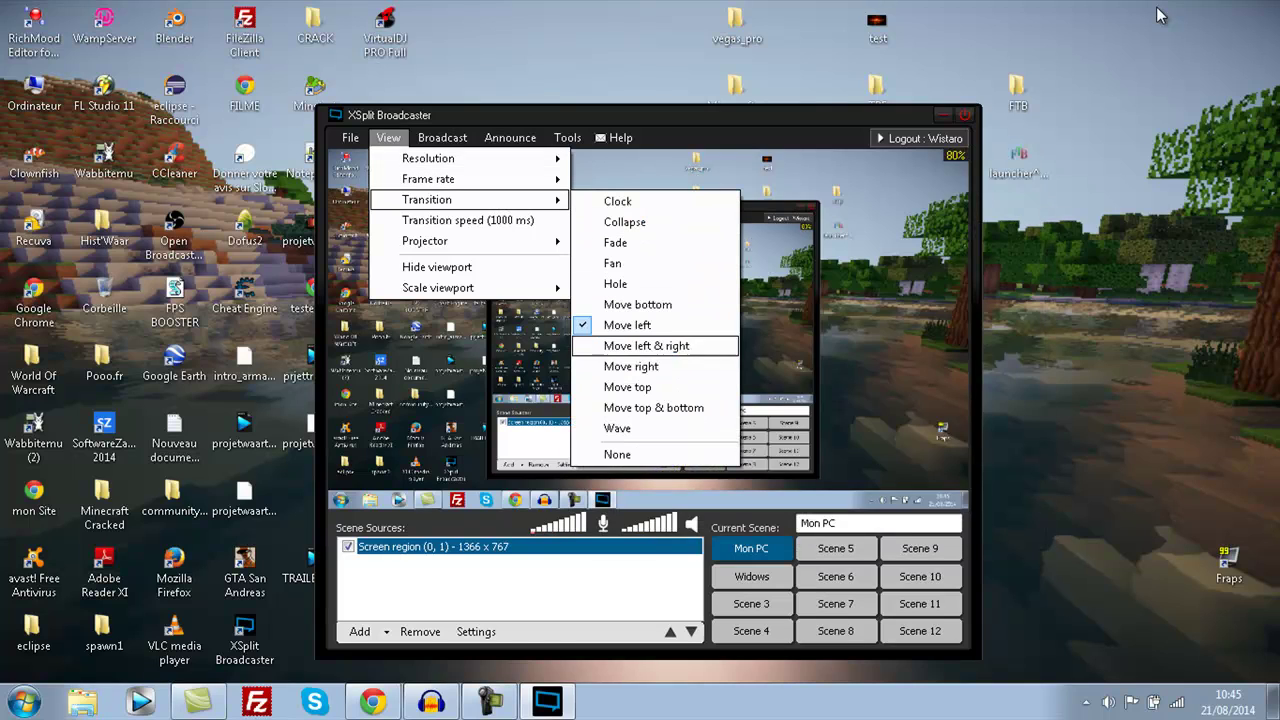
key("Down")
key("Return")
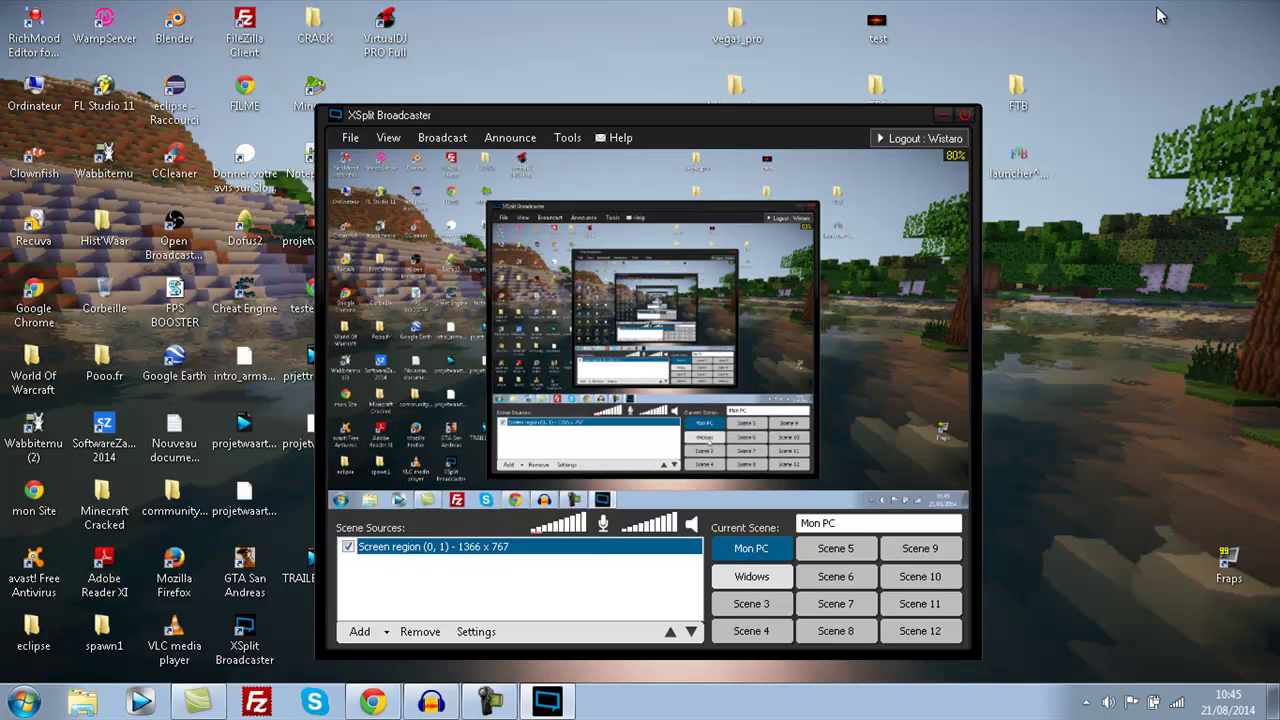
- Test the Hole transition by switching between Widows and Mon PC repeatedly, ending on Mon PC
key("Down")
key("Up")
key("Down")
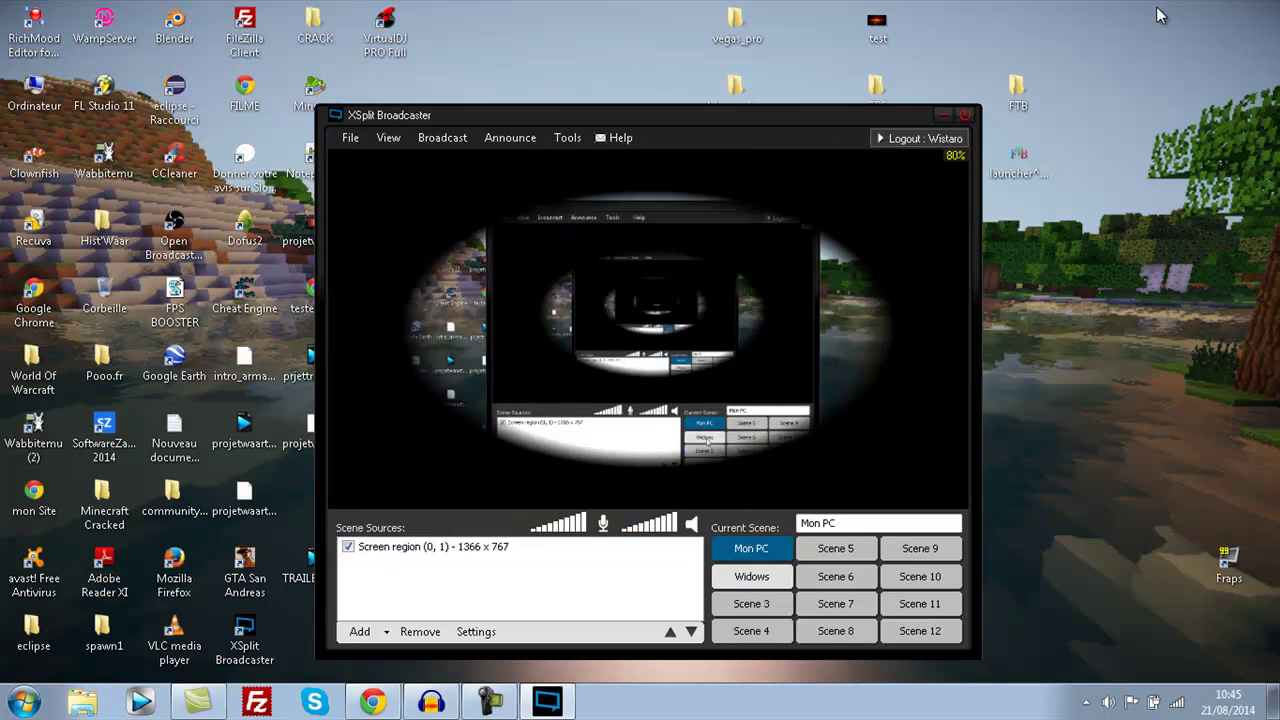
key("Up")
key("Down")
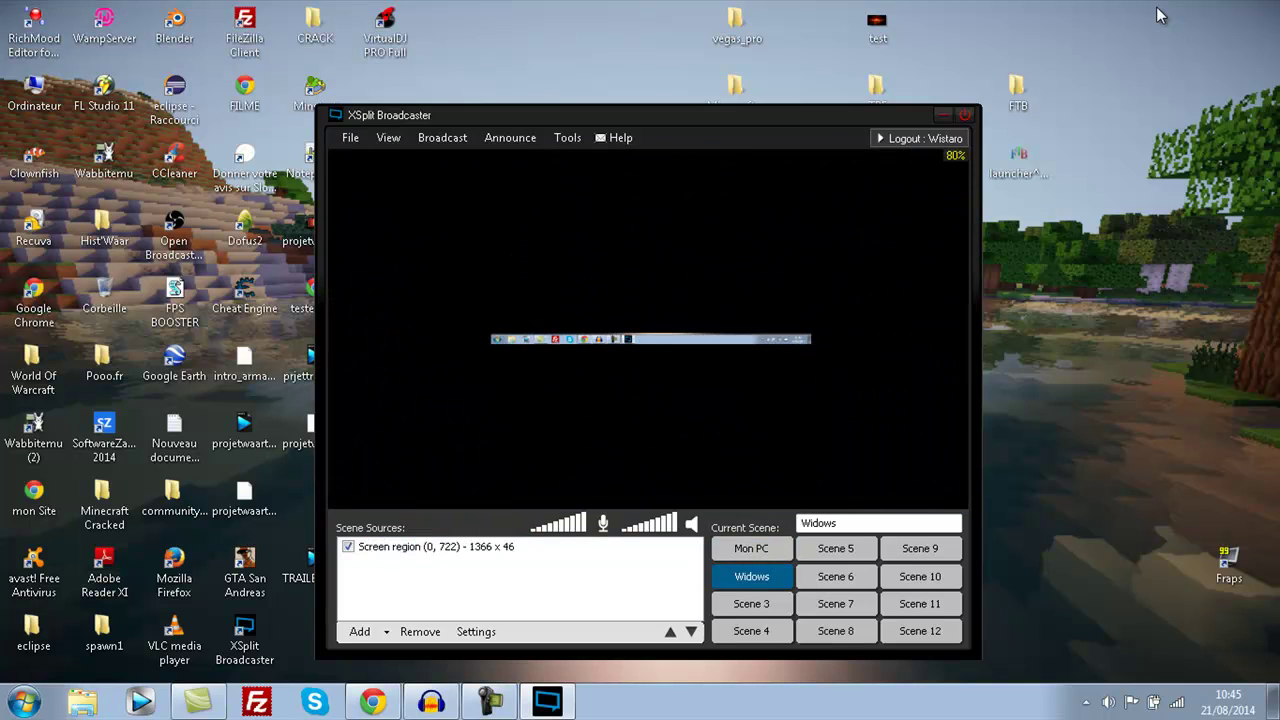
key("Up")
key("Down")
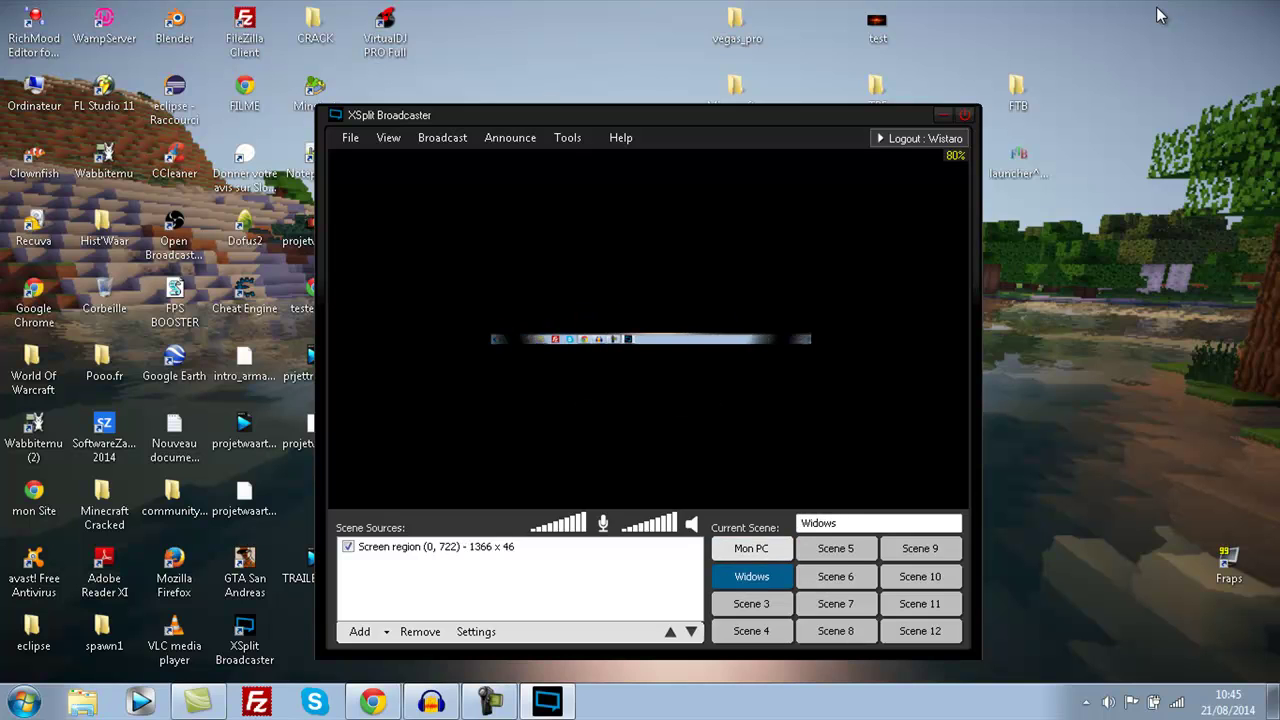
key("Up")
key("Down")
key("Up")
- Hide the preview viewport from the View menu, then show it again
key("alt+v")
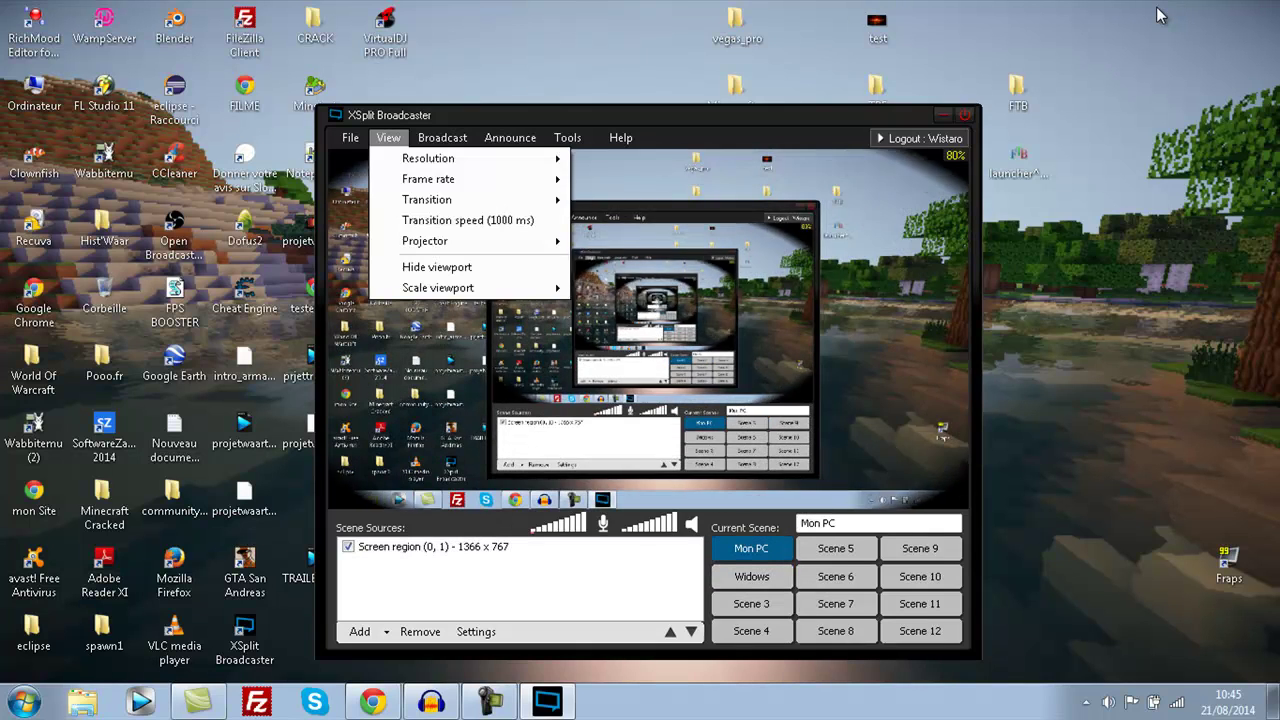
key("Down")
key("Down")
key("Down")
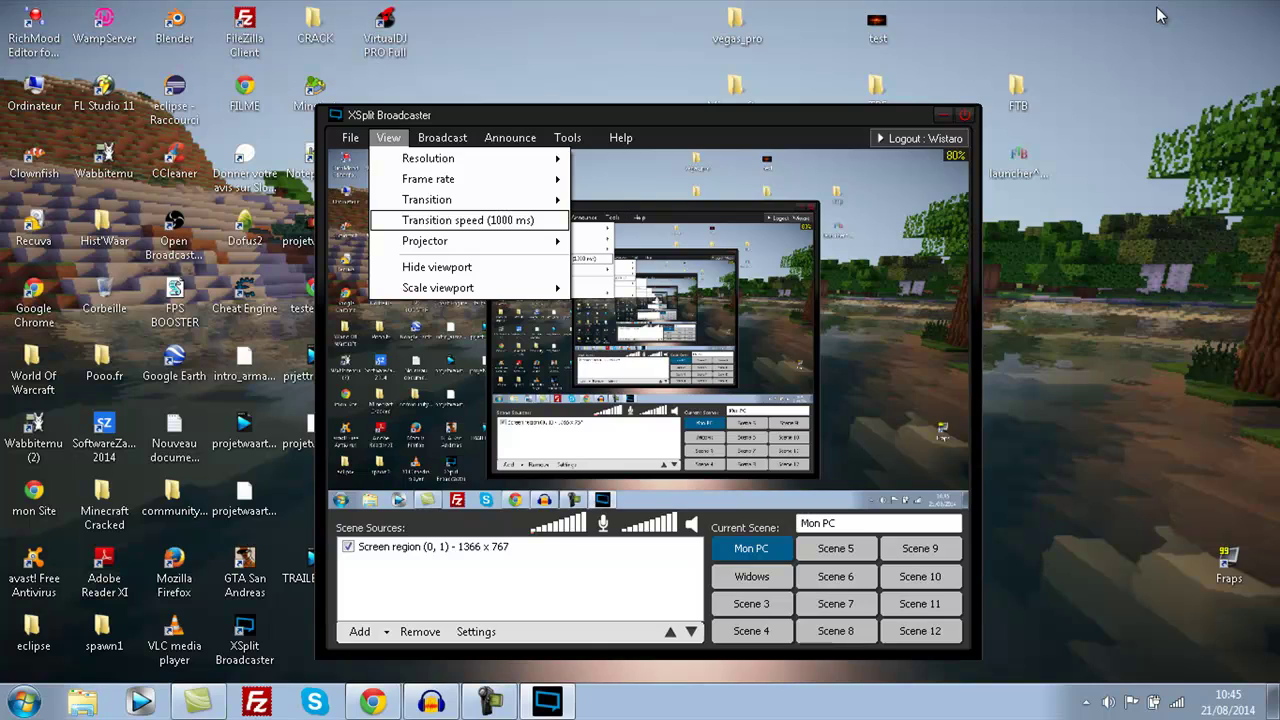
key("Down")
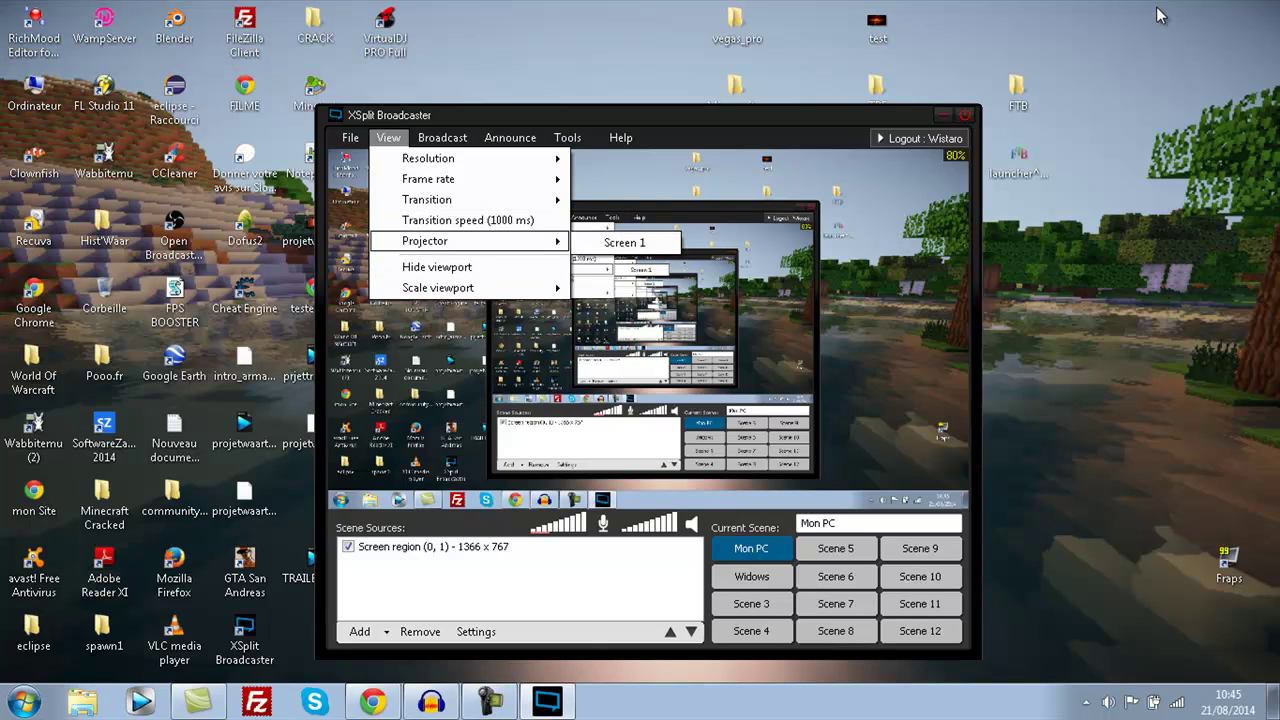
key("Down")
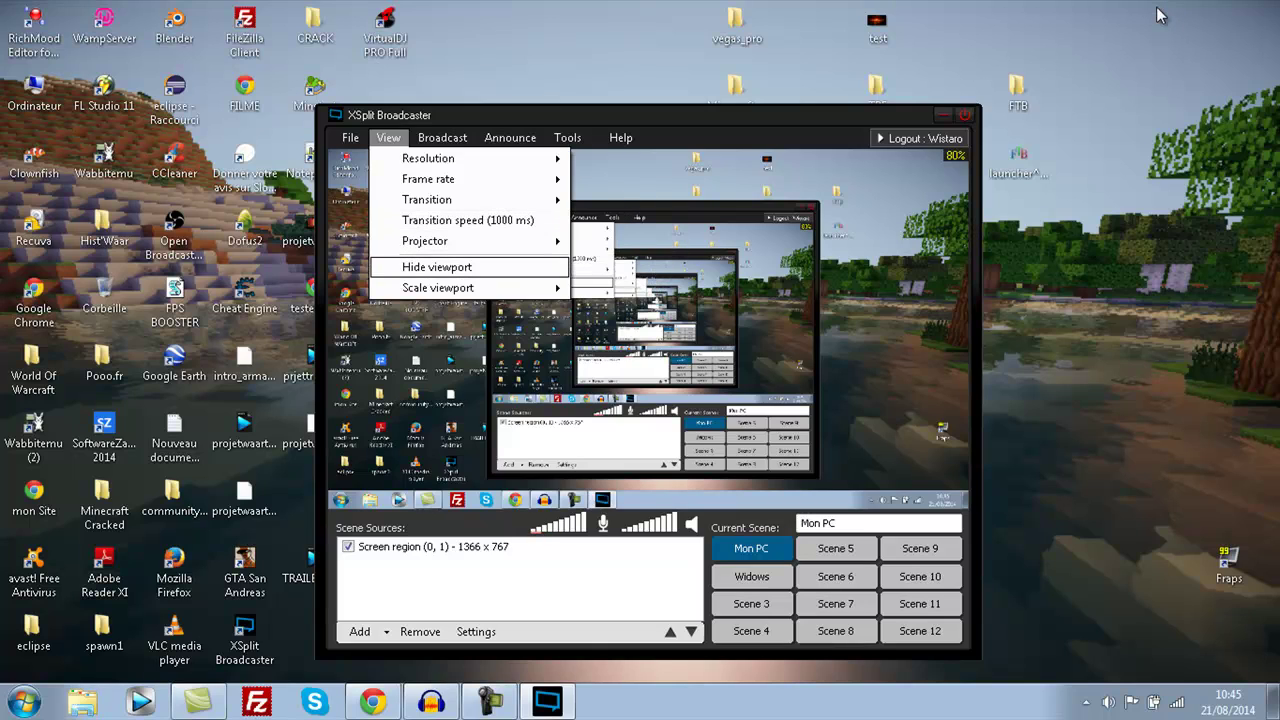
key("Return")
key("alt+v")
key("Down")
key("Down")
key("Down")
key("Down")
key("Down")
key("Return")
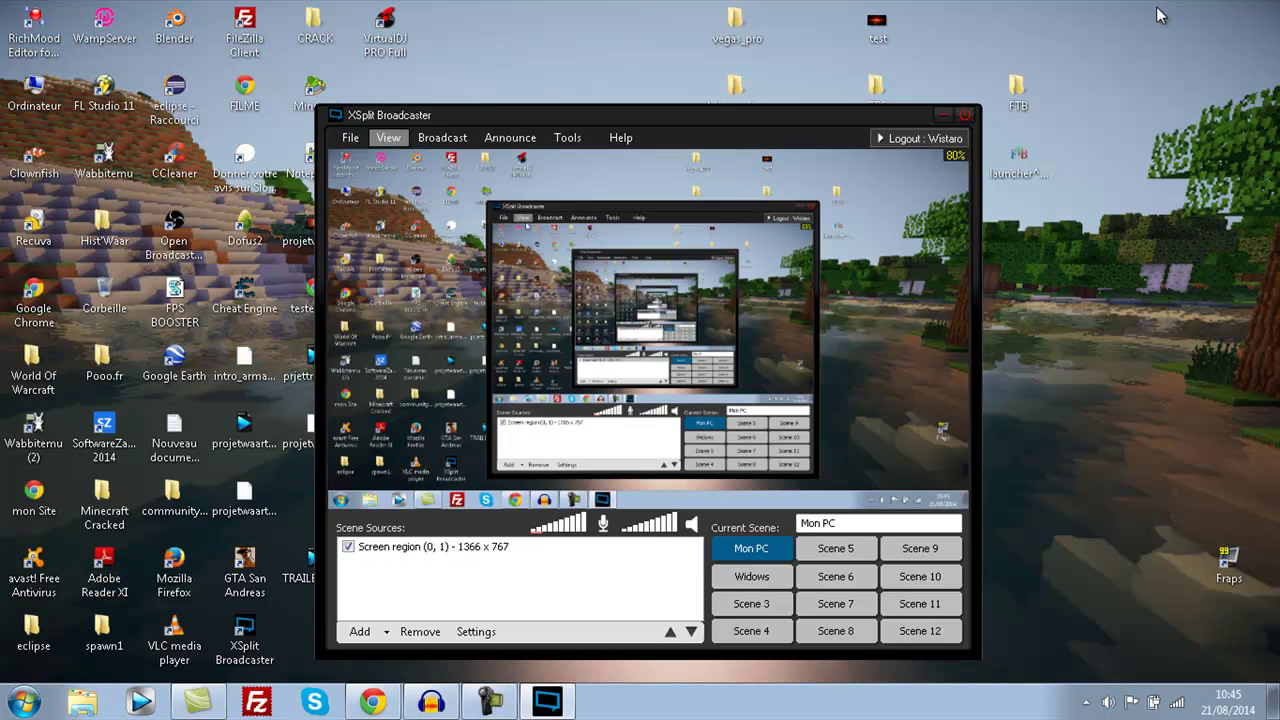
- Set the viewport scale to 20%, then switch it to a larger scale
key("alt+v")
key("Down")
key("Down")
key("Down")
key("Down")
key("Down")
key("Down")
key("Down")
key("Right")
key("Down")
key("Down")
key("Down")
key("Down")
key("Down")
key("Down")
key("Down")
key("Down")
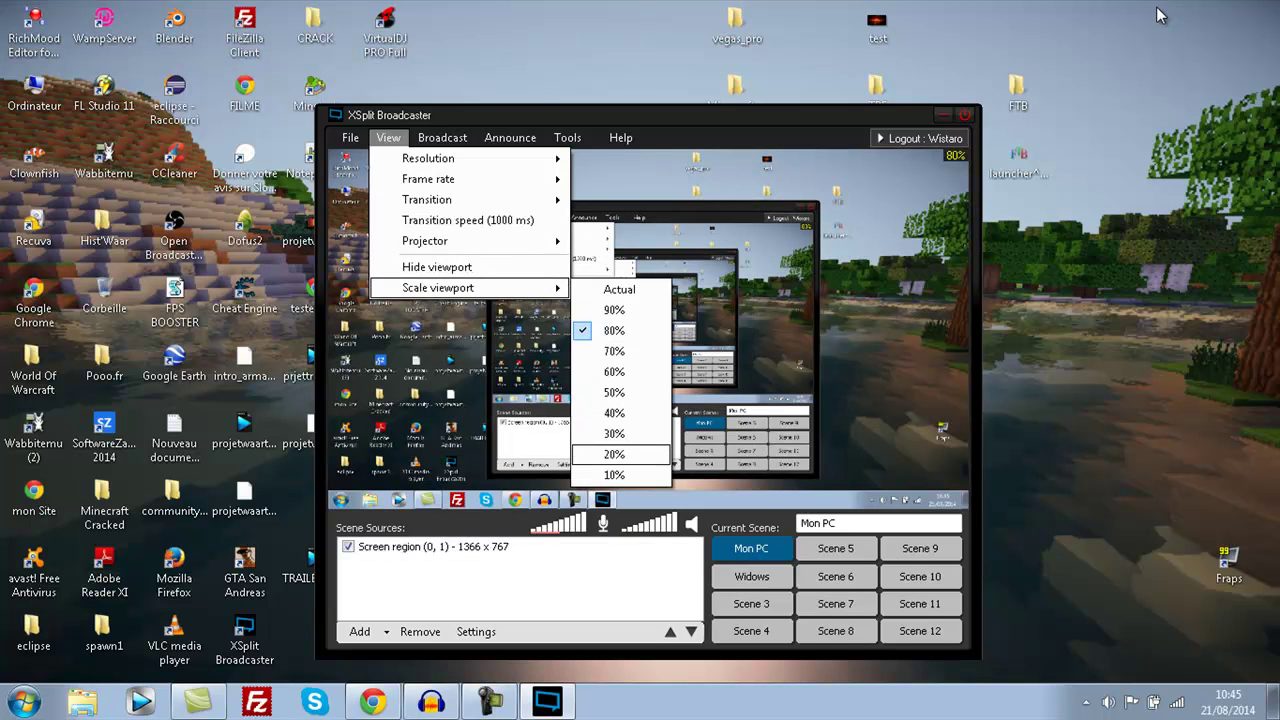
key("Return")
key("alt+v")
key("Down")
key("Down")
key("Down")
key("Down")
key("Down")
key("Down")
key("Down")
key("Right")
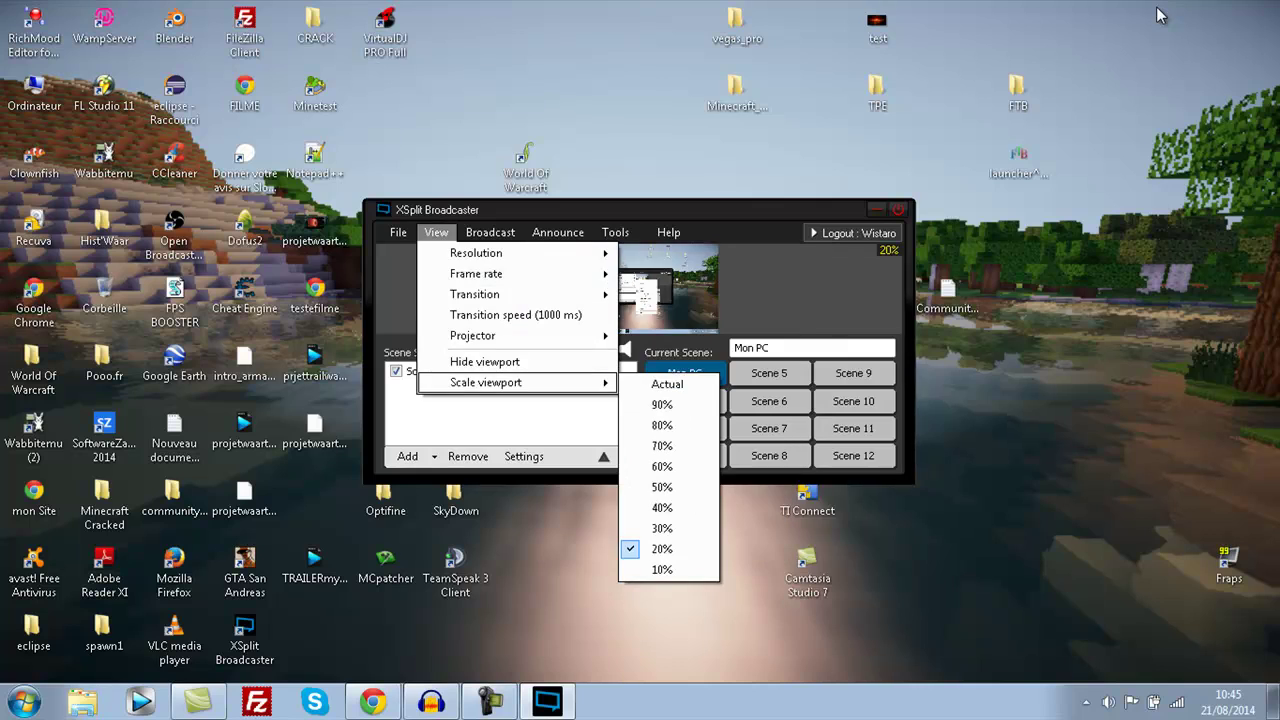
key("Down")
key("Return")
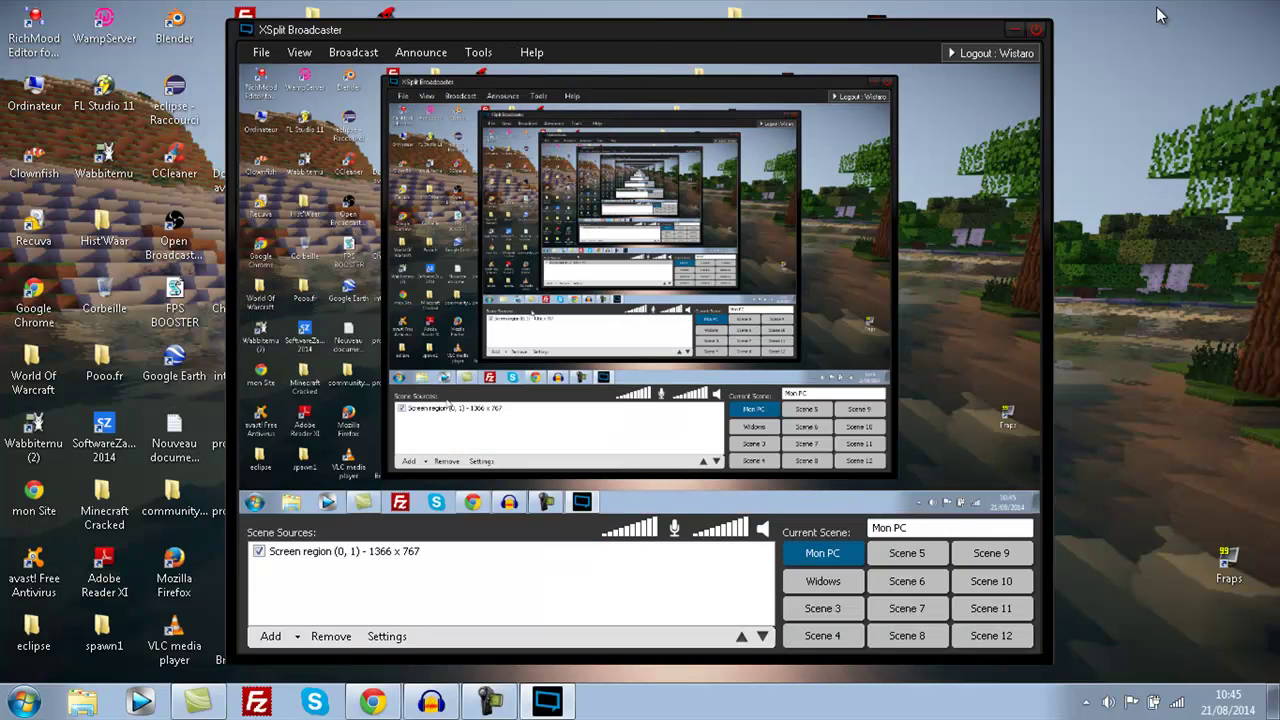
key("alt+v")
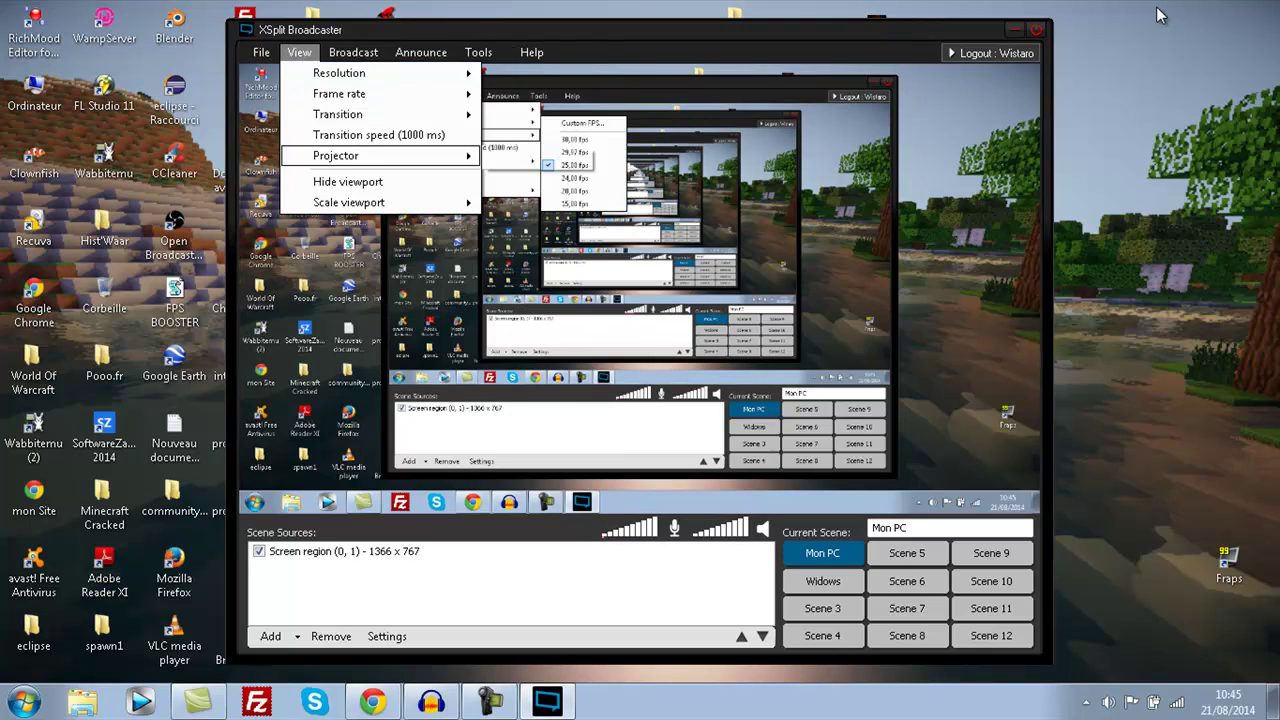
- Save the current presentation as windows+pc
key("Right")
key("Left")
key("Left")
key("Down")
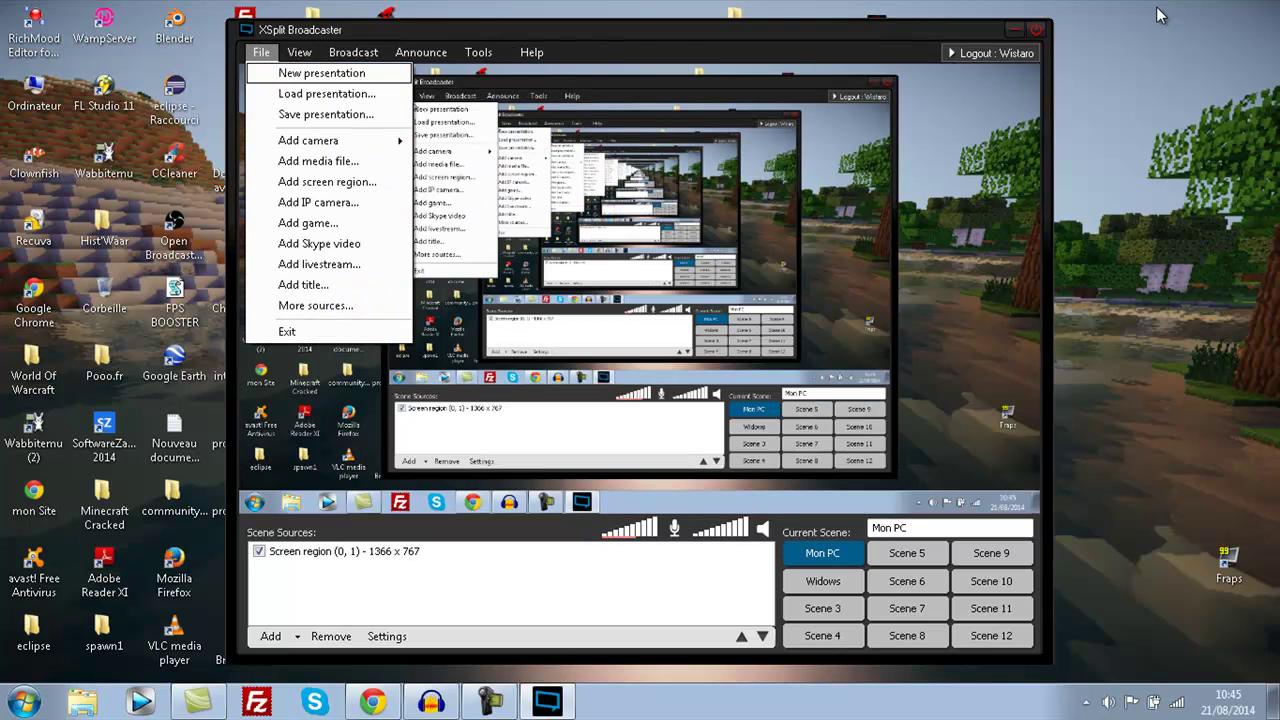
key("Down")
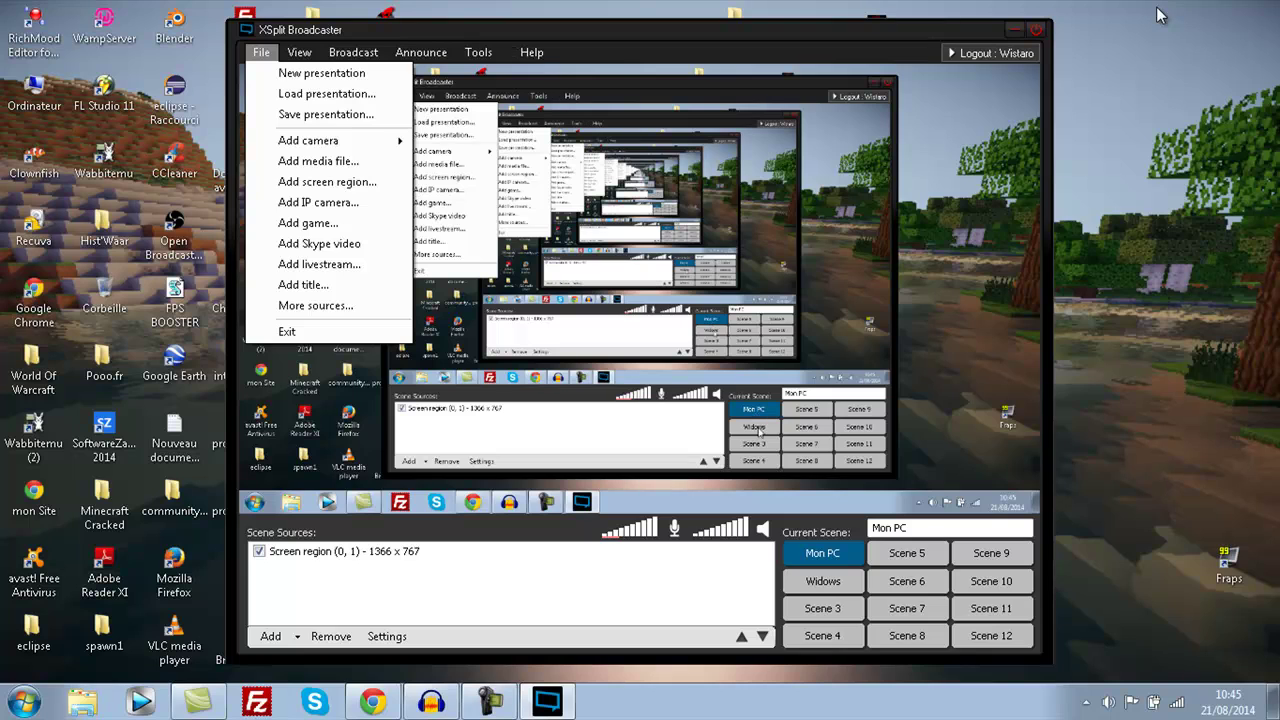
key("Up")
key("Up")
key("Up")
key("Up")
key("Up")
key("Up")
key("Up")
key("Up")
key("Up")
key("Up")
key("Up")
key("Up")
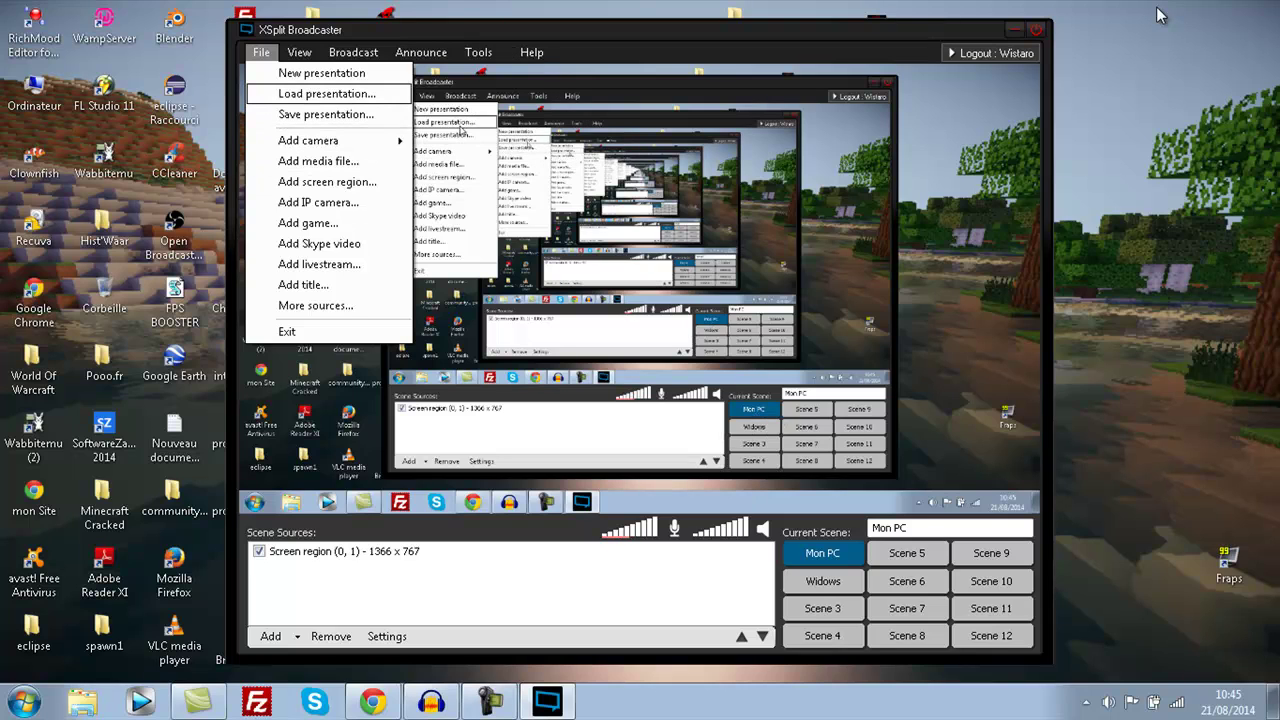
key("Down")
key("Escape")
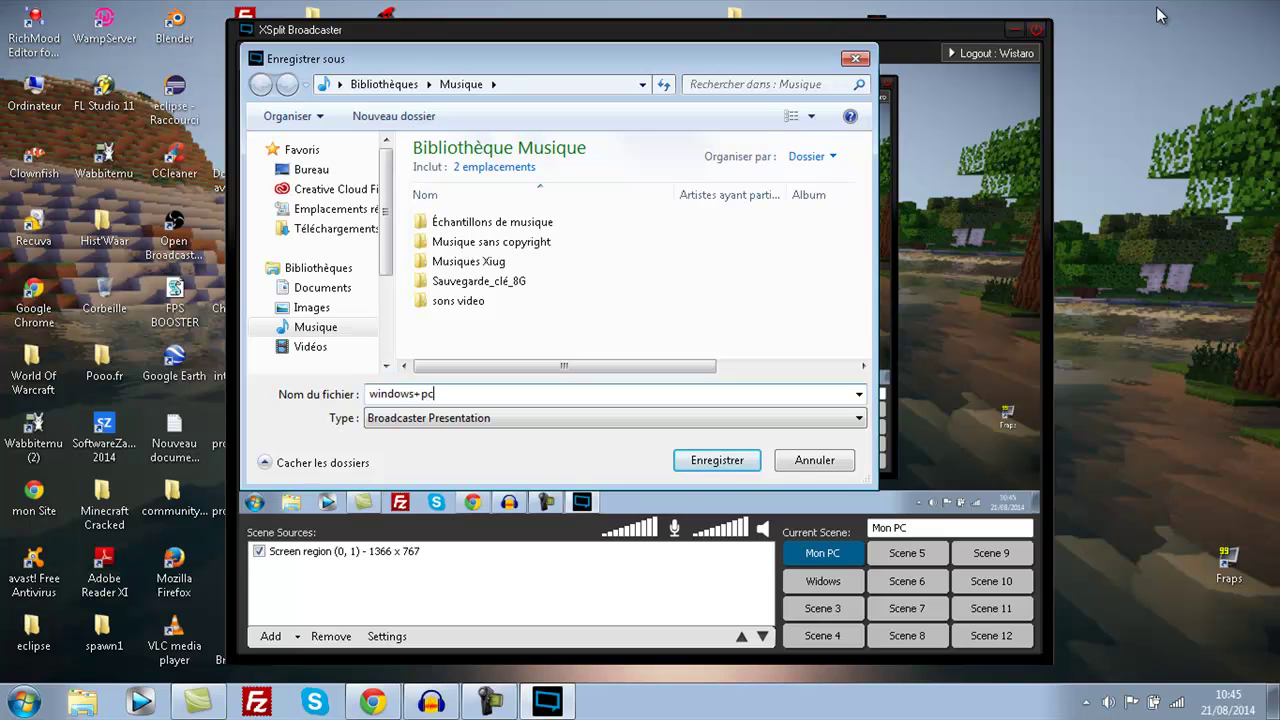
key("Return")
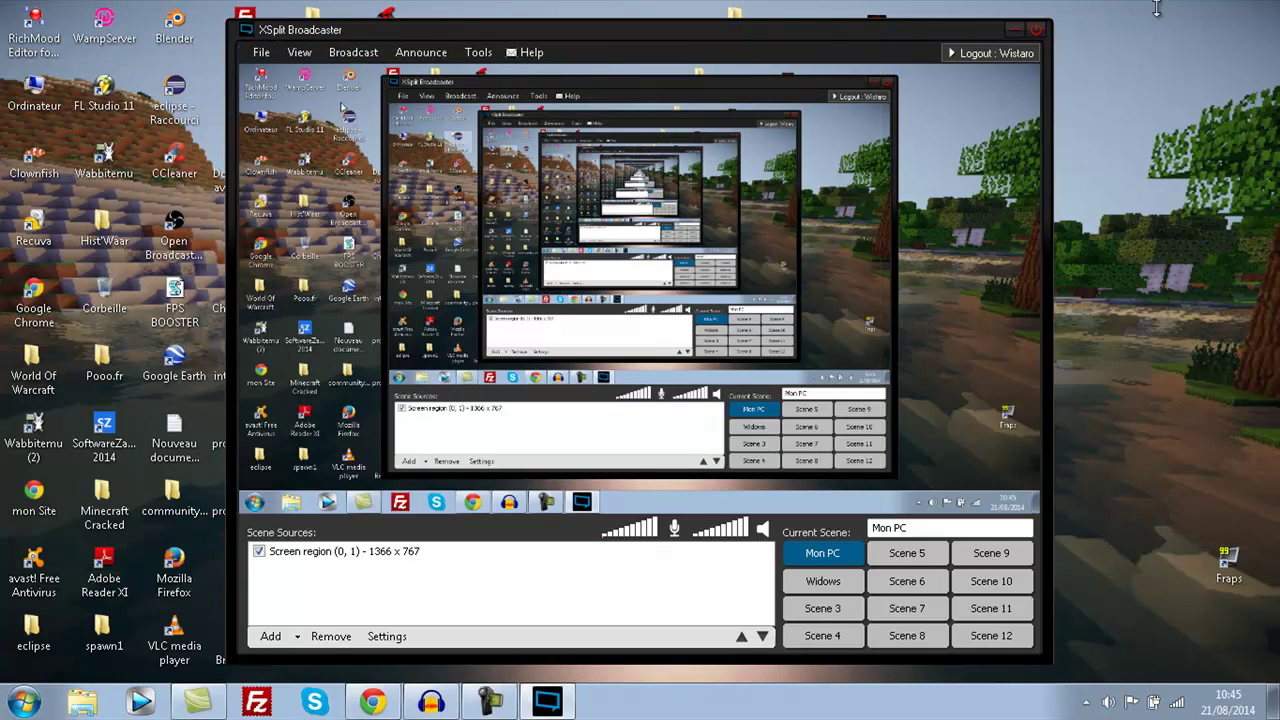
- Load the windows+pc.BPres presentation from the Ouvrir dialog
key("alt+f")
key("Down")
key("Return")
key("shift+Tab")
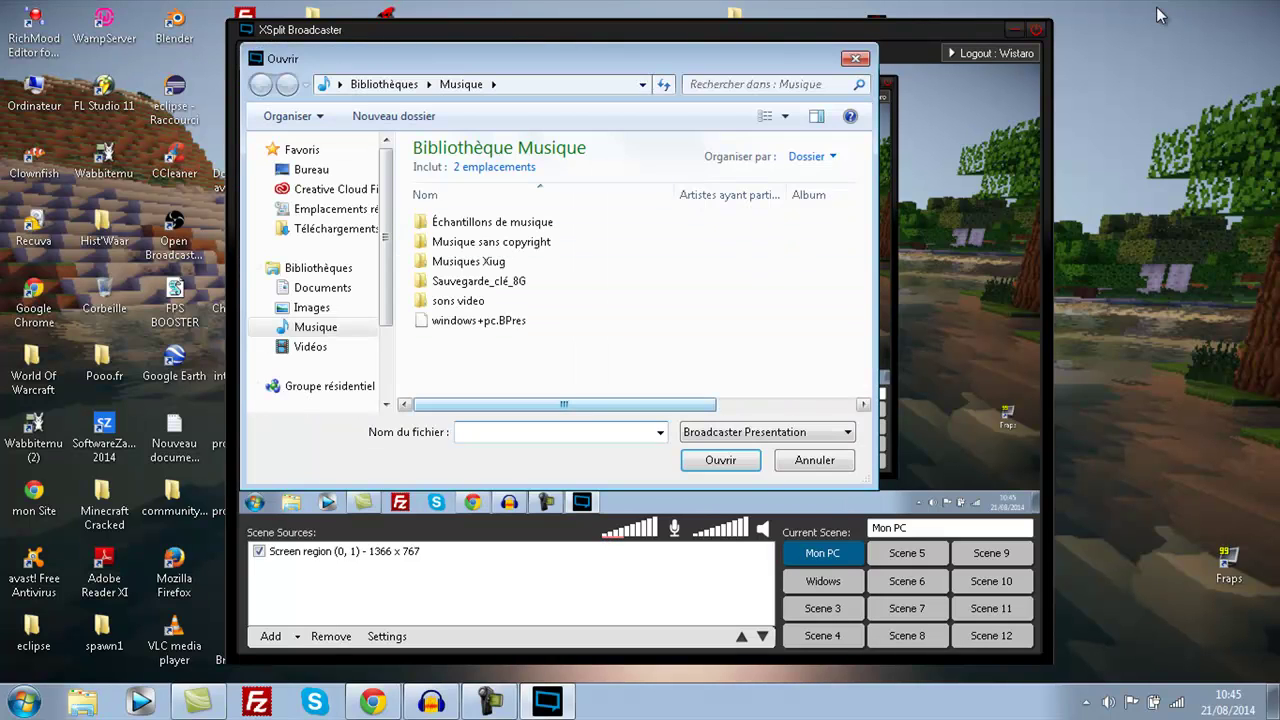
key("End")
key("Return")
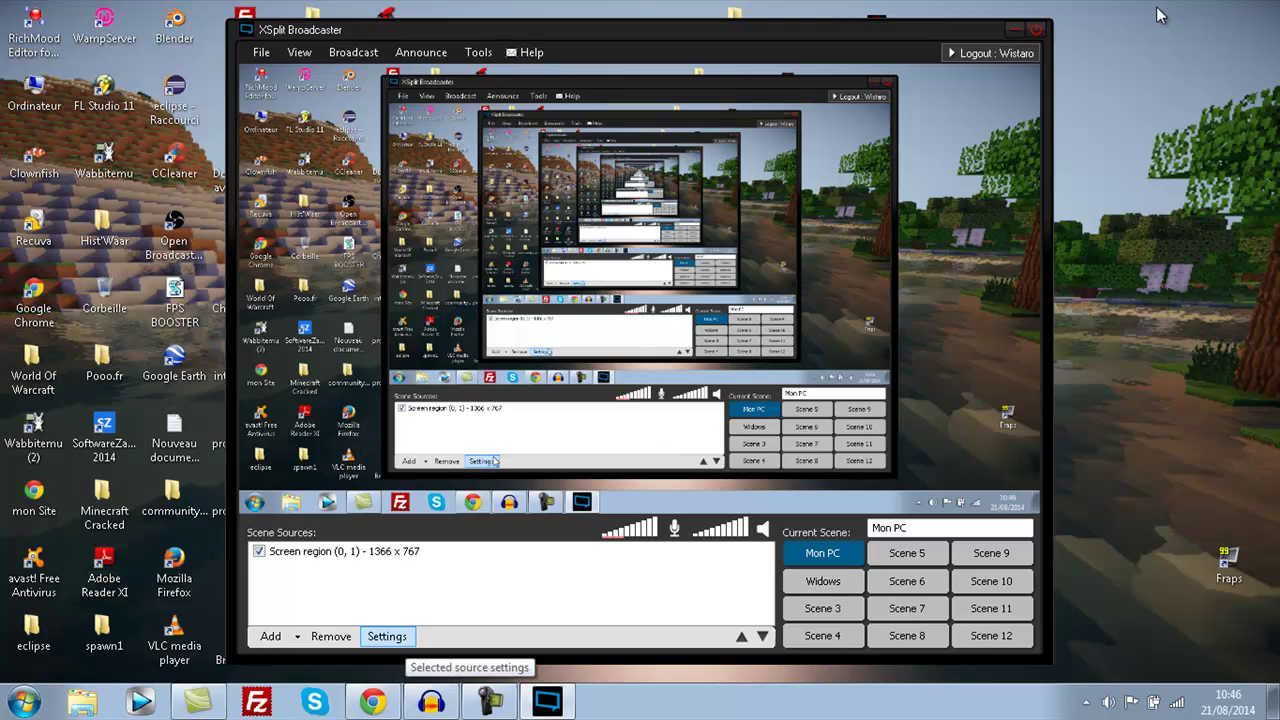
- Check the Screen region source's properties, close them, and open Tools > General settings
left_click(402, 552)
right_click(403, 558)
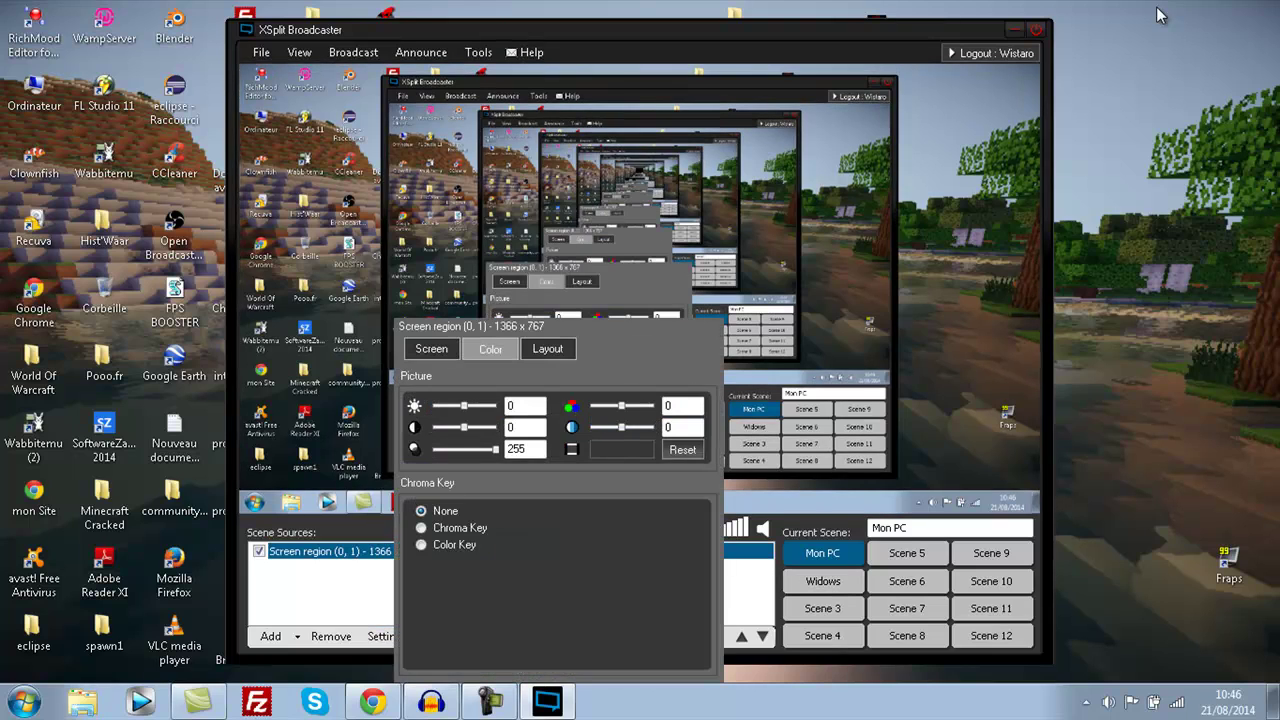
left_click(595, 278)
left_click(720, 551)
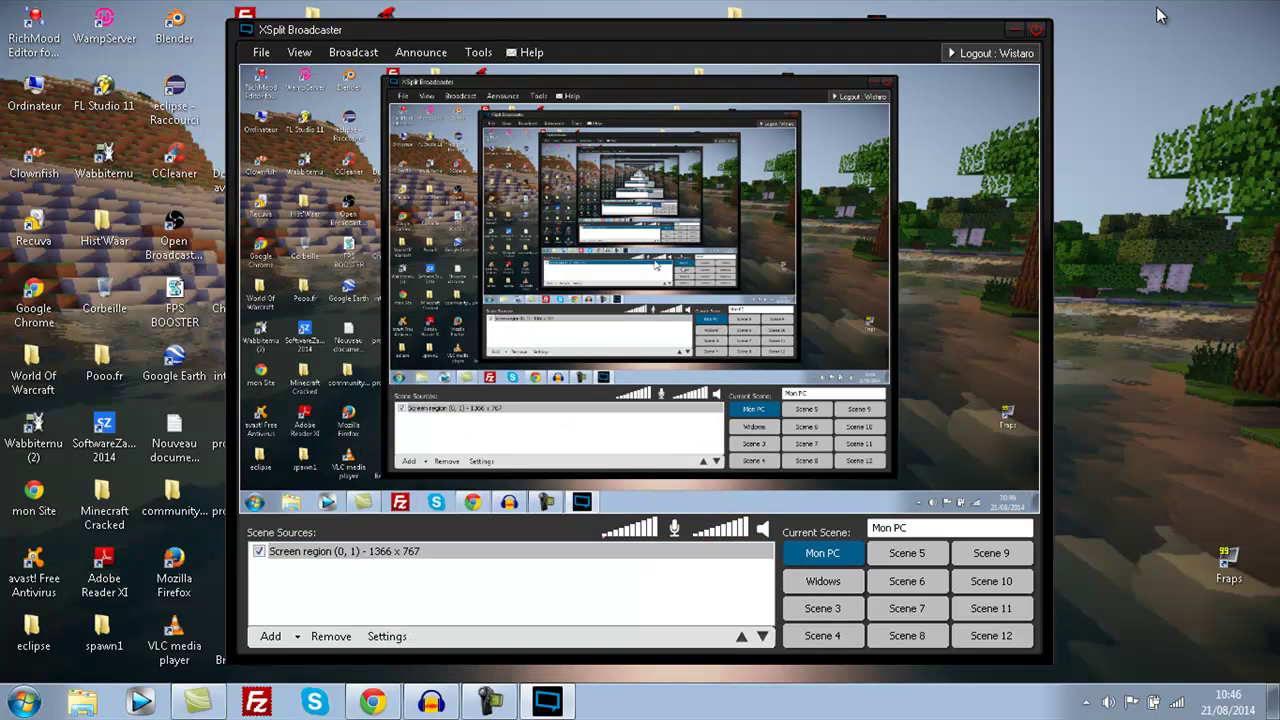
left_click(478, 52)
left_click(533, 114)
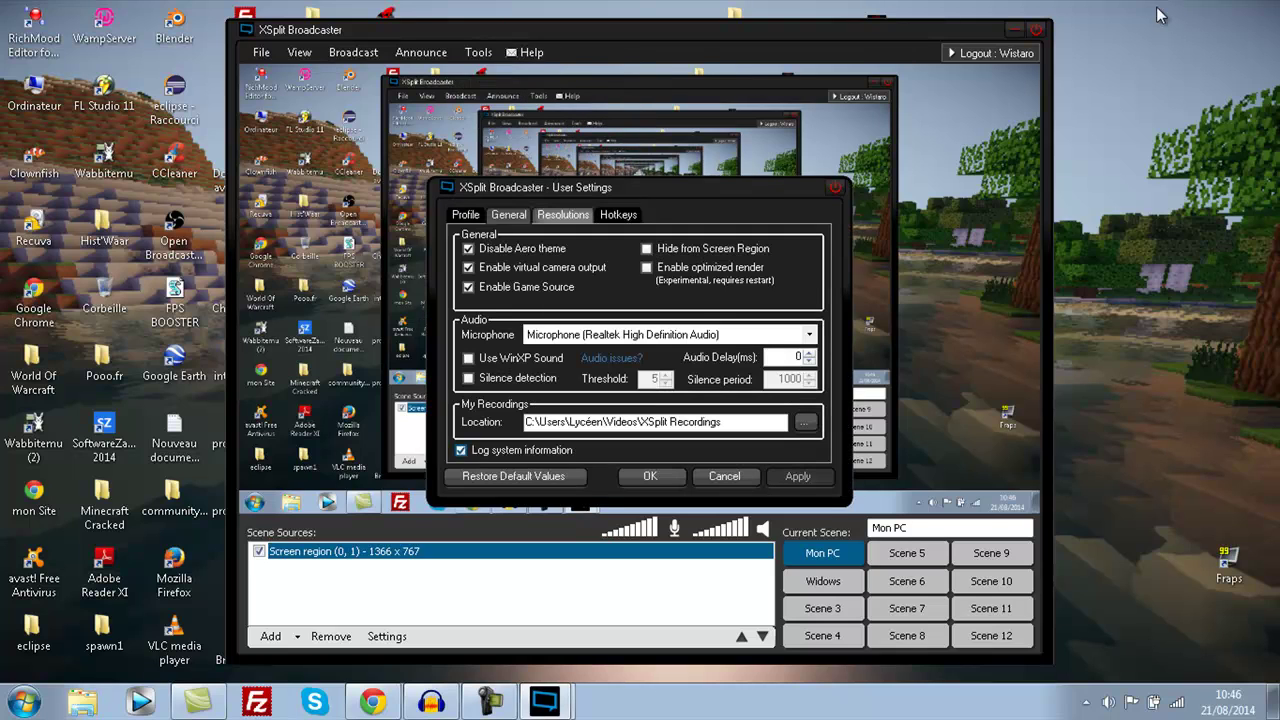
- On the Hotkeys page, set Switch to Mon PC to Alt + F1
left_click(618, 214)
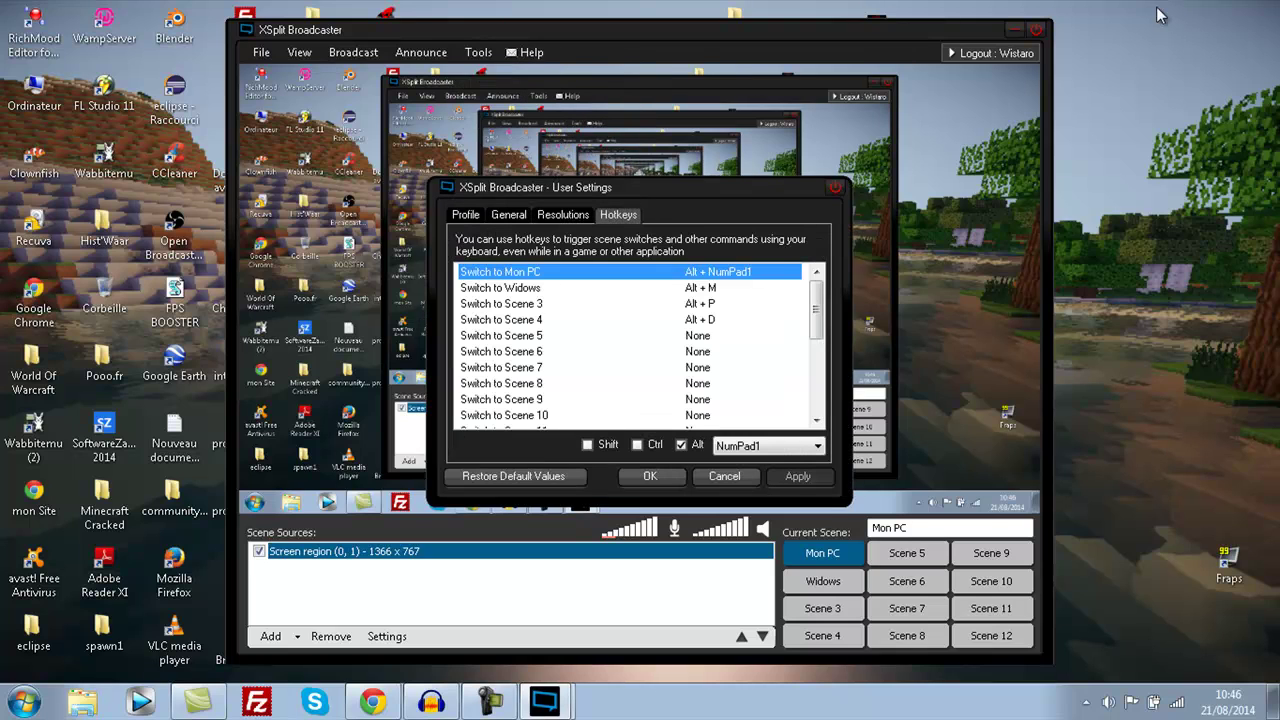
left_click_drag(560, 187, 430, 96)
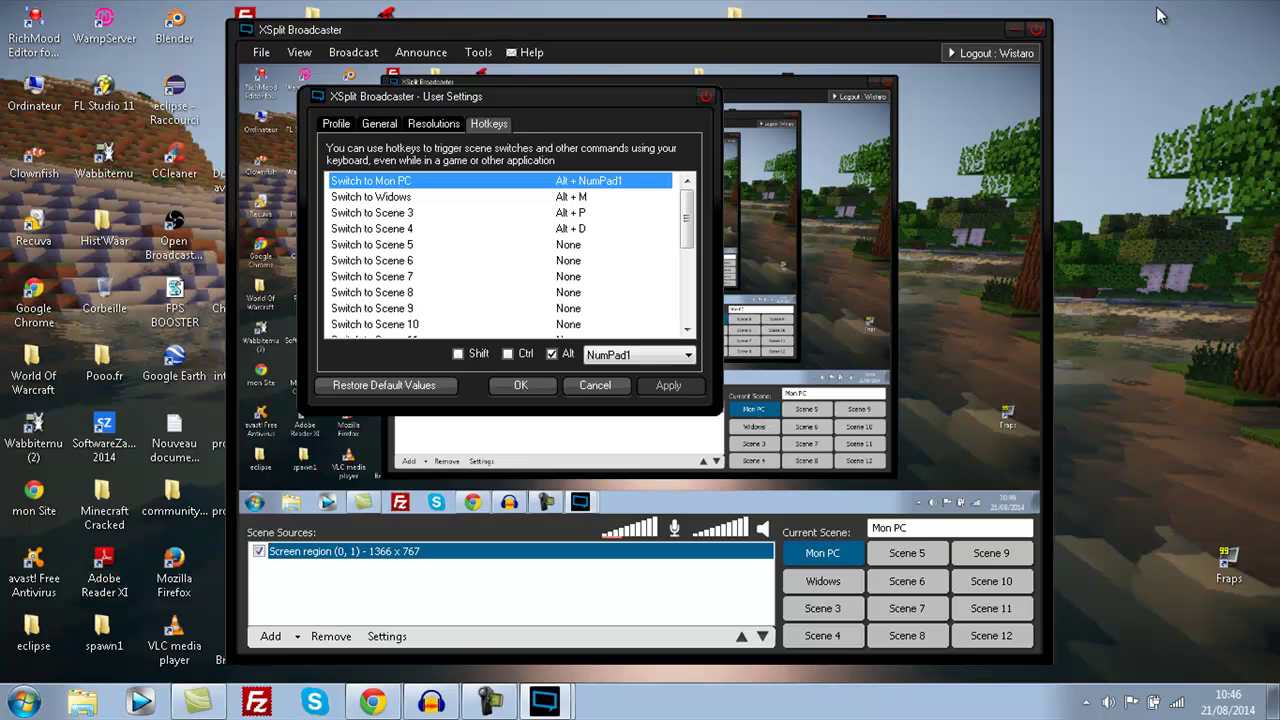
left_click(638, 355)
left_click(612, 348)
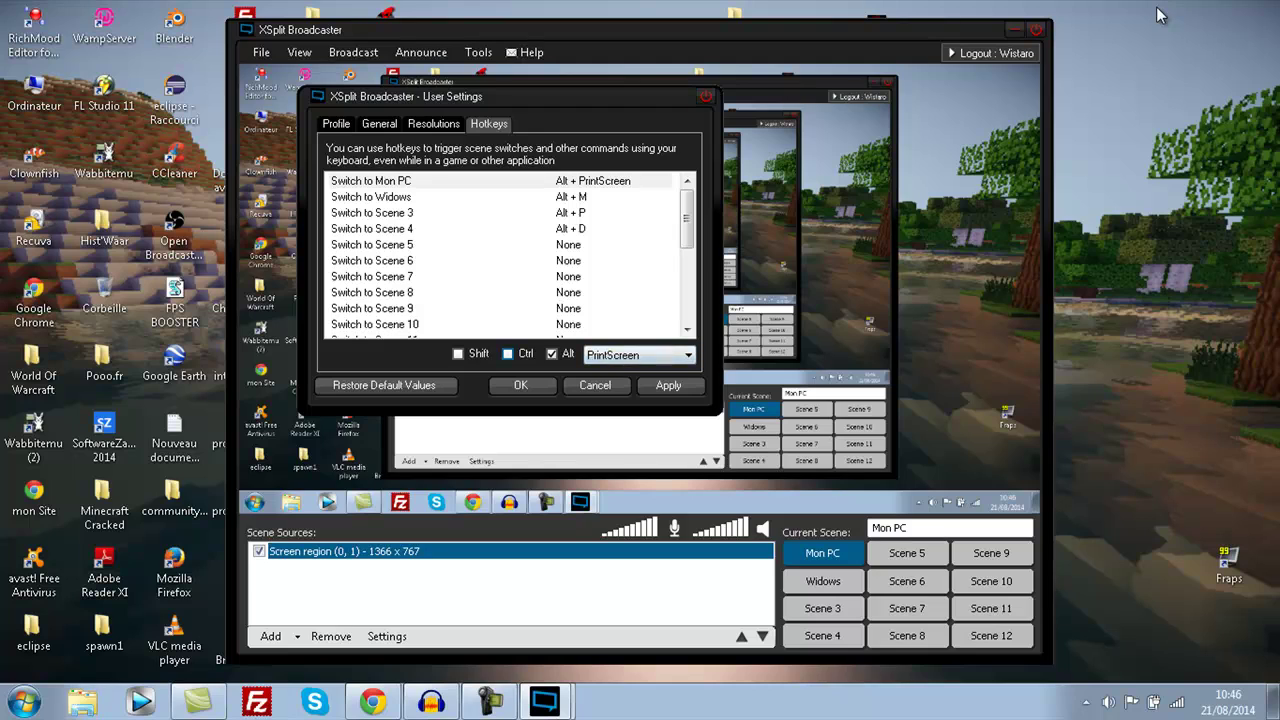
left_click(638, 355)
key("Up")
key("Up")
key("Up")
key("Up")
key("Up")
key("Up")
key("Up")
key("Up")
key("Up")
key("Up")
key("Up")
key("Up")
key("Up")
key("Up")
key("Up")
key("Up")
key("Up")
key("Up")
key("Up")
key("Up")
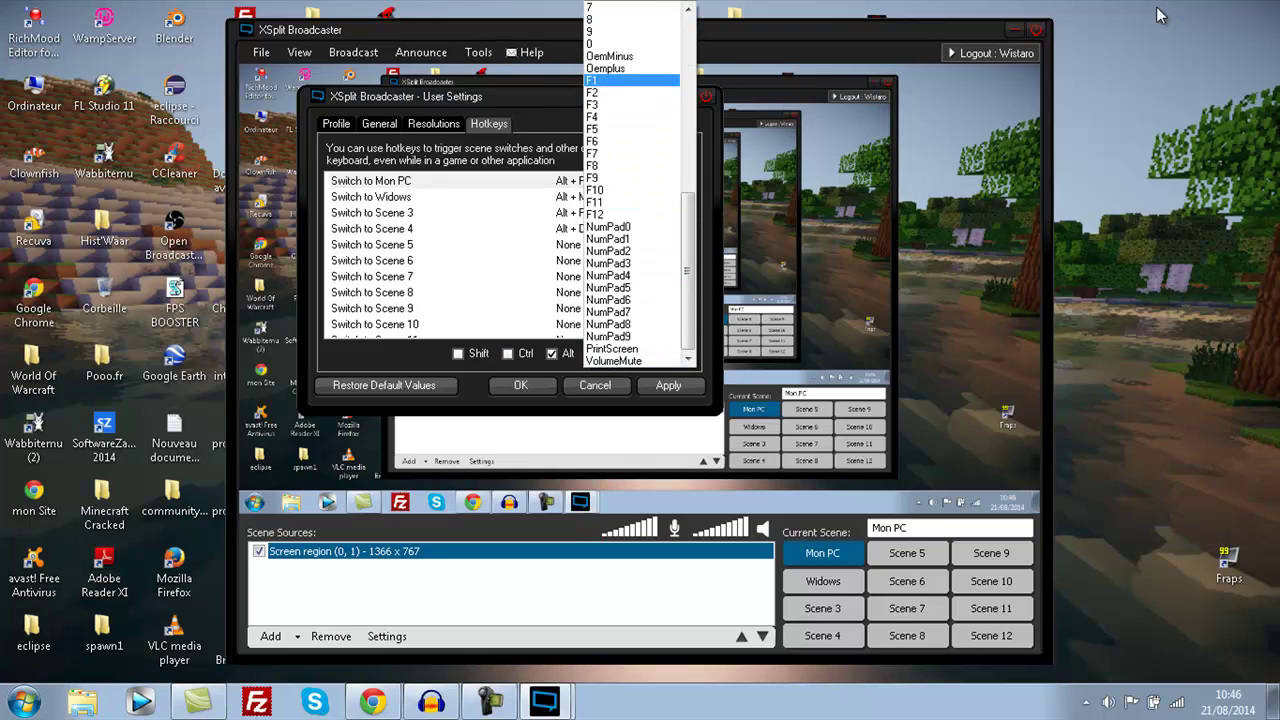
key("Return")
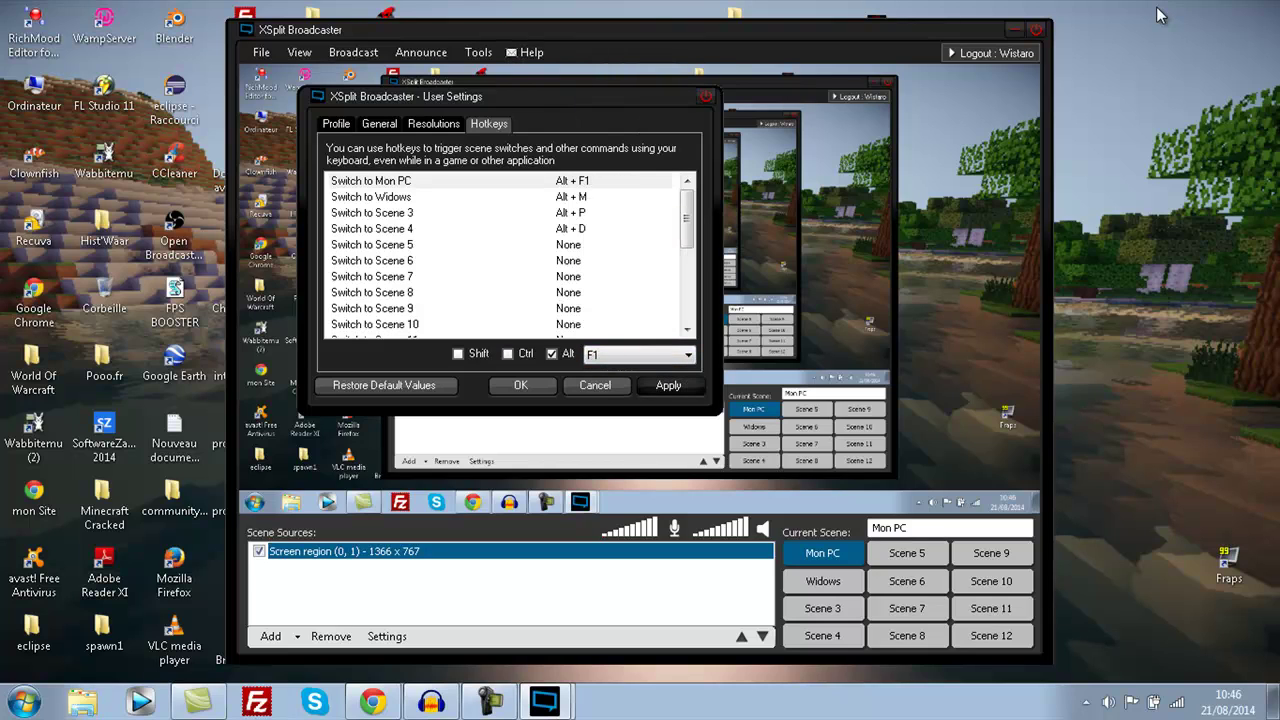
- Set the Switch to Widows hotkey to Alt + F2
key("Down")
key("alt+Down")
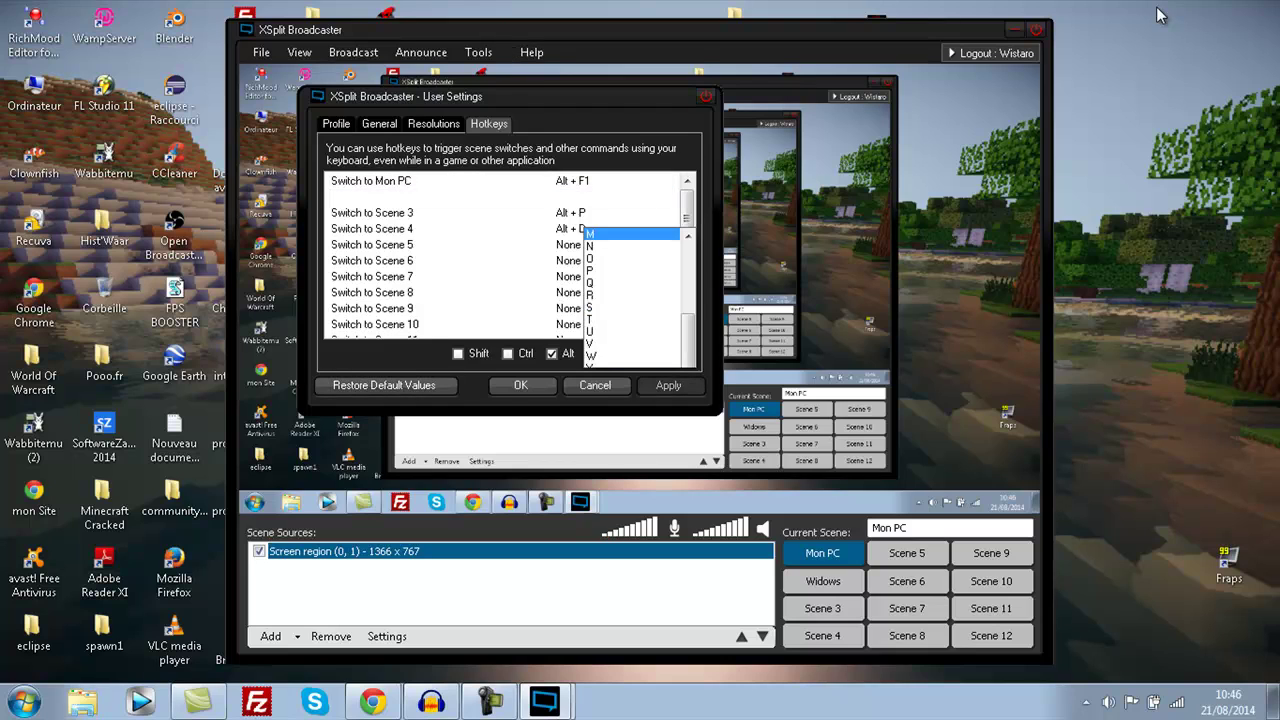
key("Down")
key("Down")
key("Down")
key("Down")
key("Down")
key("Down")
key("Down")
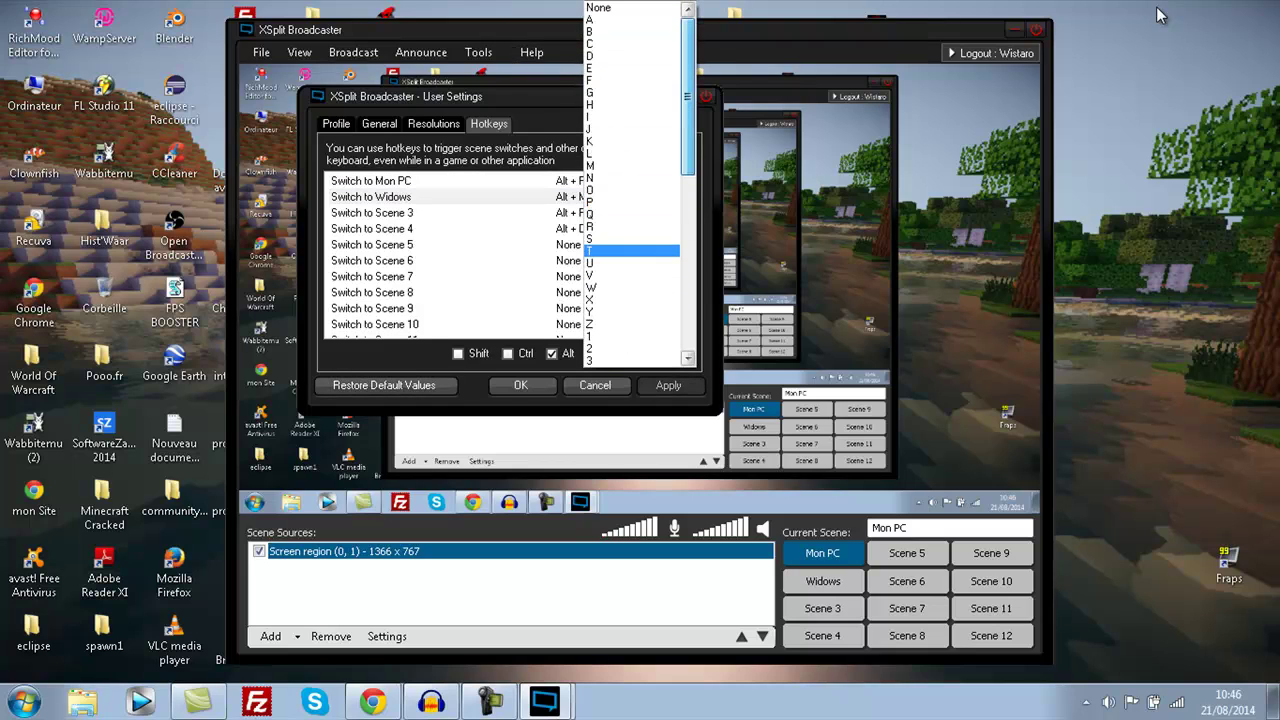
key("Down")
key("Down")
key("Down")
key("Down")
key("Down")
key("Down")
key("Down")
key("Down")
key("Down")
key("Down")
key("Down")
key("Down")
key("Down")
key("Down")
key("Down")
key("Down")
key("Down")
key("Down")
key("Down")
key("Down")
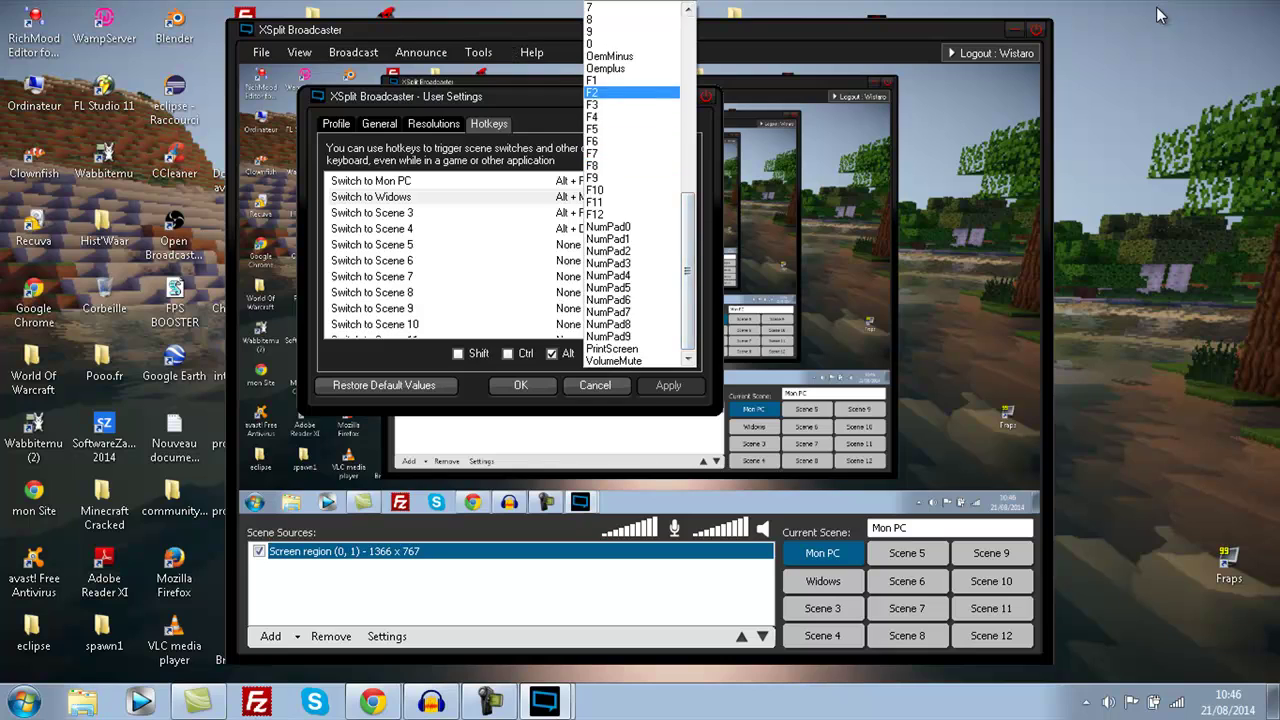
key("Return")
key("Return")
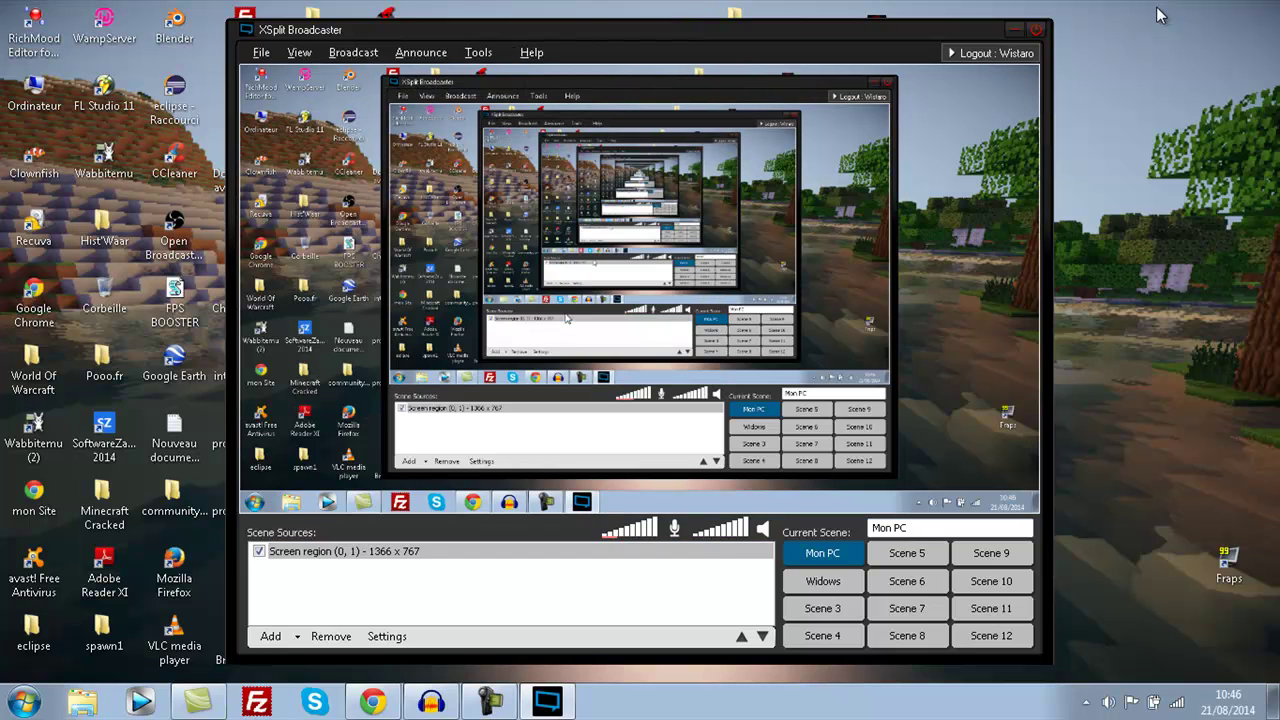
- Toggle between scenes with Alt + F2 and Alt + F1, ending on Widows
key("alt+F2")
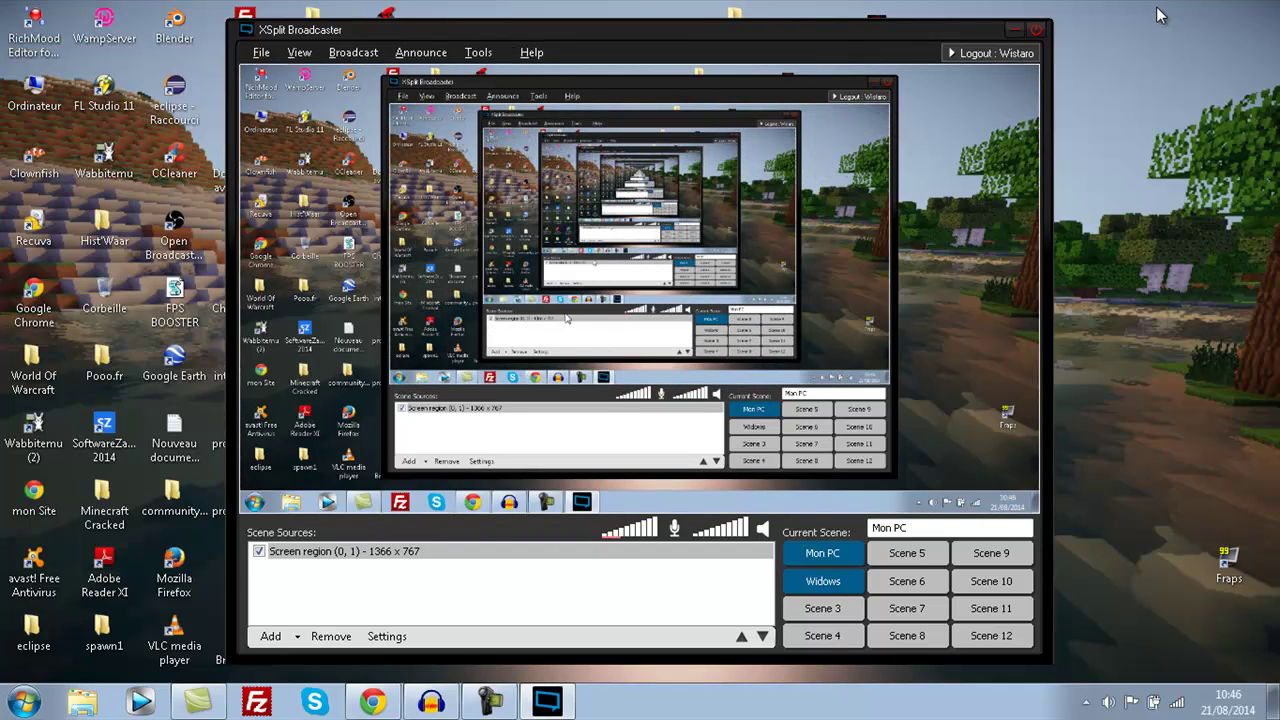
key("alt+F1")
key("alt+F2")
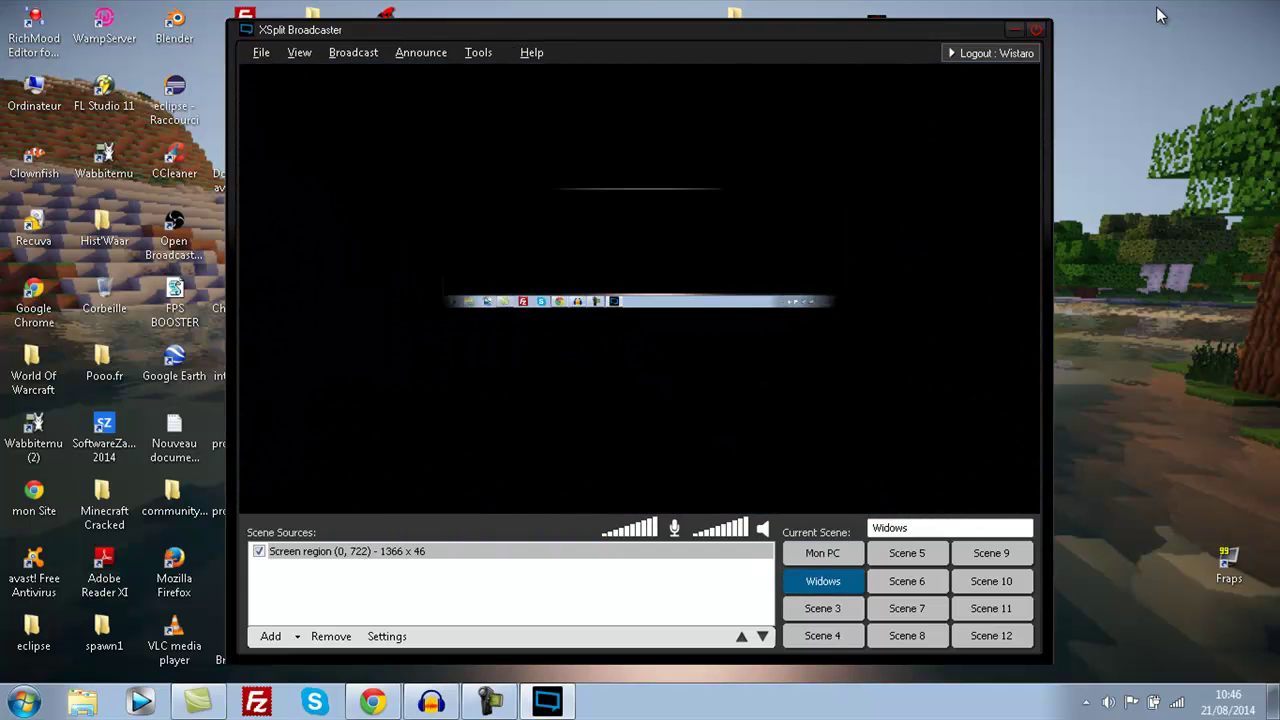
key("alt+F1")
key("alt+F2")
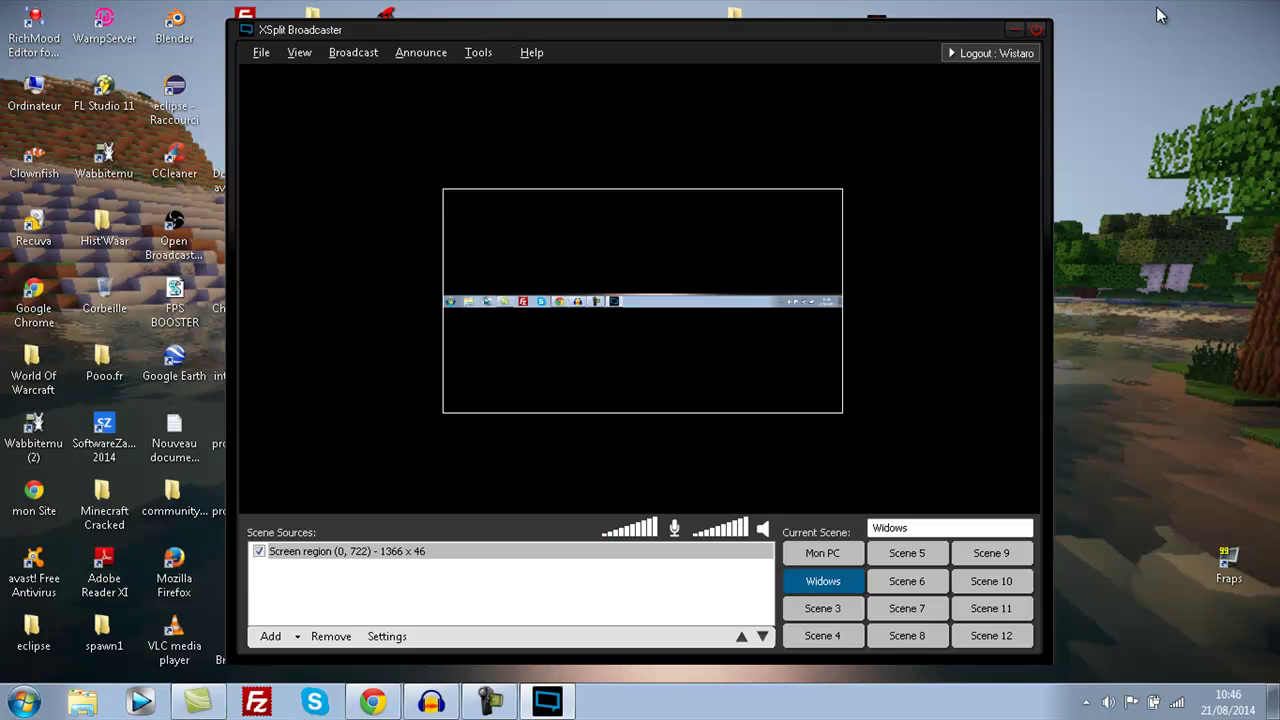
- Browse the View and Announce menus, then open Tools > General settings
key("alt+v")
key("Down")
key("Right")
key("alt+a")
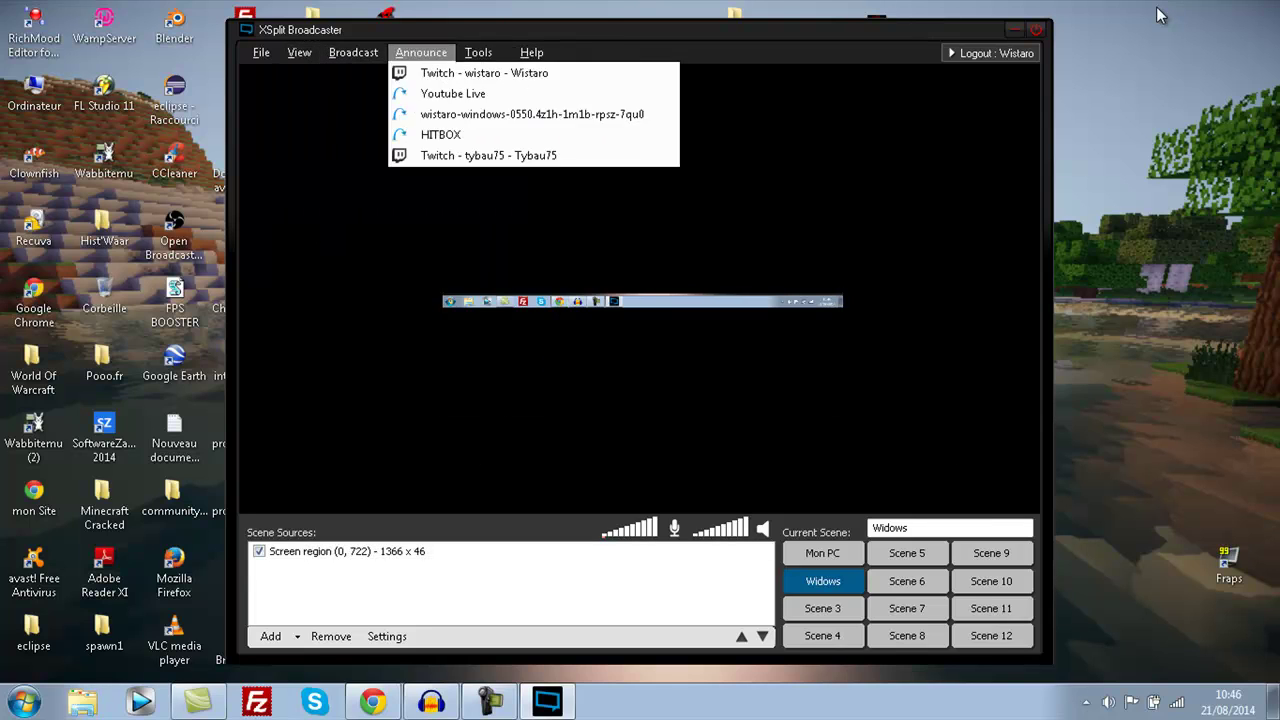
key("Right")
key("Down")
key("Down")
key("Return")
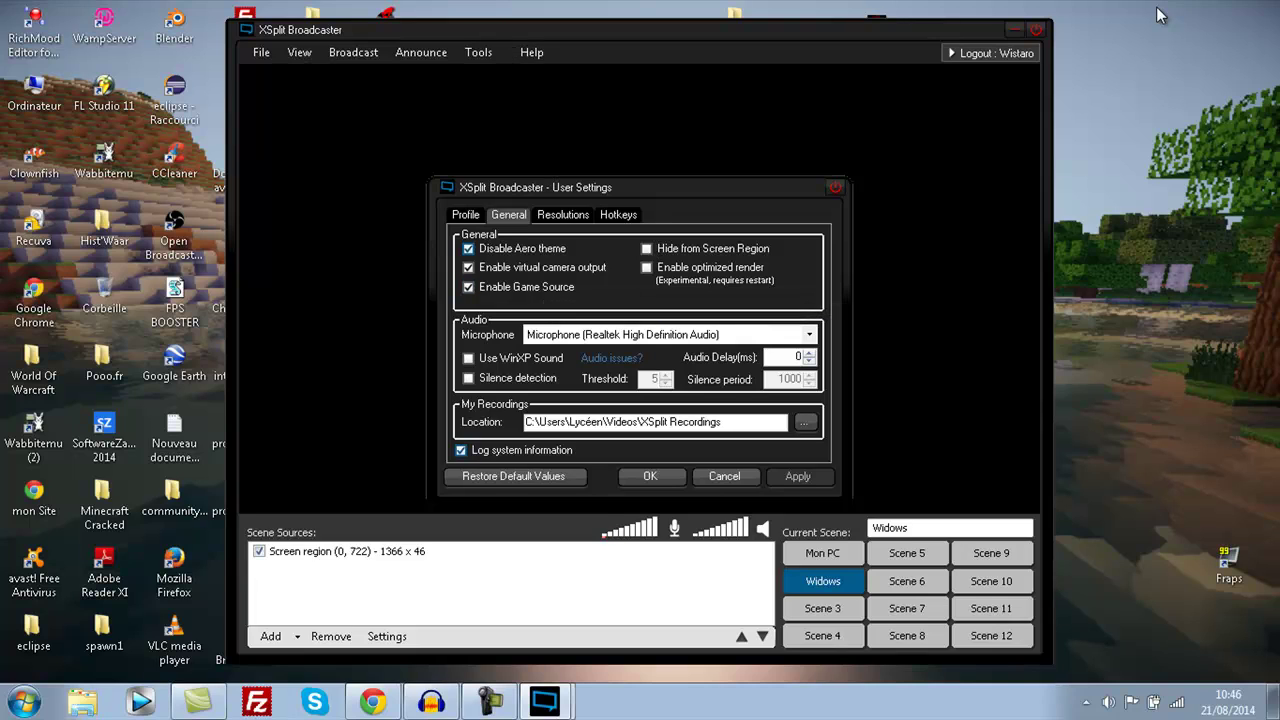
- Toggle Disable Aero theme and try enabling Game Source, dismissing the unavailable notice
key("space")
key("space")
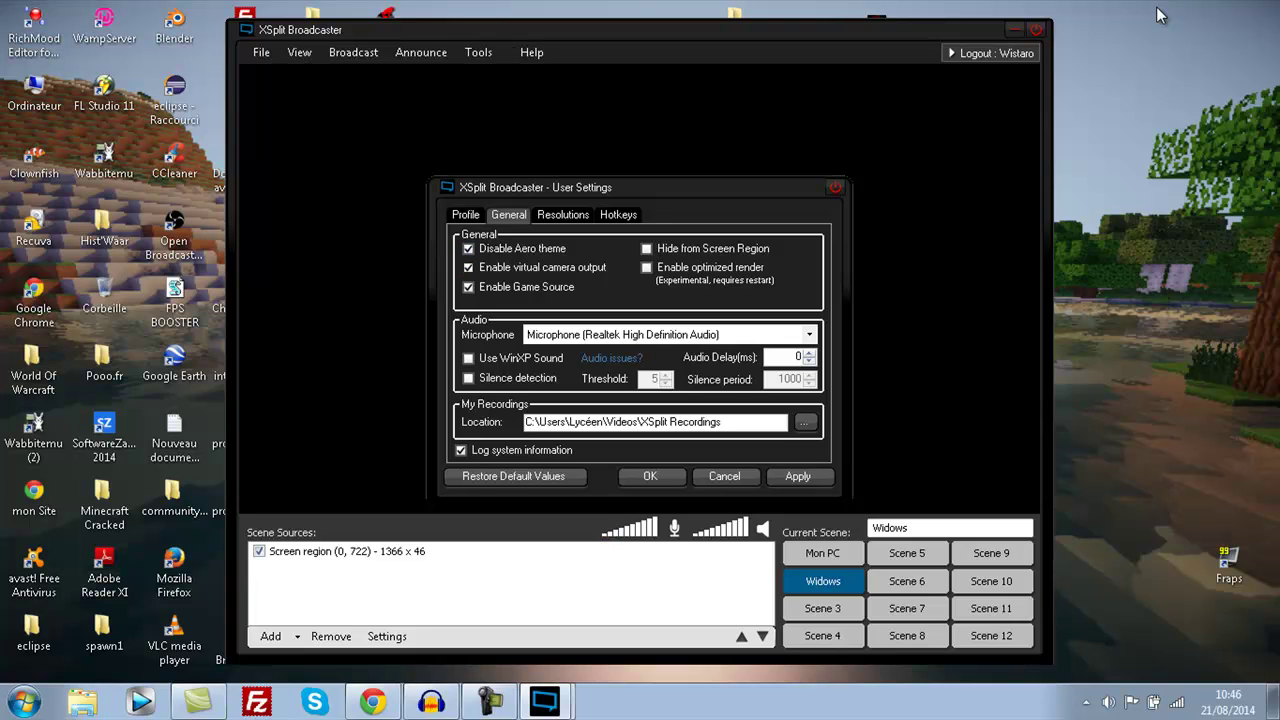
key("Tab")
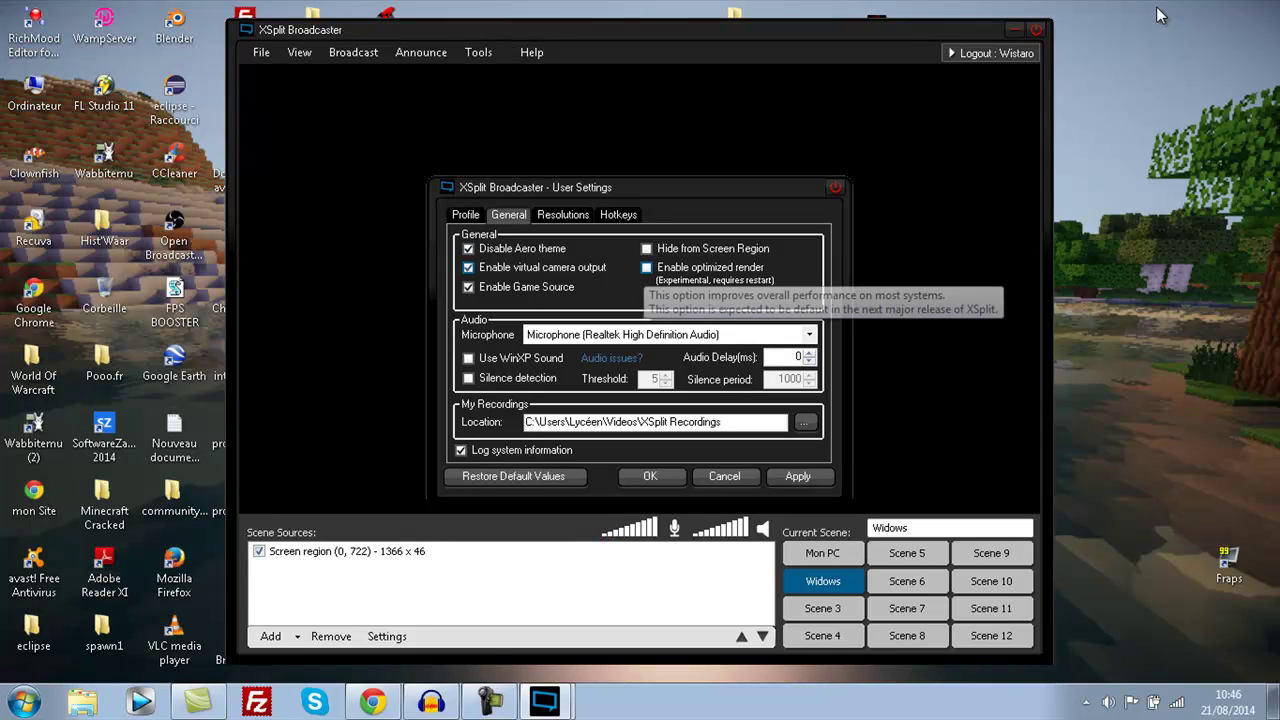
key("Tab")
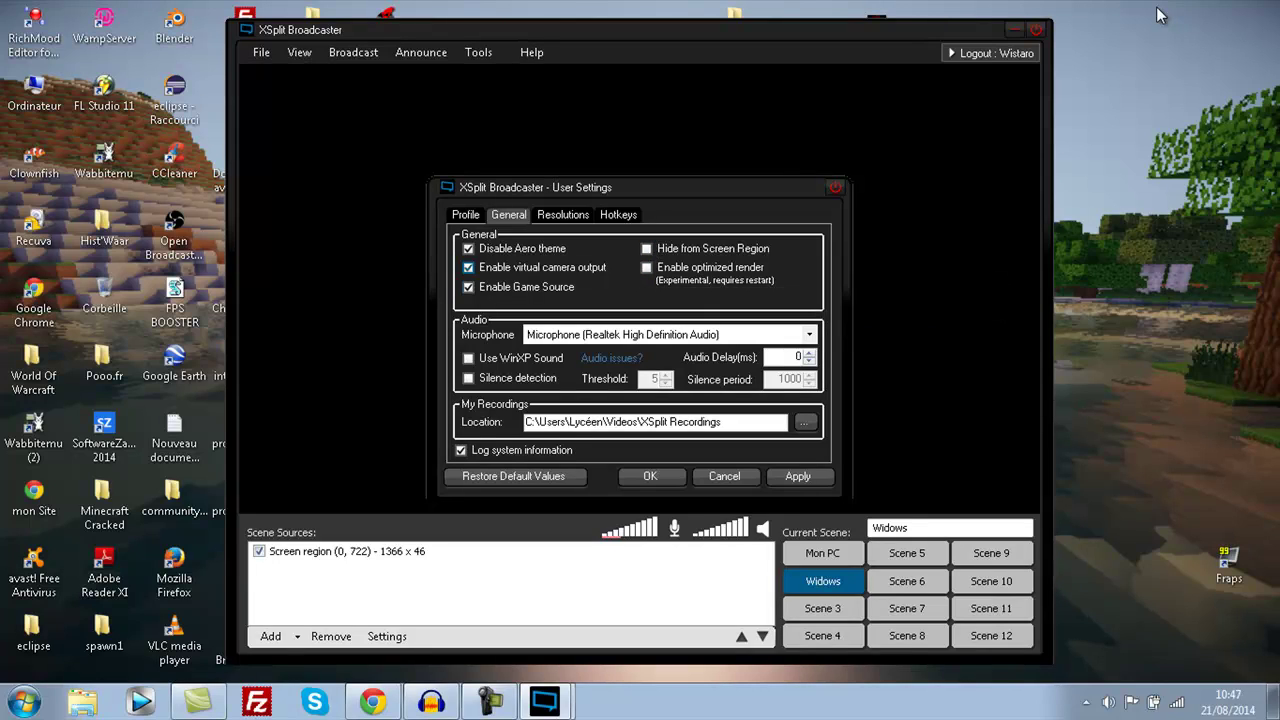
key("space")
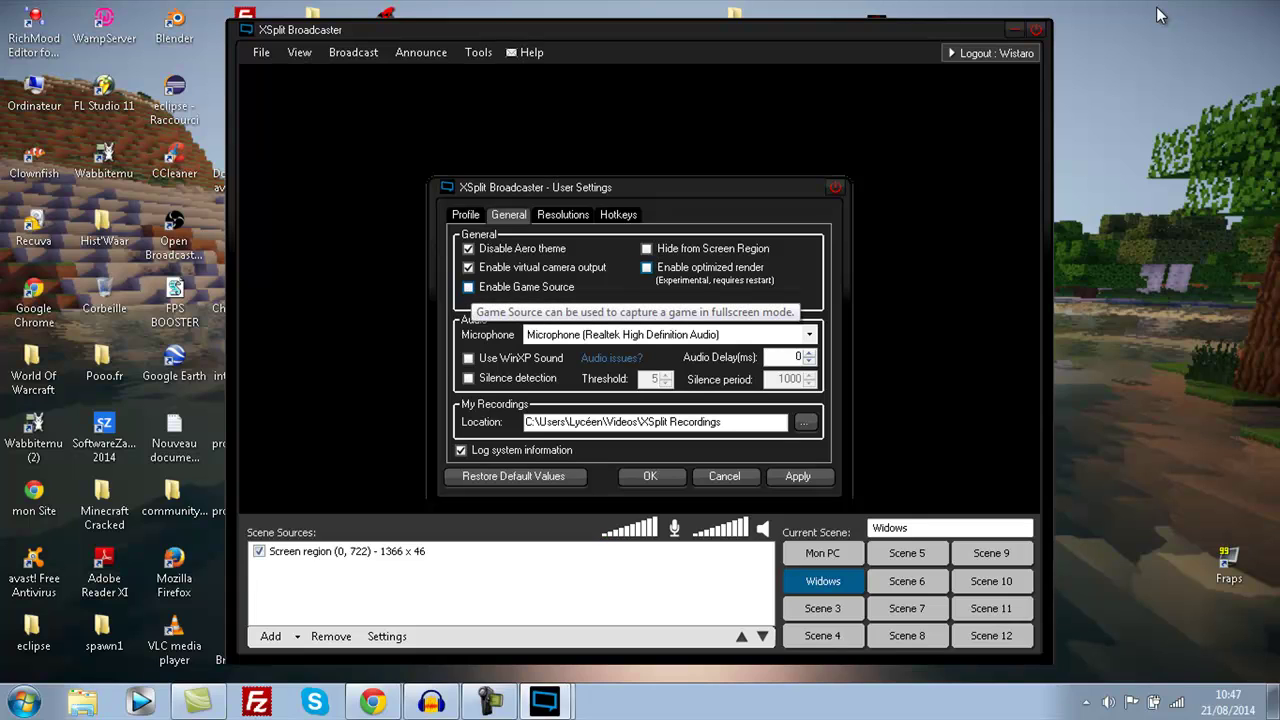
key("space")
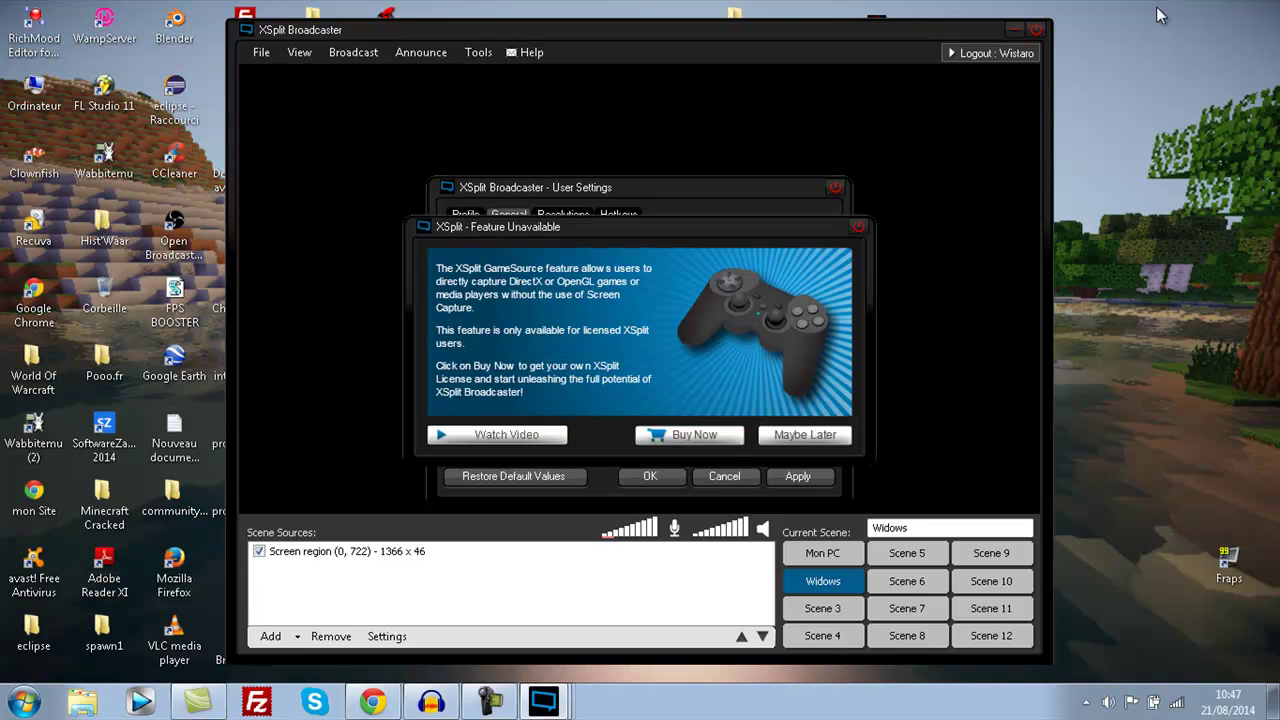
key("Escape")
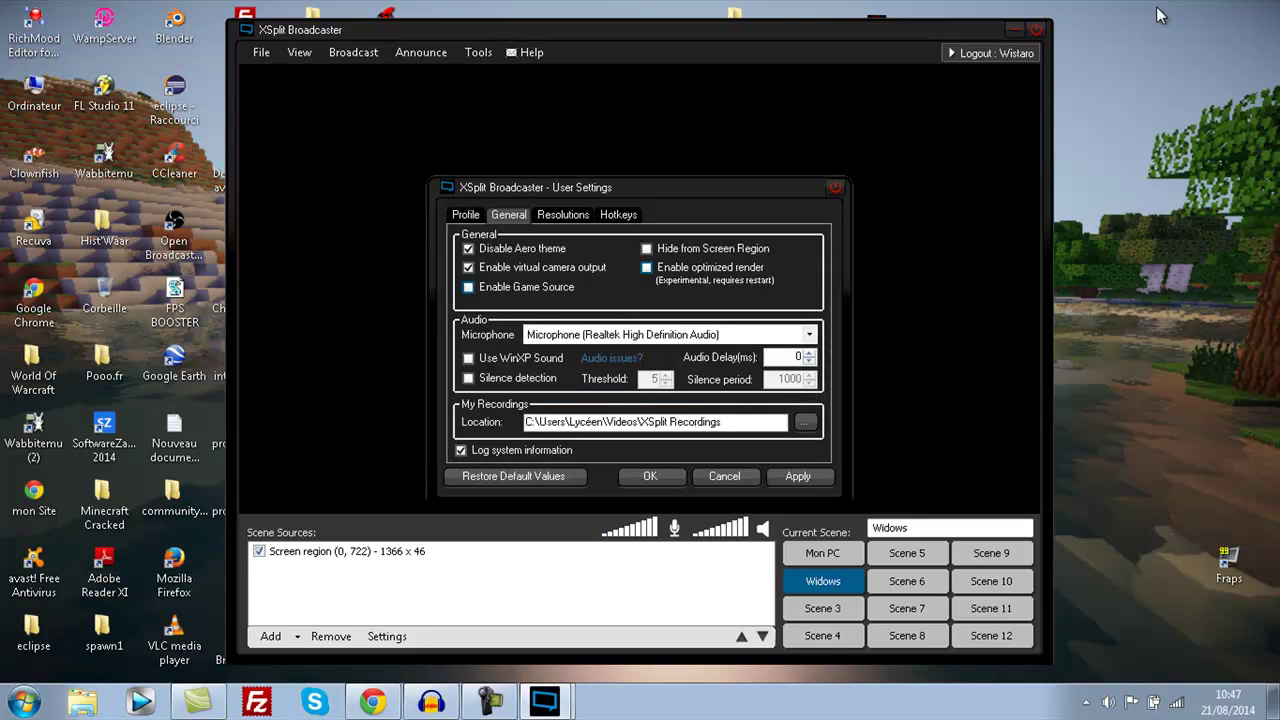
- Check the microphone list, turn on Use WinXP Sound, and leave Silence detection off
key("Tab")
key("F4")
key("F4")
key("F4")
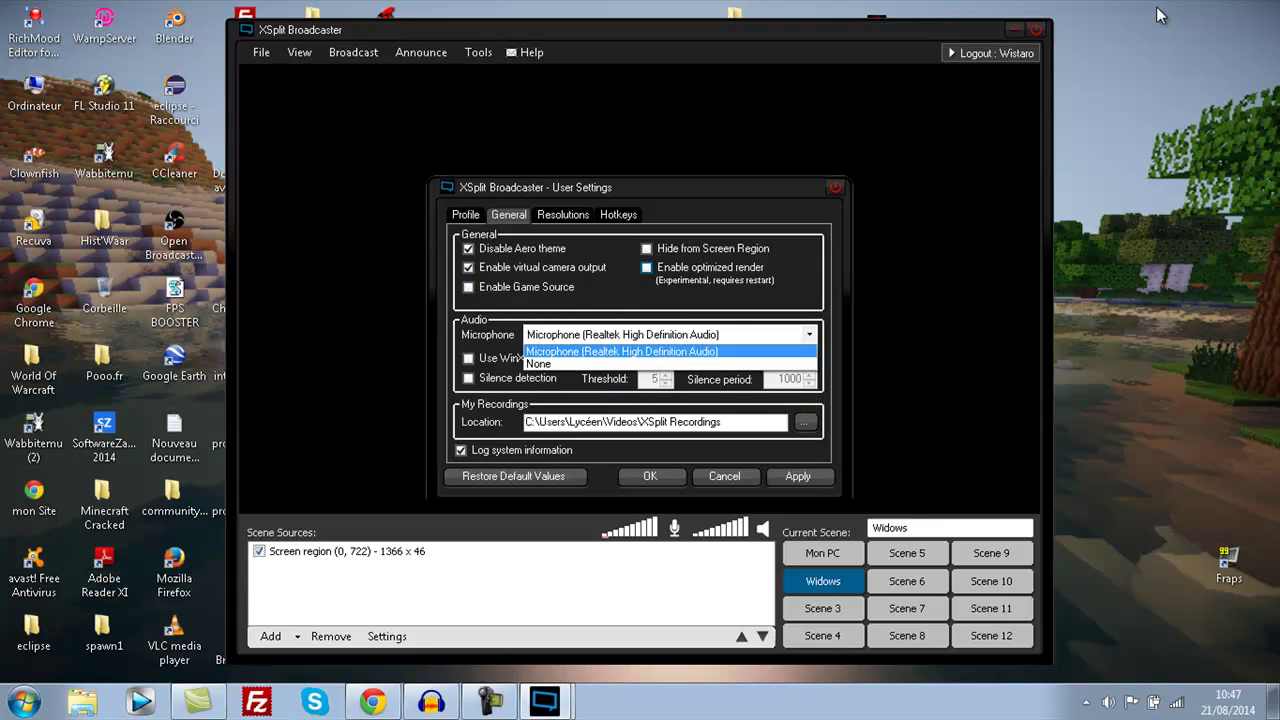
key("F4")
key("Tab")
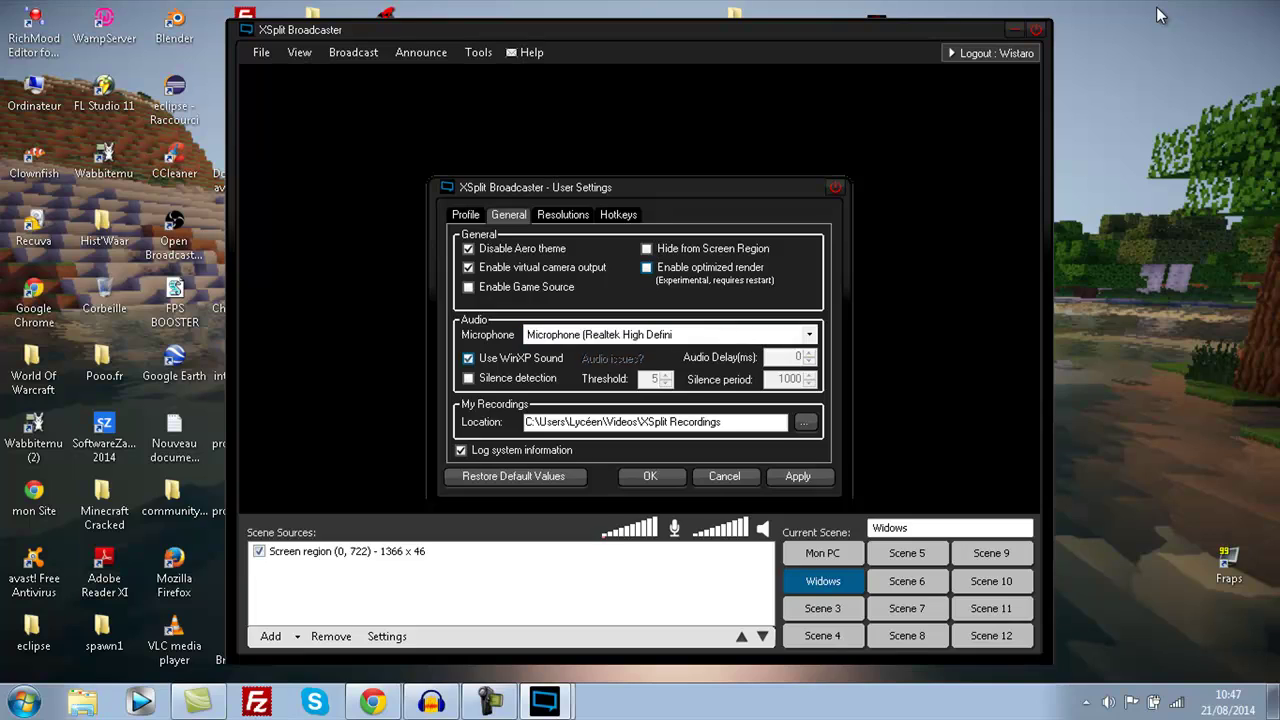
key("space")
key("space")
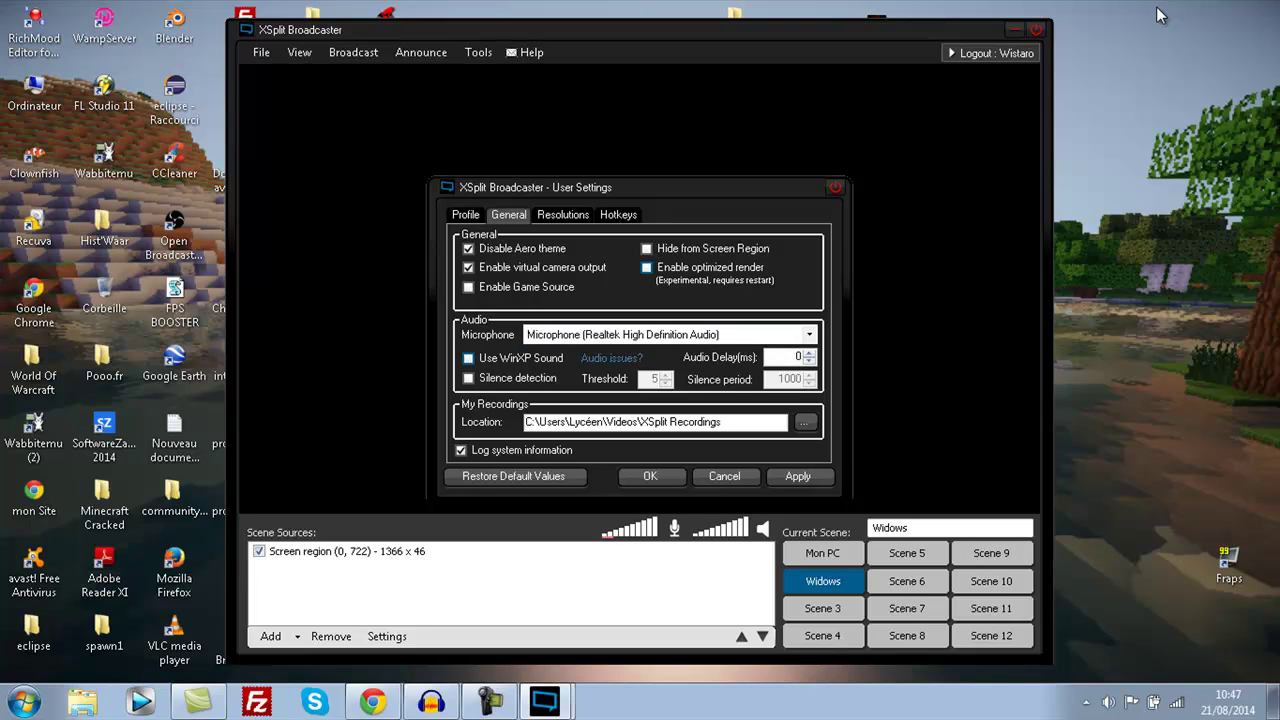
key("space")
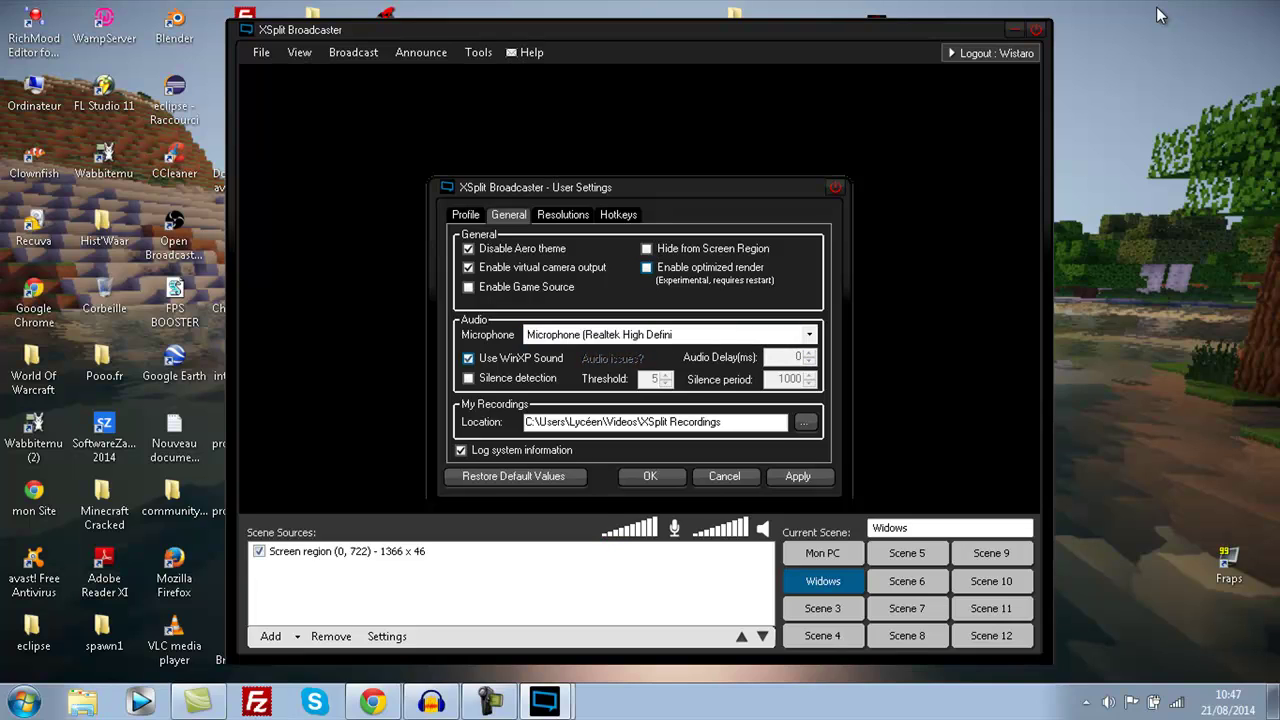
key("space")
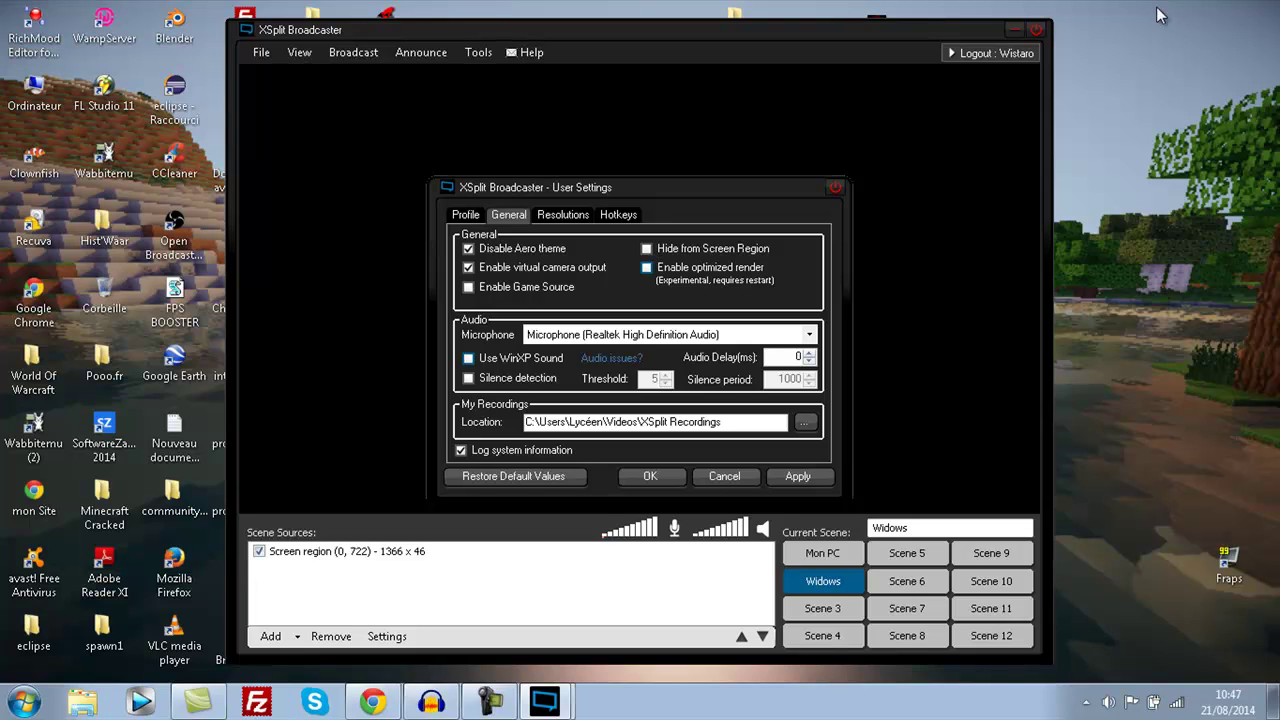
key("space")
key("space")
key("Tab")
key("space")
- Apply and close User Settings, then browse the main menus and dismiss them
key("Tab")
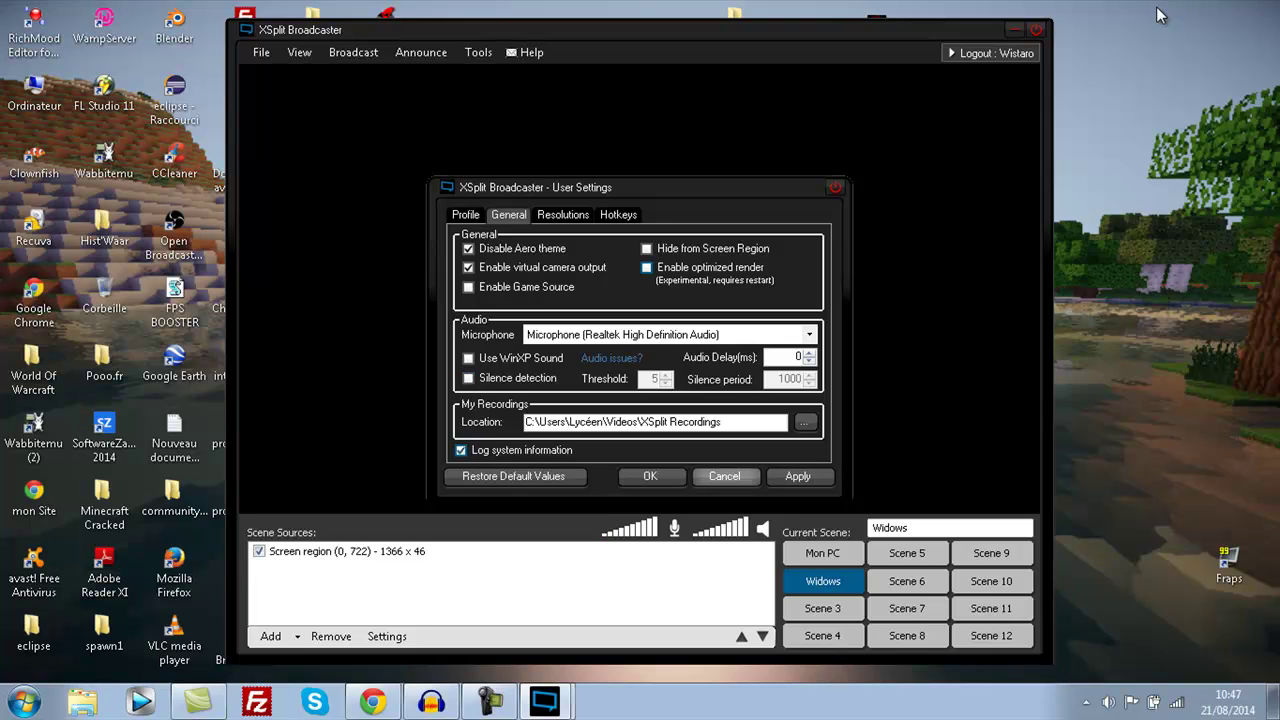
key("Return")
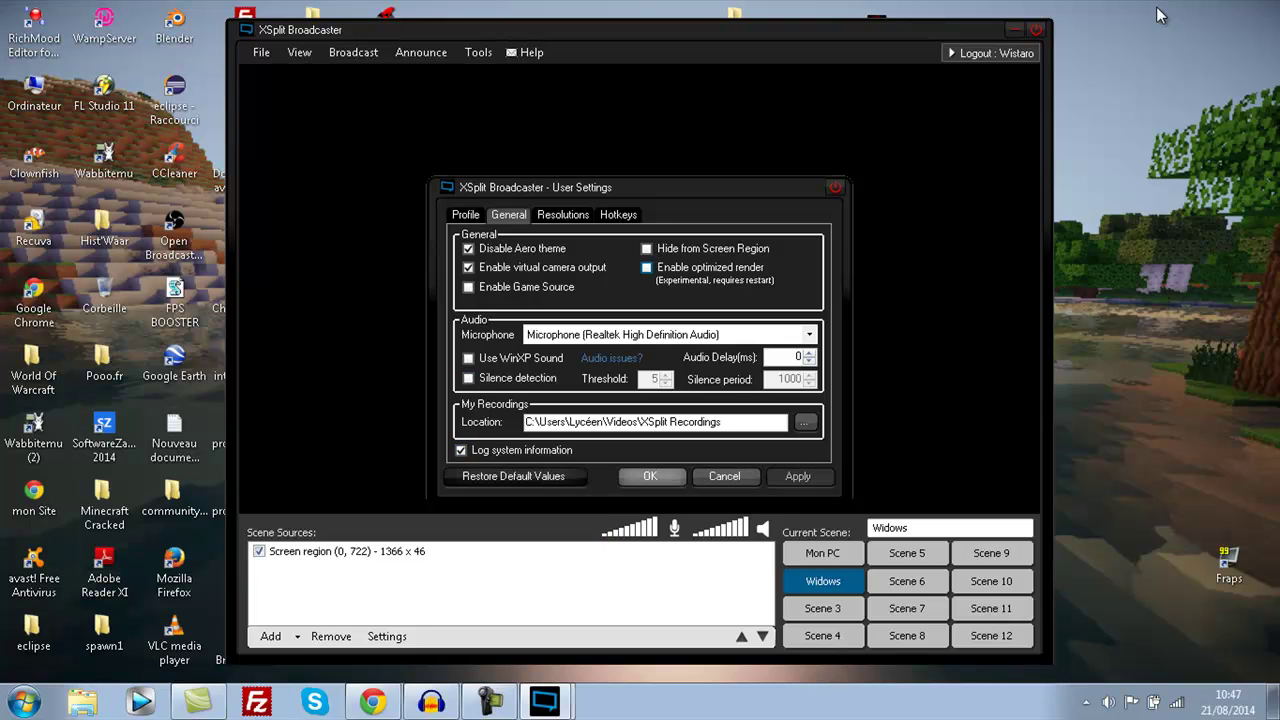
key("Return")
key("alt+t")
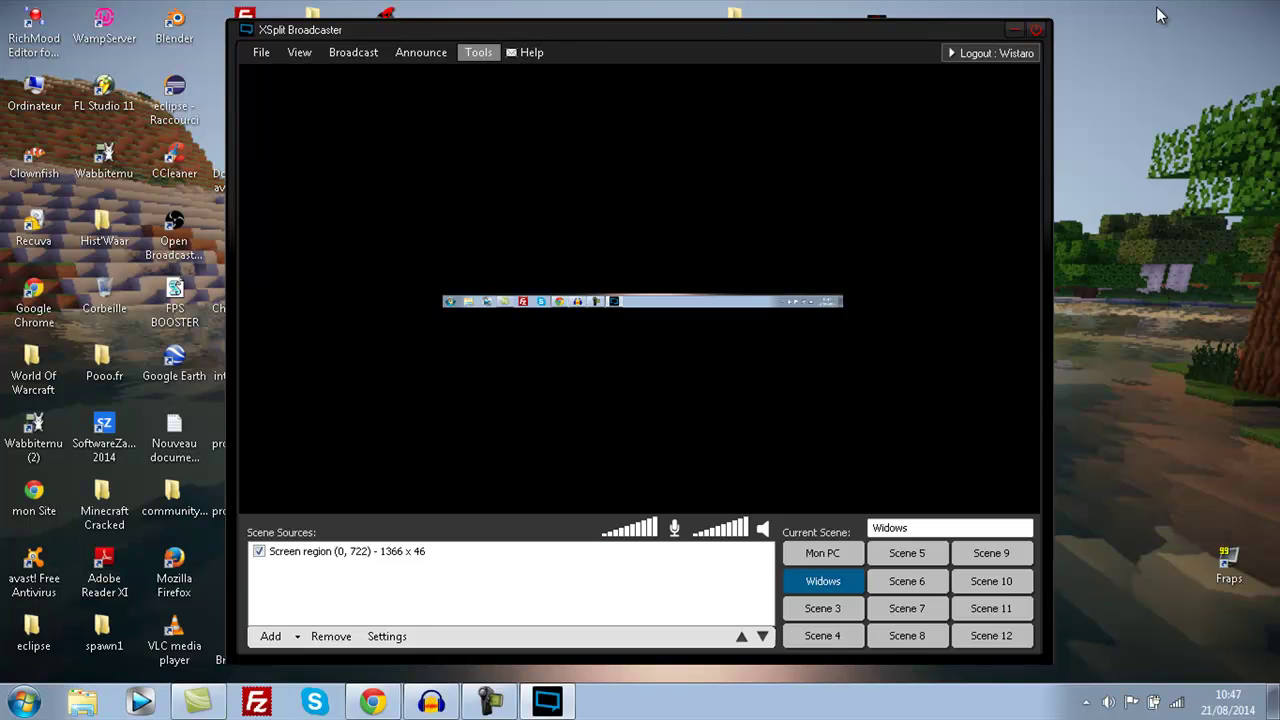
key("Left")
key("Left")
key("Left")
key("Left")
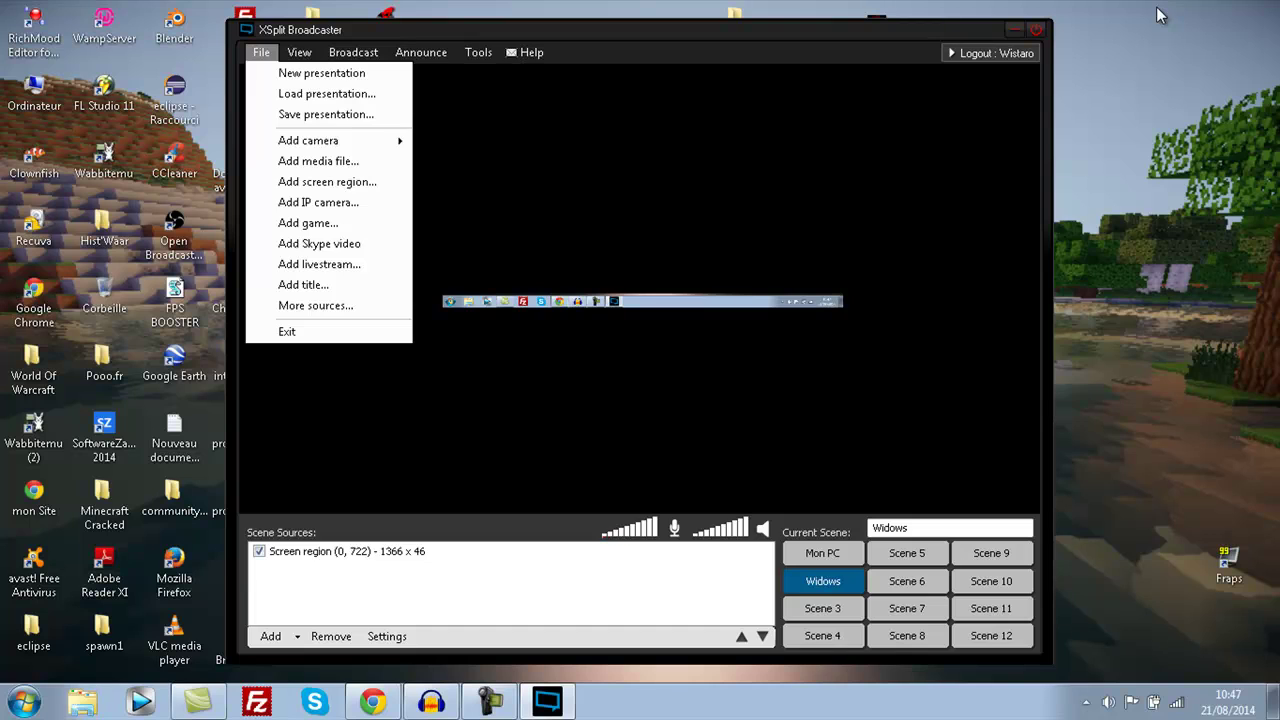
key("Escape")
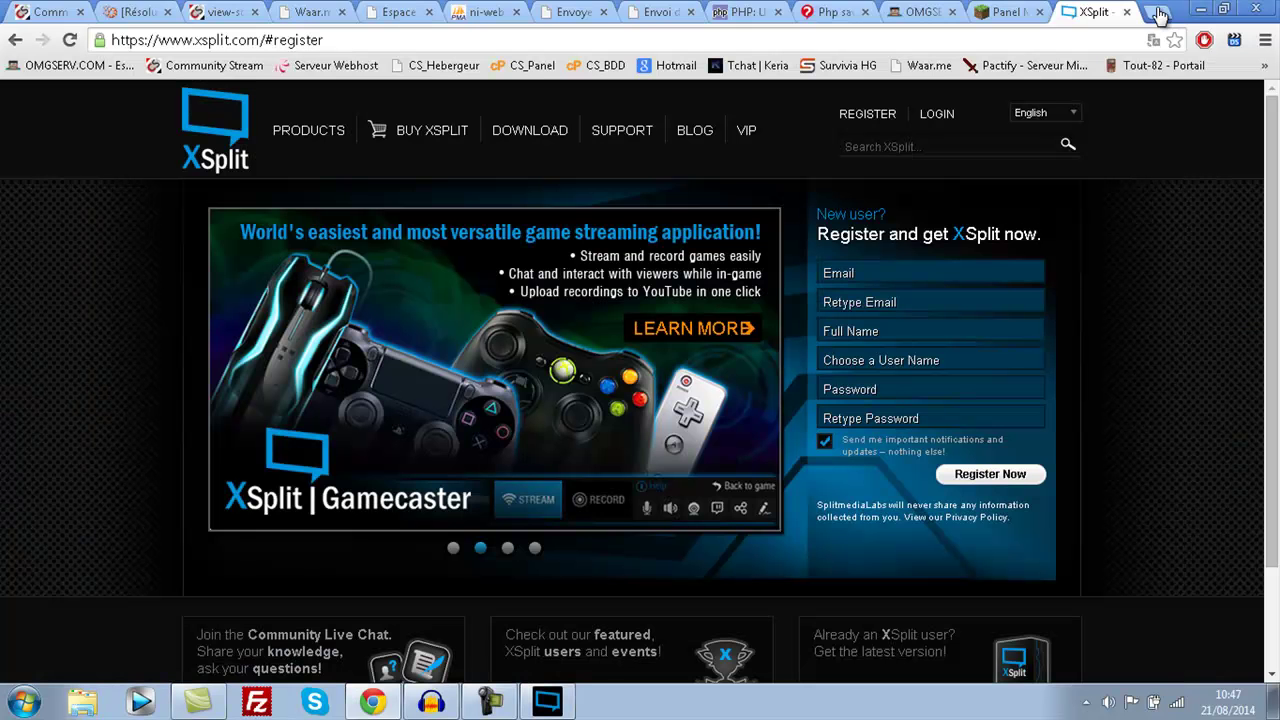
- Load twitch.tv in a new Chrome tab
left_click(1158, 12)
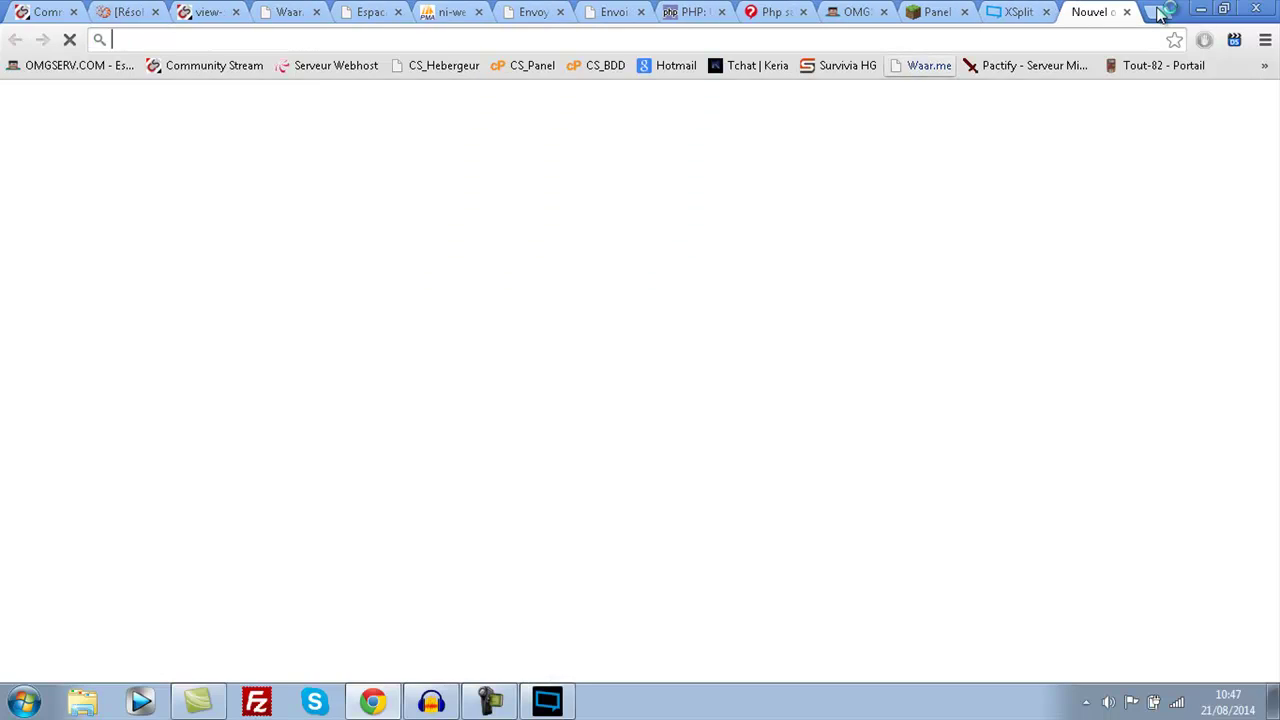
type("ti")
key("BackSpace")
type("witch.tv")
key("Return")
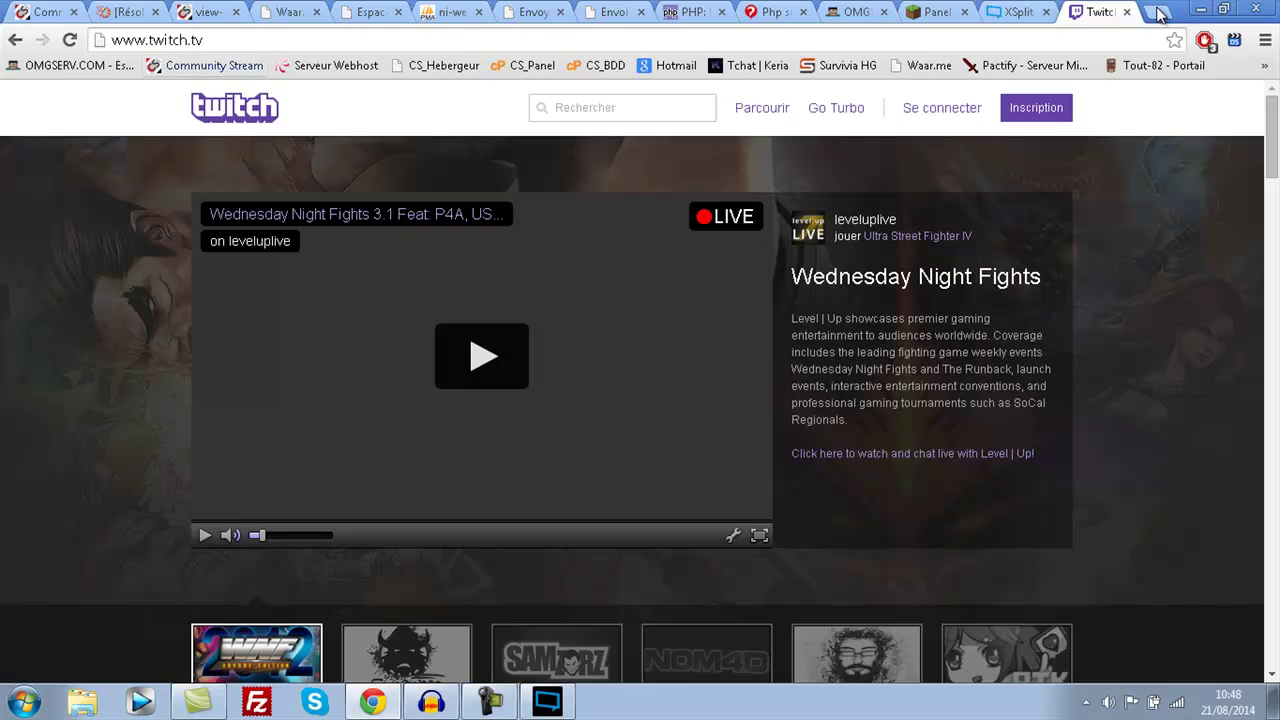
- Move through and select parts of the twitch.tv address in the address bar
key("ctrl+l")
key("End")
key("ctrl+shift+Left")
key("ctrl+shift+Left")
key("ctrl+shift+Left")
key("ctrl+shift+Right")
key("ctrl+shift+Right")
key("ctrl+shift+Right")
key("shift+Home")
key("End")
key("ctrl+shift+Left")
key("ctrl+shift+Left")
key("ctrl+shift+Left")
key("End")
- Open the Inscription form and enter the new username and account password
key("Return")
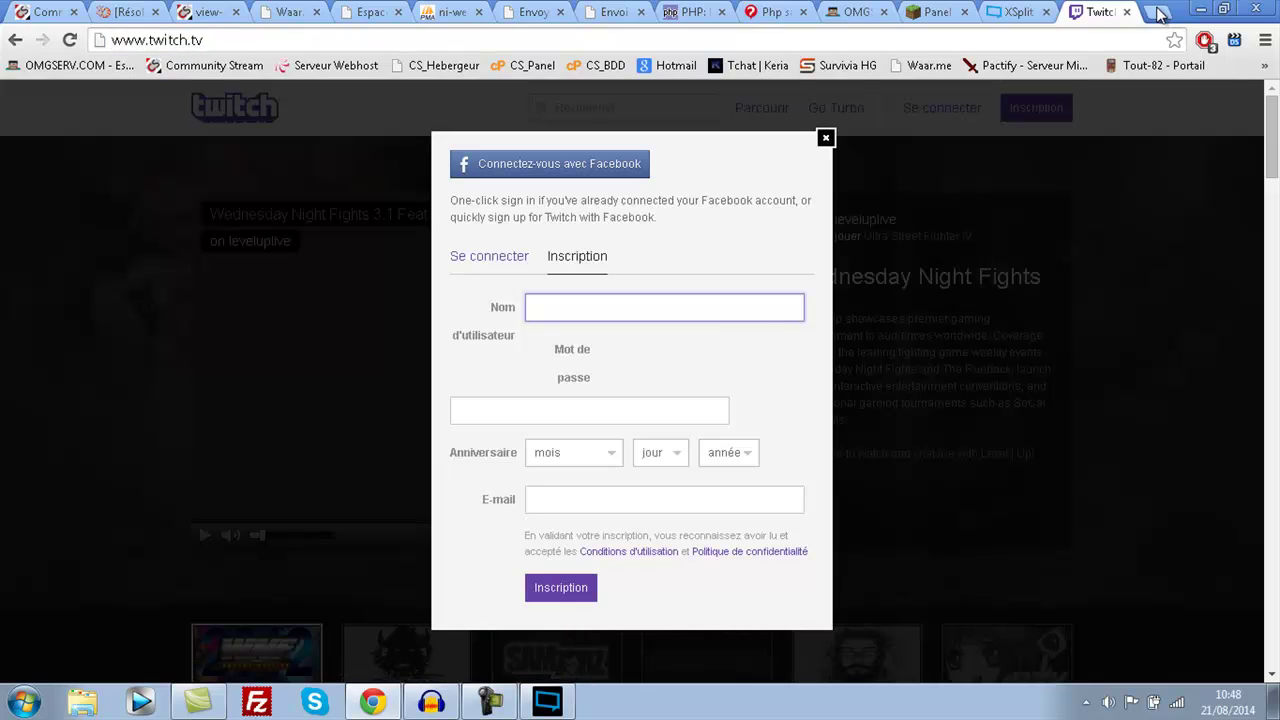
key("Down")
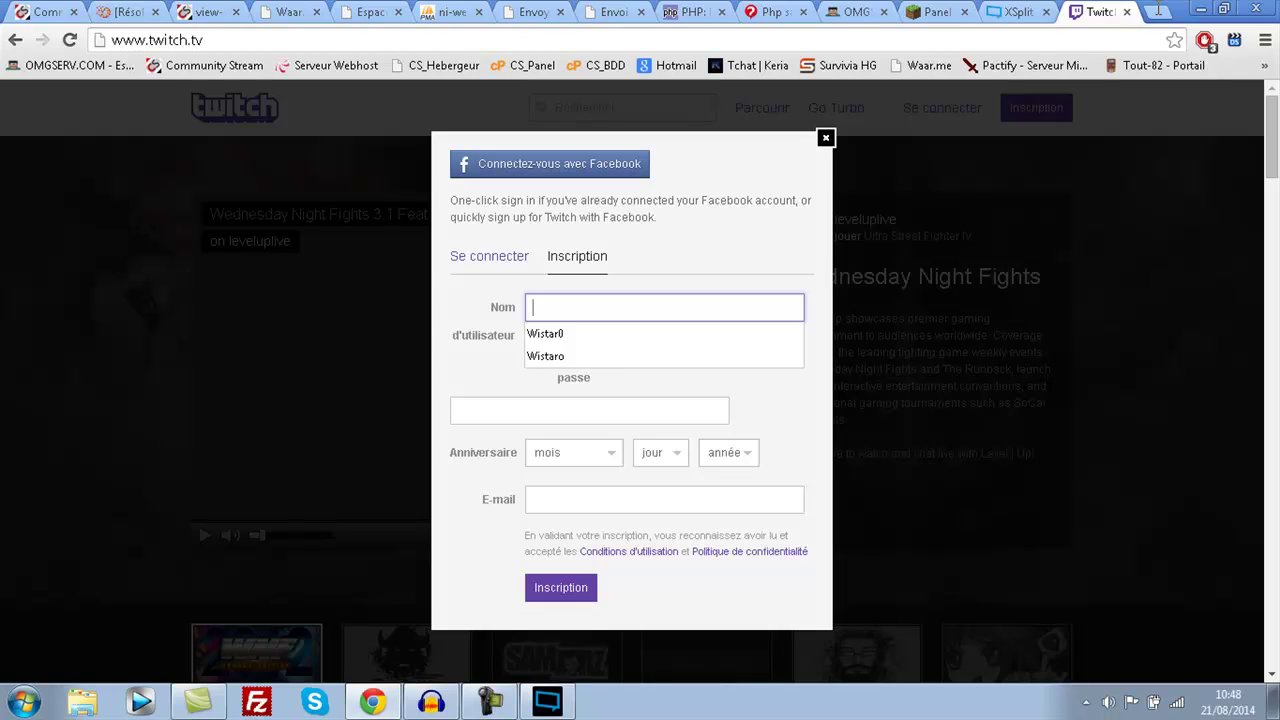
type("Tuto")
key("BackSpace")
key("BackSpace")
type("t")
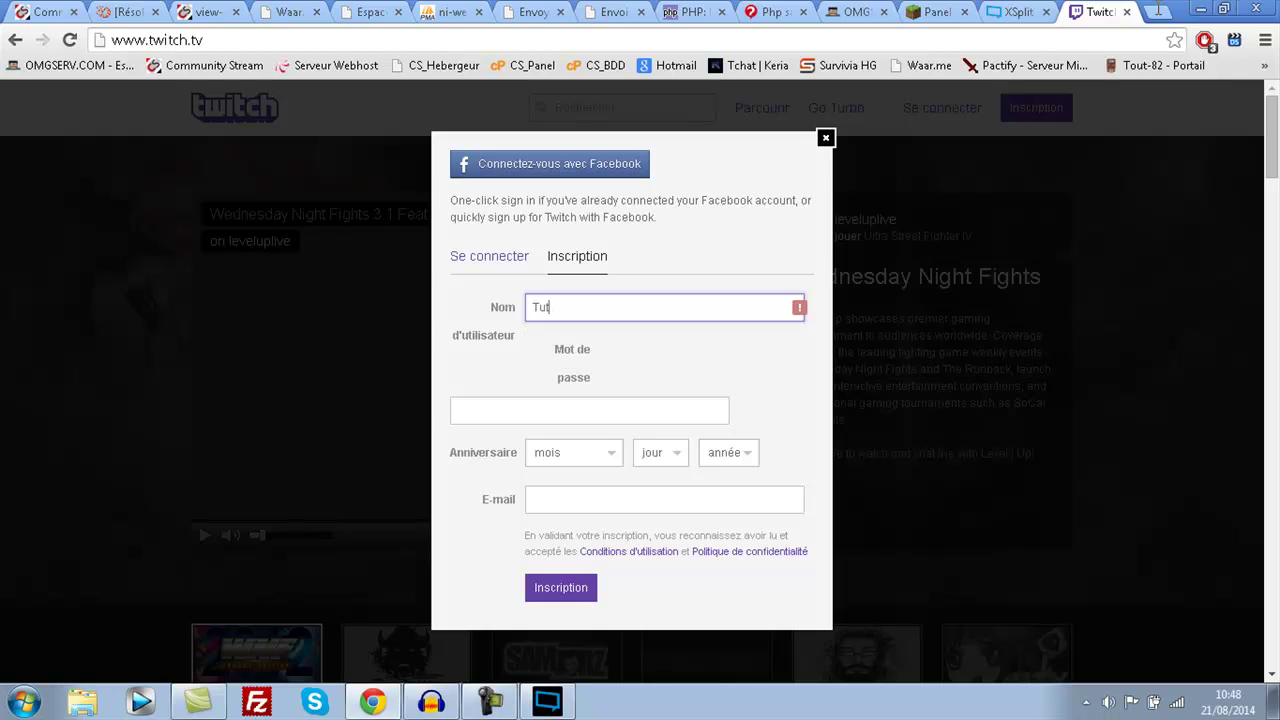
type("oWistaro")
key("Tab")
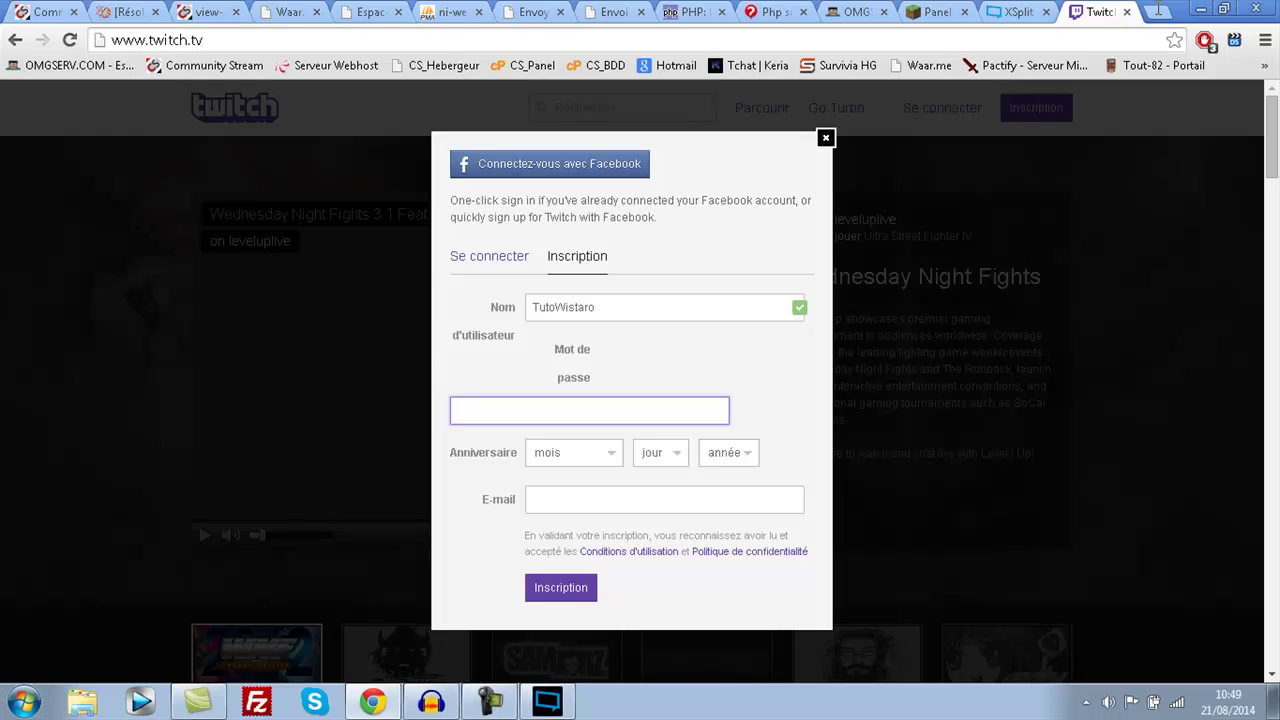
type("••••••••••")
- Set the birth date to 18 Avril 1925
key("Tab")
key("space")
key("Down")
key("Down")
key("Down")
key("Down")
key("Return")
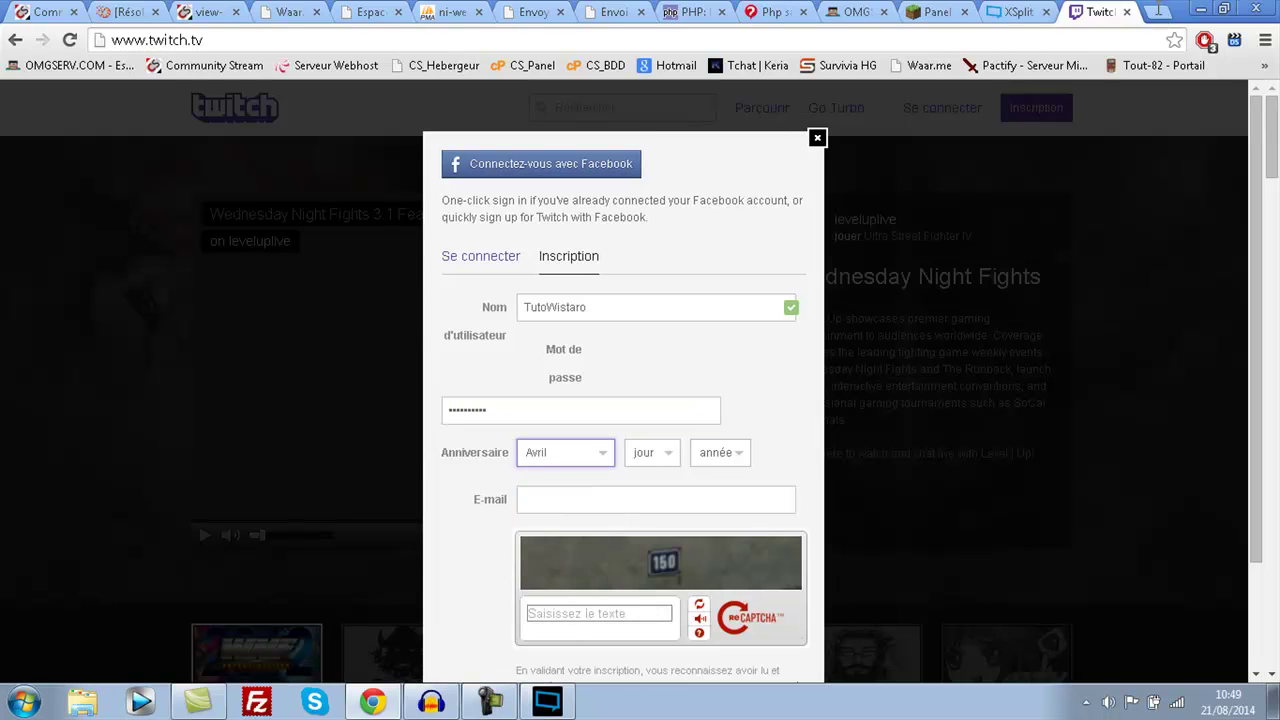
key("Tab")
key("space")
key("1")
key("8")
key("Return")
key("Tab")
key("space")
key("1")
key("9")
key("2")
key("5")
key("Return")
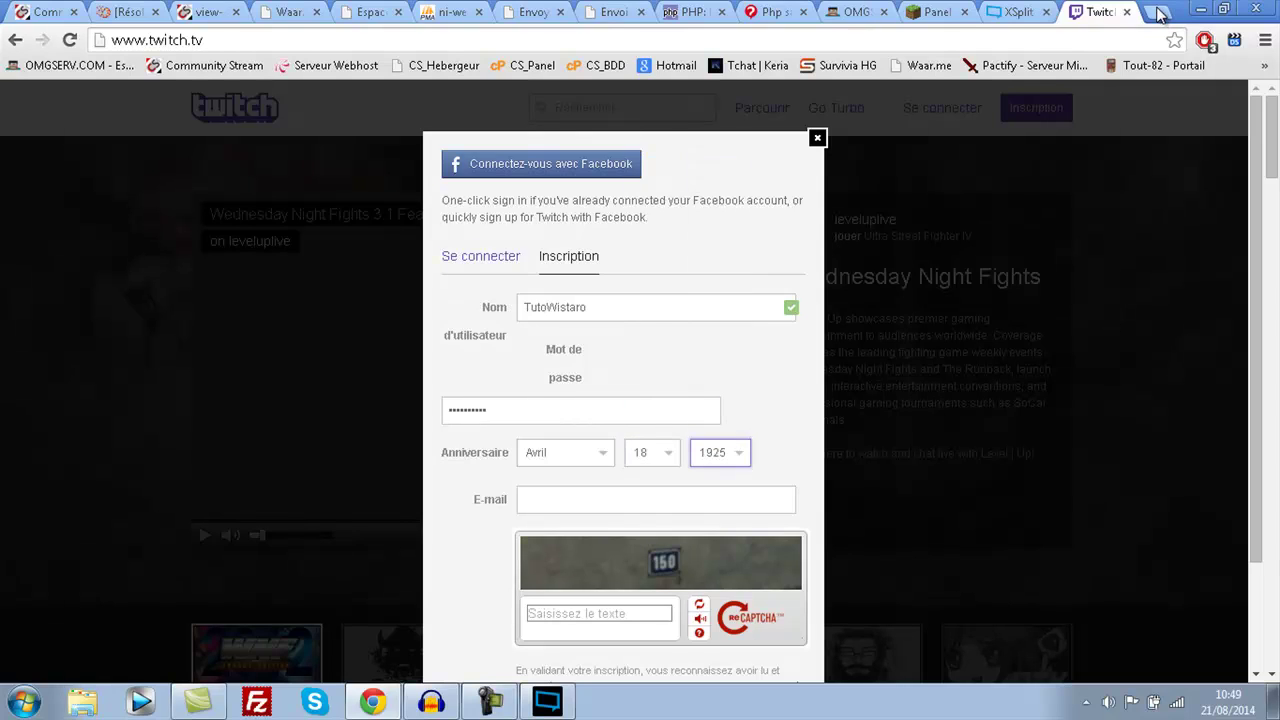
- Fill in the e-mail address and the captcha answer, then submit the sign-up
key("Tab")
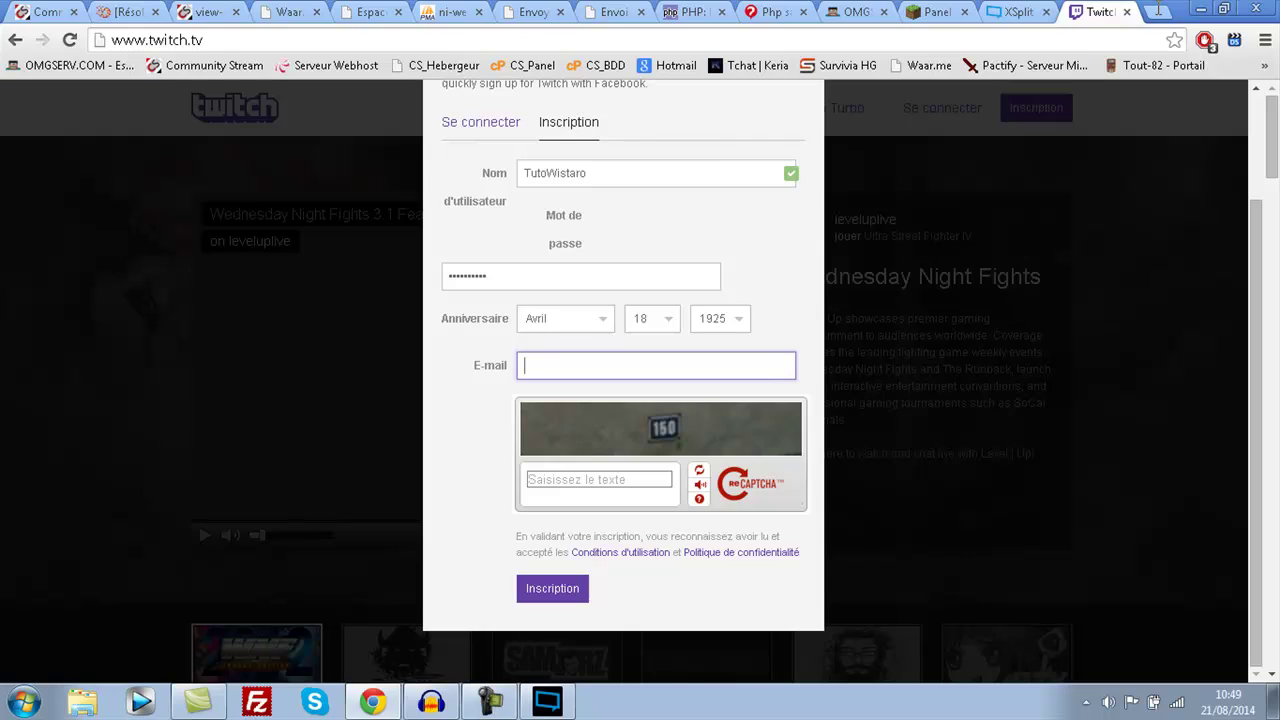
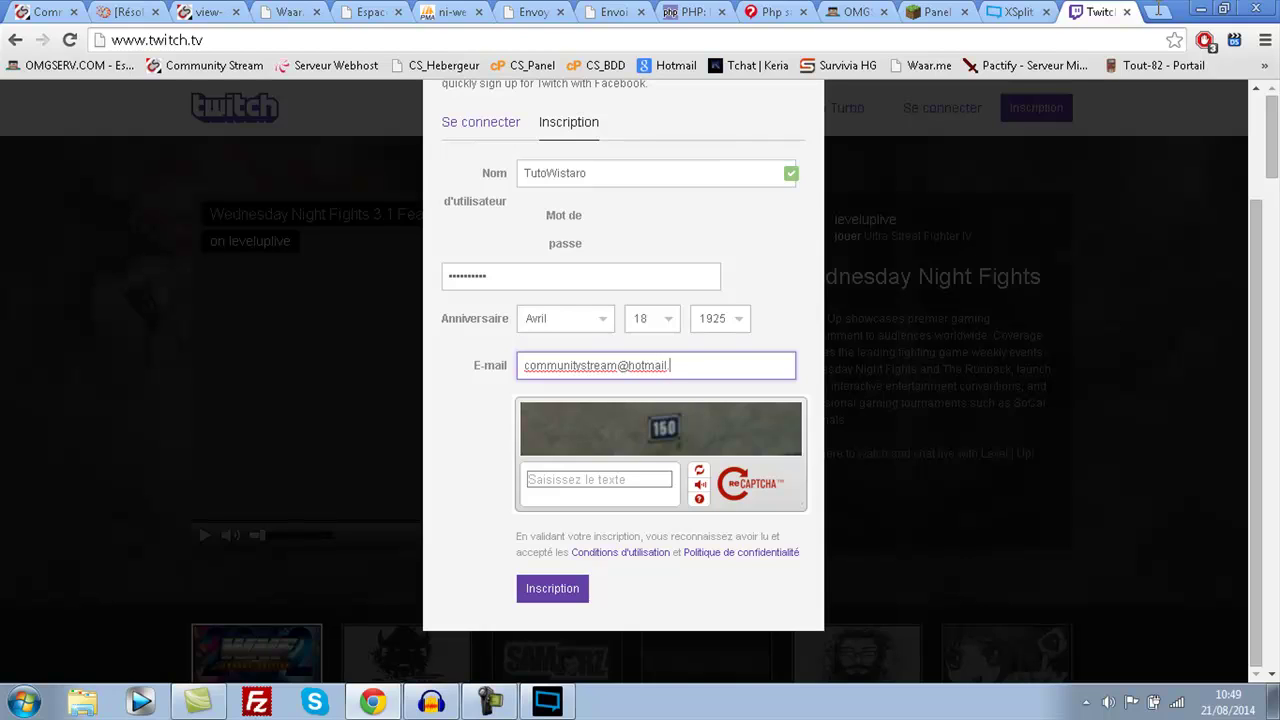
key("Tab")
type("1515")
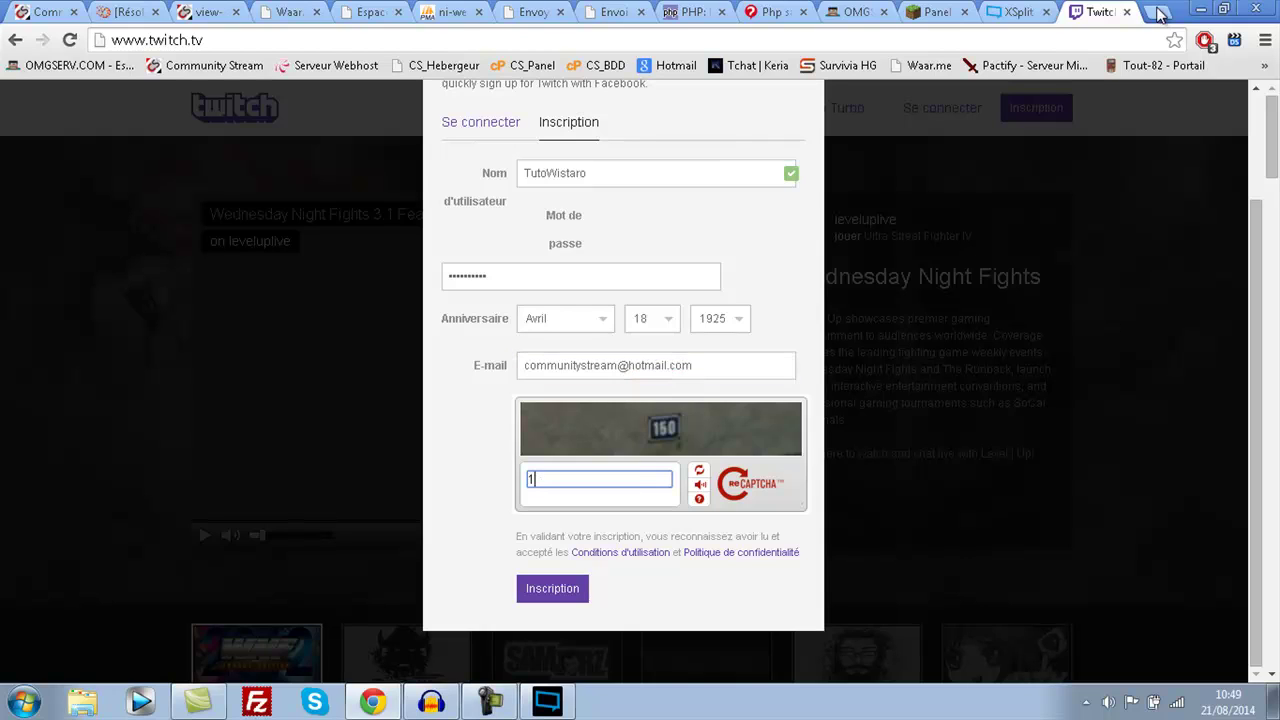
key("BackSpace")
key("BackSpace")
type("0")
key("Return")
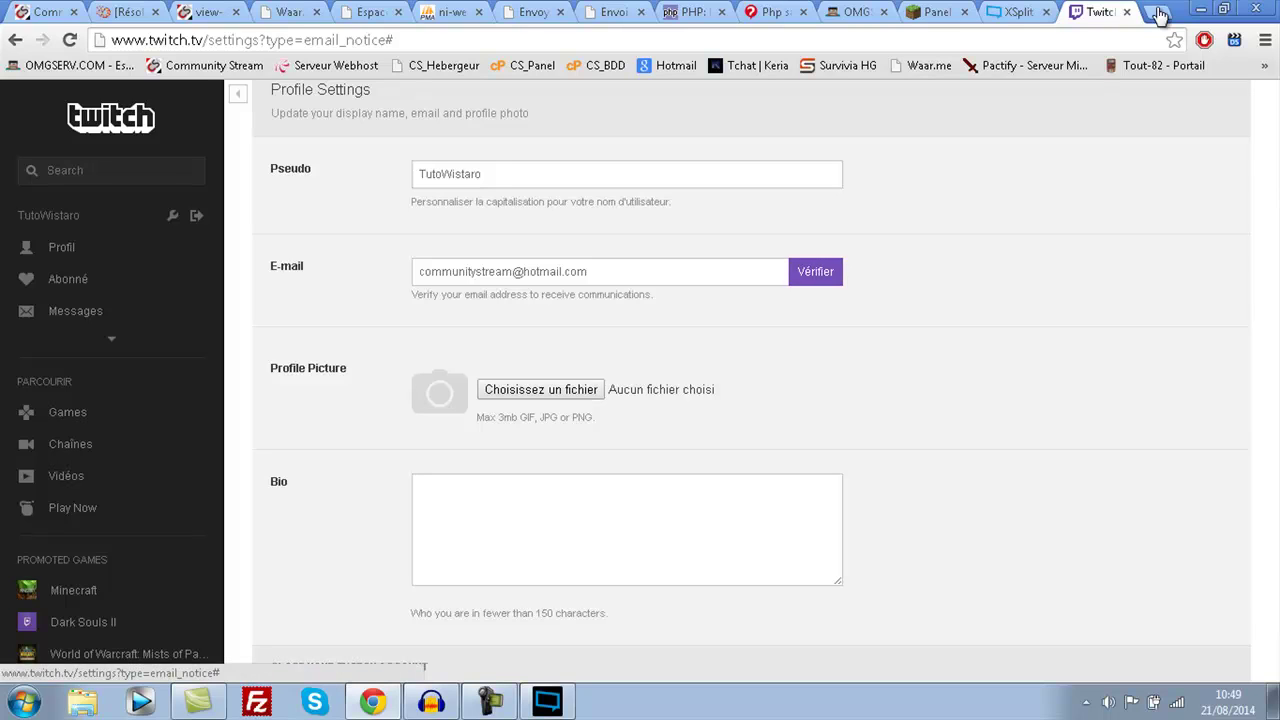
- Go to Hotmail in a new tab and open the Twitch verification message
left_click(1160, 13)
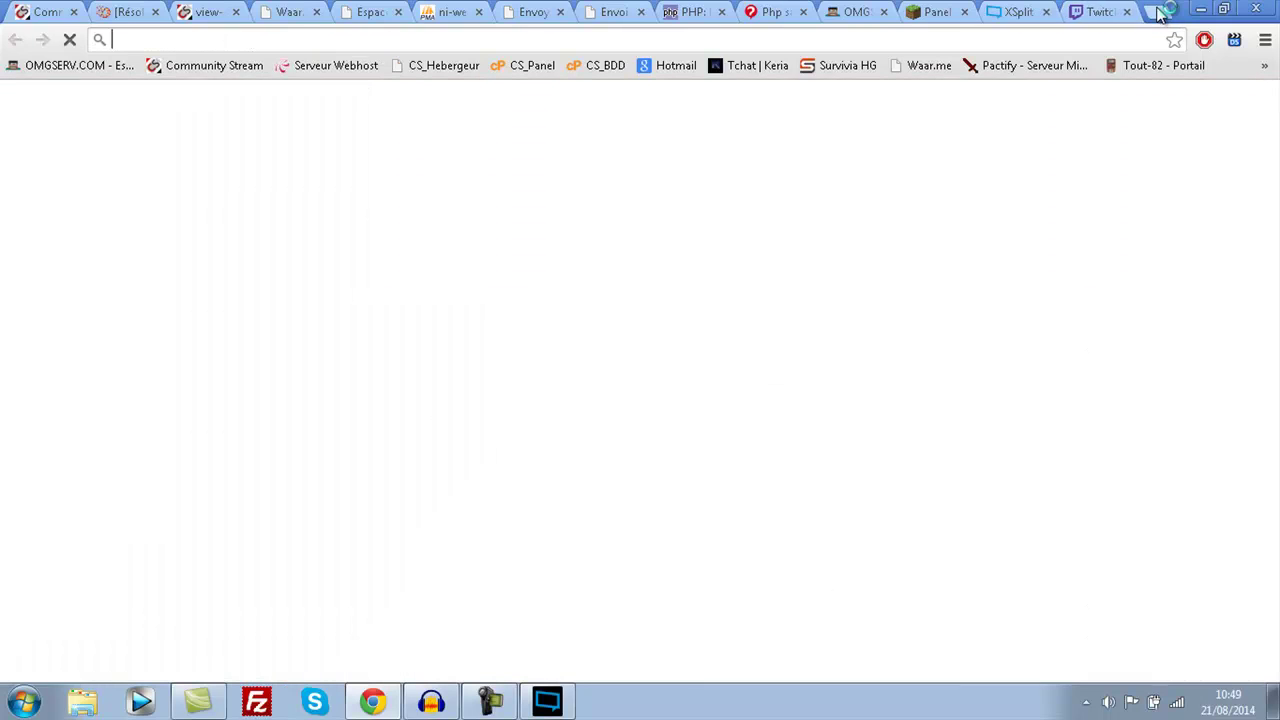
type("hotmail")
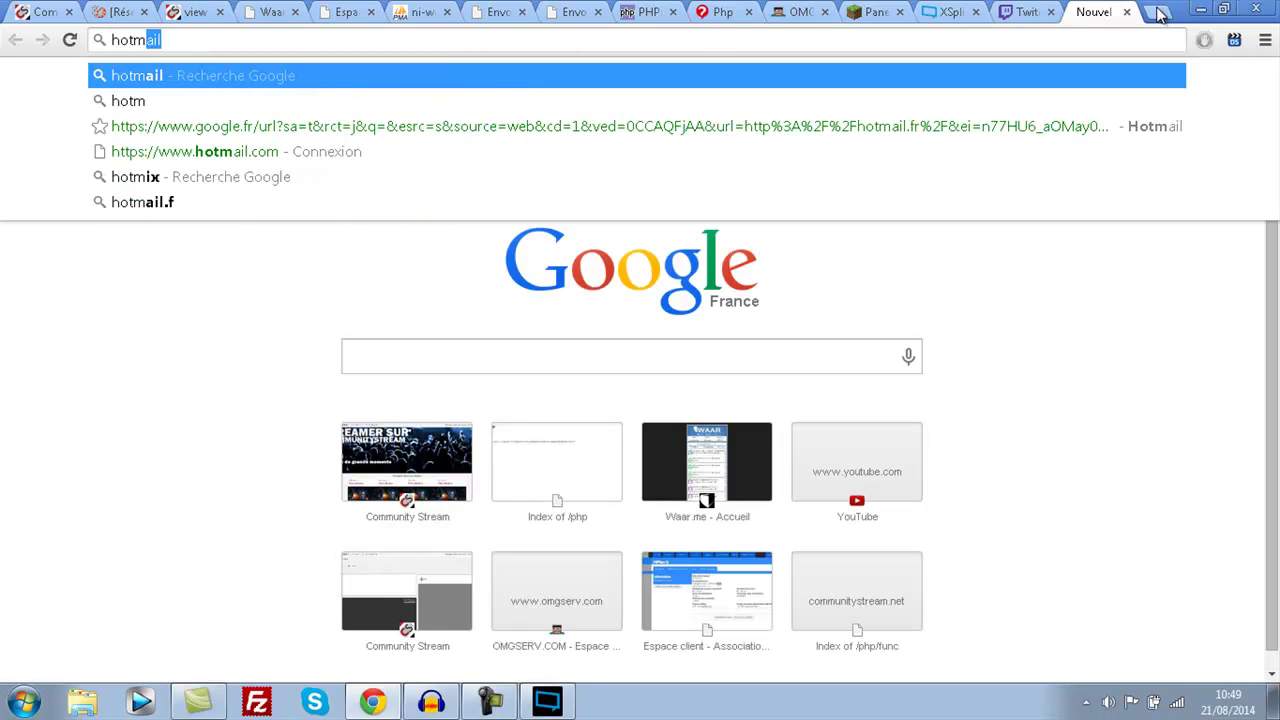
key("Return")
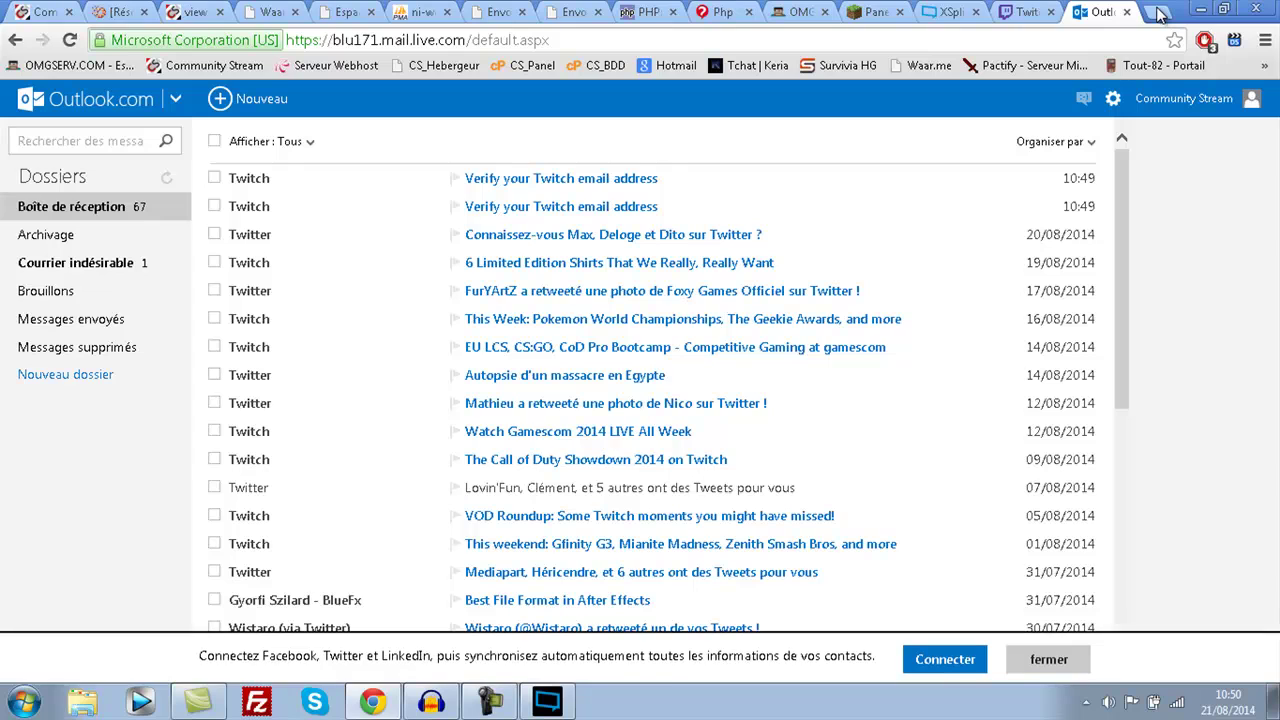
left_click(561, 178)
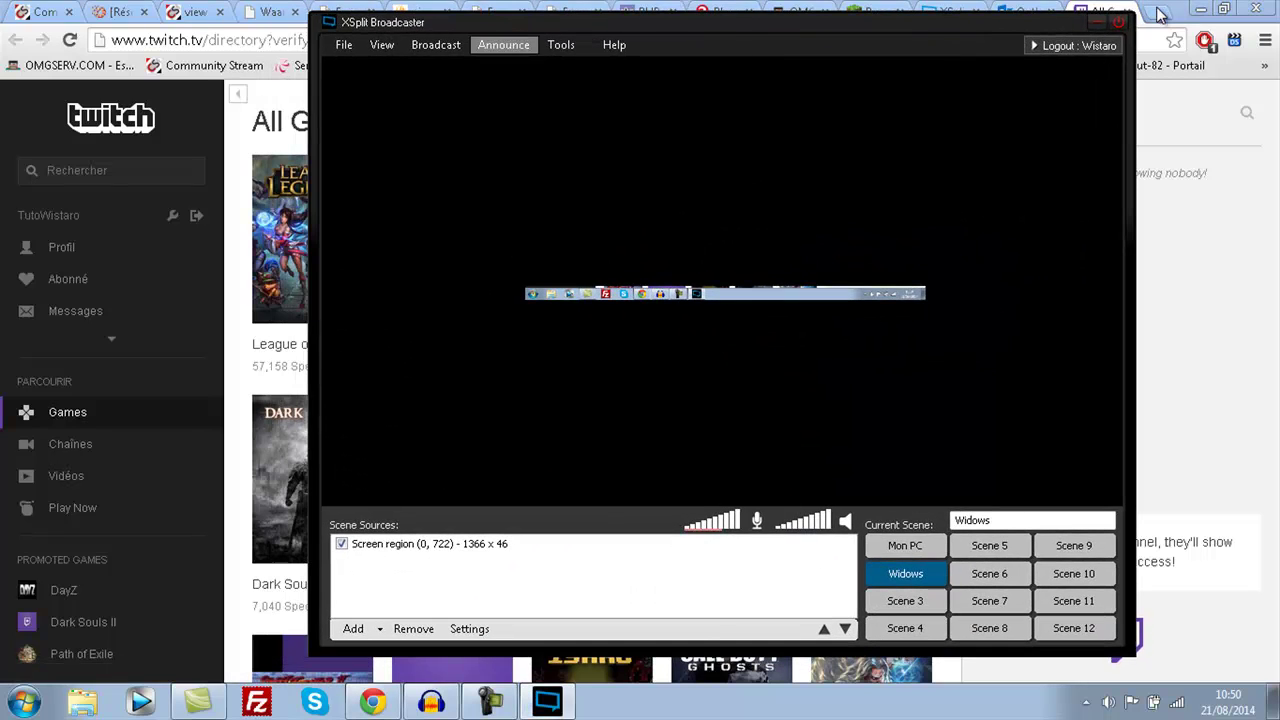
- Add a new Twitch channel from XSplit's Broadcast menu
key("alt+b")
key("Down")
key("Down")
key("Down")
key("Down")
key("Down")
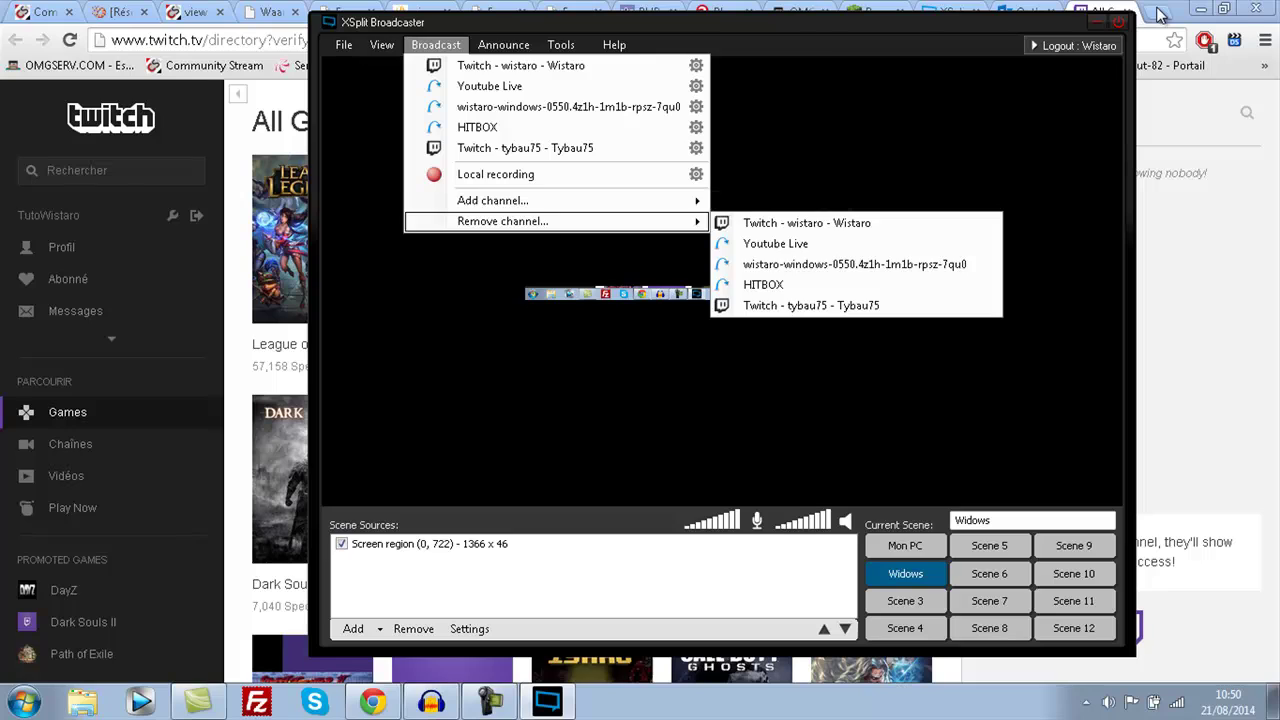
key("Up")
key("Right")
key("Down")
key("Down")
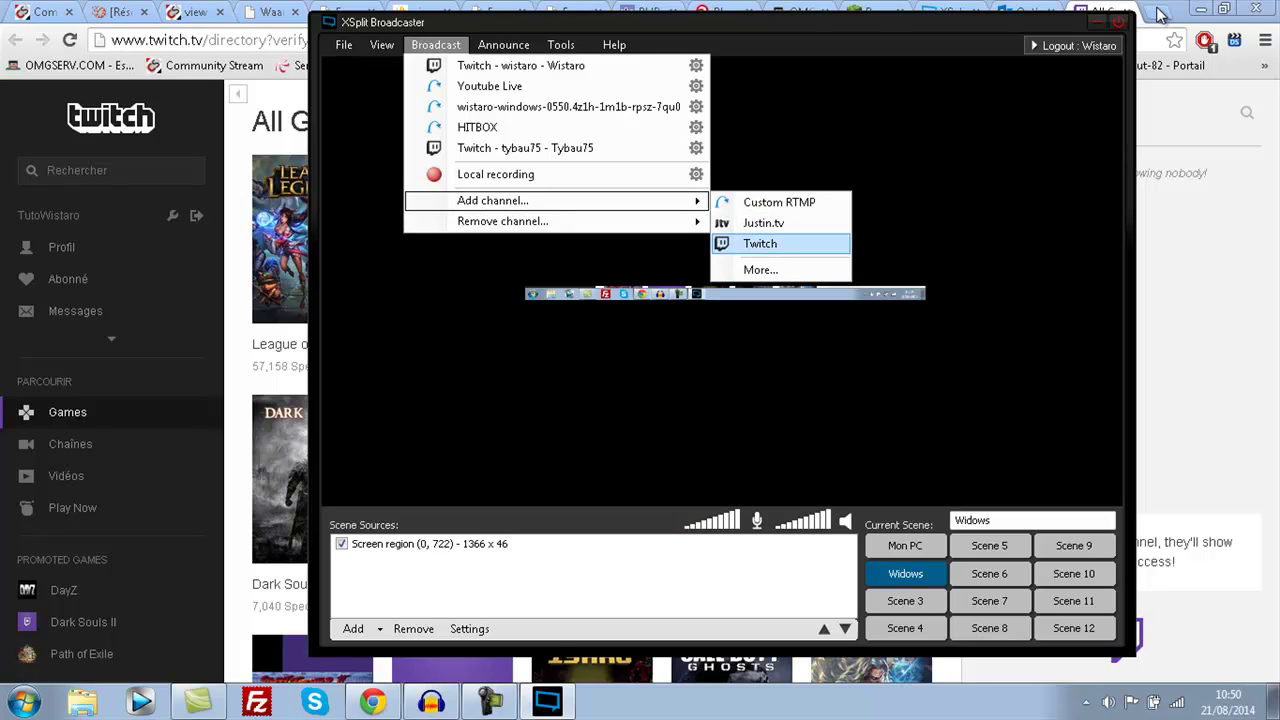
key("Return")
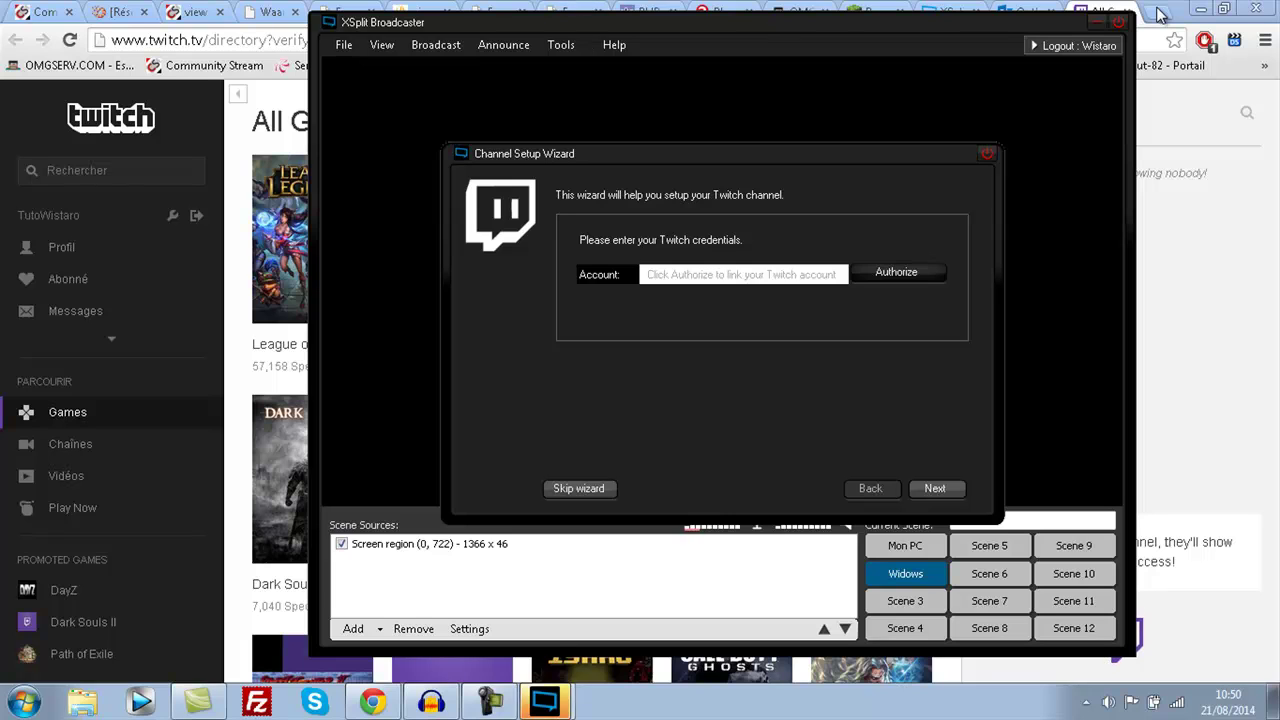
- Bring the Channel Setup Wizard back to the front and choose Authorize to link Twitch
left_click(1158, 13)
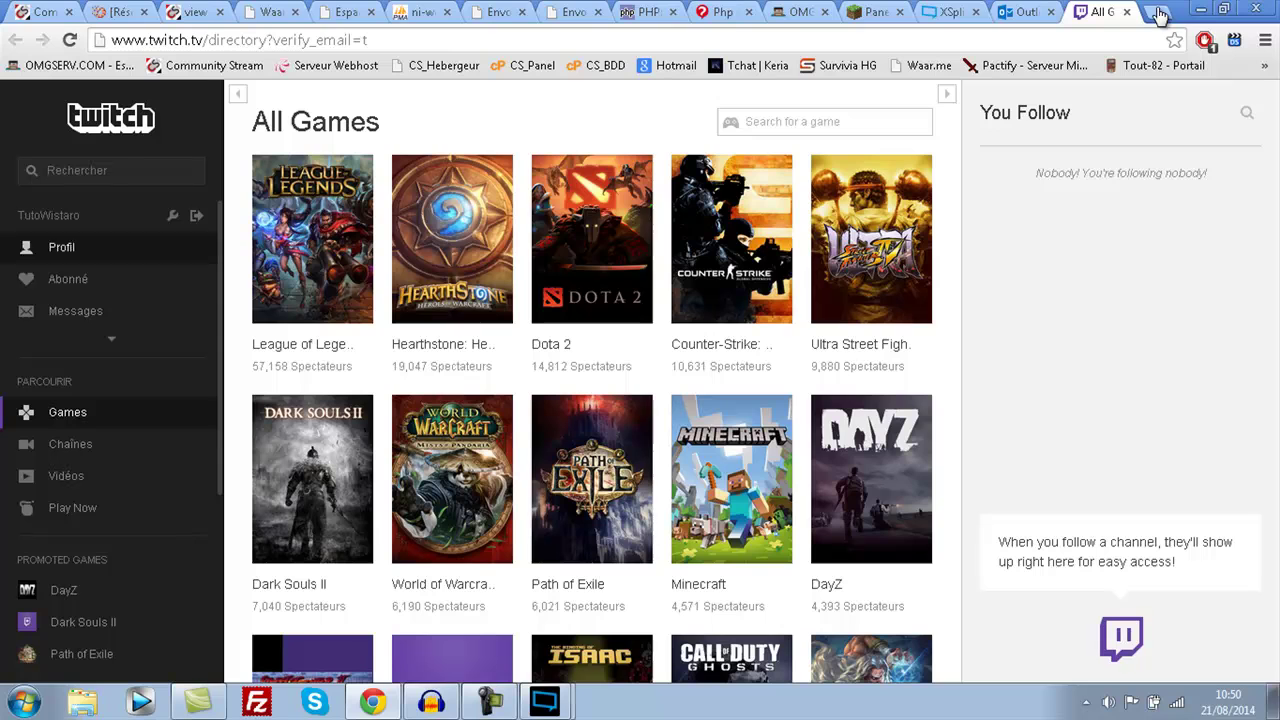
left_click(544, 702)
left_click(543, 659)
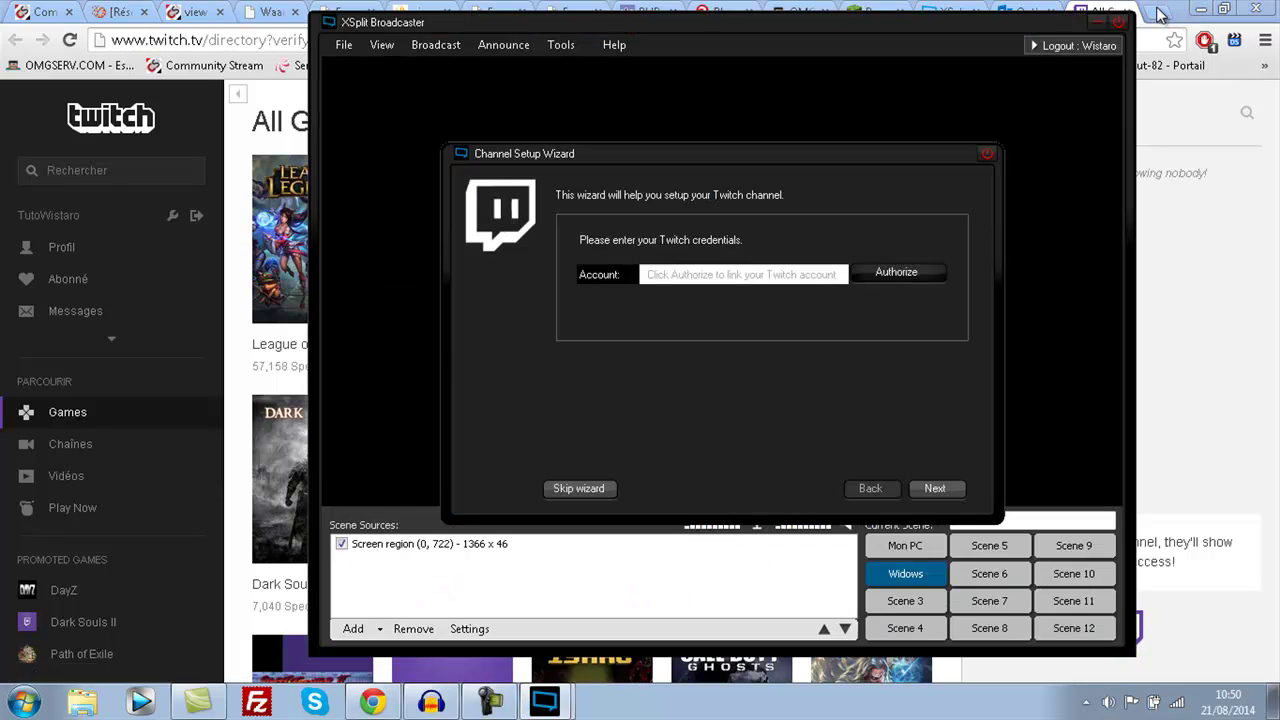
left_click(896, 272)
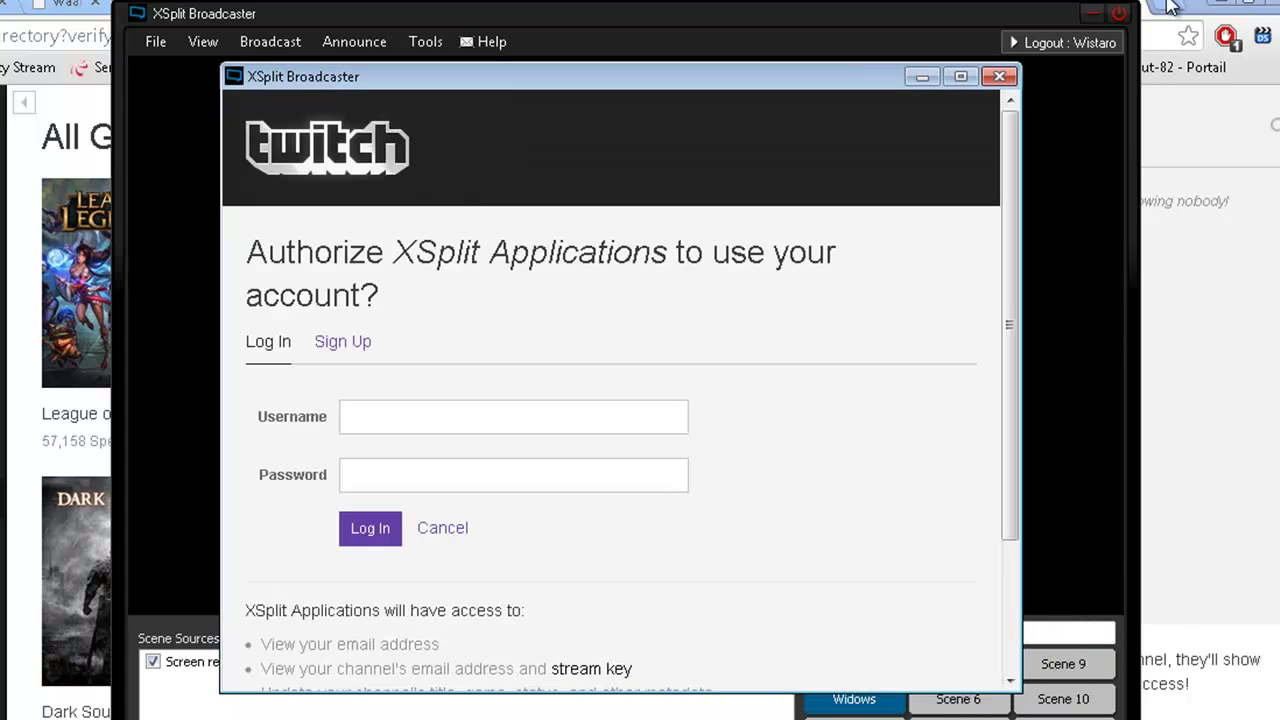
- Enter the Twitch account username and password, then return to the Twitch login page
left_click(513, 416)
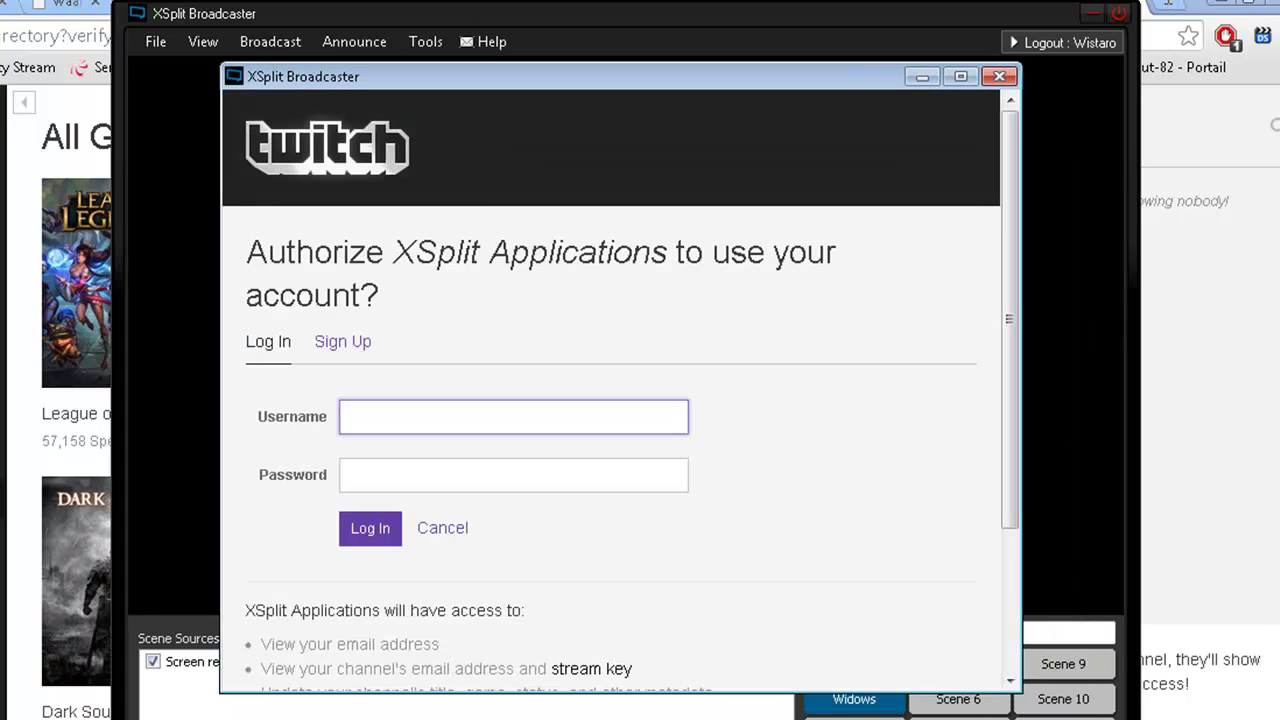
type("tutoWistaro")
key("Tab")
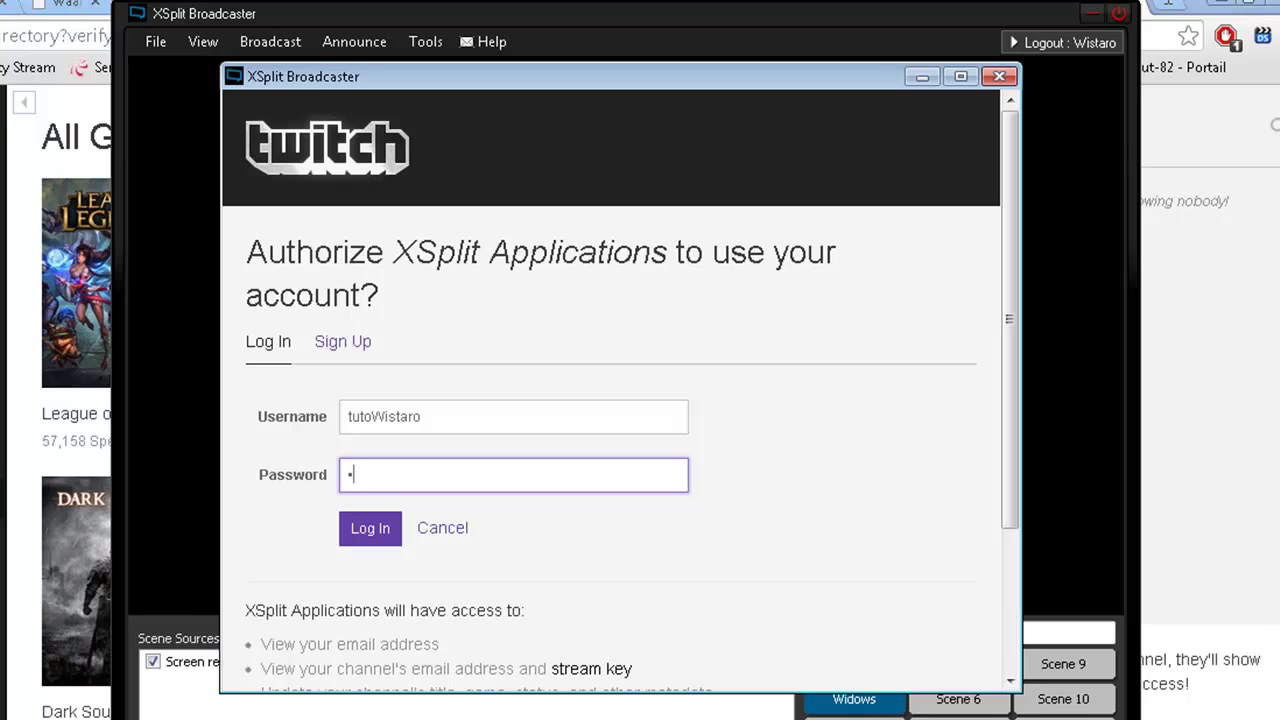
key("BackSpace")
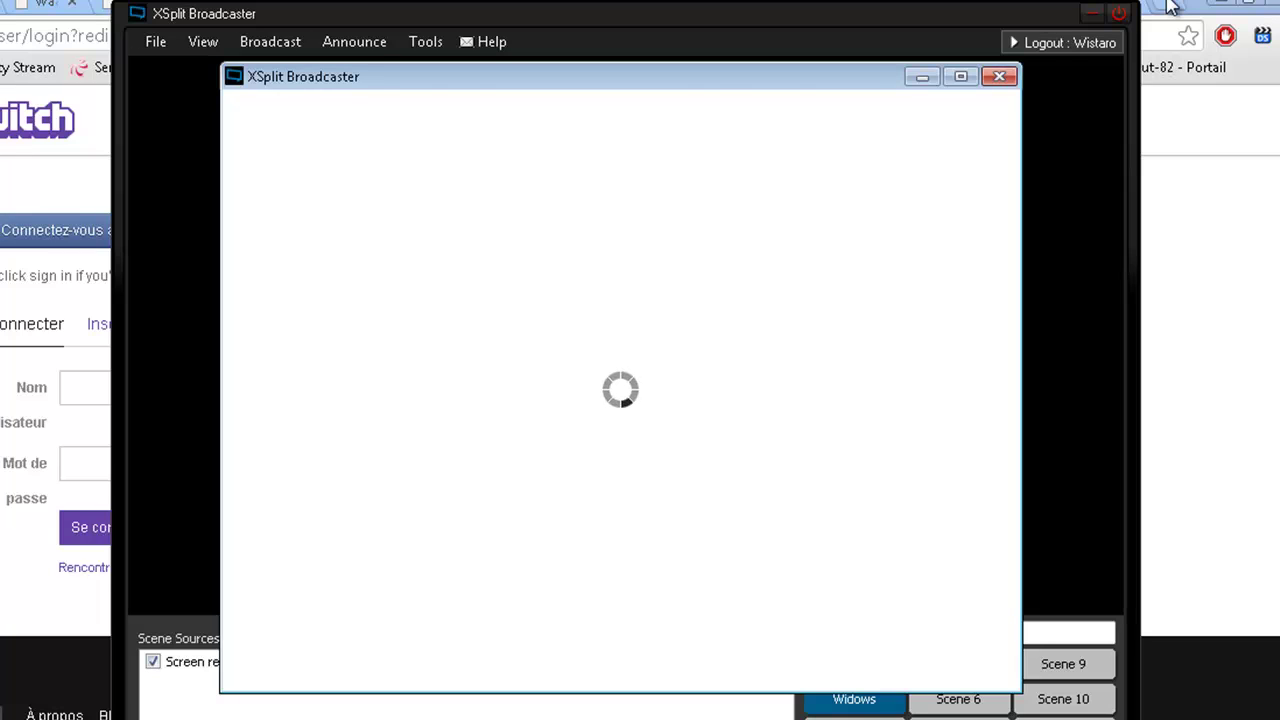
left_click(1172, 6)
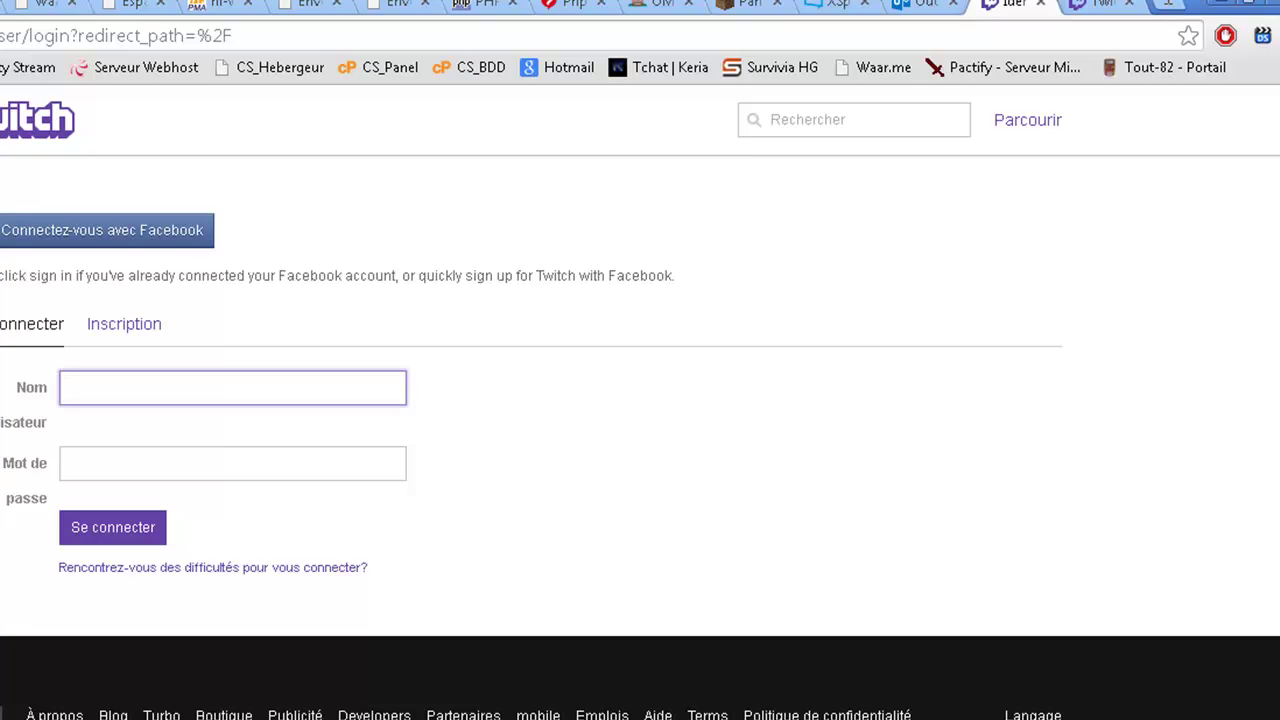
- Sign back into Twitch with the saved login and account password, then start setting a new password
key("Down")
key("Down")
key("Return")
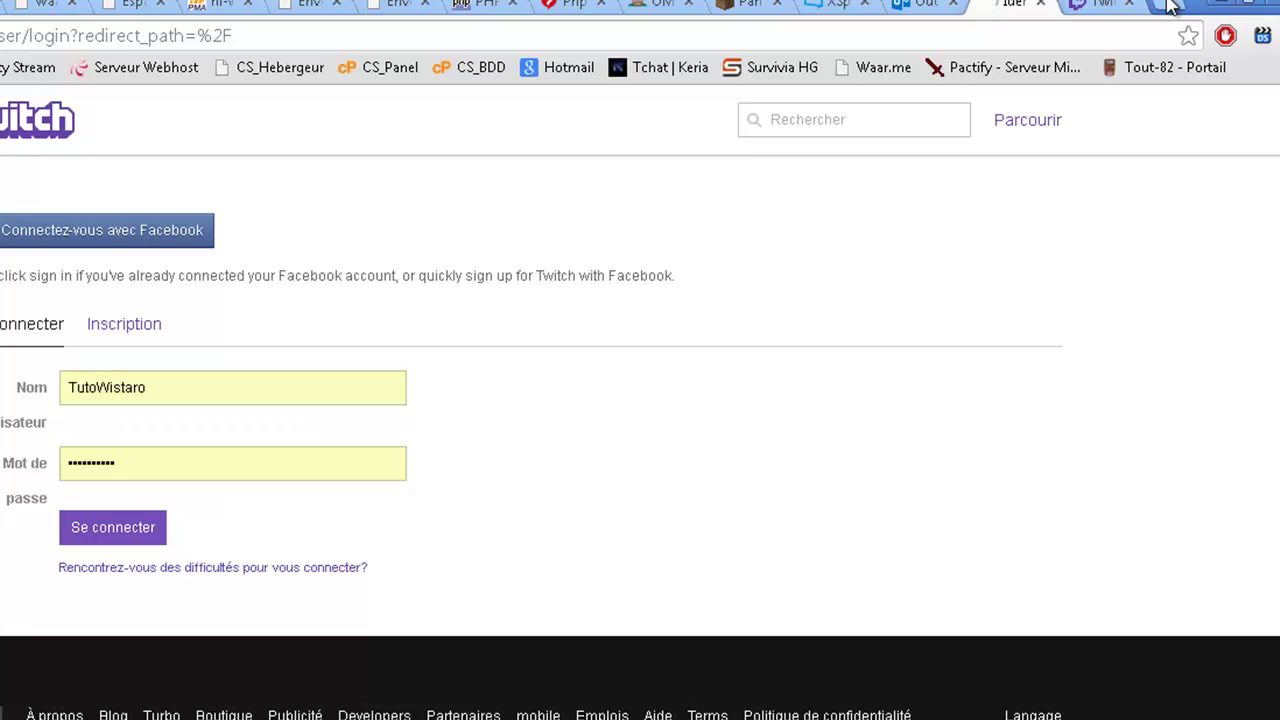
key("Return")
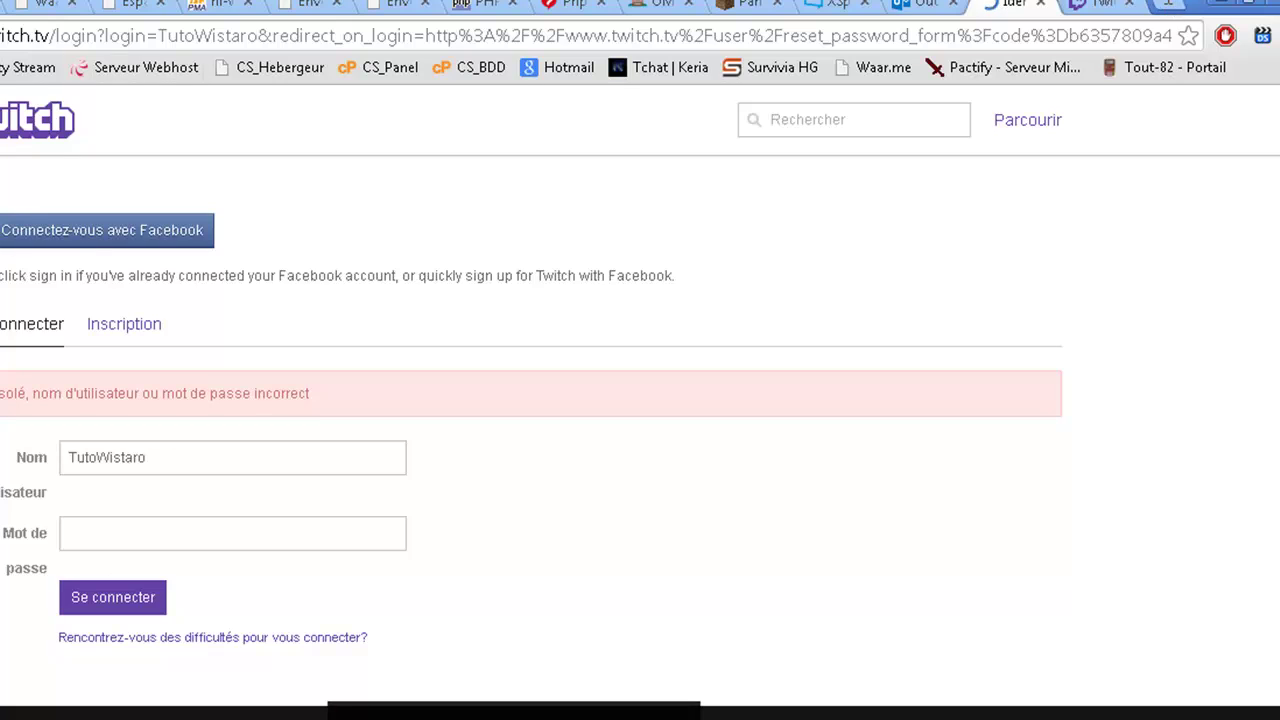
key("Tab")
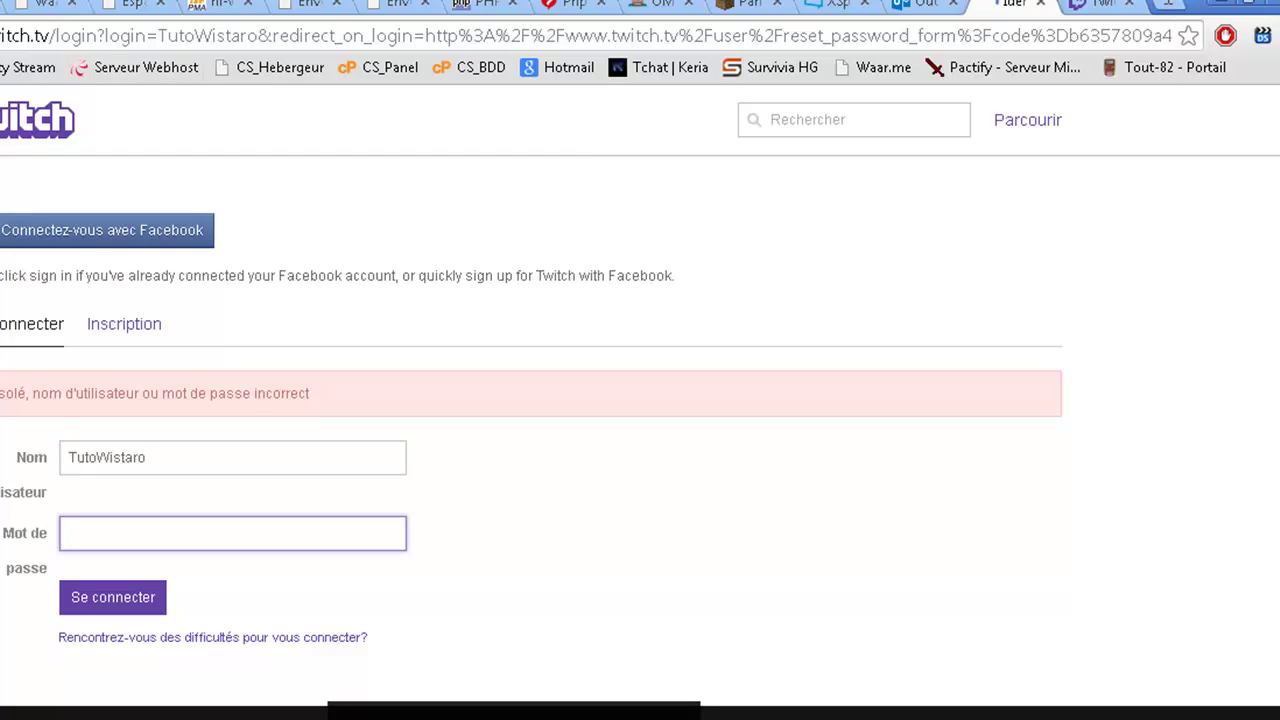
type("••••••••••")
type("•••")
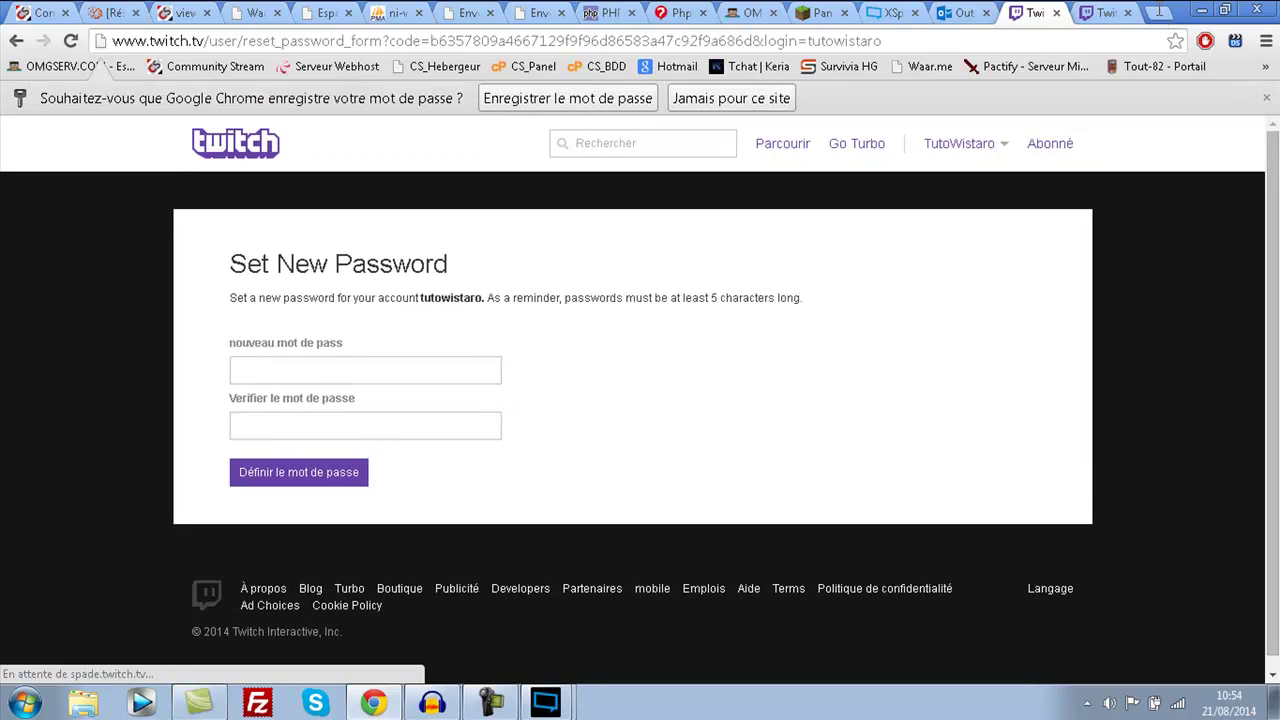
left_click(365, 370)
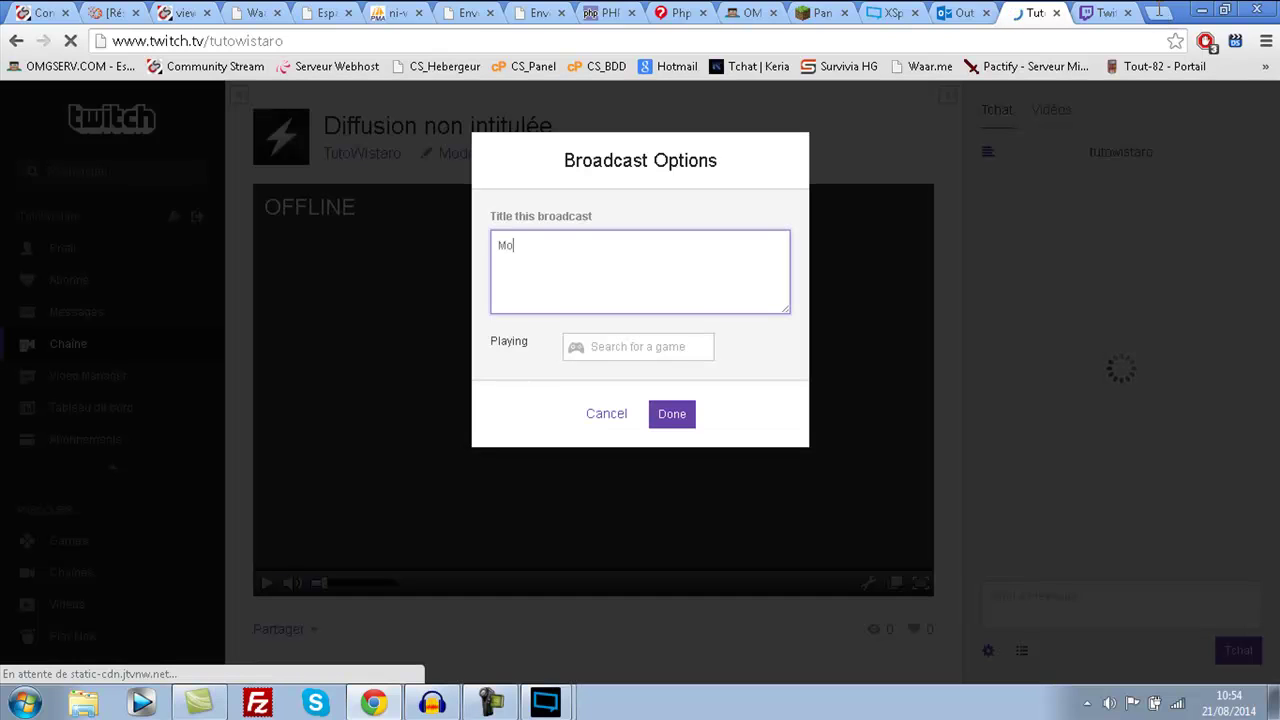
- Finish the broadcast title 'Mon super live!', pick Minecraft as the game, and save
type("supe")
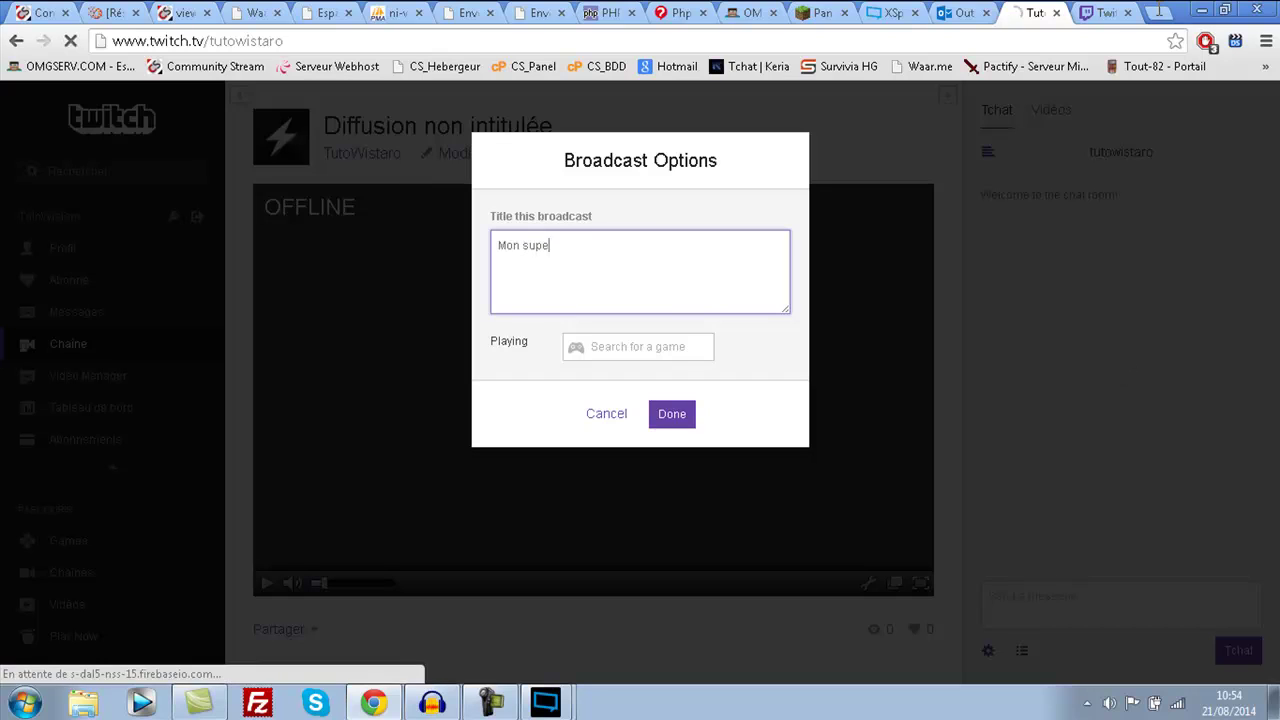
type("r live")
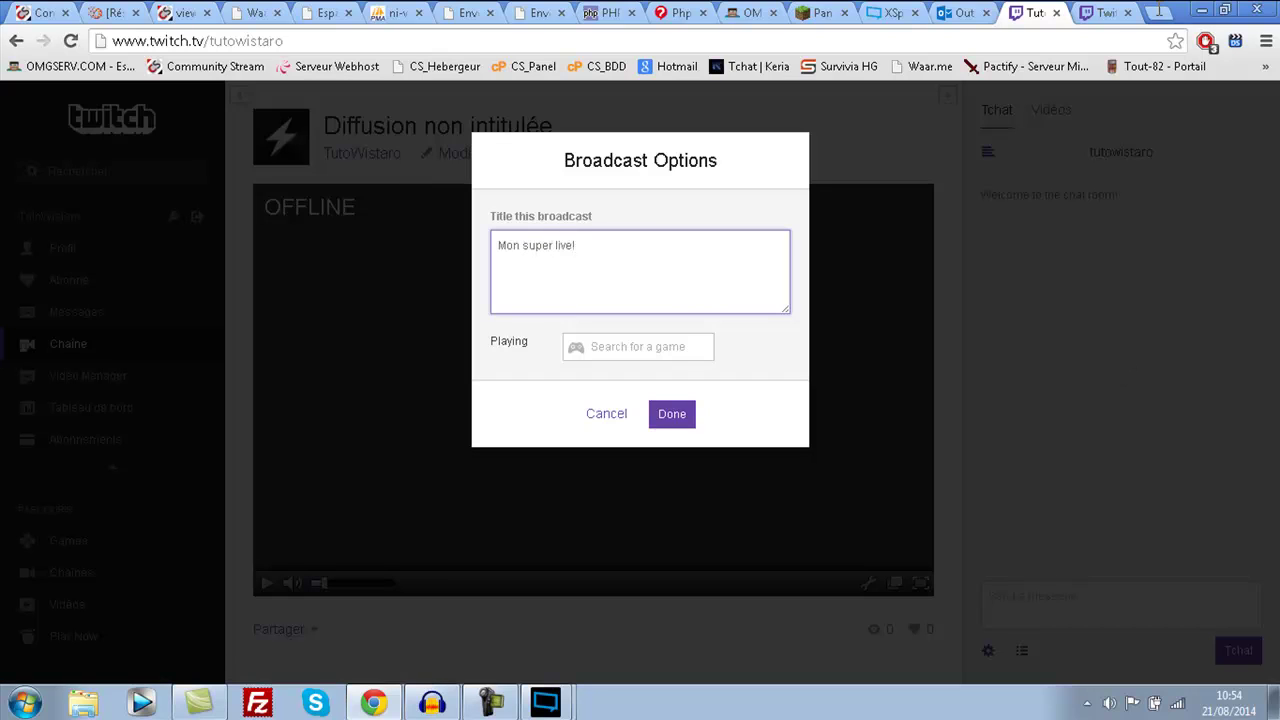
type("!")
key("Tab")
type("M")
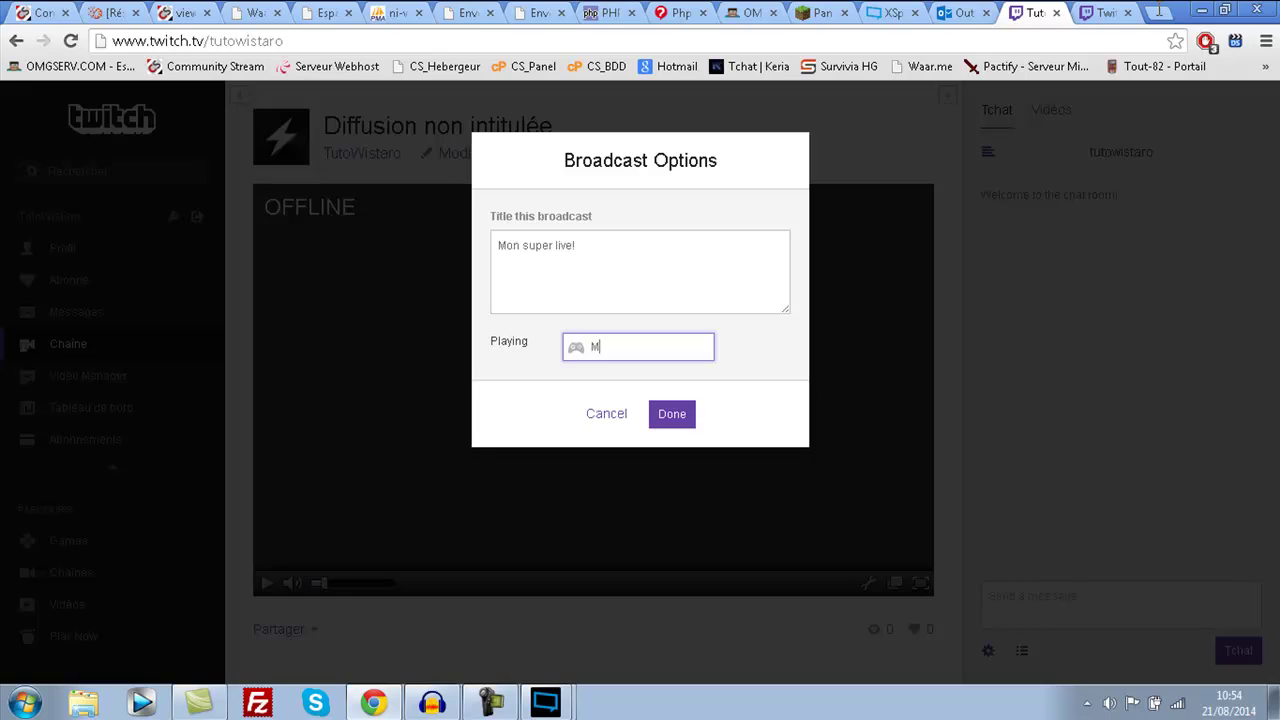
type("inecraft")
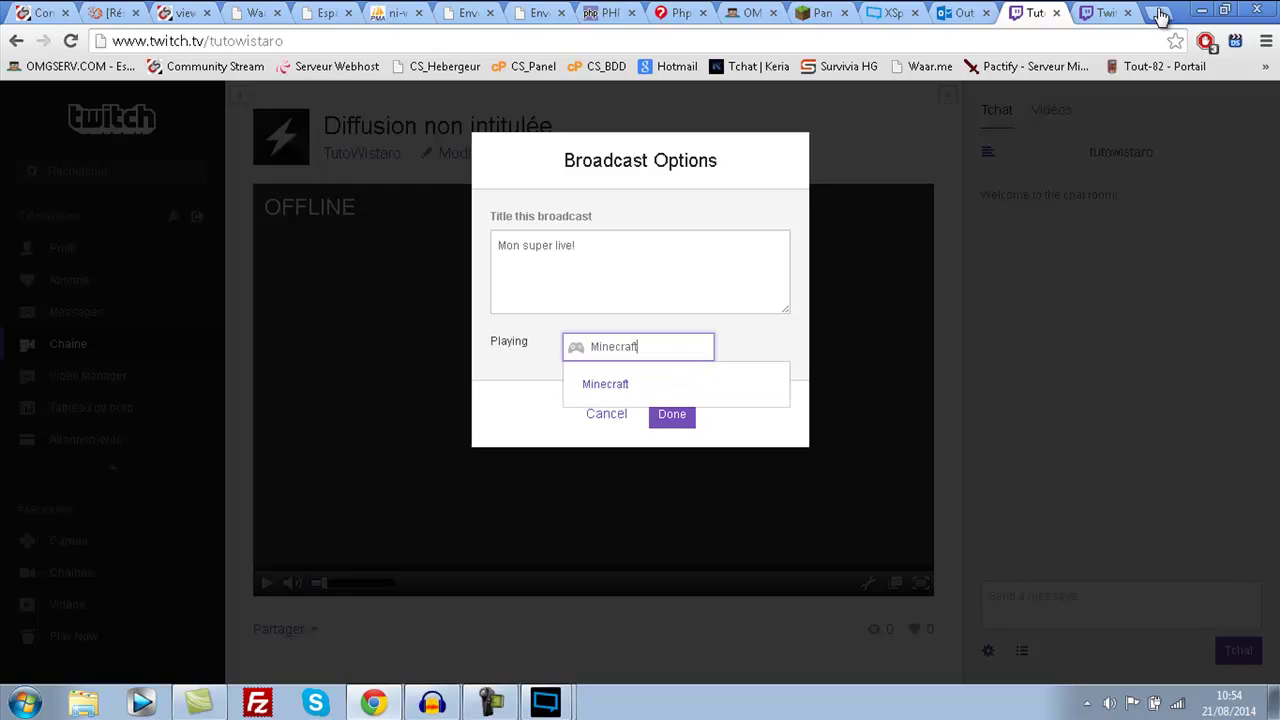
key("Down")
key("Return")
key("Return")
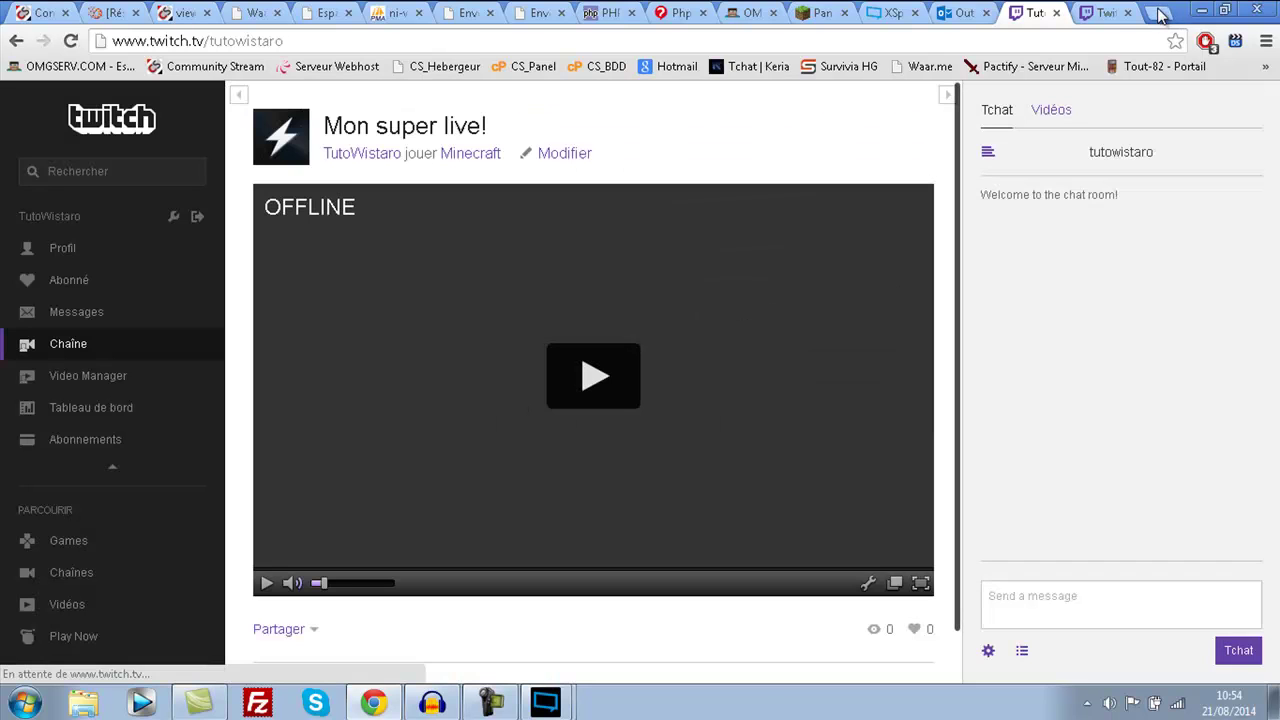
- Check the saved title and game, then go to the channel's profile page
left_click_drag(488, 126, 322, 126)
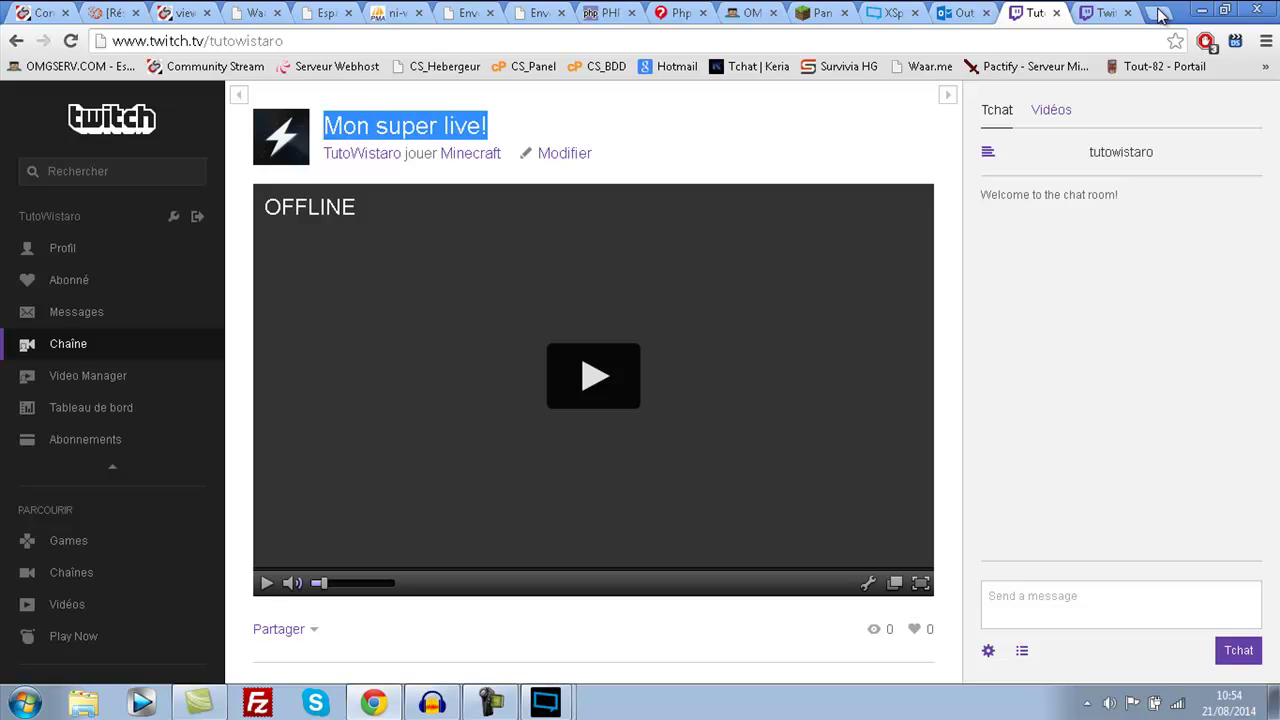
left_click_drag(502, 153, 365, 153)
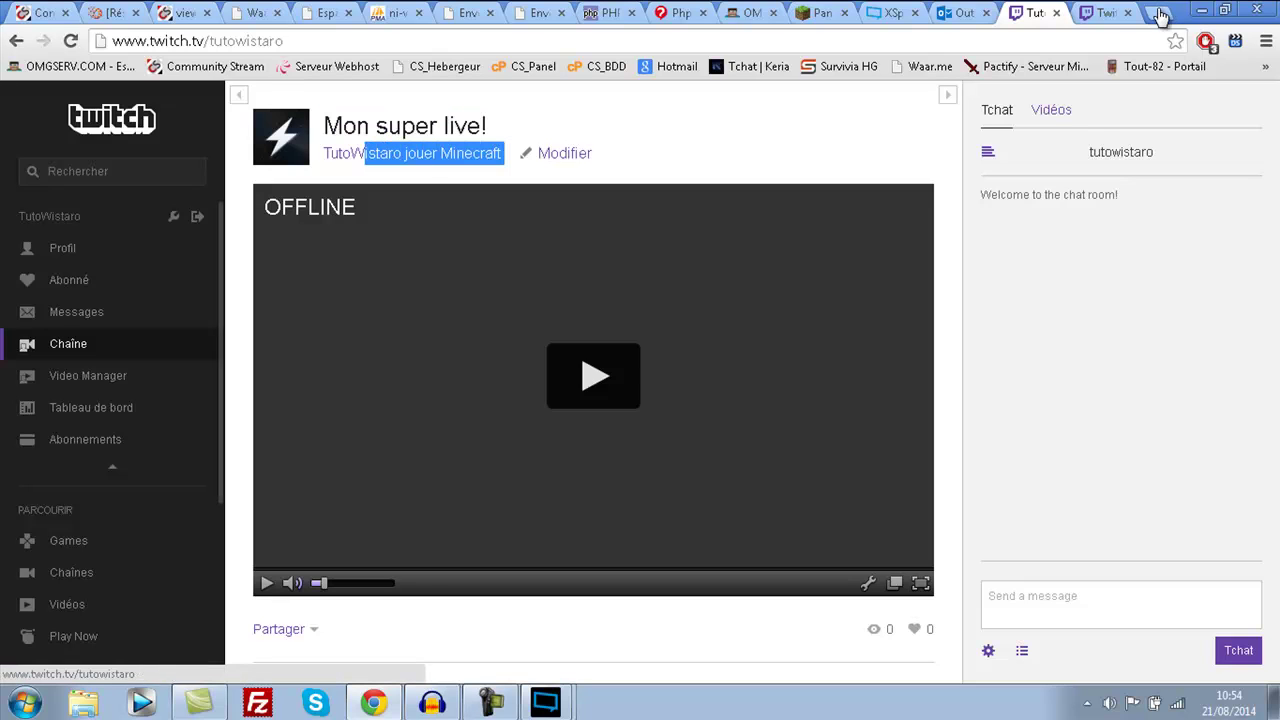
key("shift+Tab")
key("shift+Tab")
key("shift+Tab")
key("shift+Tab")
key("shift+Tab")
key("shift+Tab")
key("shift+Tab")
key("shift+Tab")
key("shift+Tab")
key("shift+Tab")
key("shift+Tab")
key("shift+Tab")
key("Return")
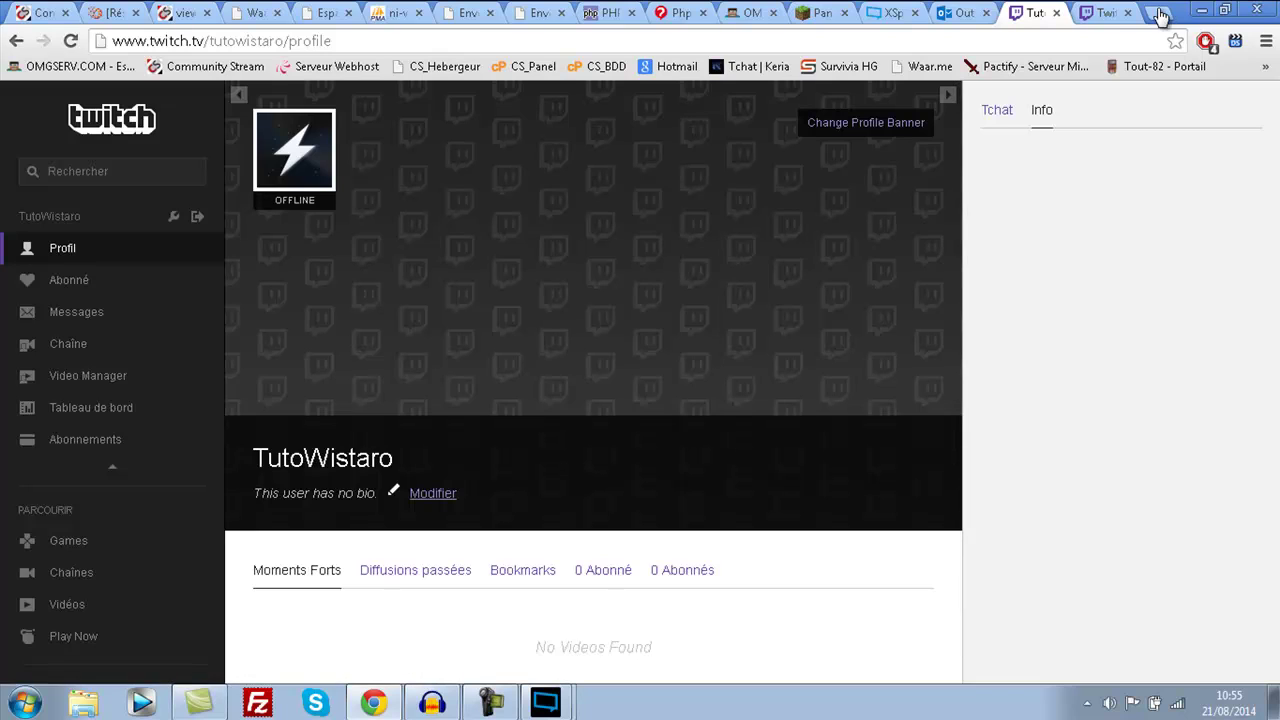
- Write a short profile bio and save it
key("Return")
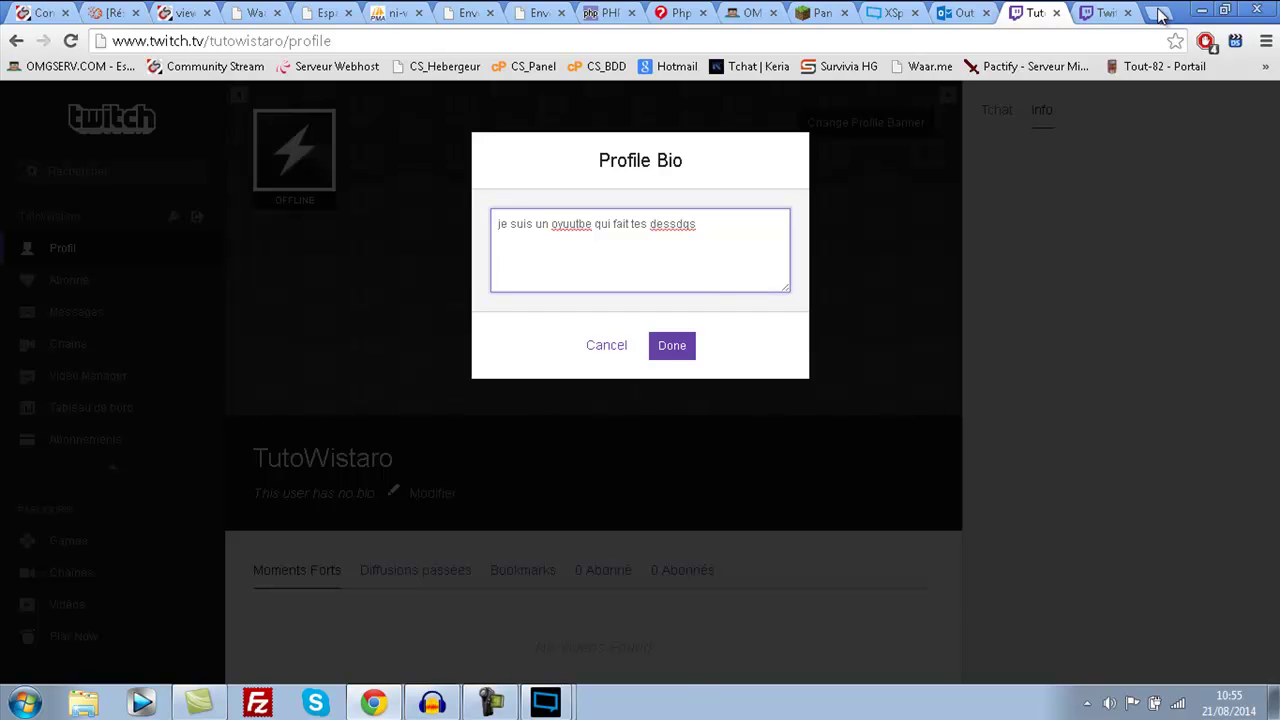
key("Tab")
key("Return")
- Upload the inf image as the profile banner, then return to the channel page
left_click(866, 123)
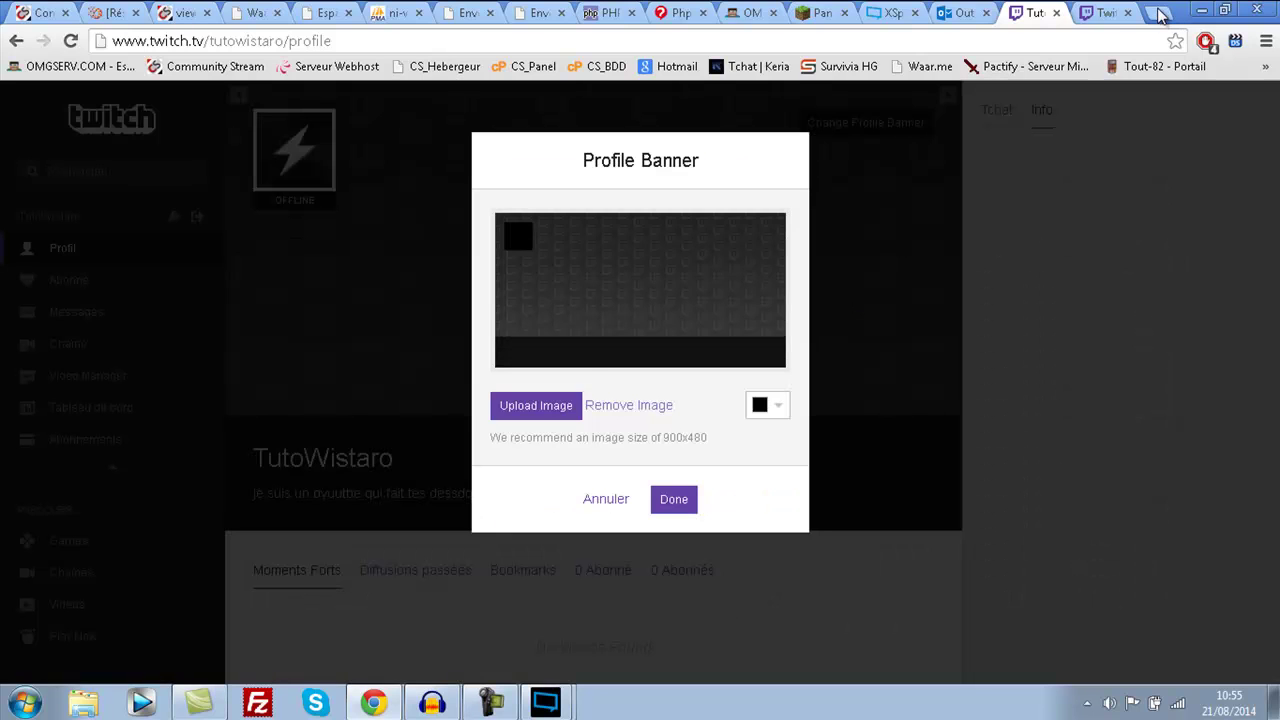
left_click(536, 405)
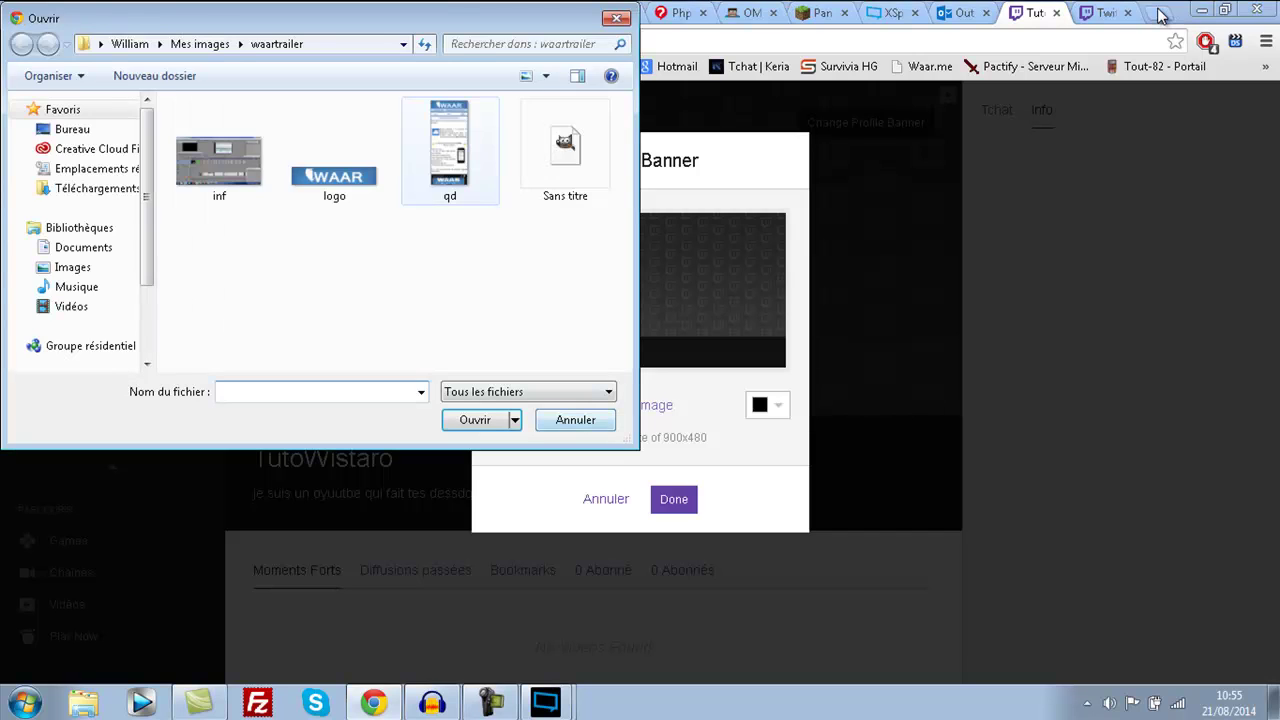
double_click(219, 160)
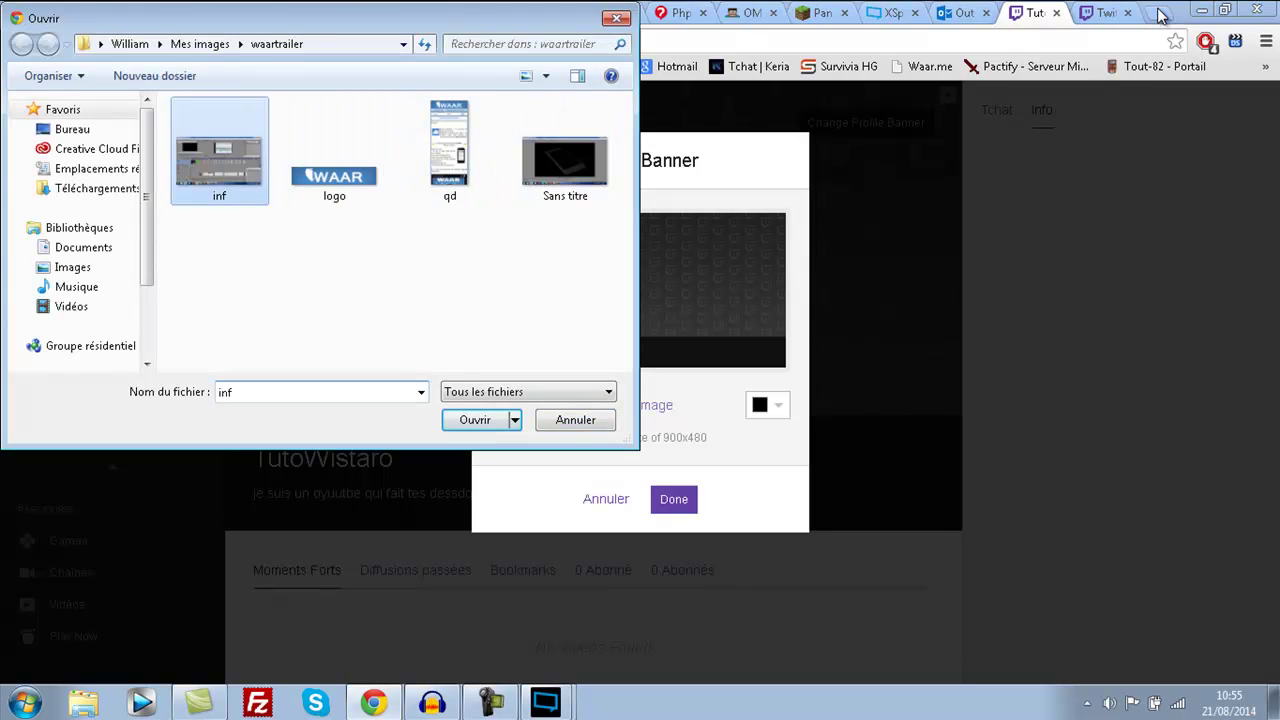
left_click(673, 499)
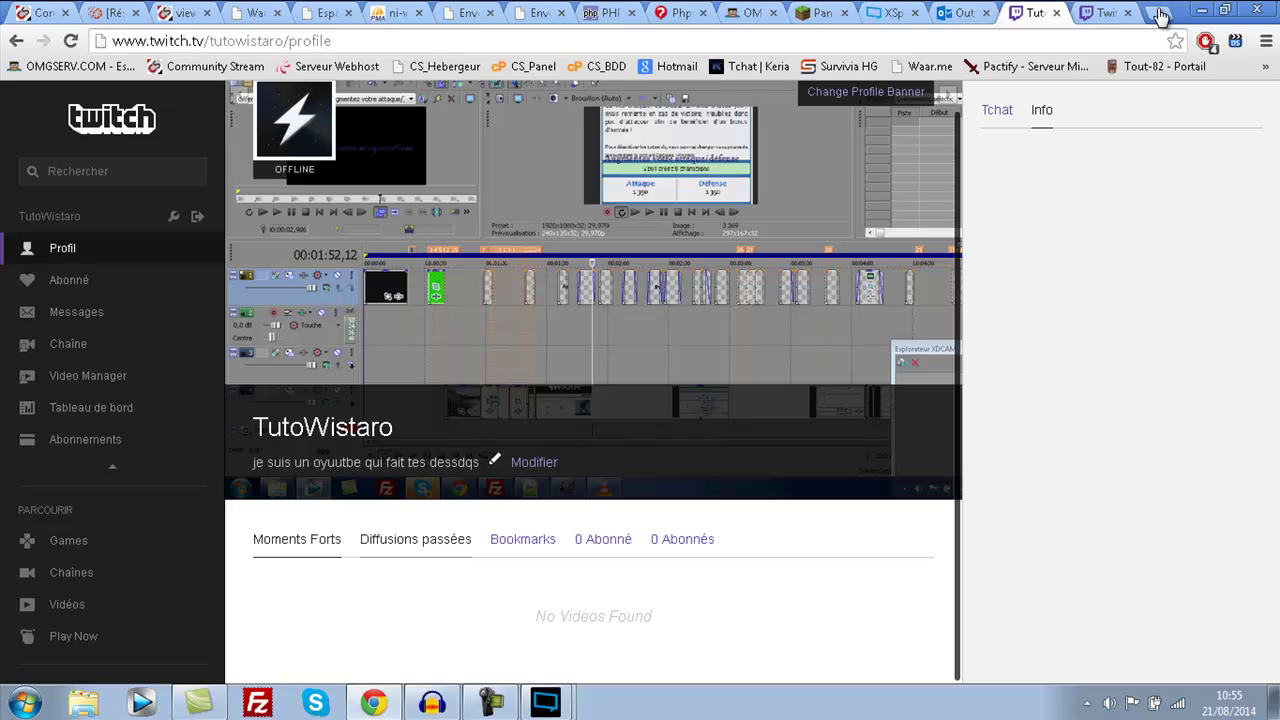
left_click(415, 539)
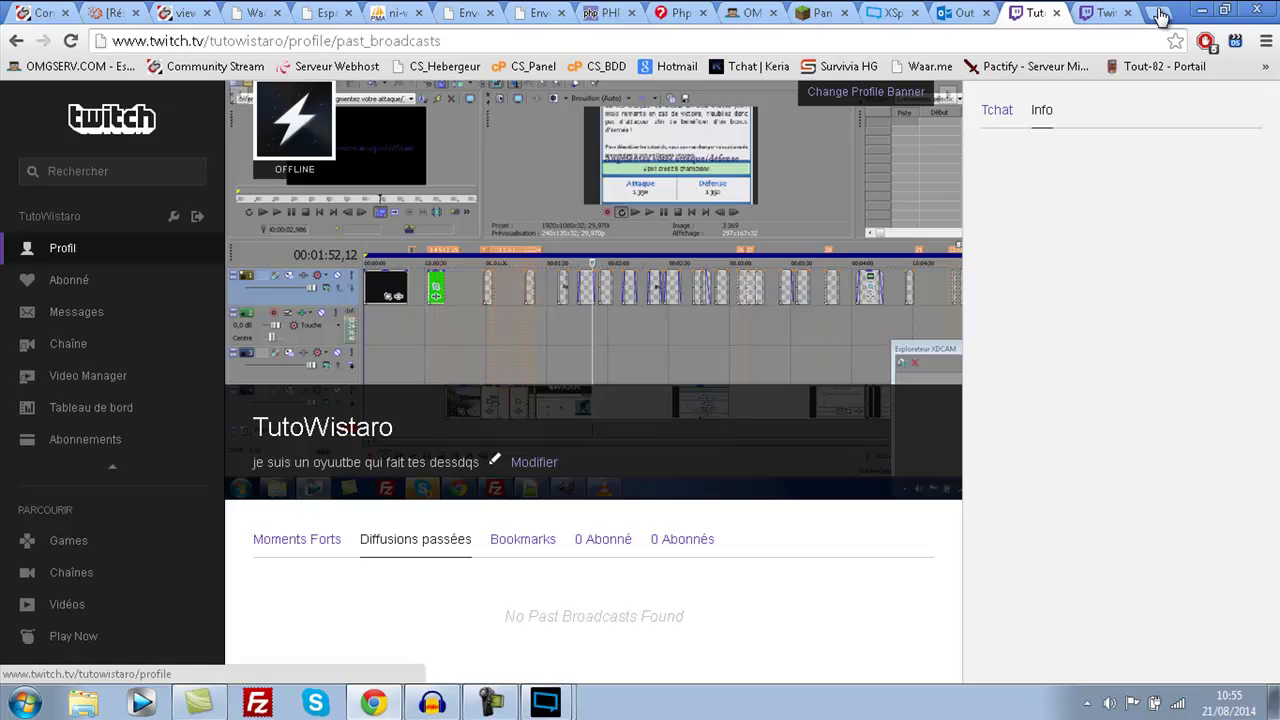
left_click(68, 343)
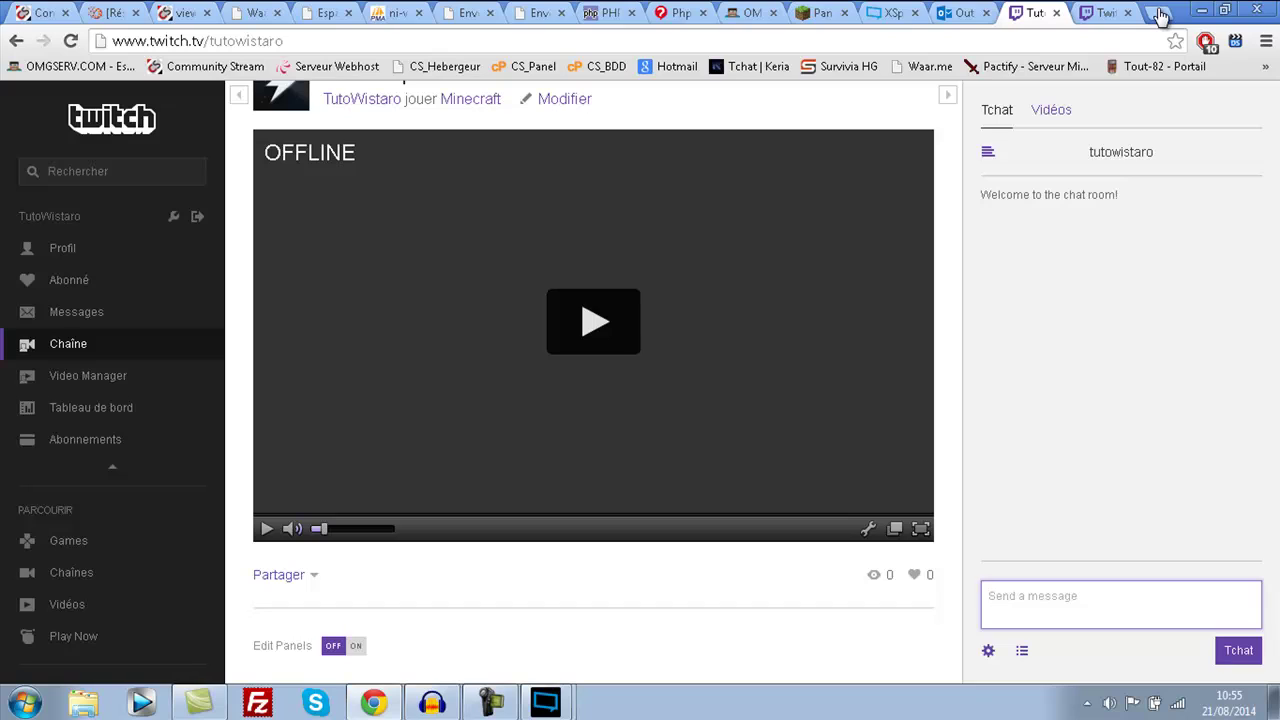
- Turn on panel editing, add a new info panel, and start its title
left_click(344, 646)
scroll(594, 443, "down", 5)
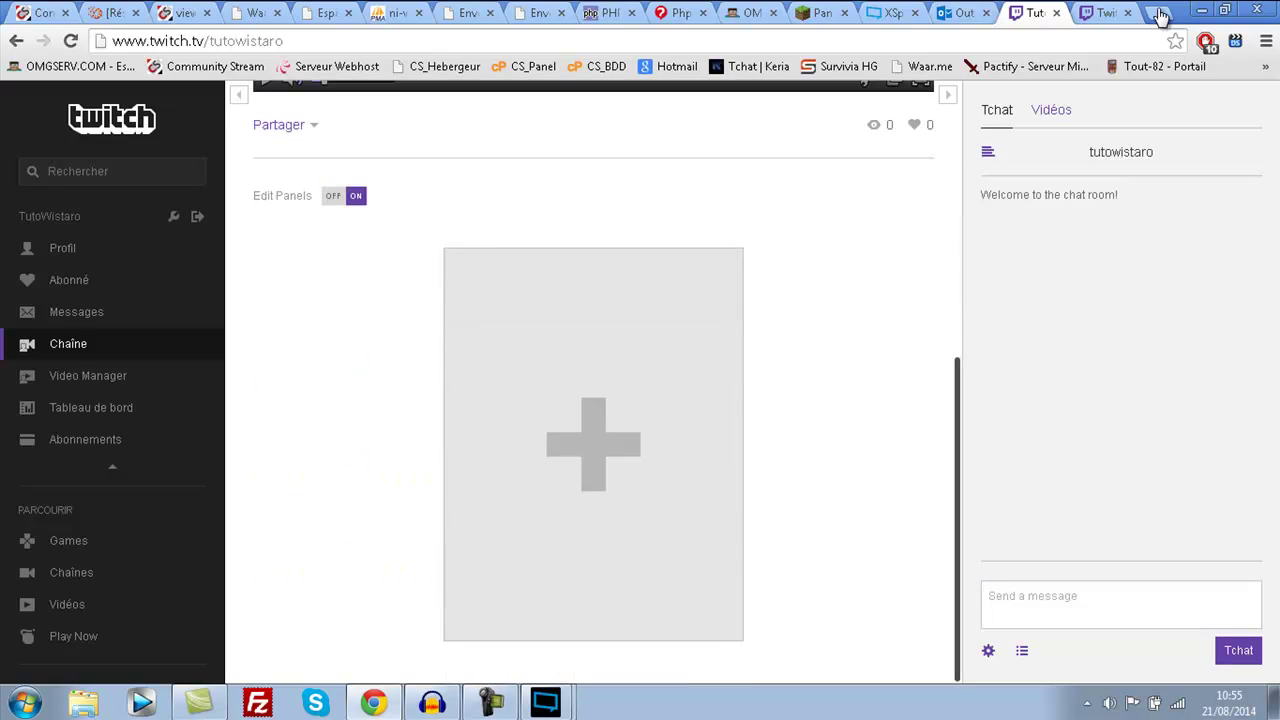
left_click(594, 443)
left_click(424, 292)
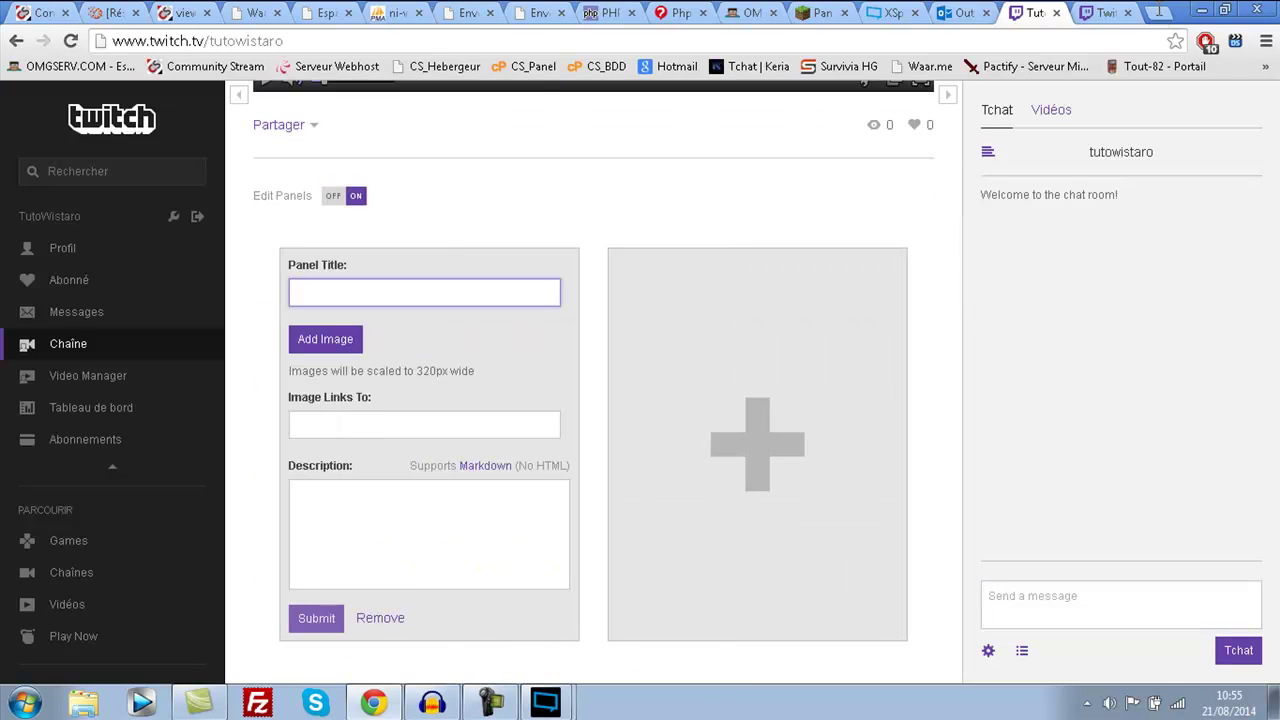
type("module")
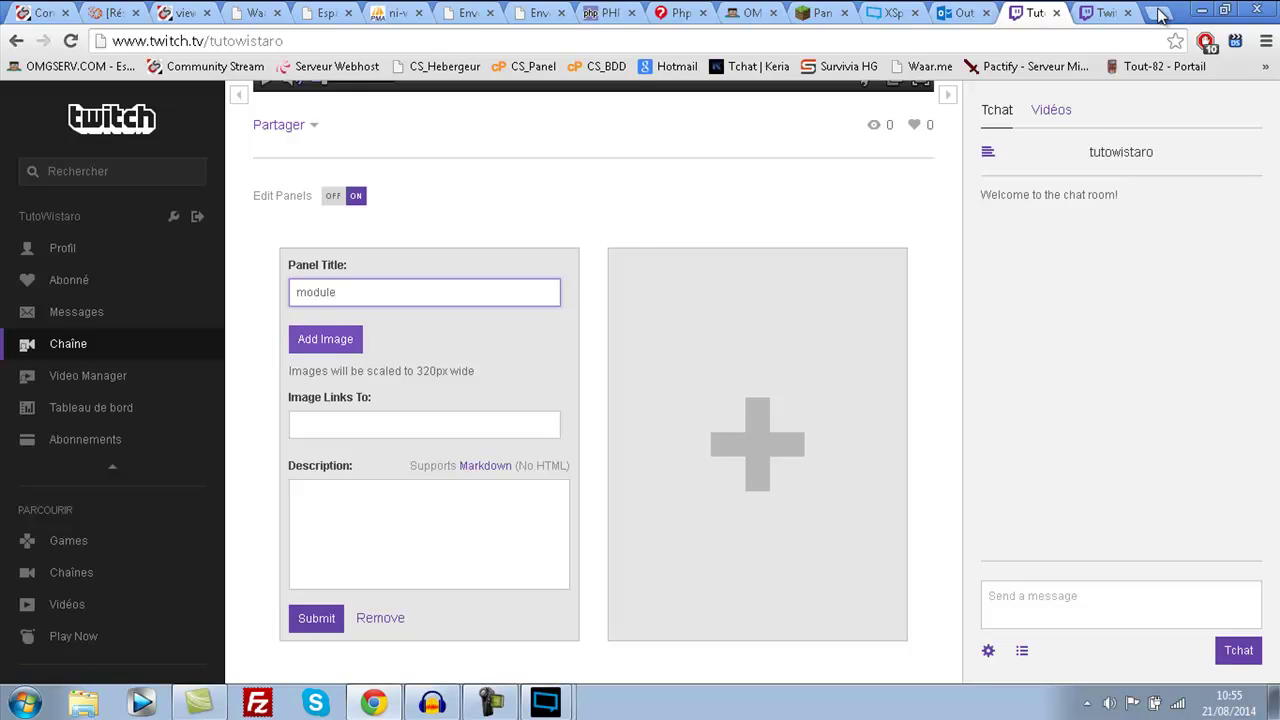
- Give the panel the WAAR logo image and description 'test', then submit it
left_click(325, 339)
key("Return")
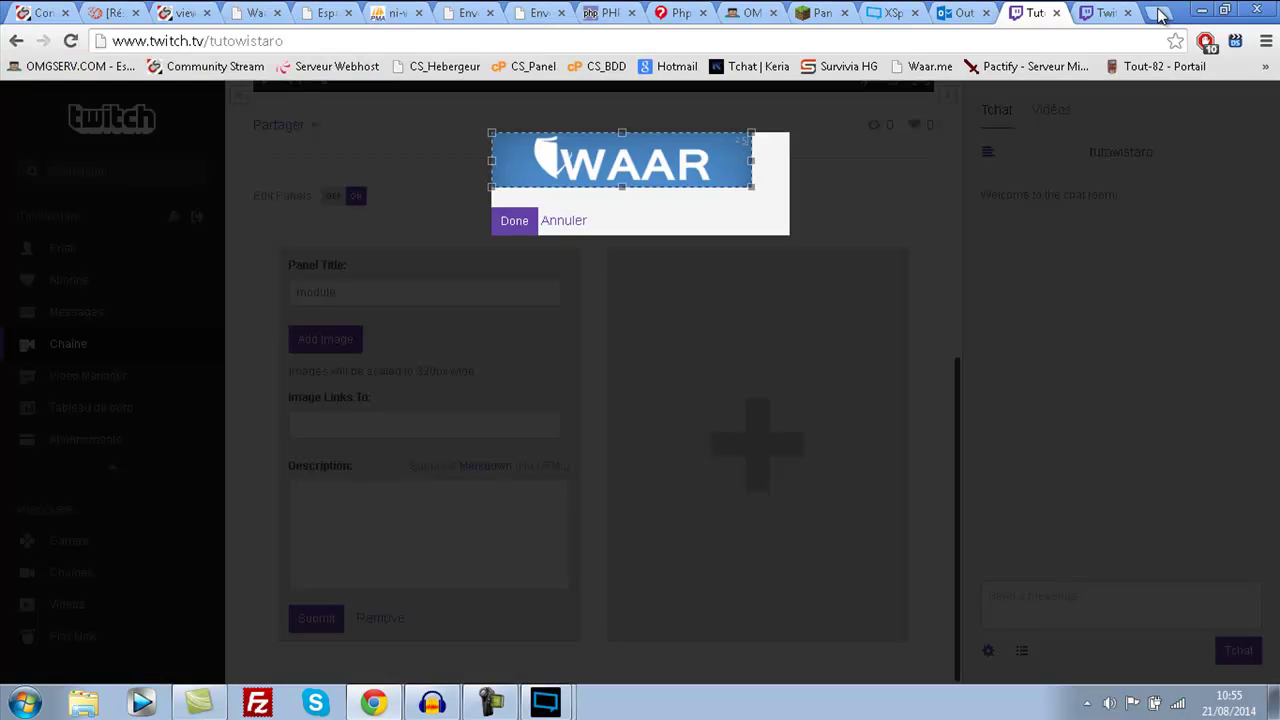
key("Return")
key("Tab")
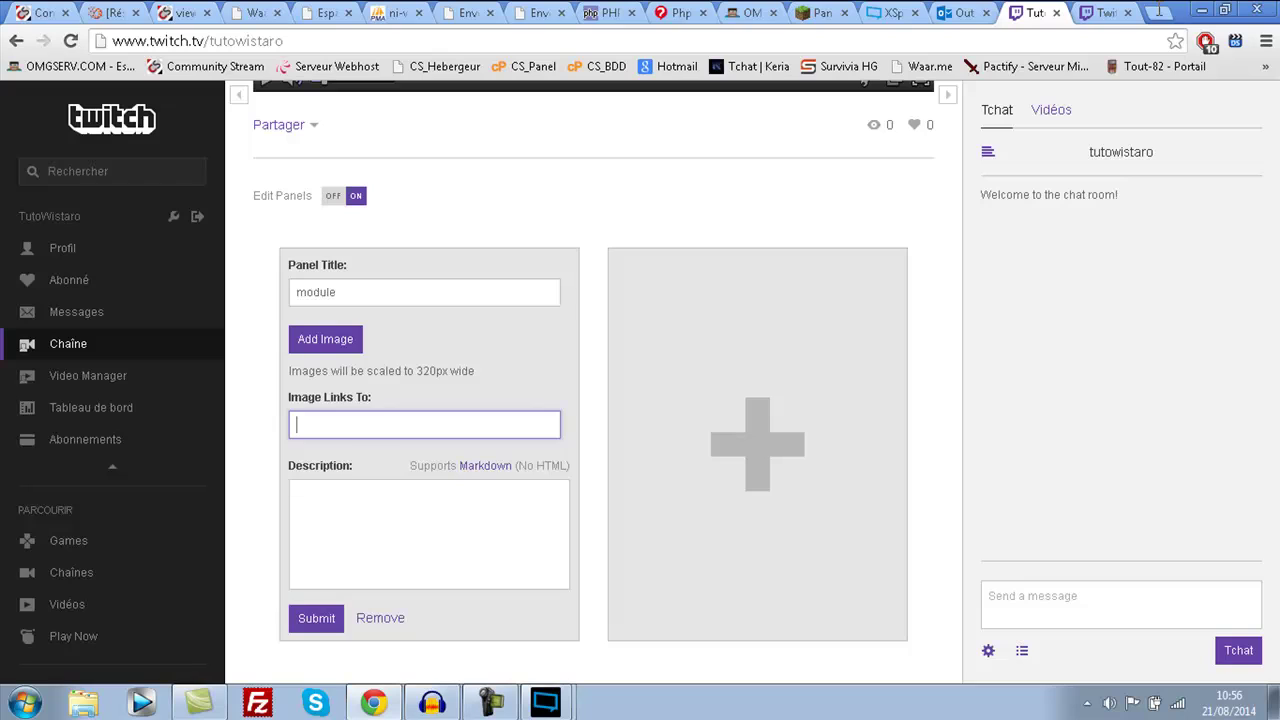
key("Tab")
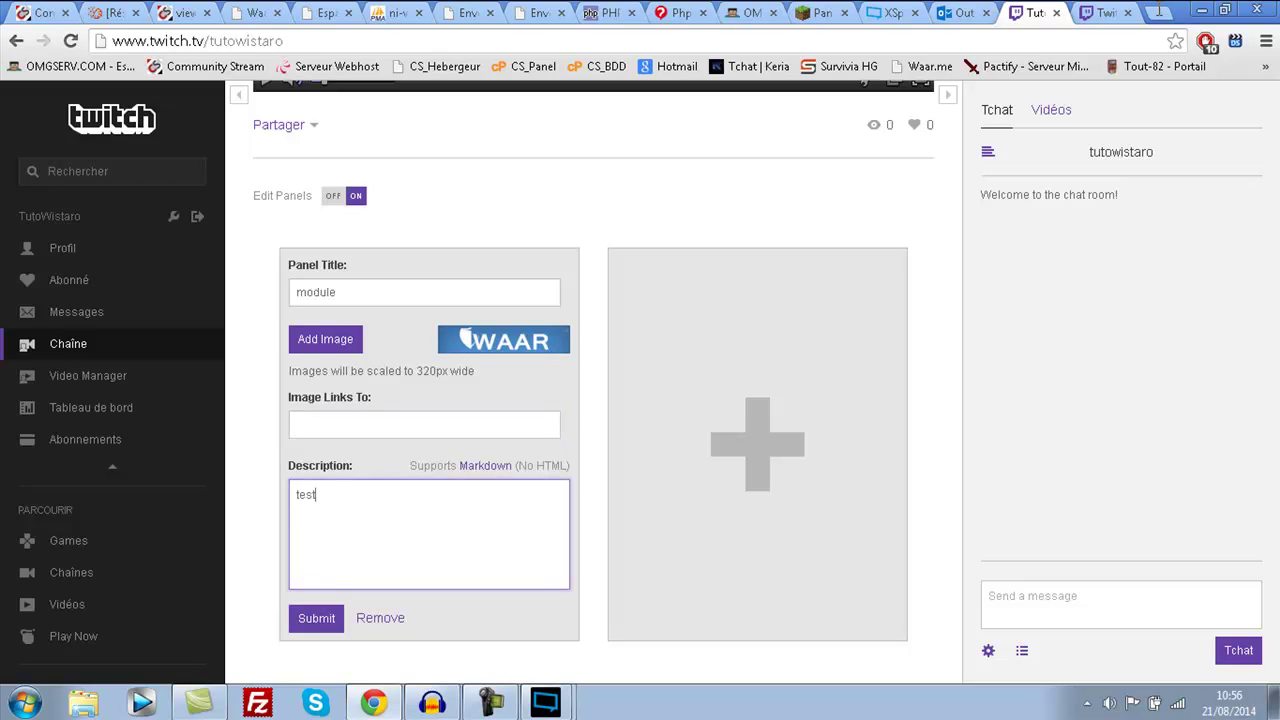
key("Tab")
key("Return")
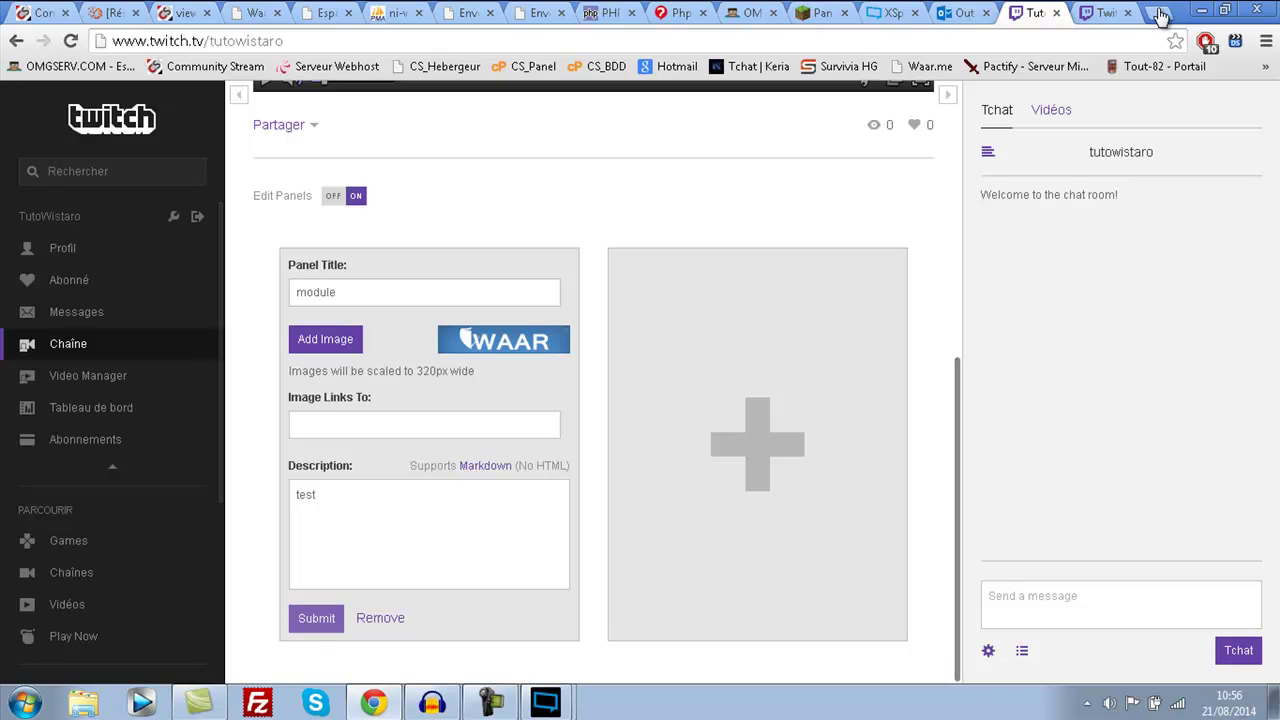
- Review the new panel on the channel page and bring up XSplit's open windows
scroll(1160, 14, "down", 2)
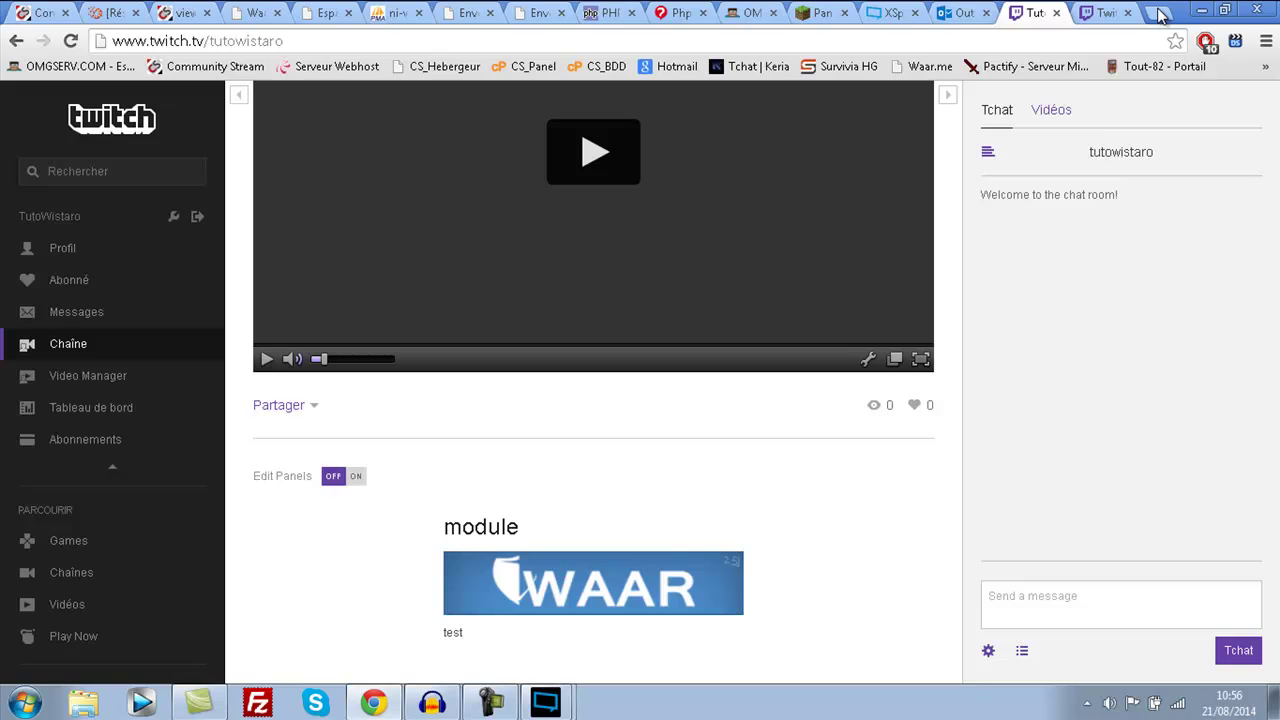
scroll(1160, 14, "up", 2)
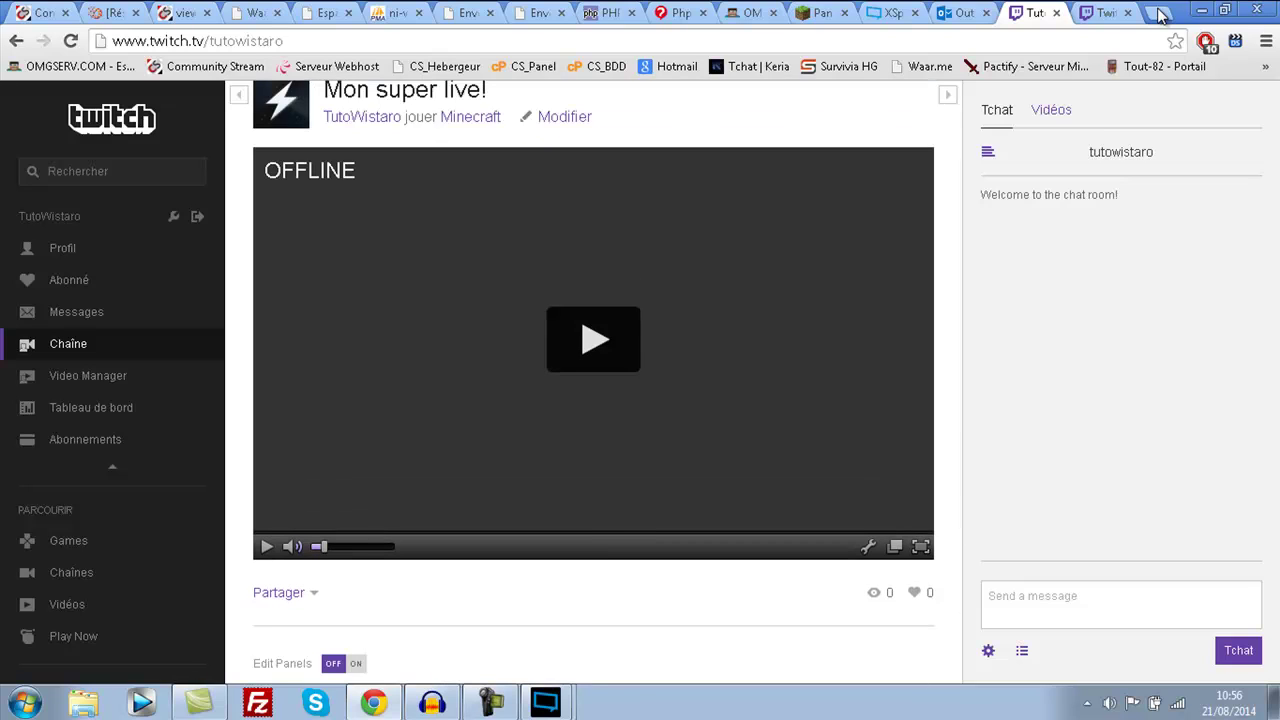
scroll(594, 380, "up", 1)
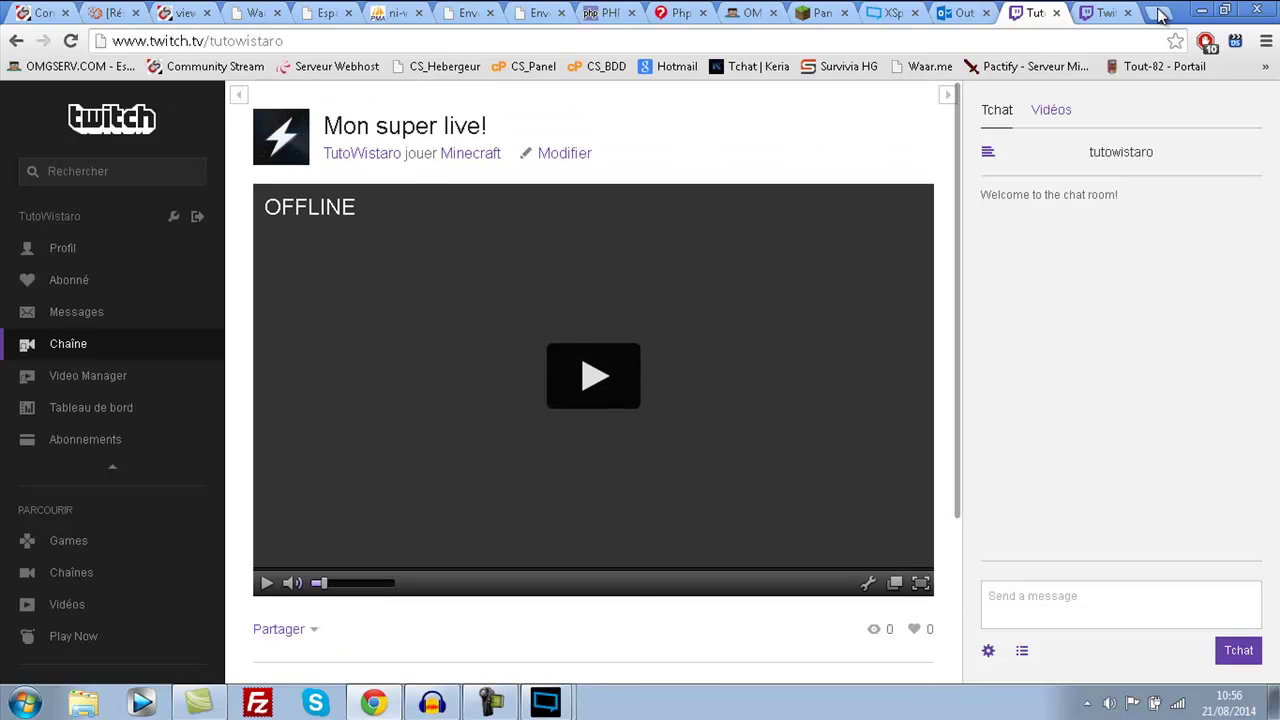
left_click(546, 703)
- Return to the Channel Setup Wizard and move past the linked-account step
left_click(544, 660)
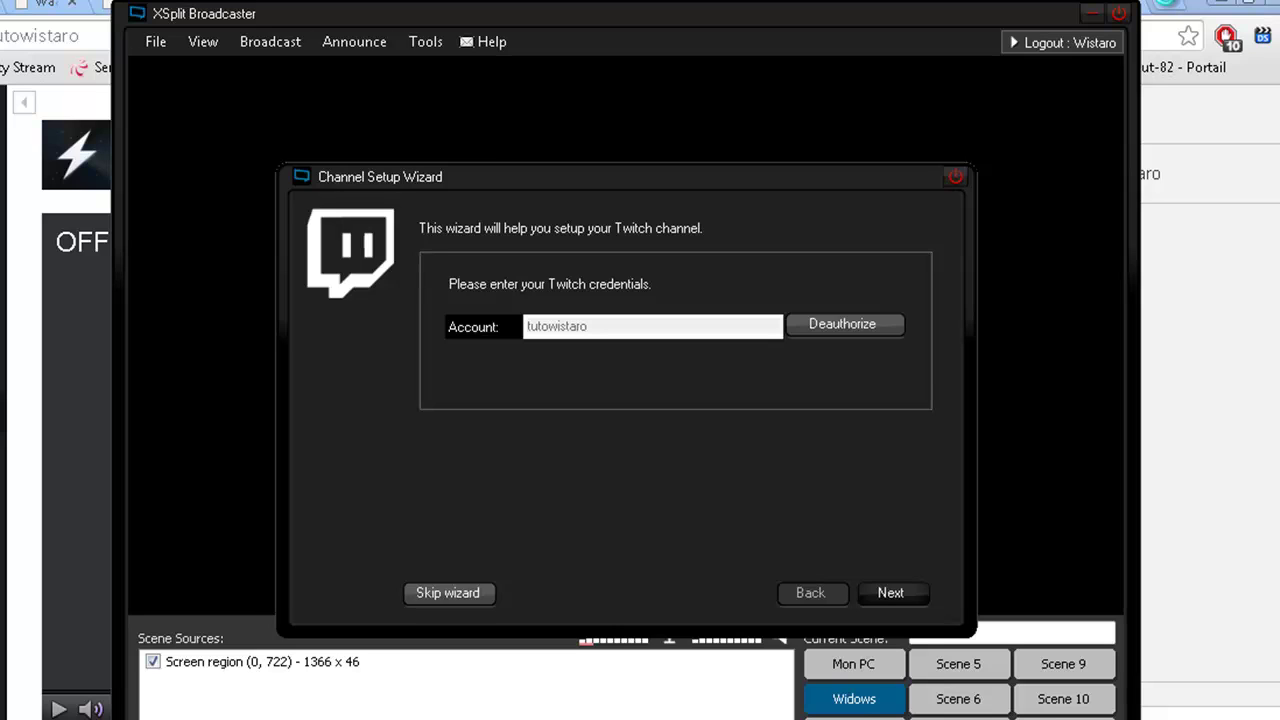
left_click(1170, 8)
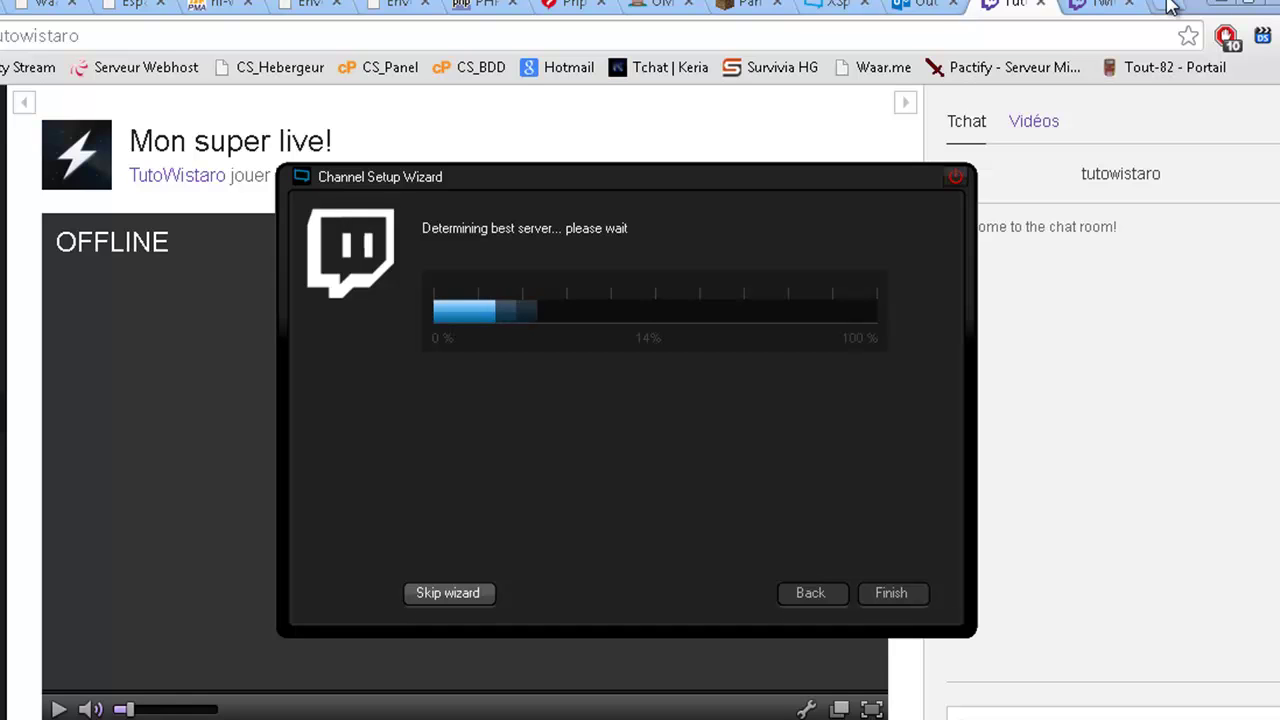
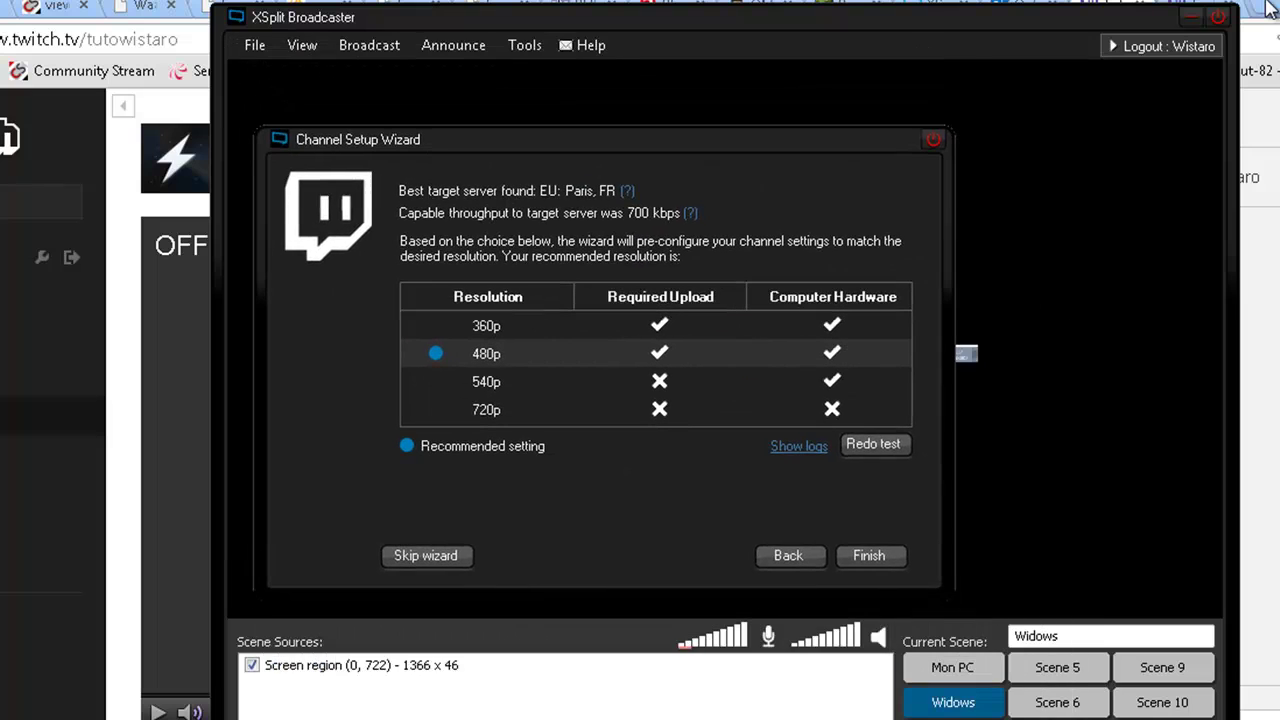
- Accept the recommended 480p resolution and finish the Channel Setup Wizard
left_click(868, 555)
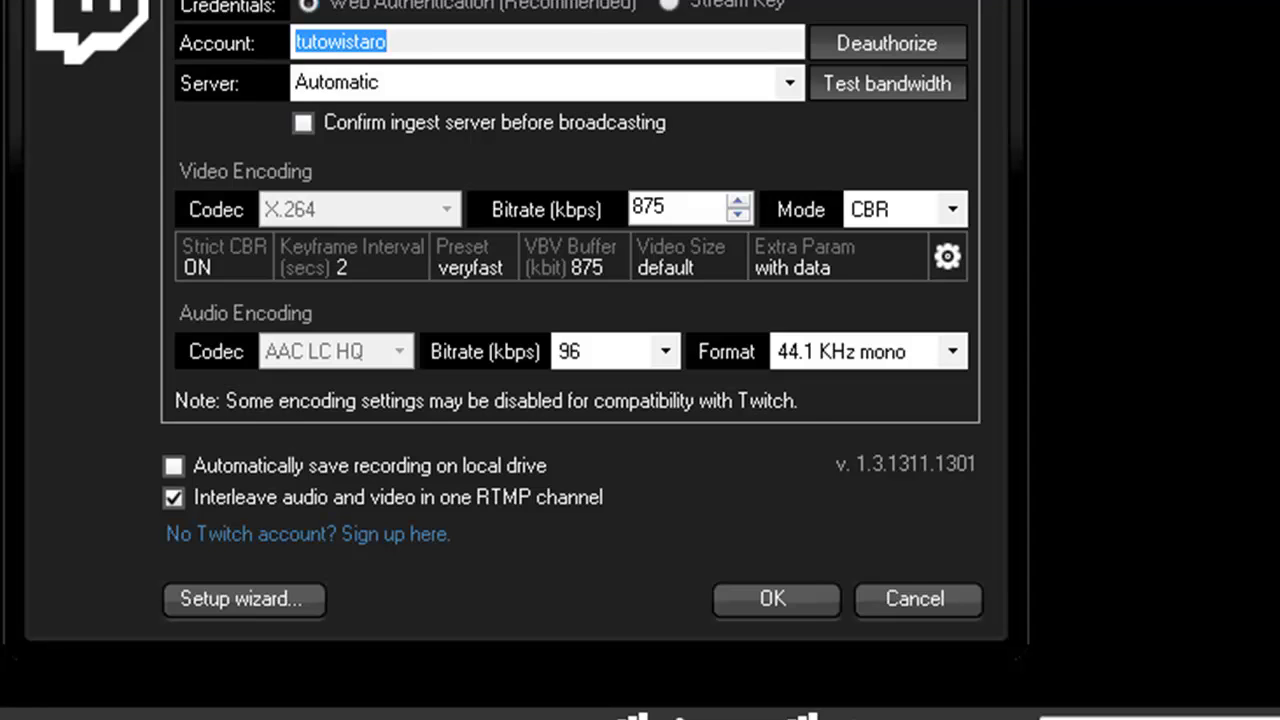
left_click(336, 82)
left_click(343, 160)
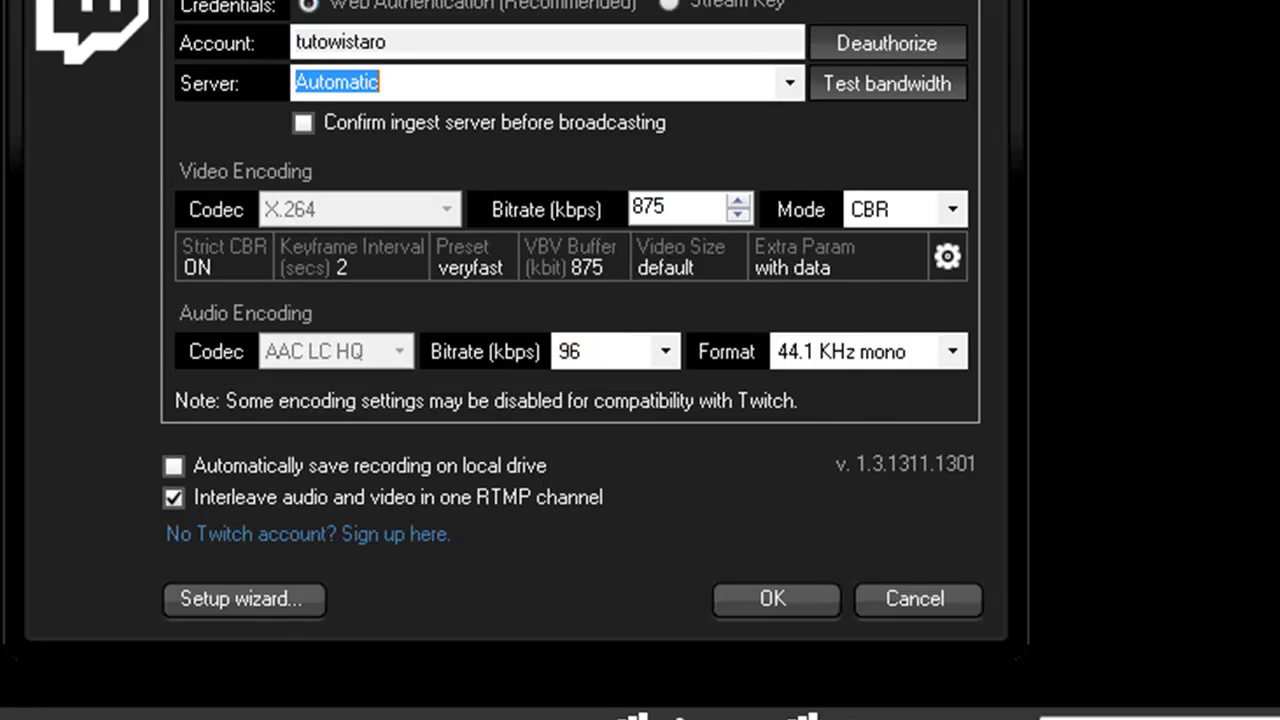
double_click(648, 206)
left_click(664, 206)
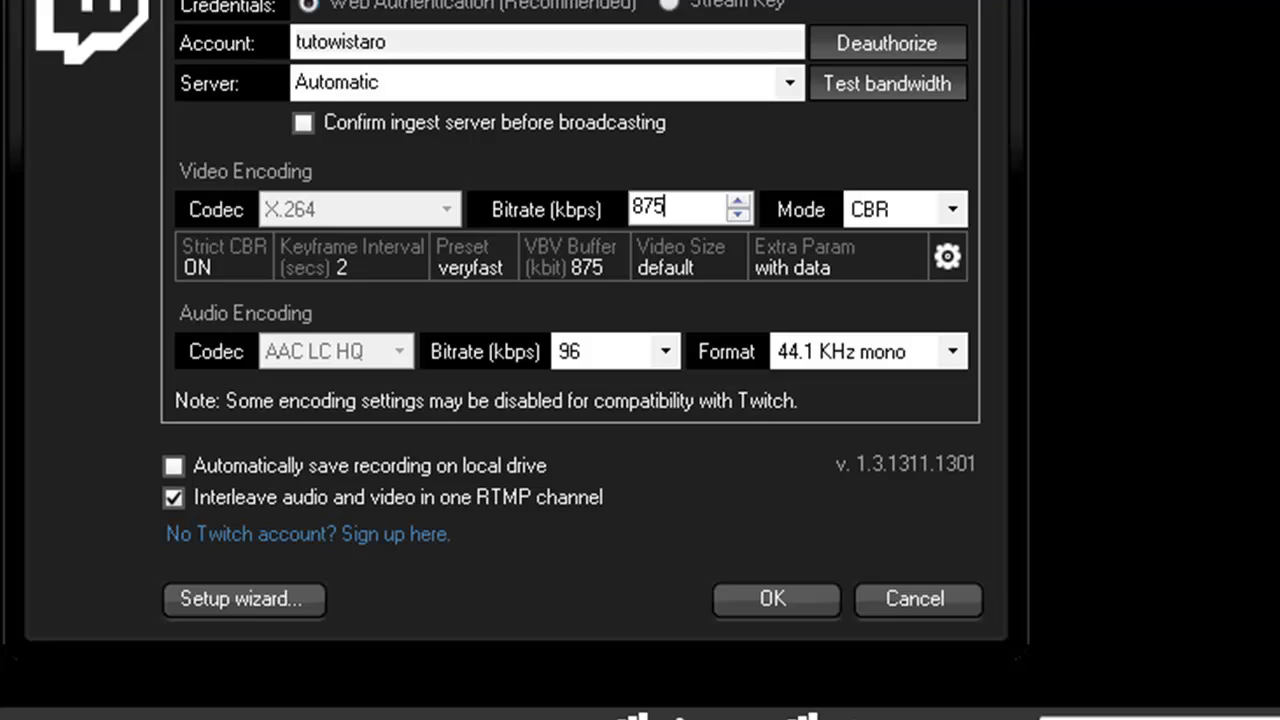
double_click(648, 206)
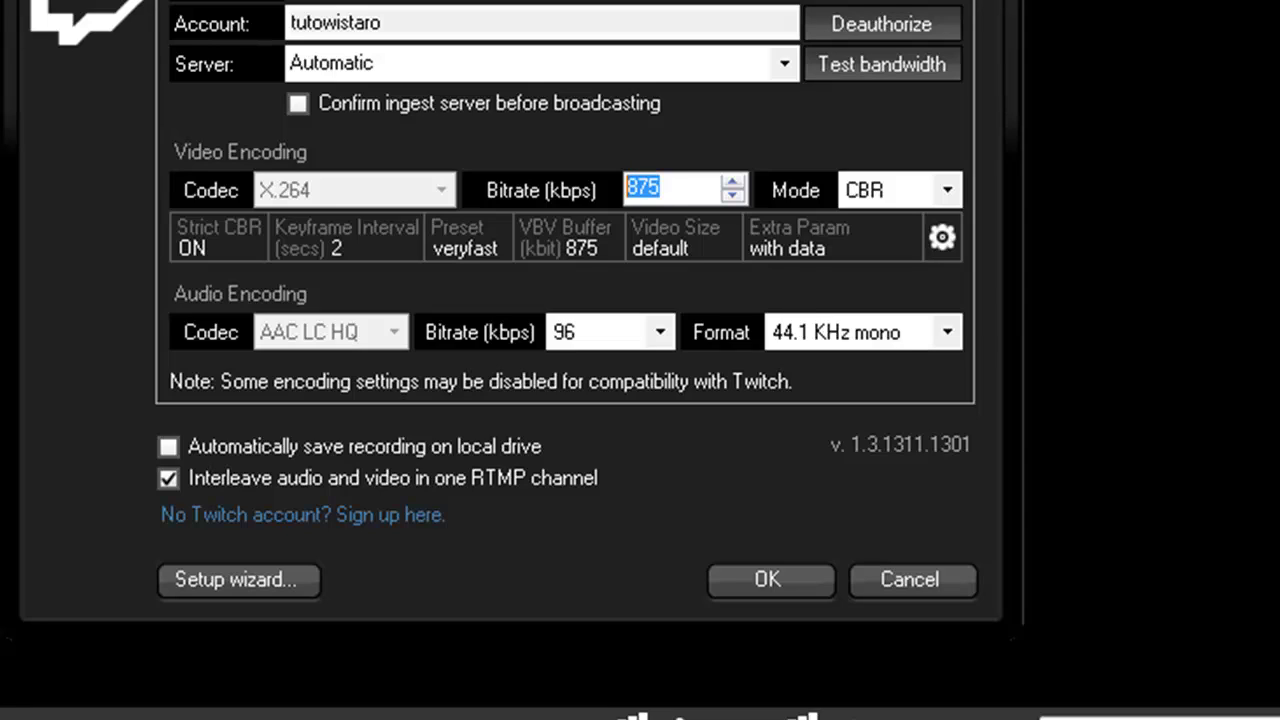
left_click(660, 188)
left_click(946, 190)
left_click(946, 190)
left_click(946, 190)
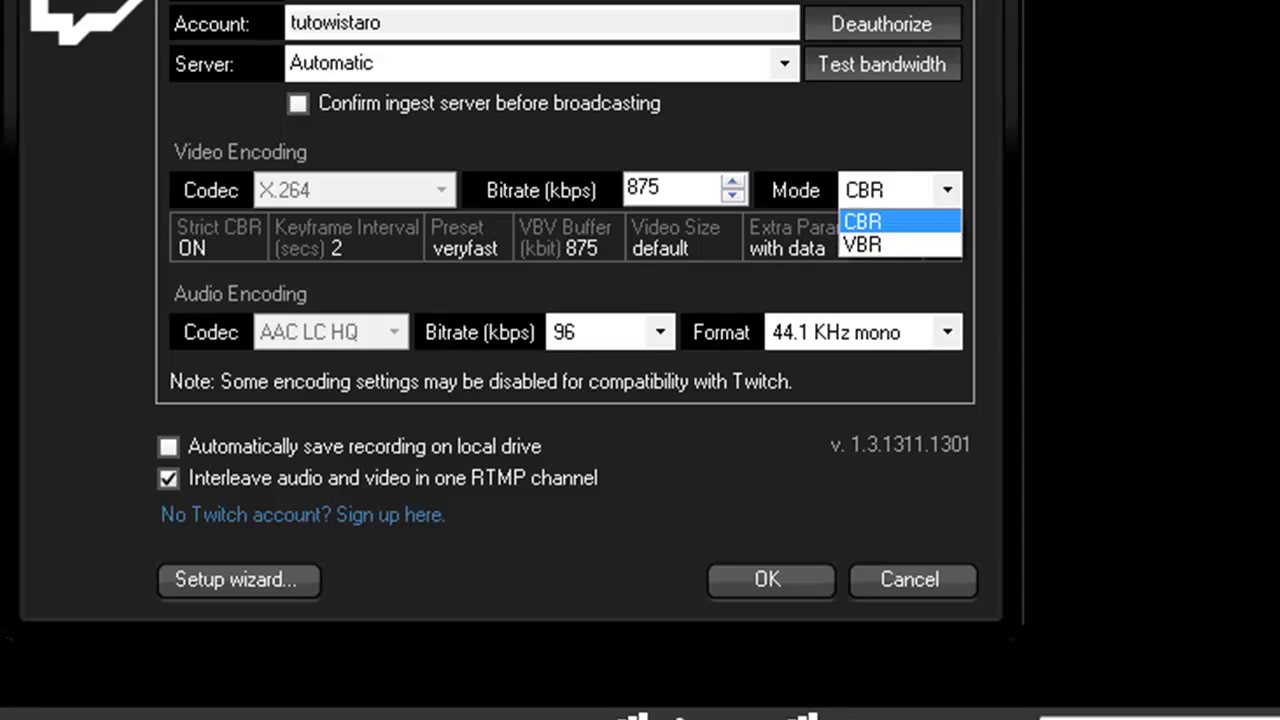
left_click(862, 244)
key("alt+Down")
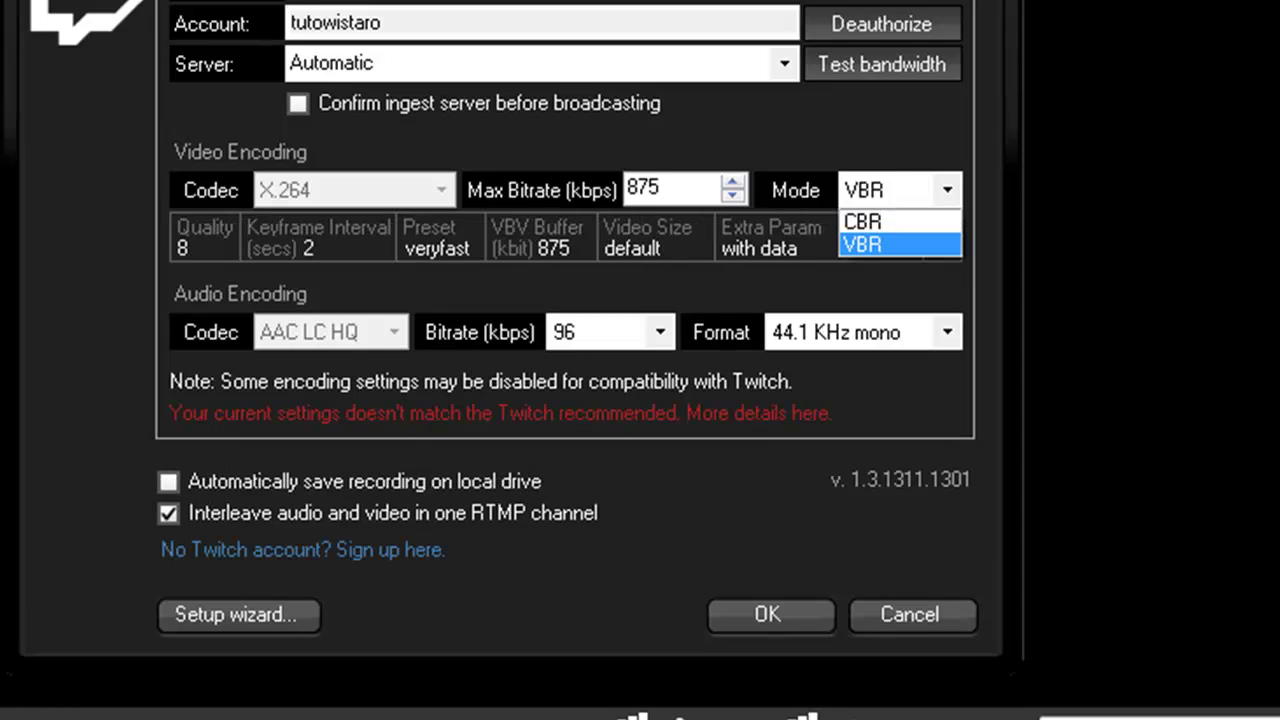
key("Up")
key("Return")
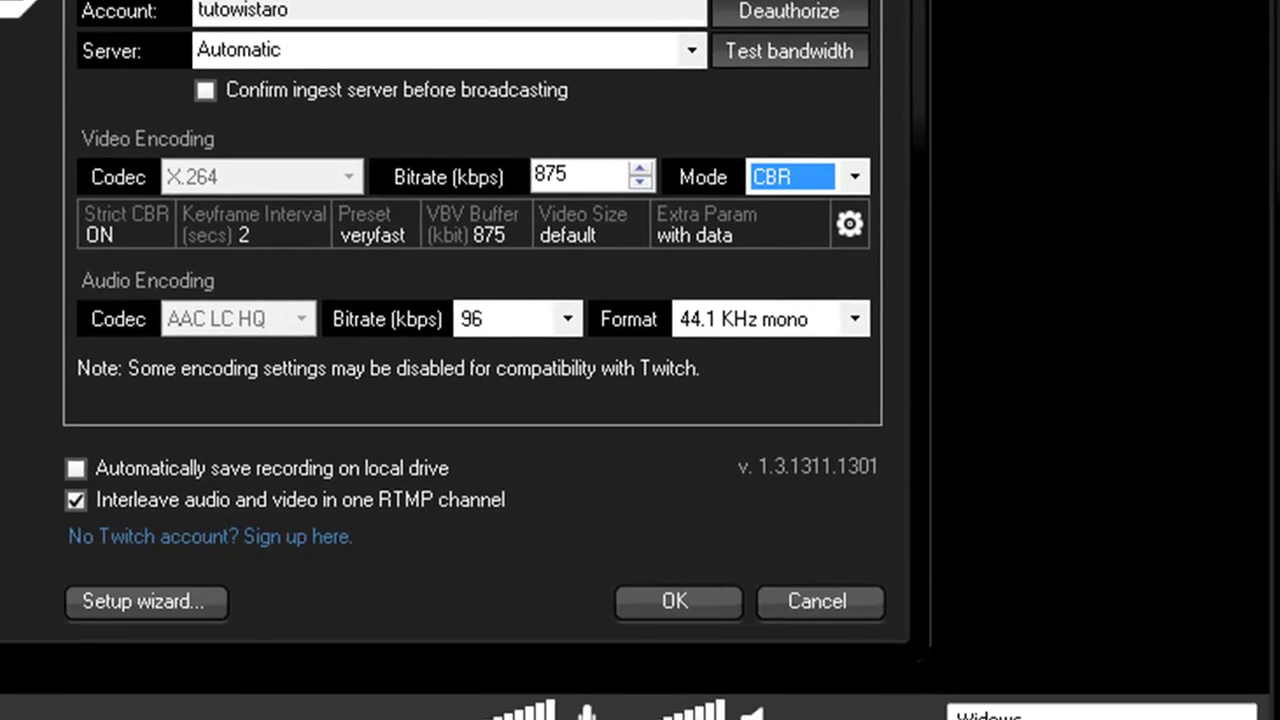
- Review the encoder preset options in Video Encoding Setup and keep veryfast
left_click(942, 237)
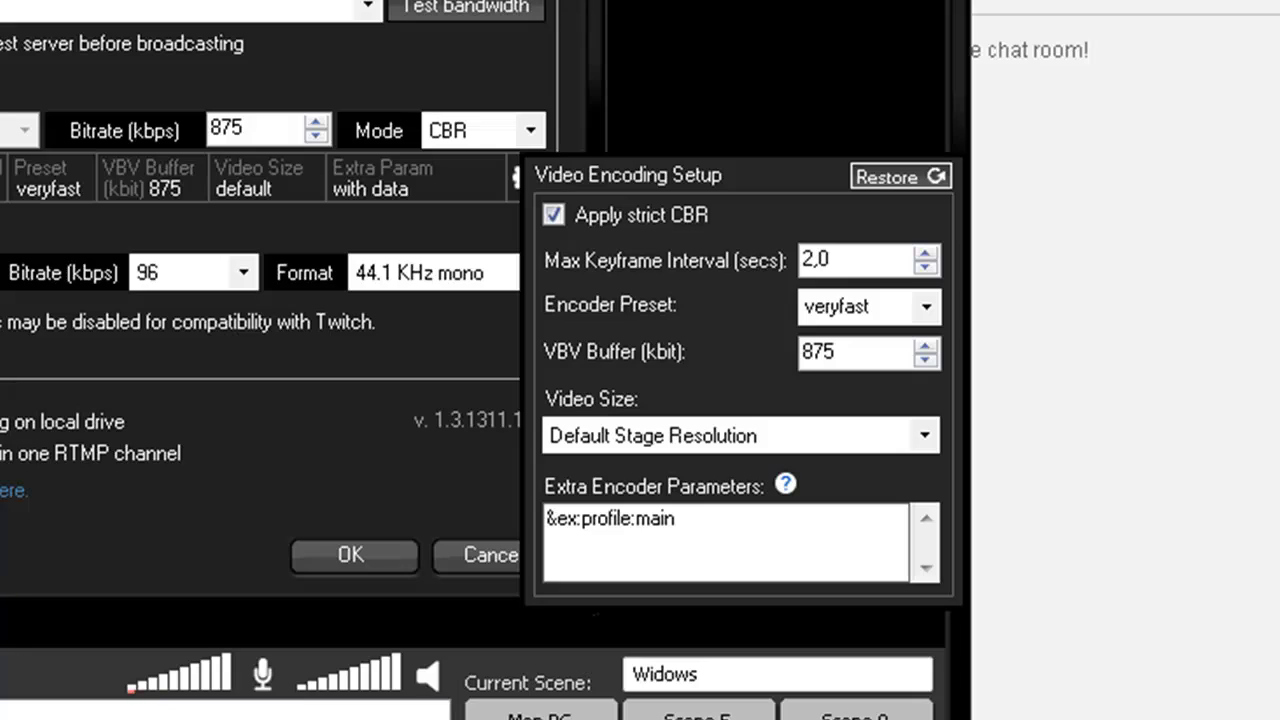
key("alt+Down")
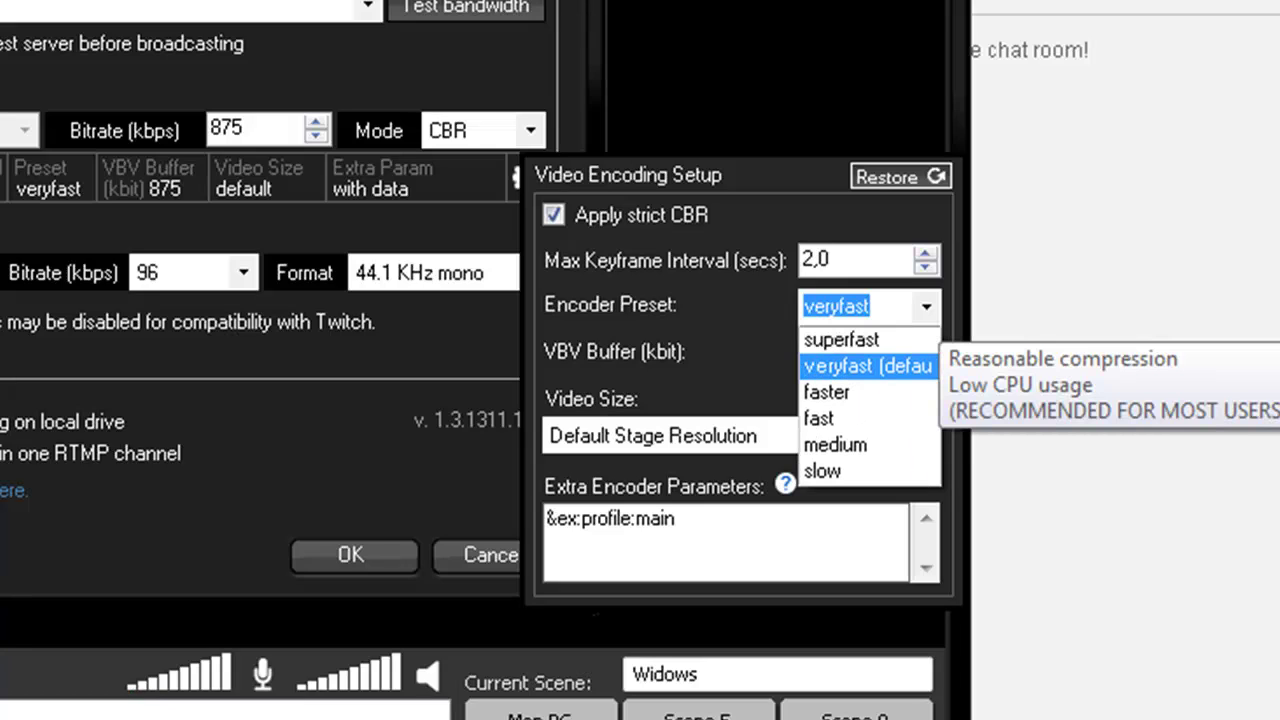
key("Up")
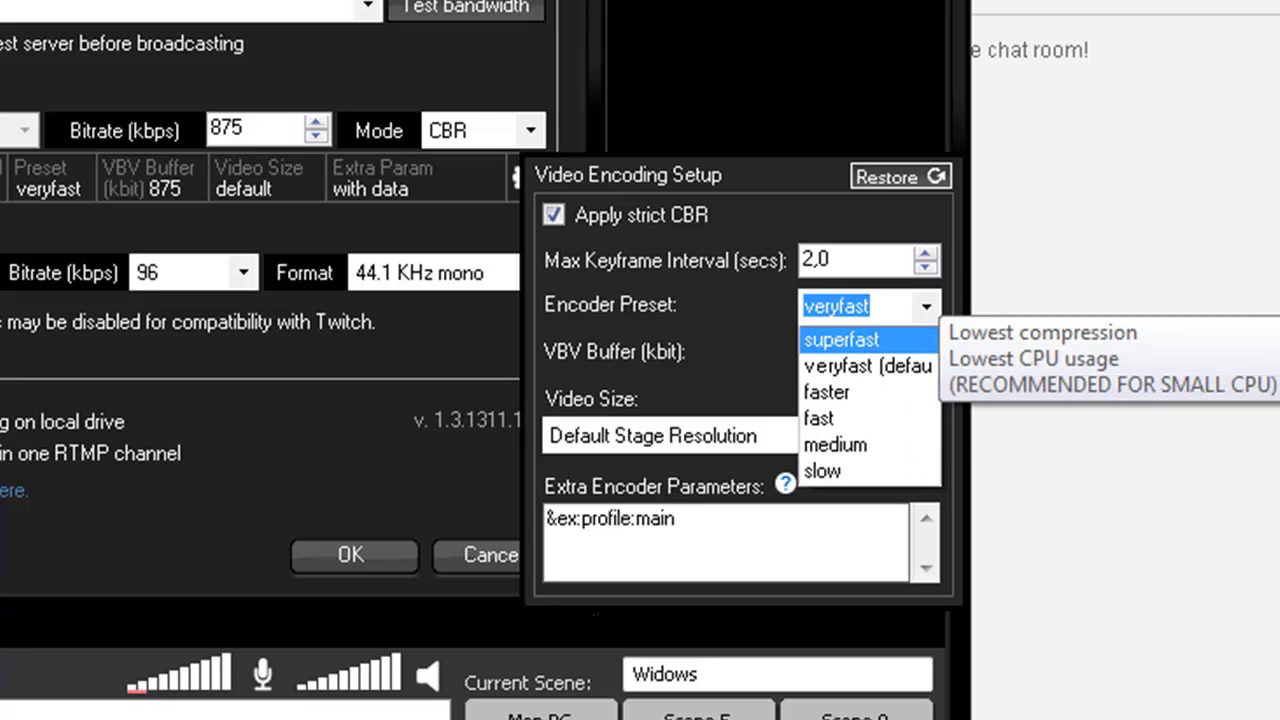
key("Down")
key("Down")
key("Down")
key("Down")
key("Down")
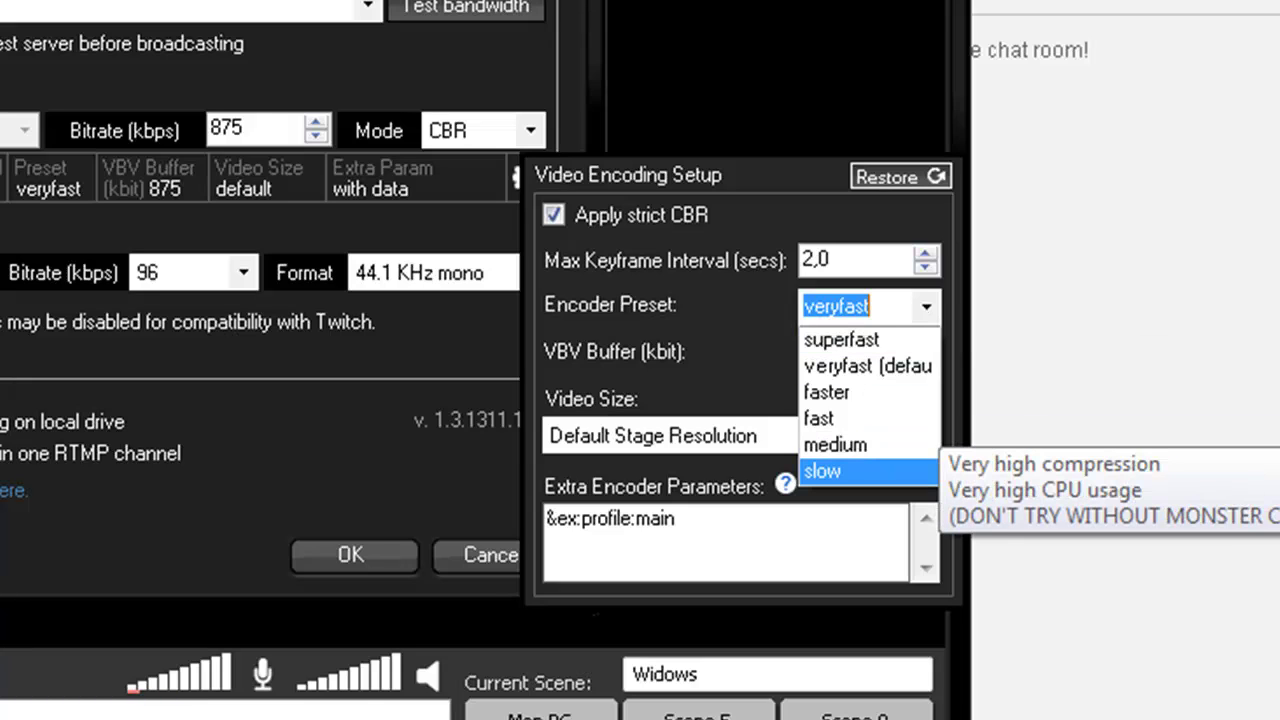
key("Up")
key("Down")
key("Up")
key("Up")
key("Up")
key("Up")
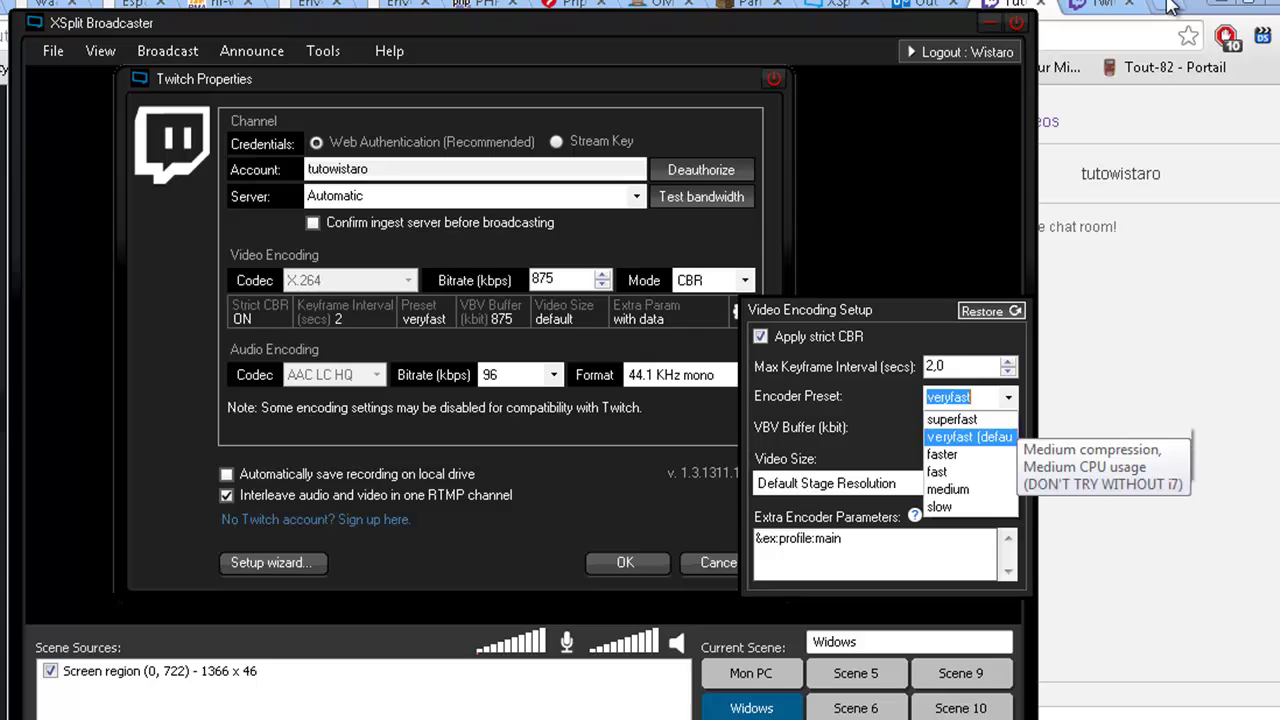
key("Return")
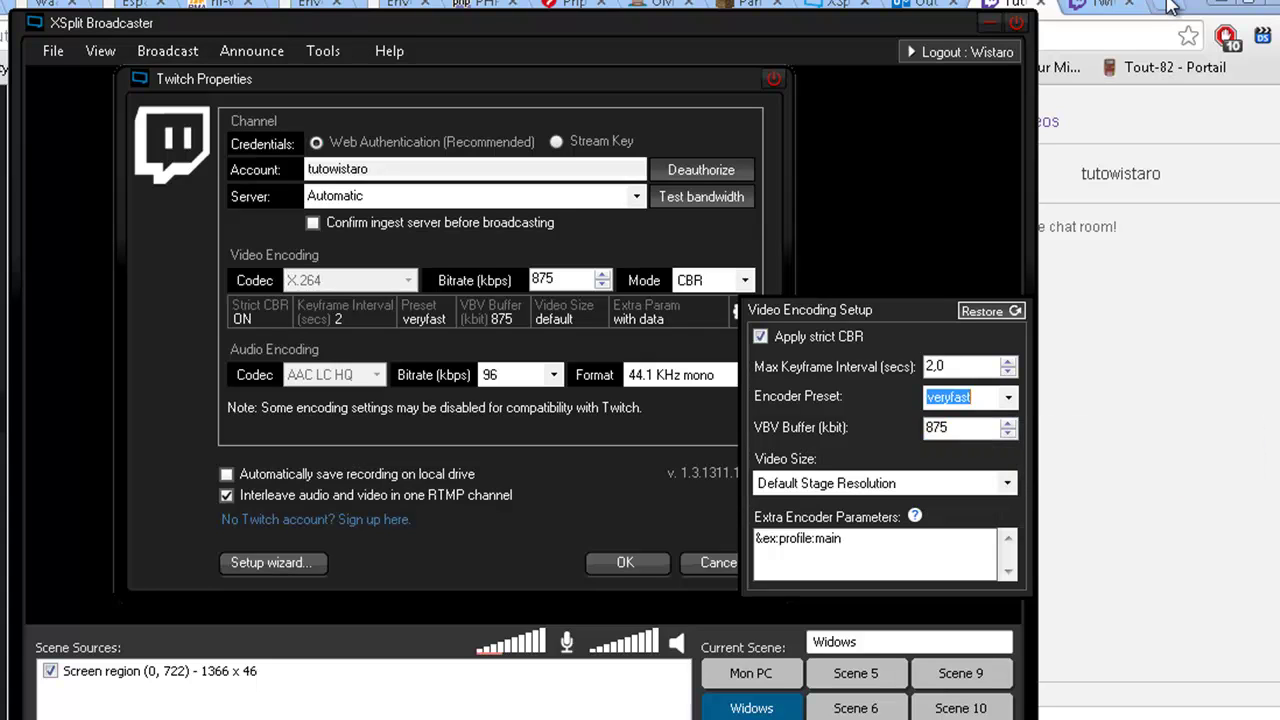
key("Escape")
- Replace the VBV buffer value with 860 kbit
key("Tab")
key("End")
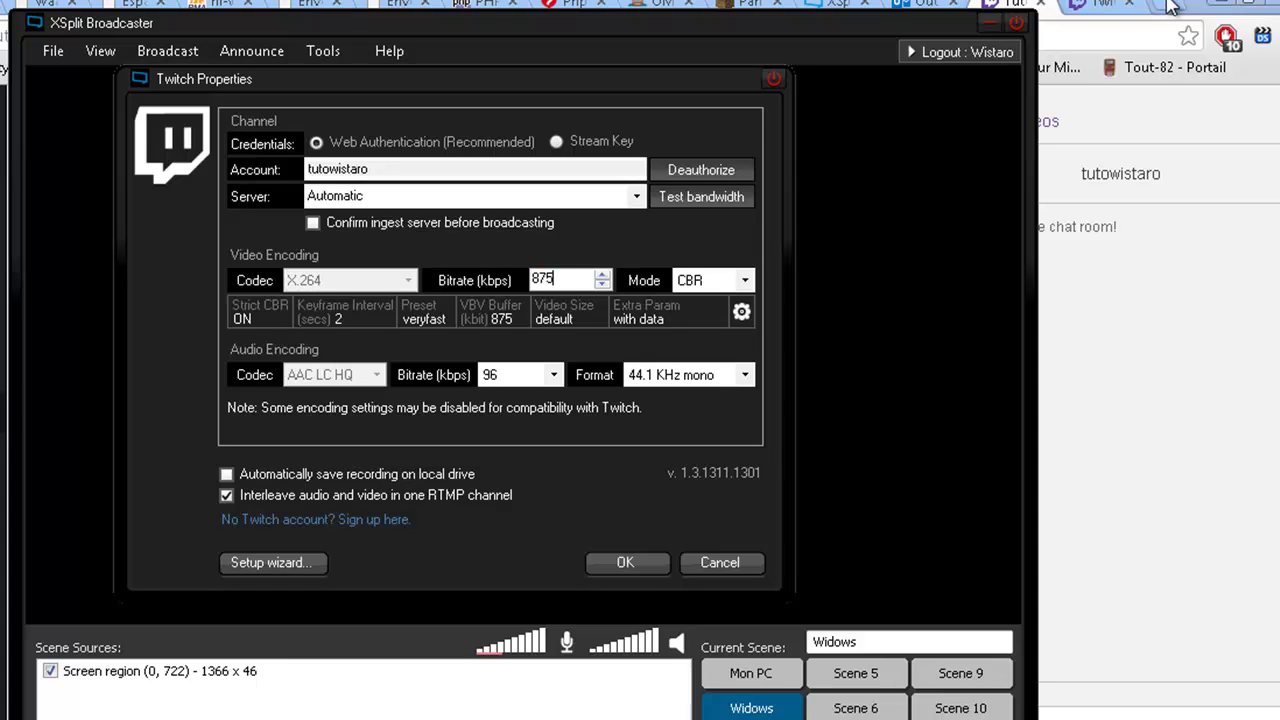
key("Return")
key("Tab")
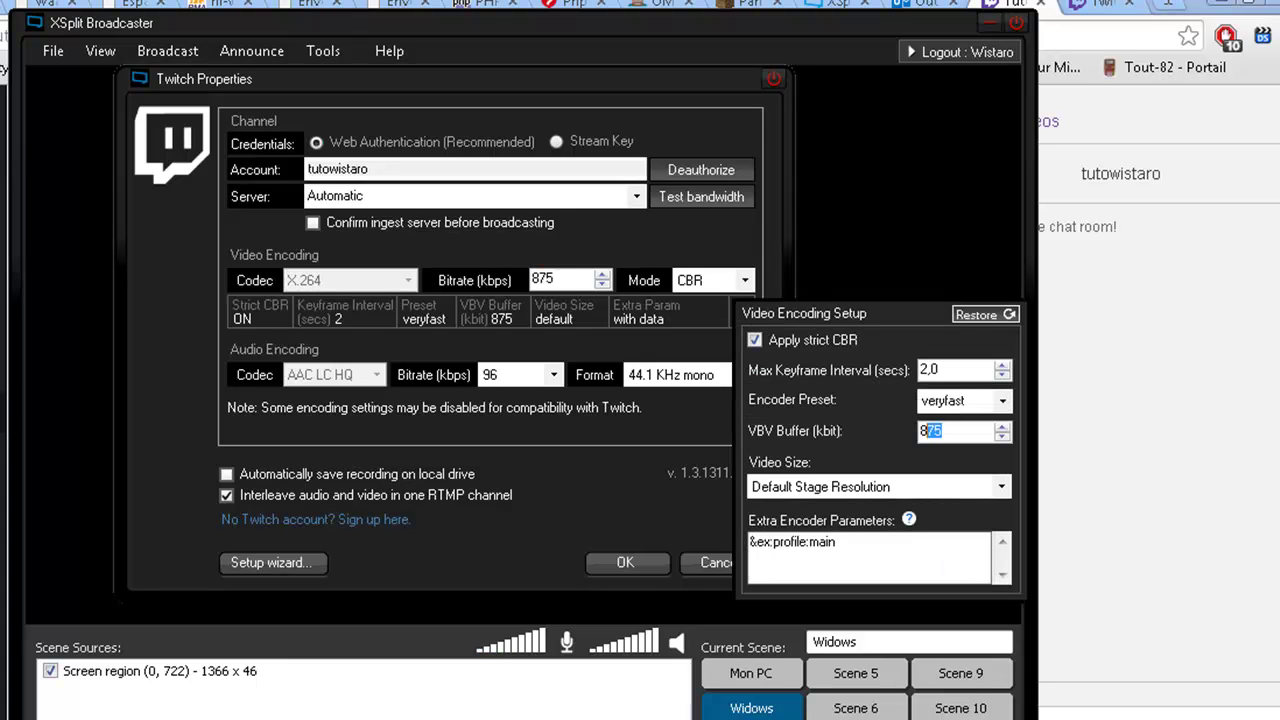
key("End")
key("shift+Home")
type("860")
- Close the encoding settings and change the audio bitrate to 128 kbps
key("Escape")
key("Tab")
key("Tab")
key("Tab")
key("alt+Down")
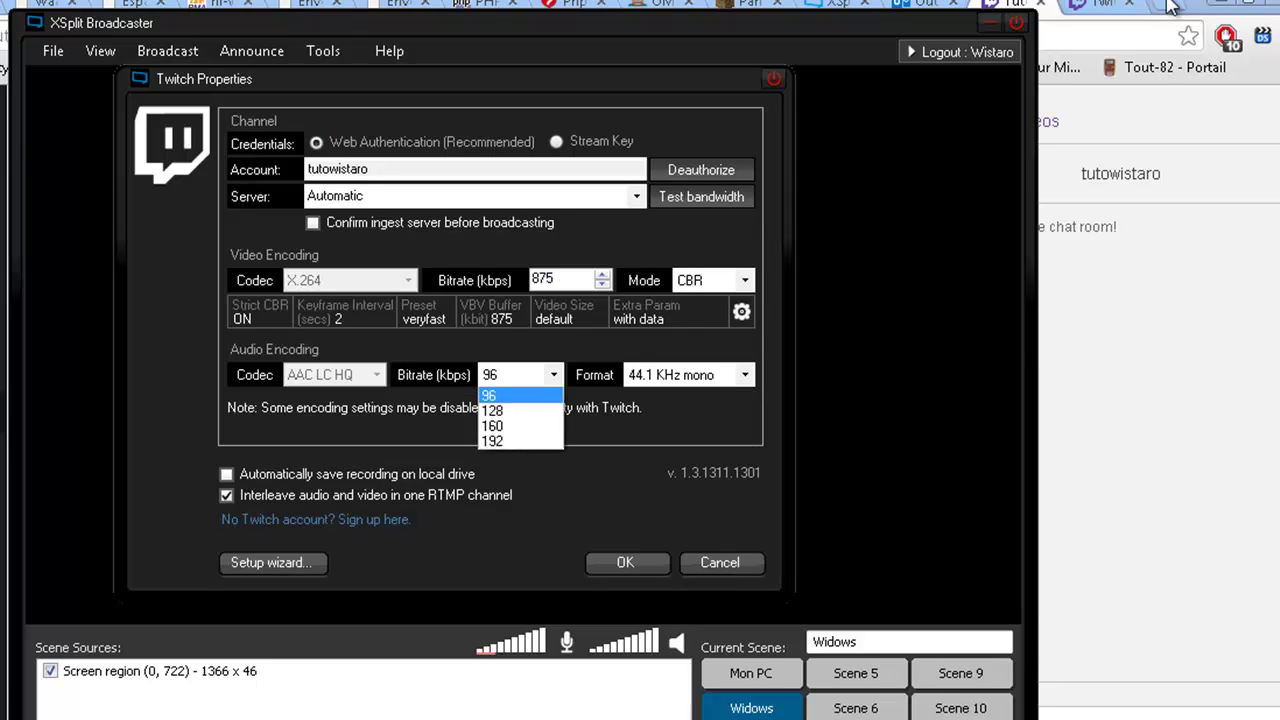
key("Down")
key("Return")
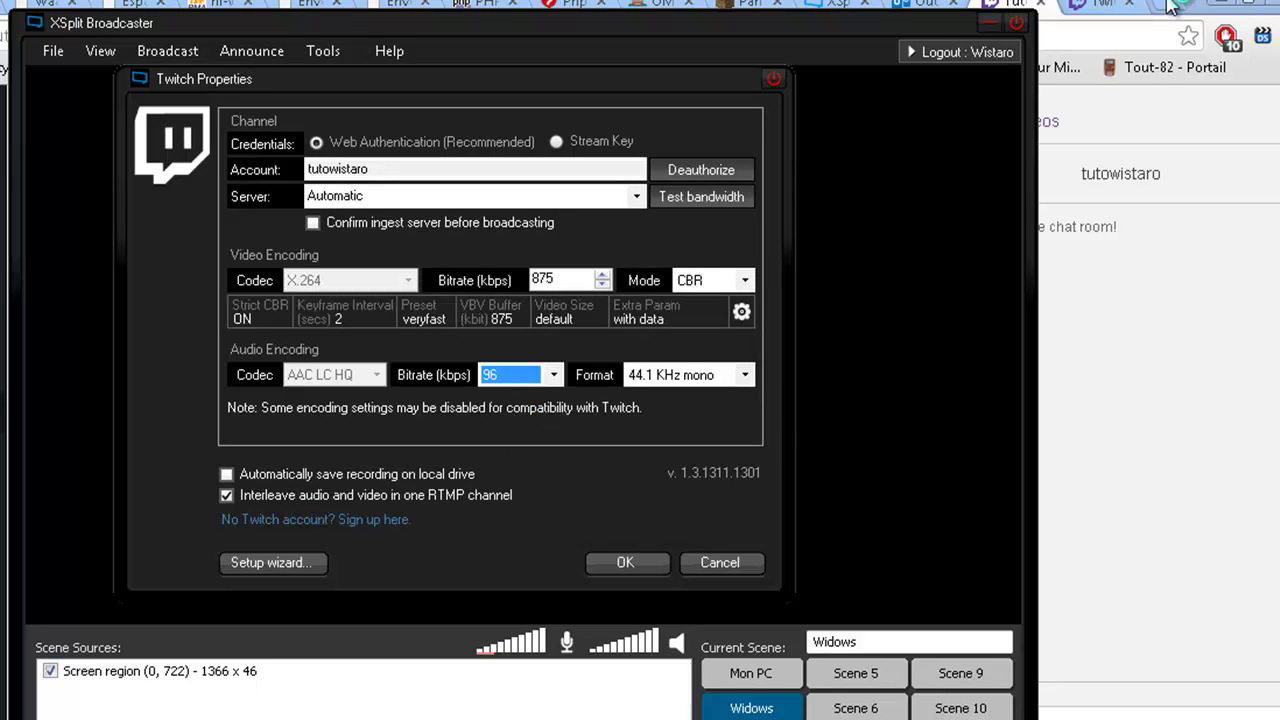
- Keep the audio format at 44.1 KHz mono and save the Twitch properties
key("Tab")
key("alt+Down")
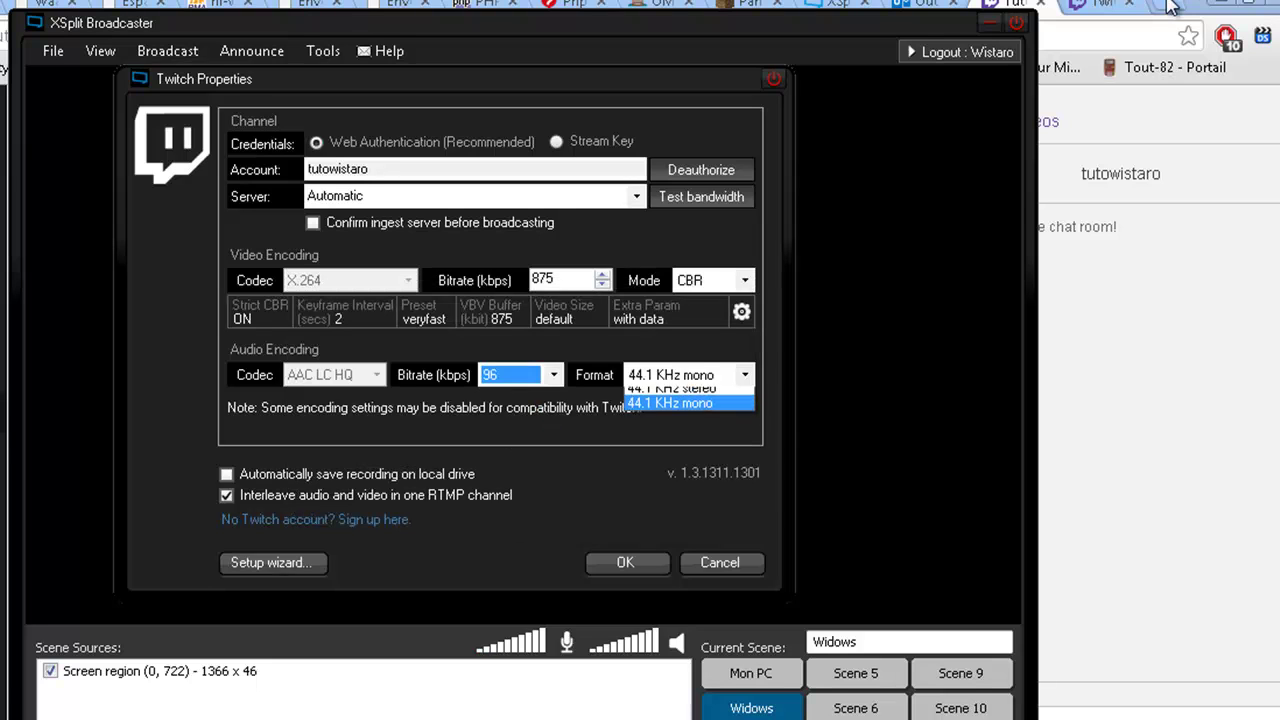
key("Up")
key("Return")
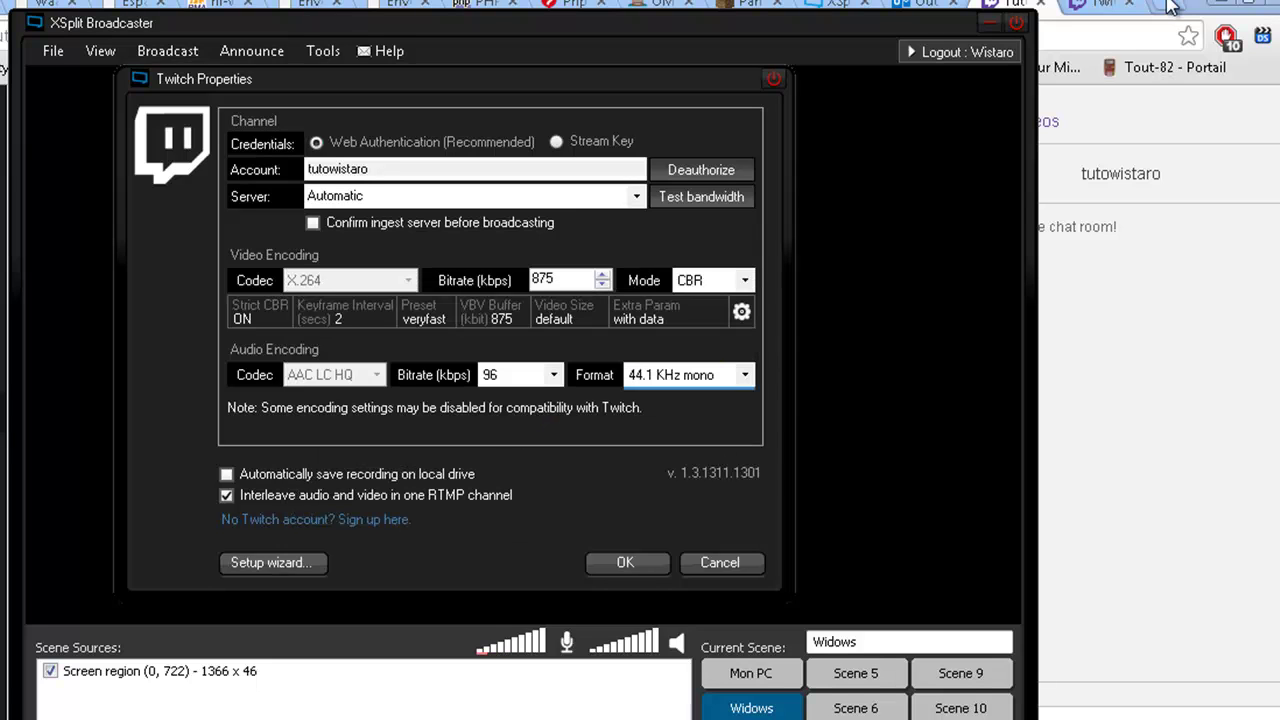
key("alt+Down")
key("Escape")
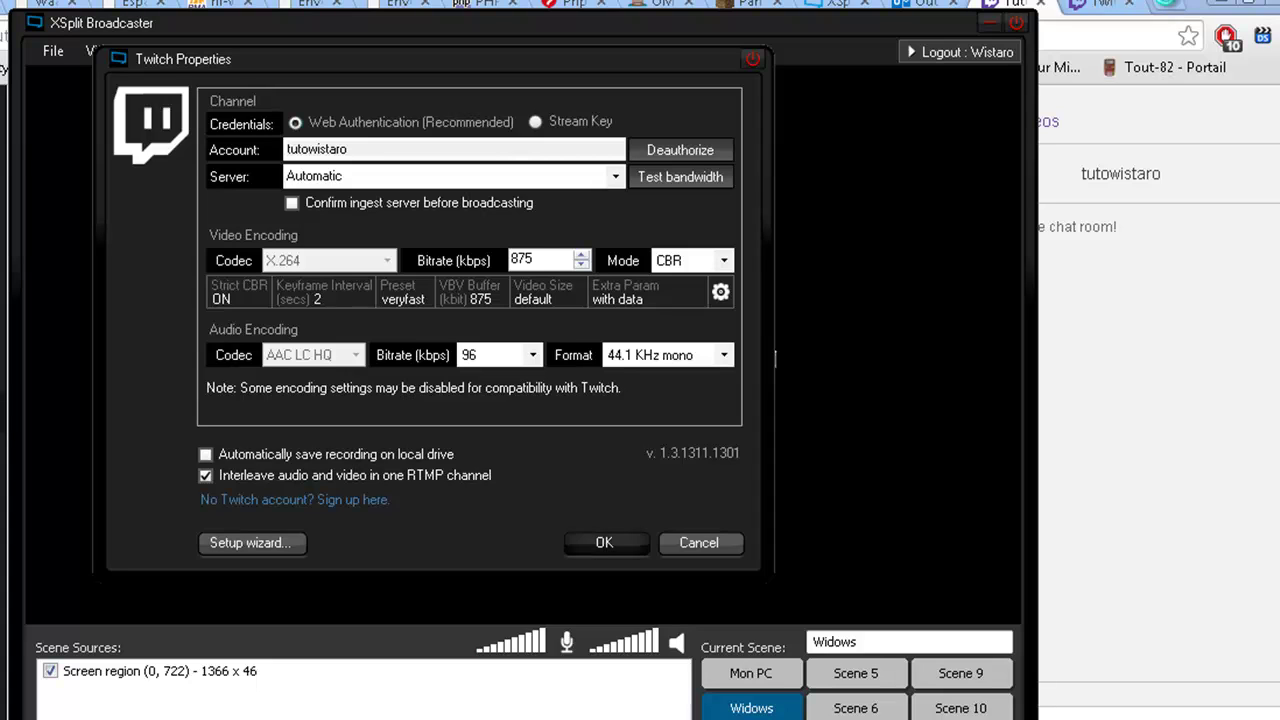
key("Return")
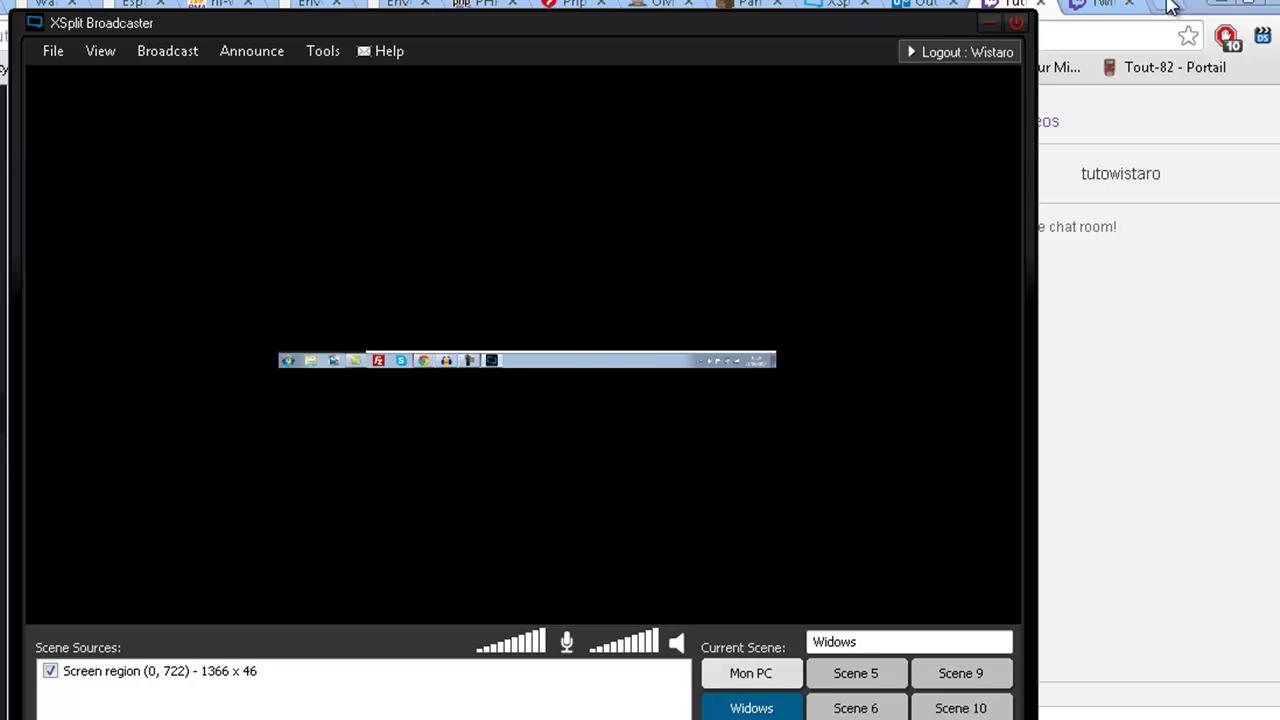
- Switch to the Mon PC scene with Ctrl+1 and broadcast to the Twitch channel
key("ctrl+1")
mouse_move(216, 28)
left_mouse_down()
mouse_move(714, 538)
mouse_move(511, 465)
mouse_move(342, 48)
mouse_move(285, 52)
left_mouse_up()
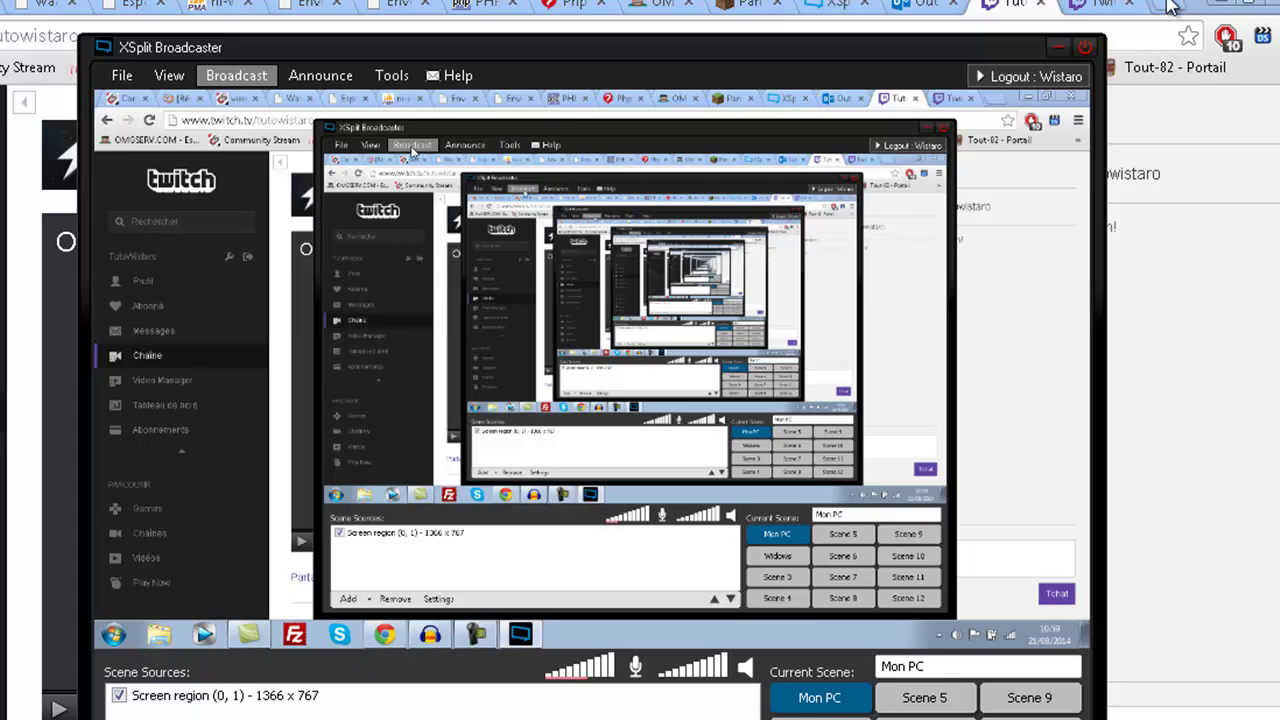
left_click(236, 75)
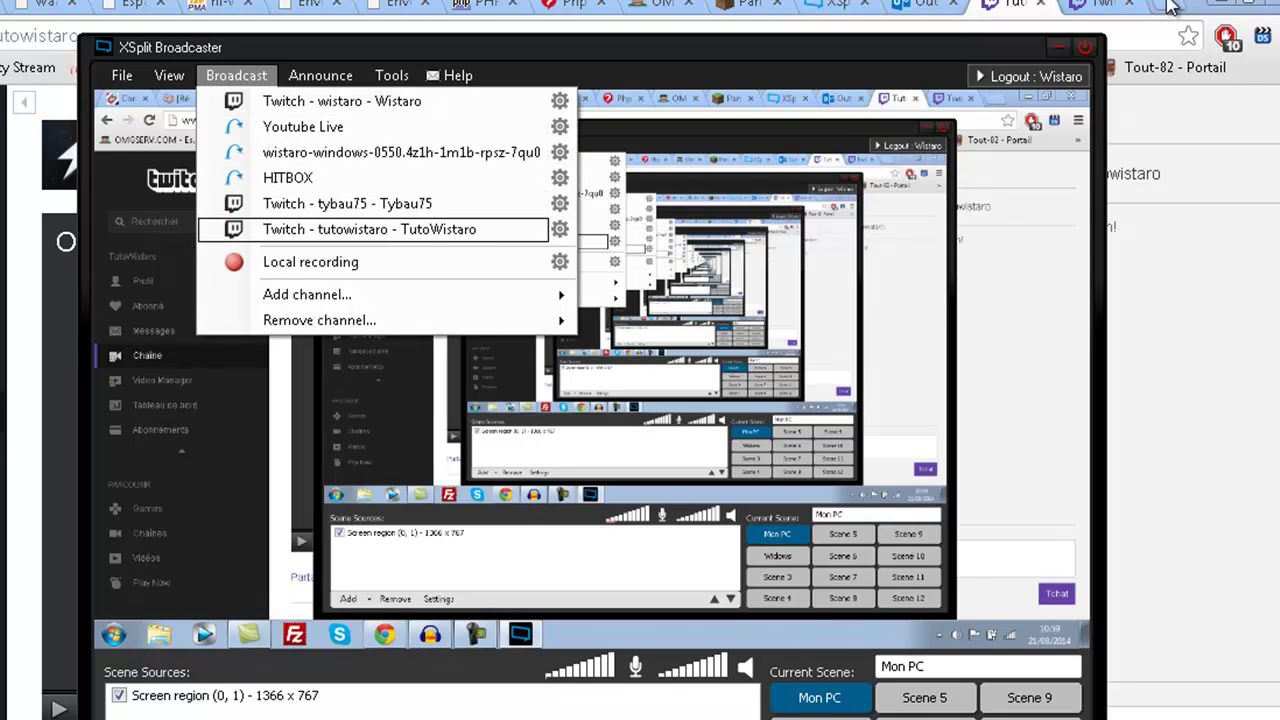
left_click(369, 229)
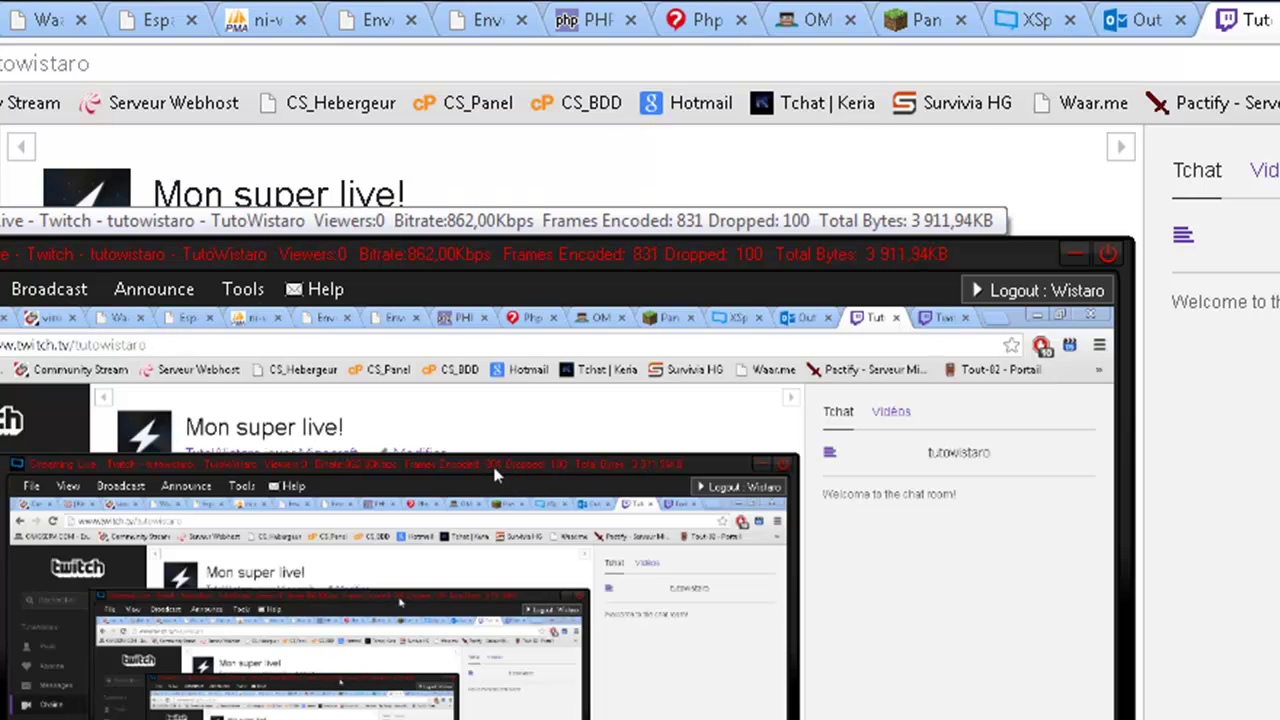
- Browse XSplit's File, View and Tools menus and reposition the XSplit window over the browser
left_click(1, 289)
mouse_move(3, 321)
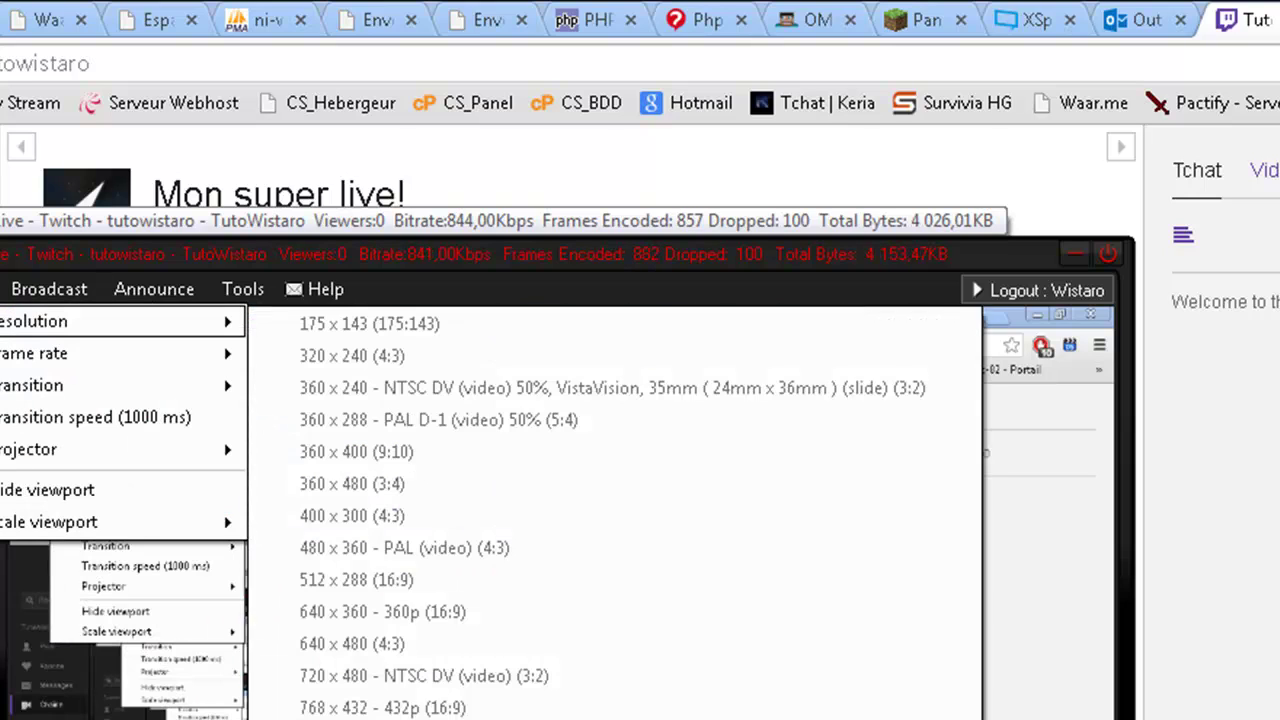
mouse_move(243, 289)
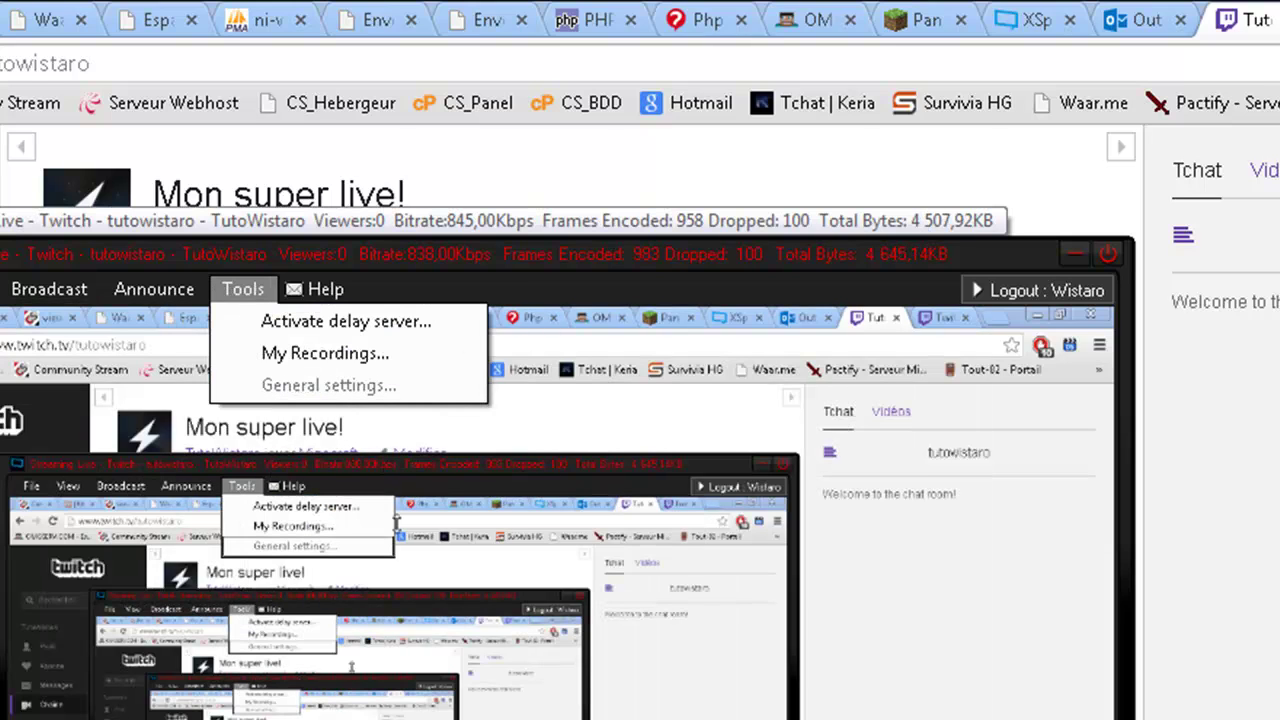
left_click_drag(589, 531, 621, 591)
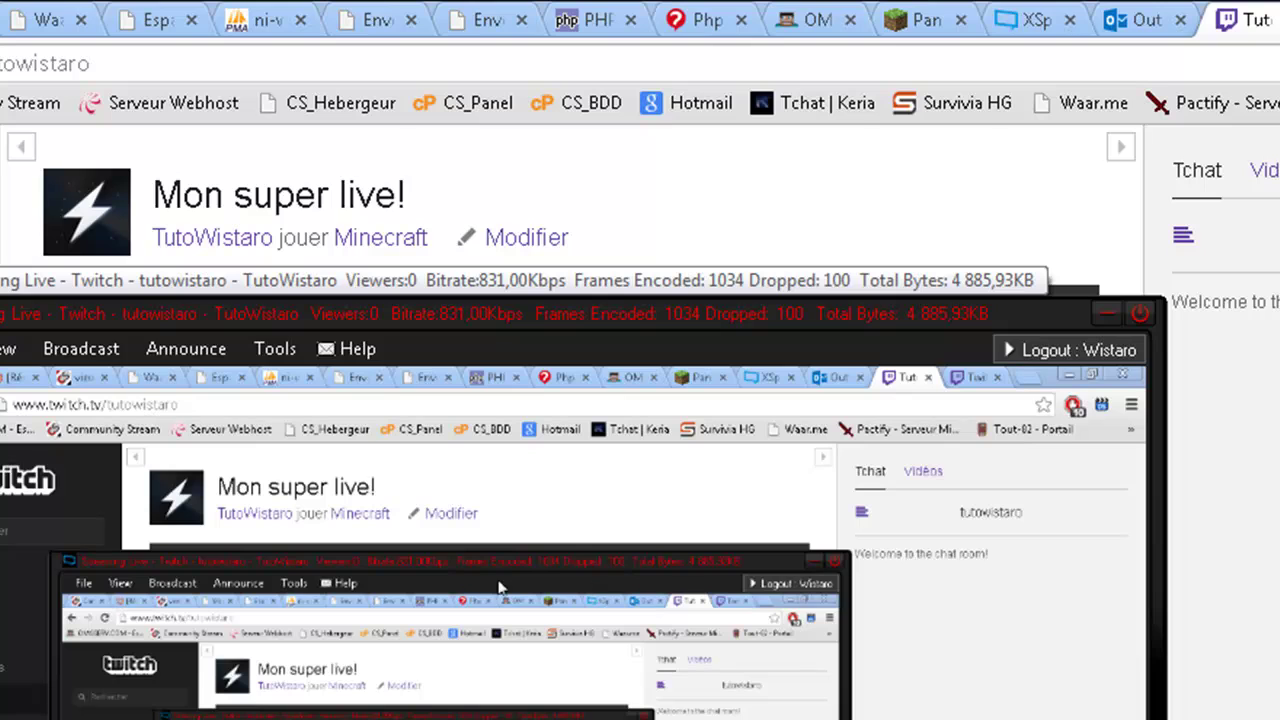
left_click_drag(418, 562, 391, 571)
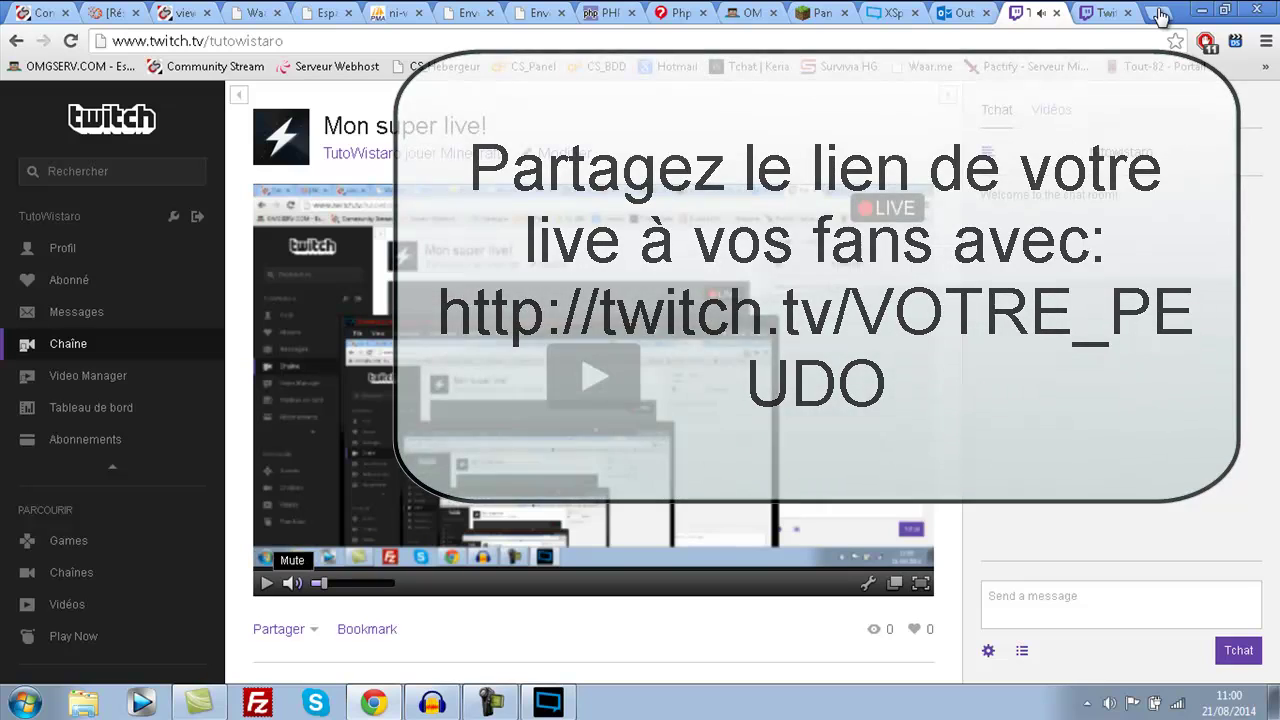
- Scroll through the Twitch channel page to check the LIVE broadcast
scroll(594, 380, "down", 3)
scroll(874, 405, "up", 3)
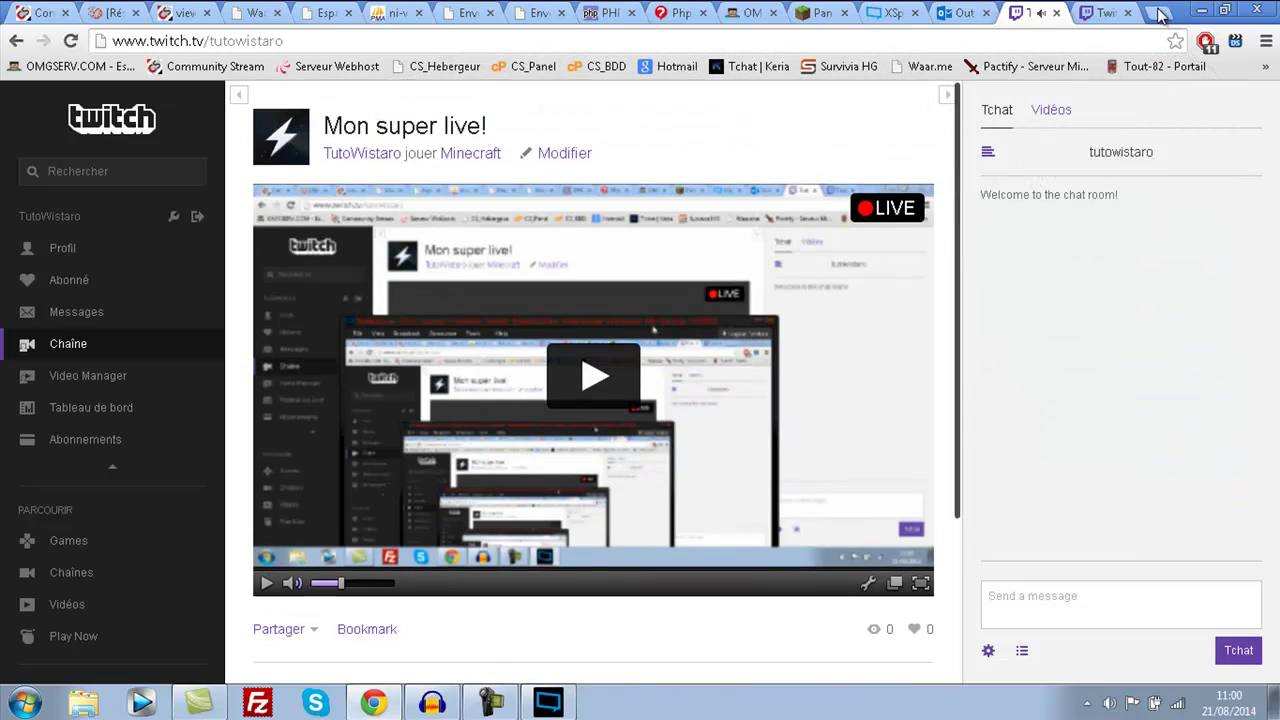
scroll(874, 405, "down", 3)
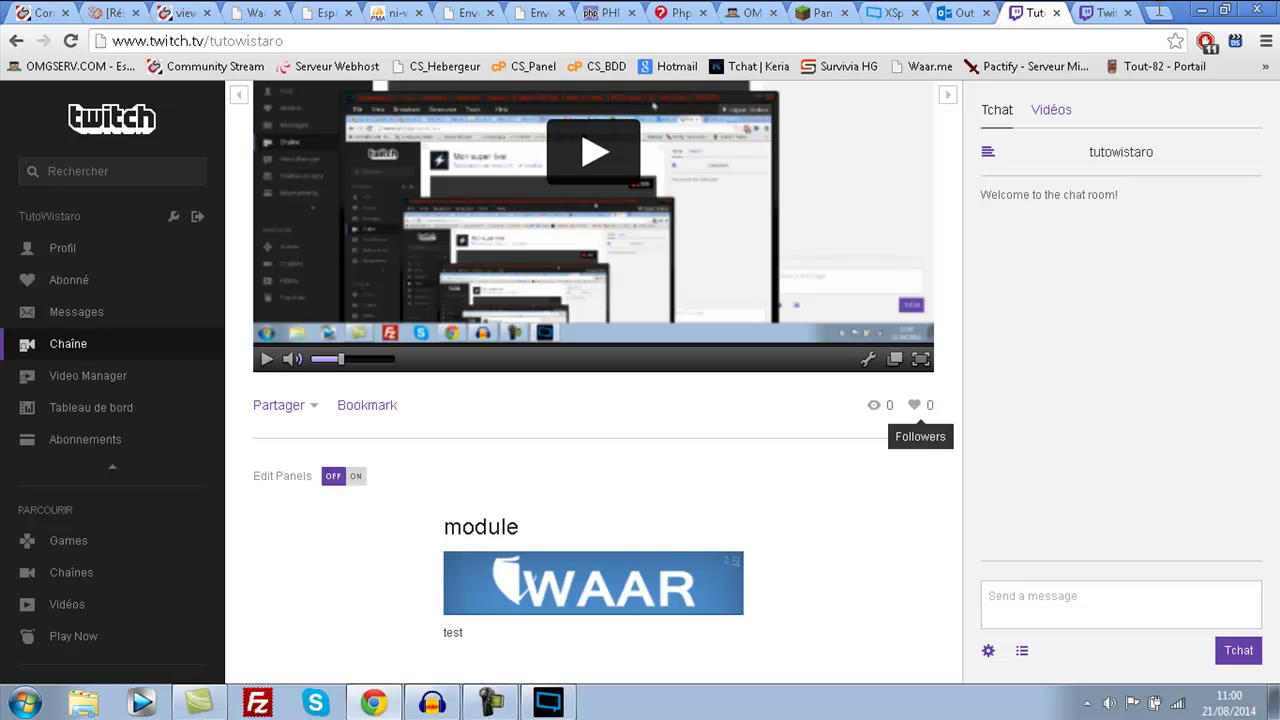
scroll(914, 405, "up", 3)
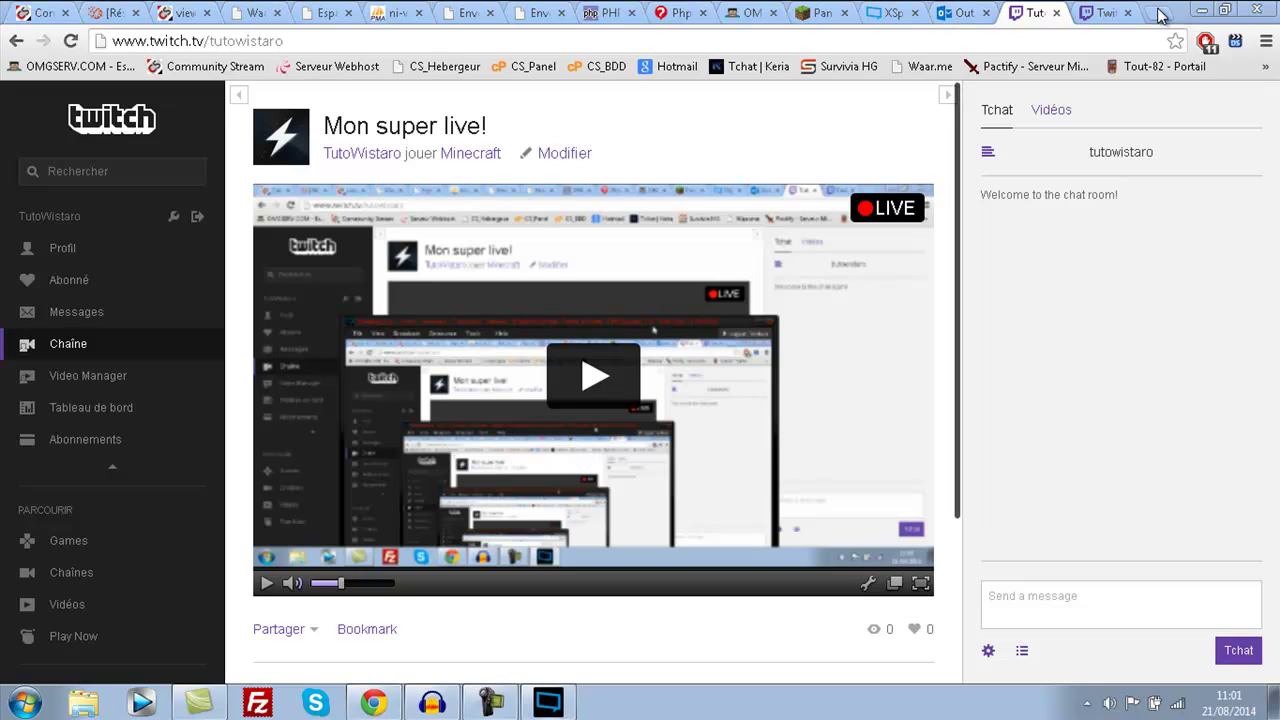
- Stop streaming to the Twitch channel from XSplit's Broadcast menu
key("alt+Tab")
left_click(289, 282)
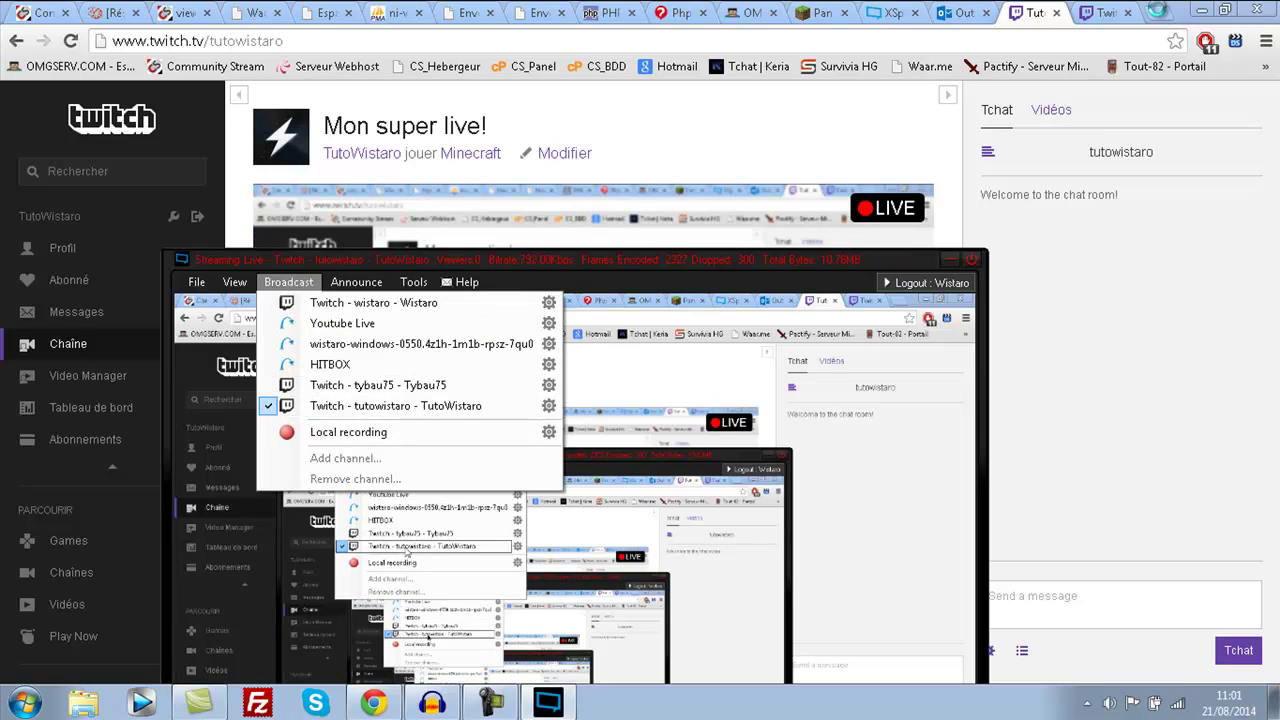
left_click(330, 405)
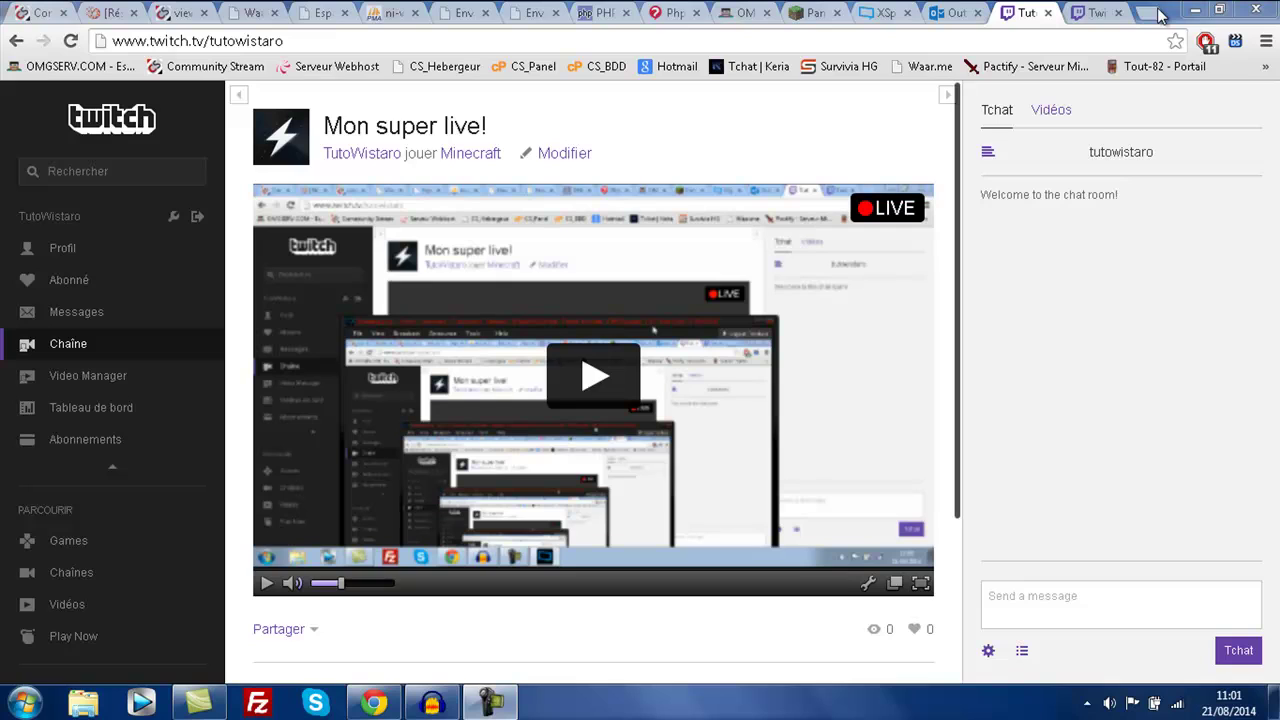
key("alt+Tab")
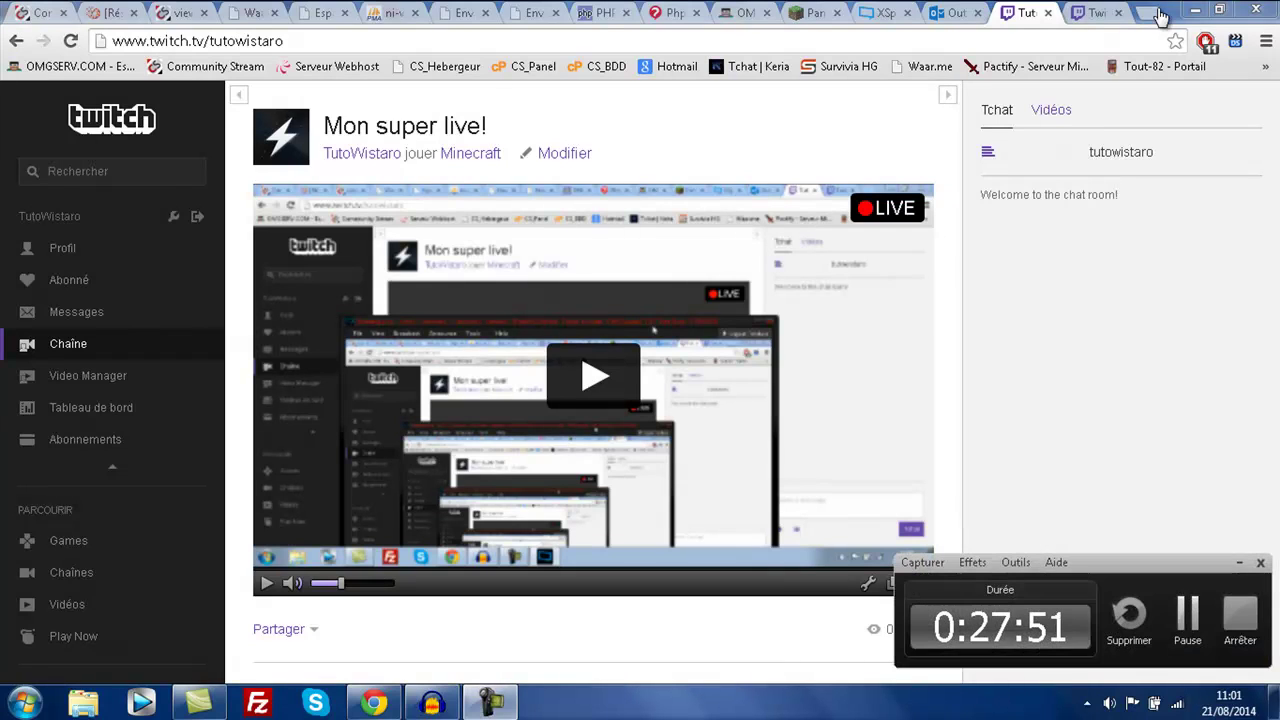